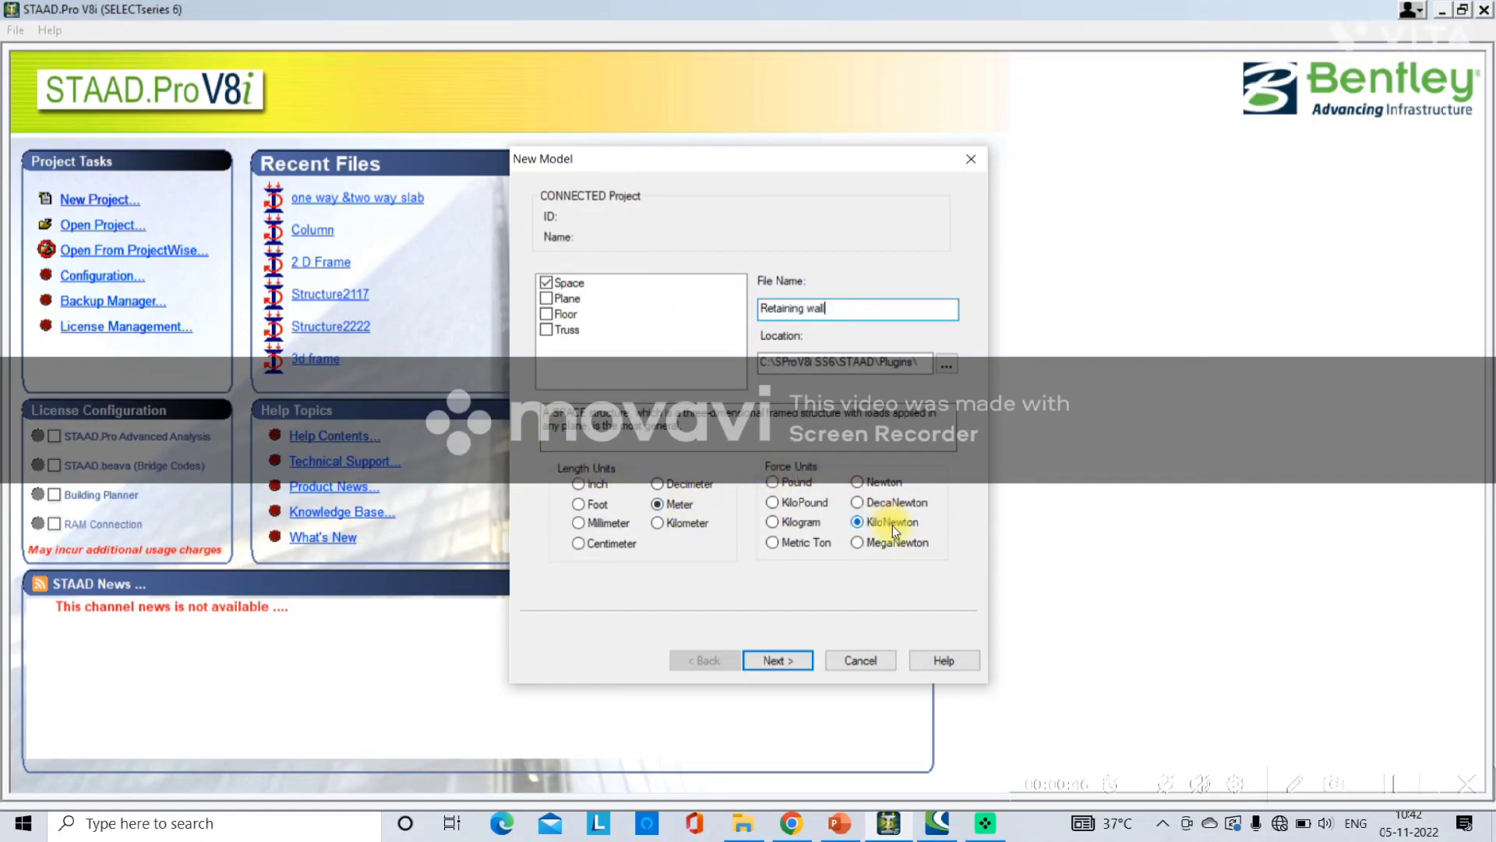
Create the Space model Retaining wall in meter and kilonewton units, starting with the Add Beam option
left_click(779, 661)
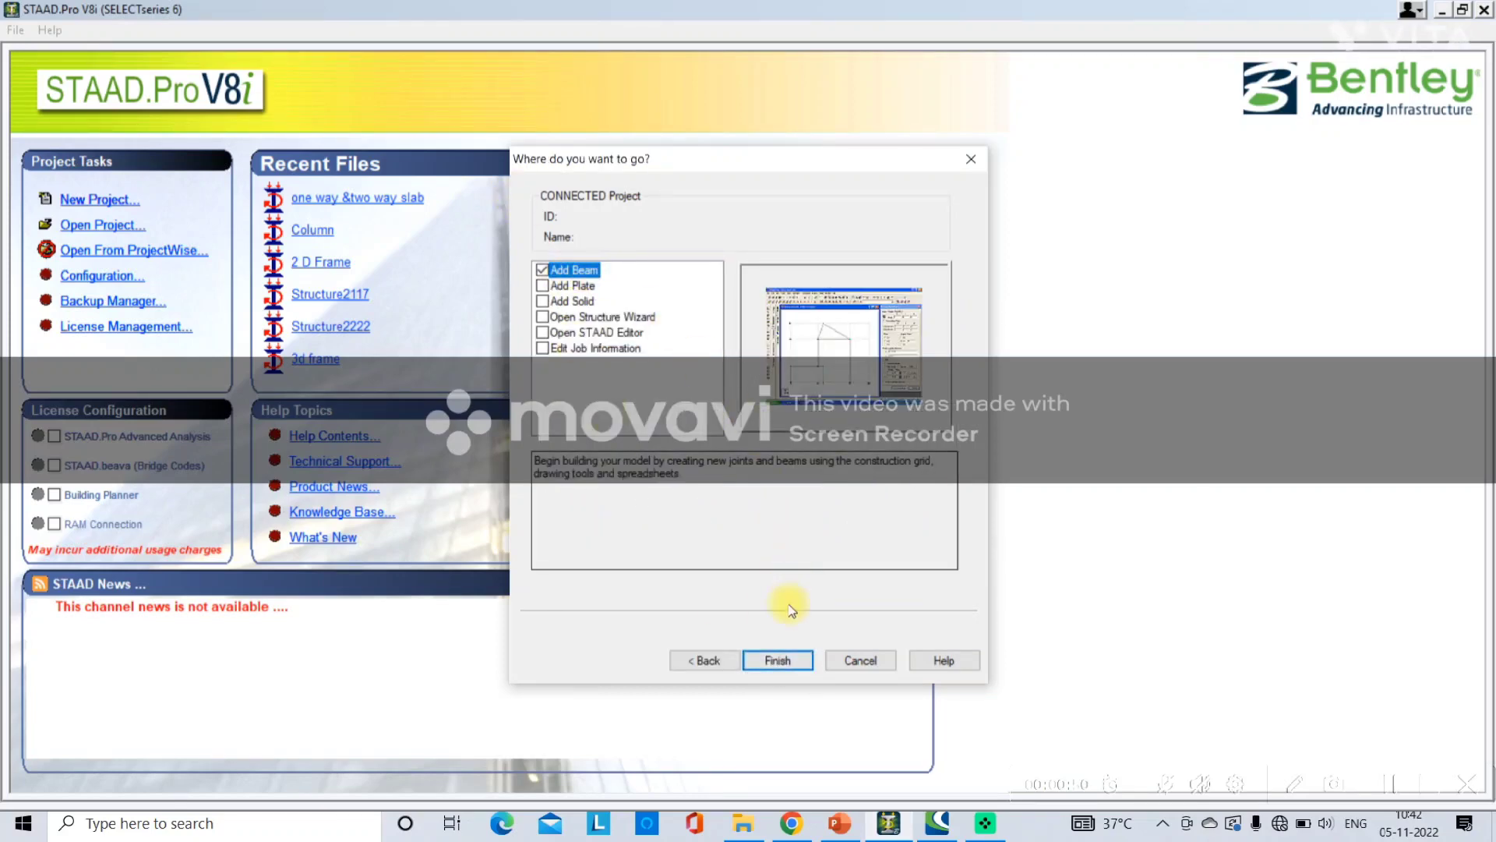
left_click(776, 661)
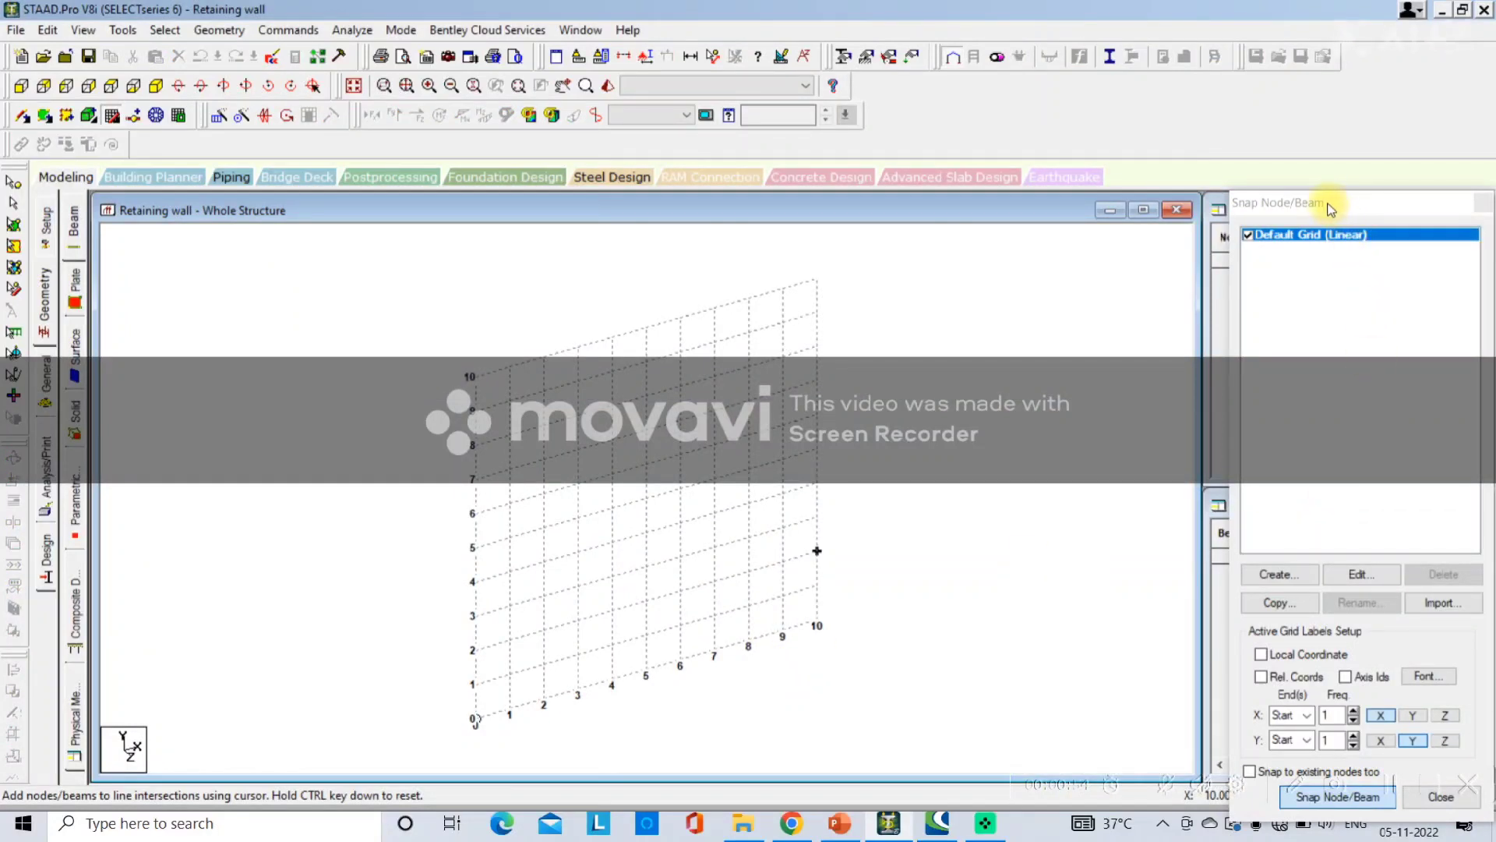
Edit the default linear grid to the Y-Z plane with 5 construction lines along each axis
left_click_drag(1309, 202, 1303, 94)
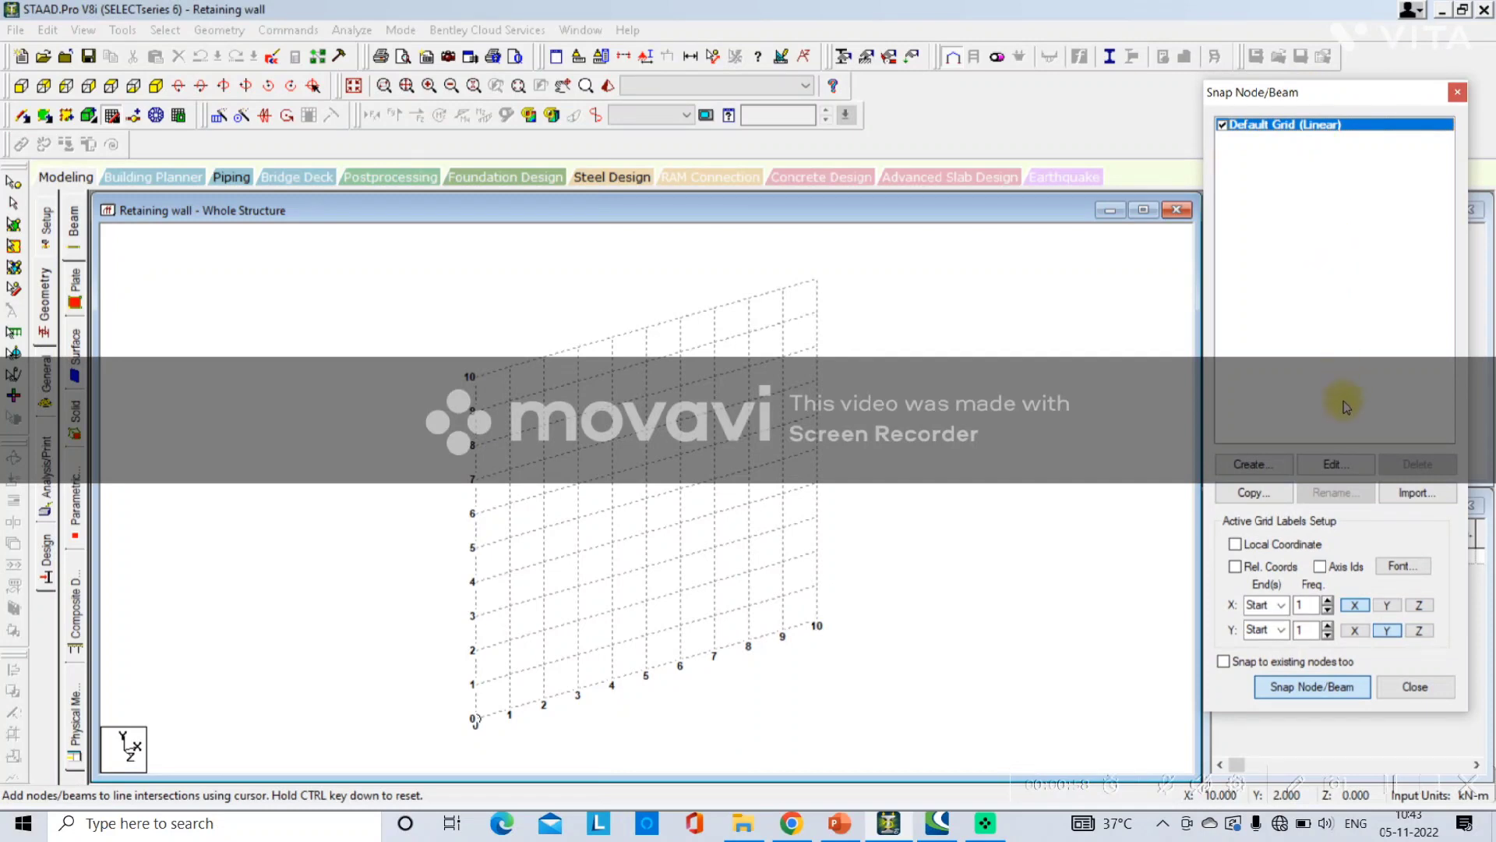
left_click(1333, 465)
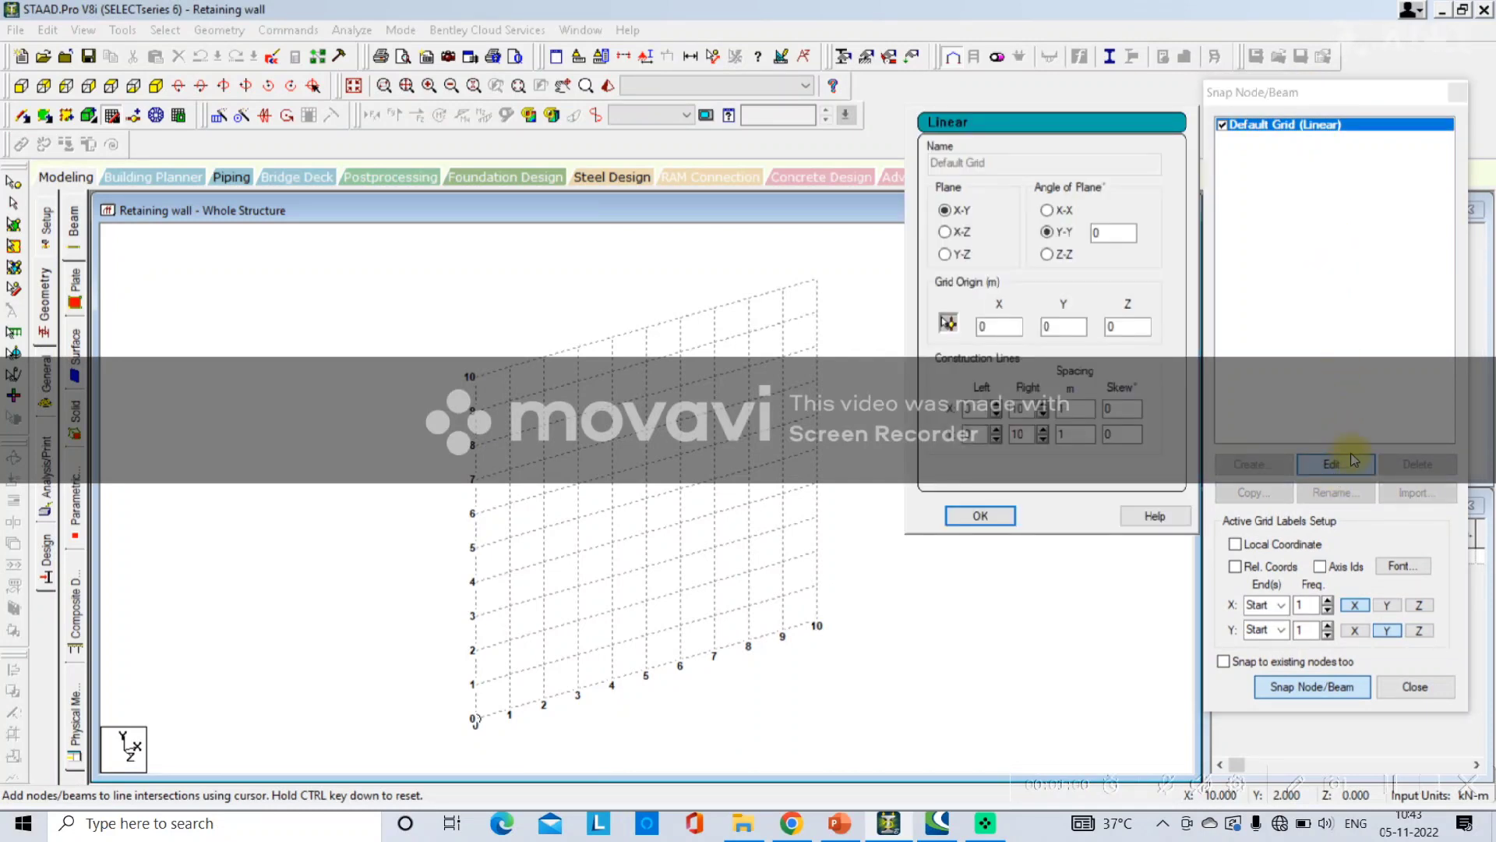
left_click(946, 254)
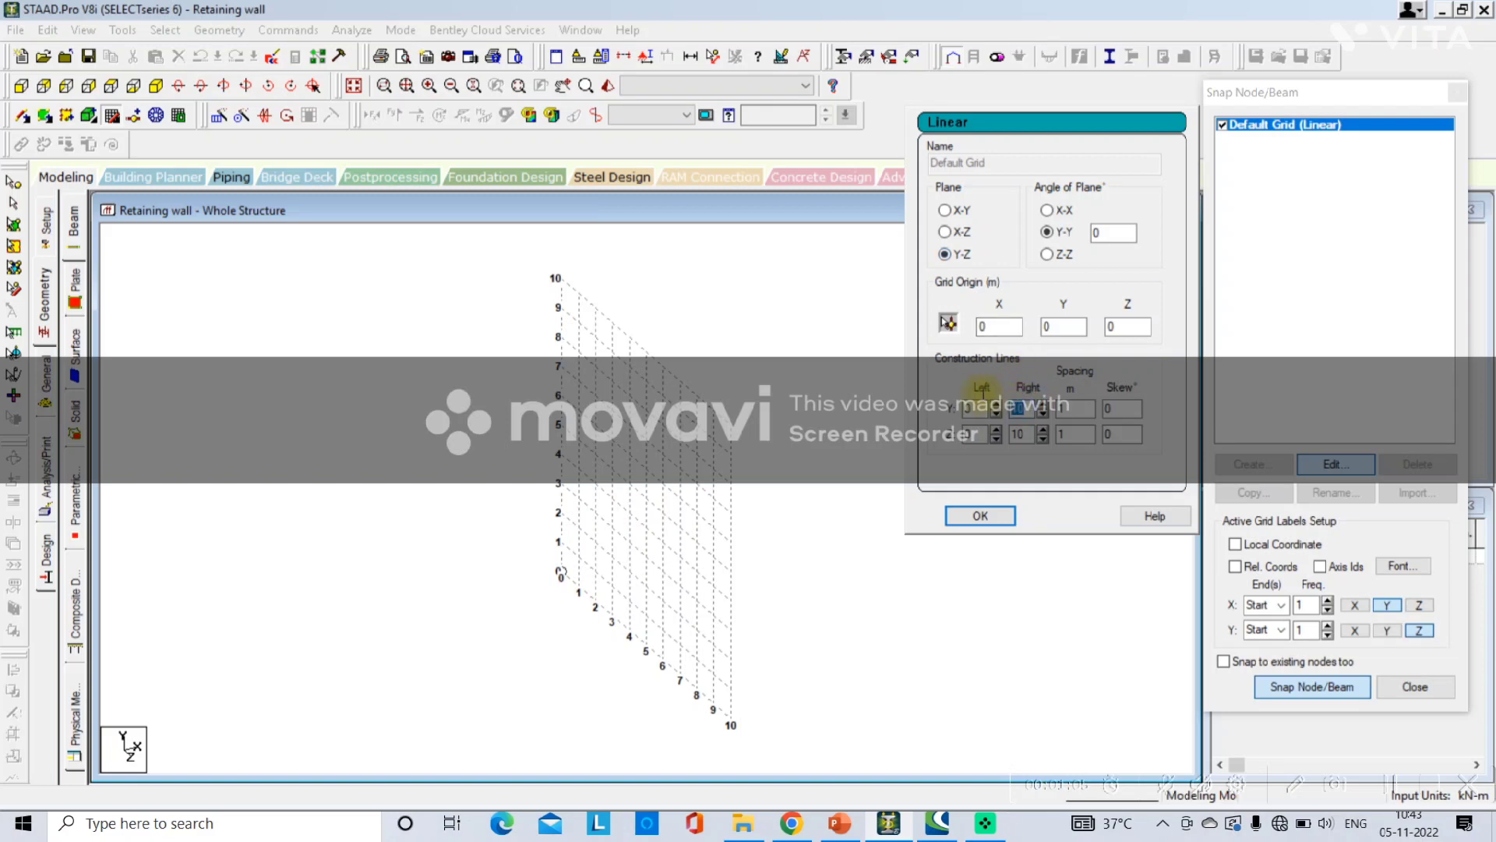
type("5")
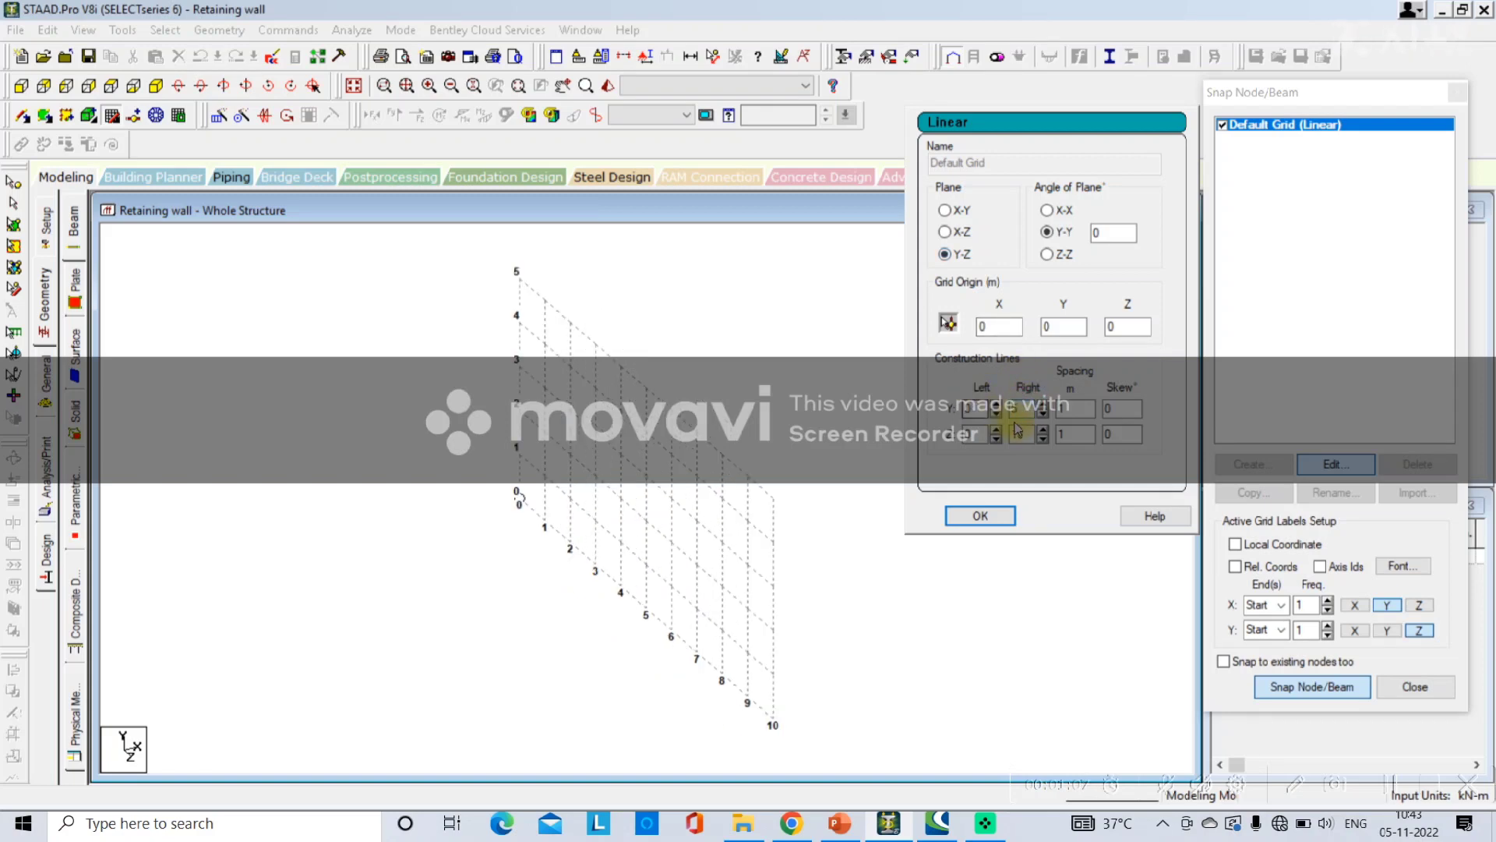
double_click(1029, 434)
type("5")
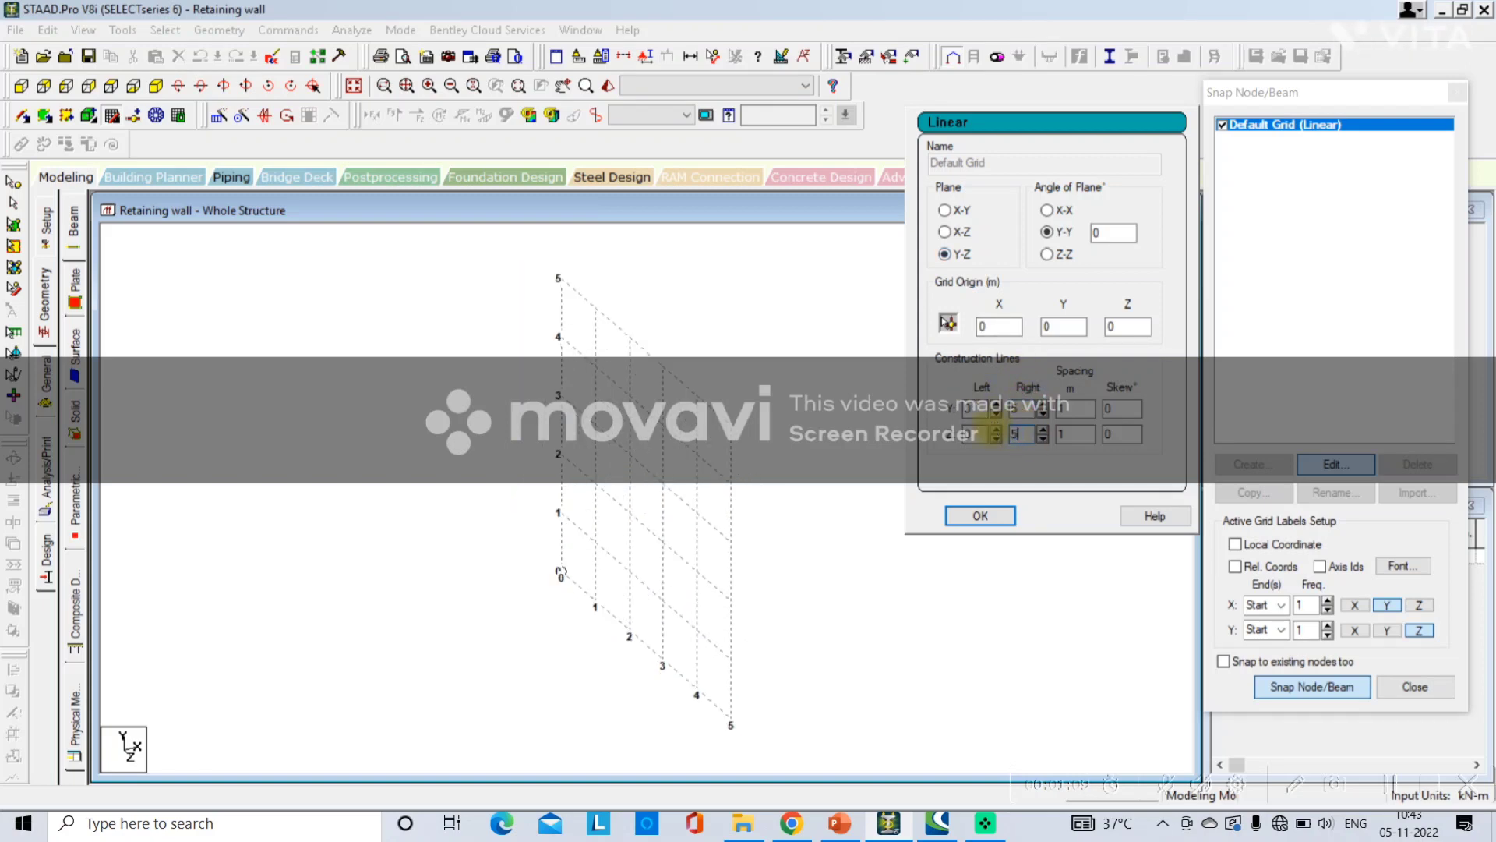
Switch to PowerPoint and add "Snap node beam-YZ" after the Geometry item in the retaining wall slide's list
left_click(840, 823)
left_click(975, 163)
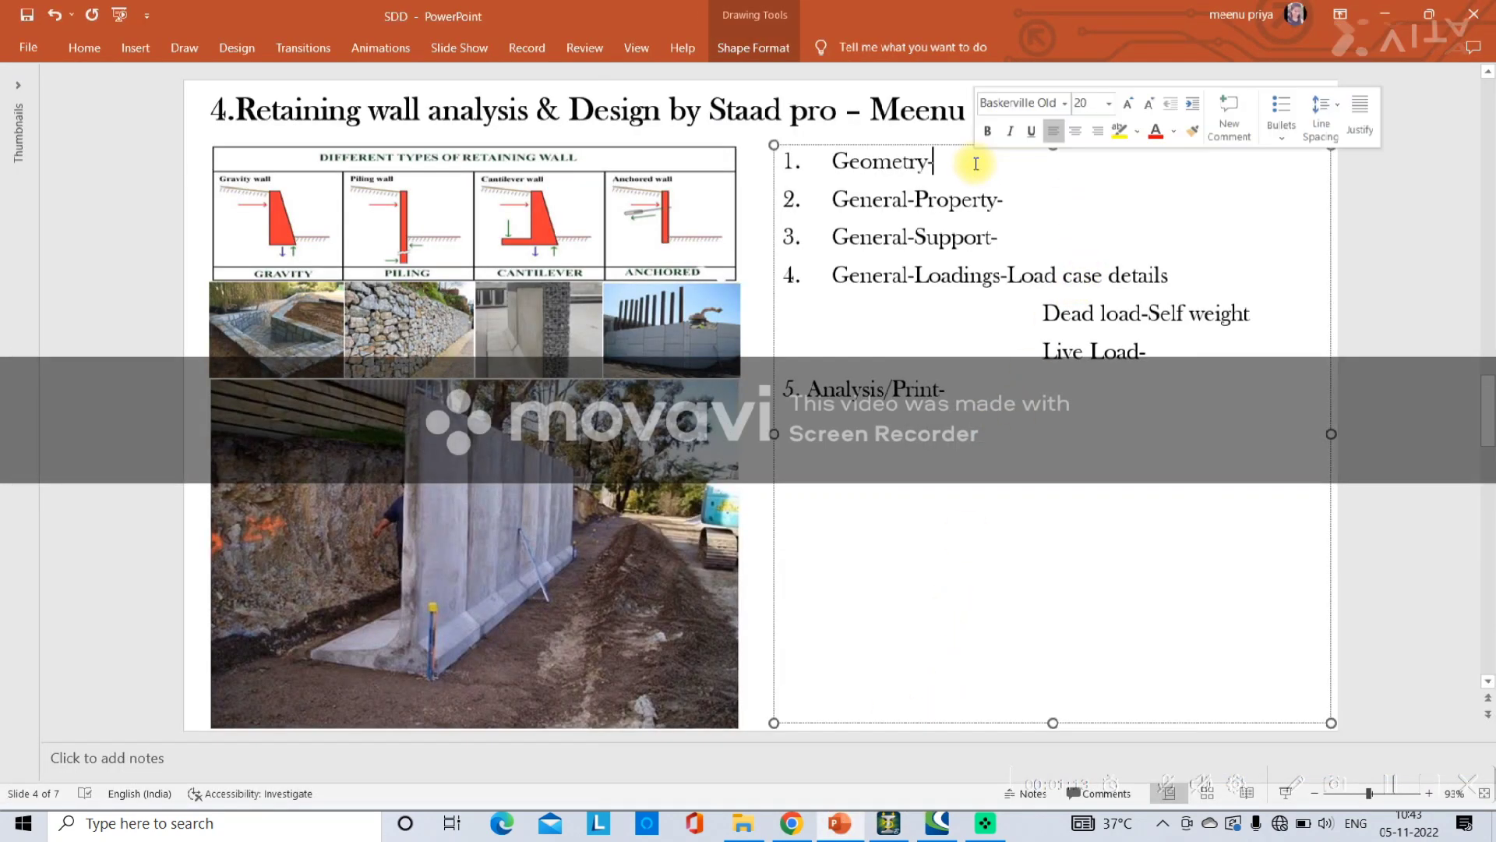
type("Snap node be")
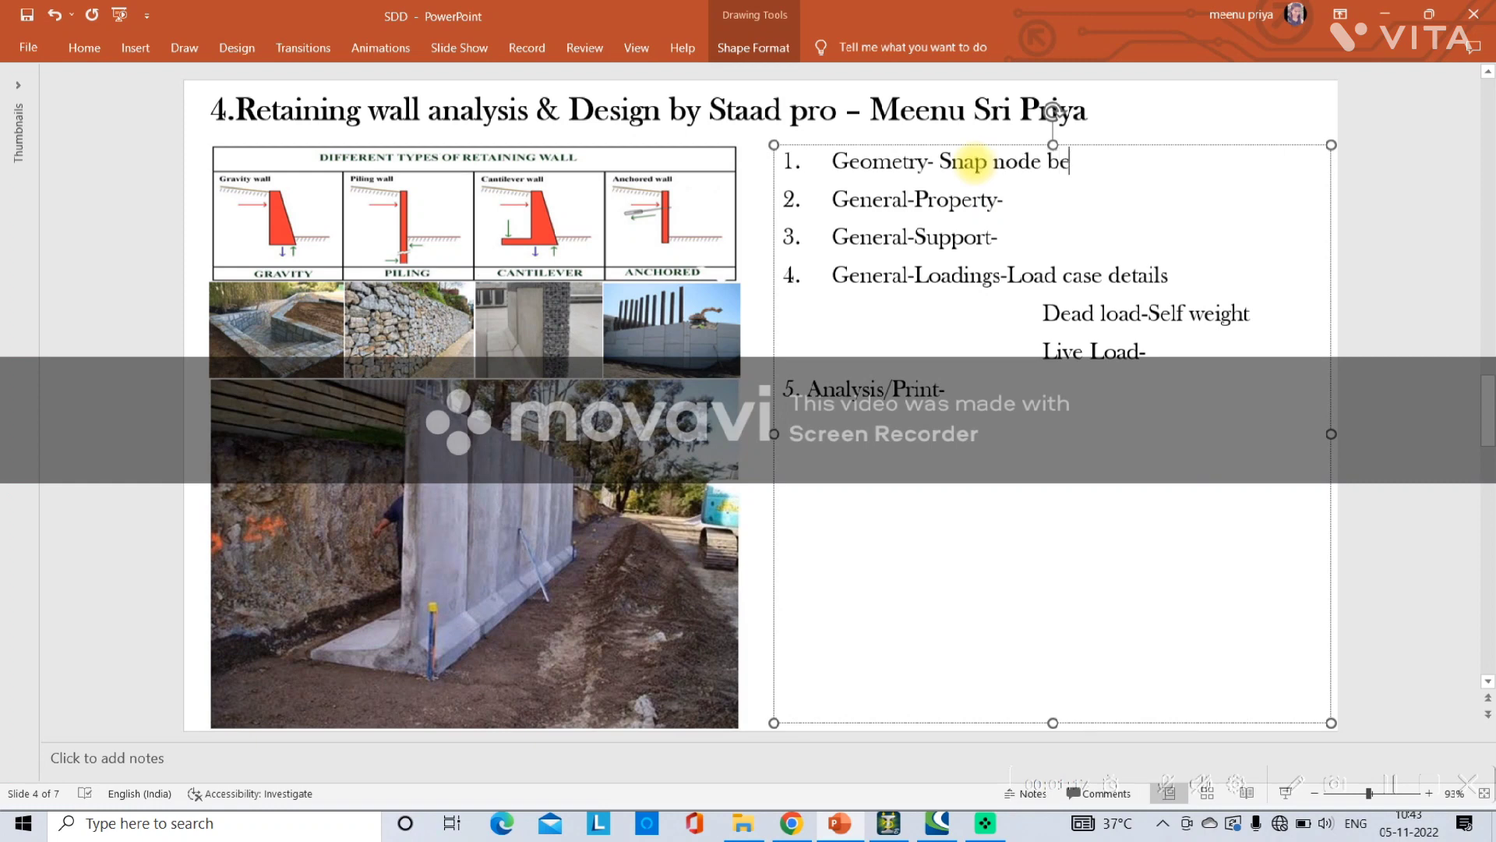
type("am-YZ")
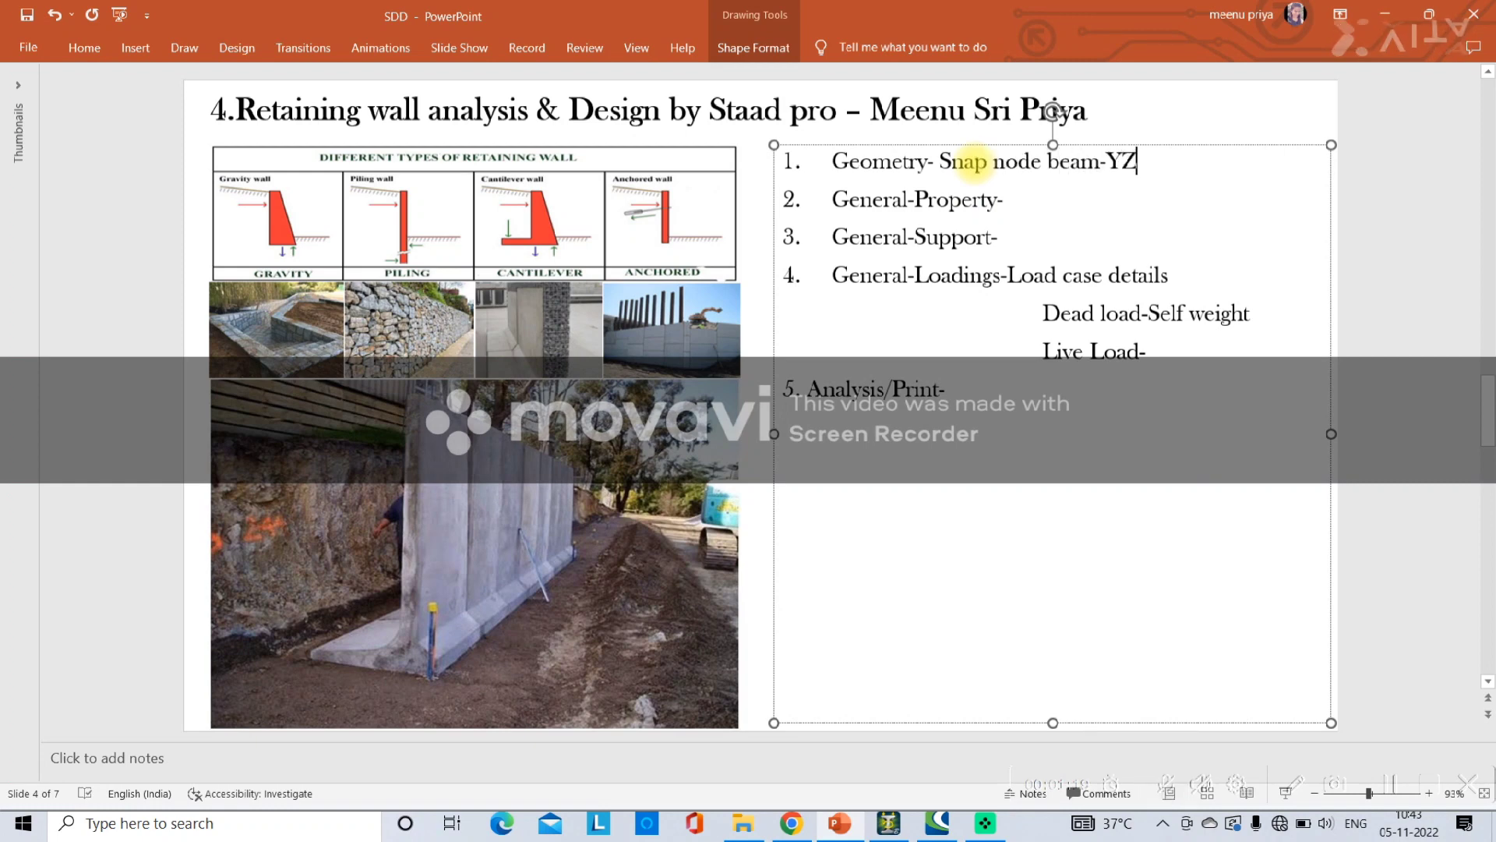
Switch to STAAD.Pro, accept the grid, draw four beams forming a closed 5 m by 5 m square from the origin, and finish snapping
left_click(888, 823)
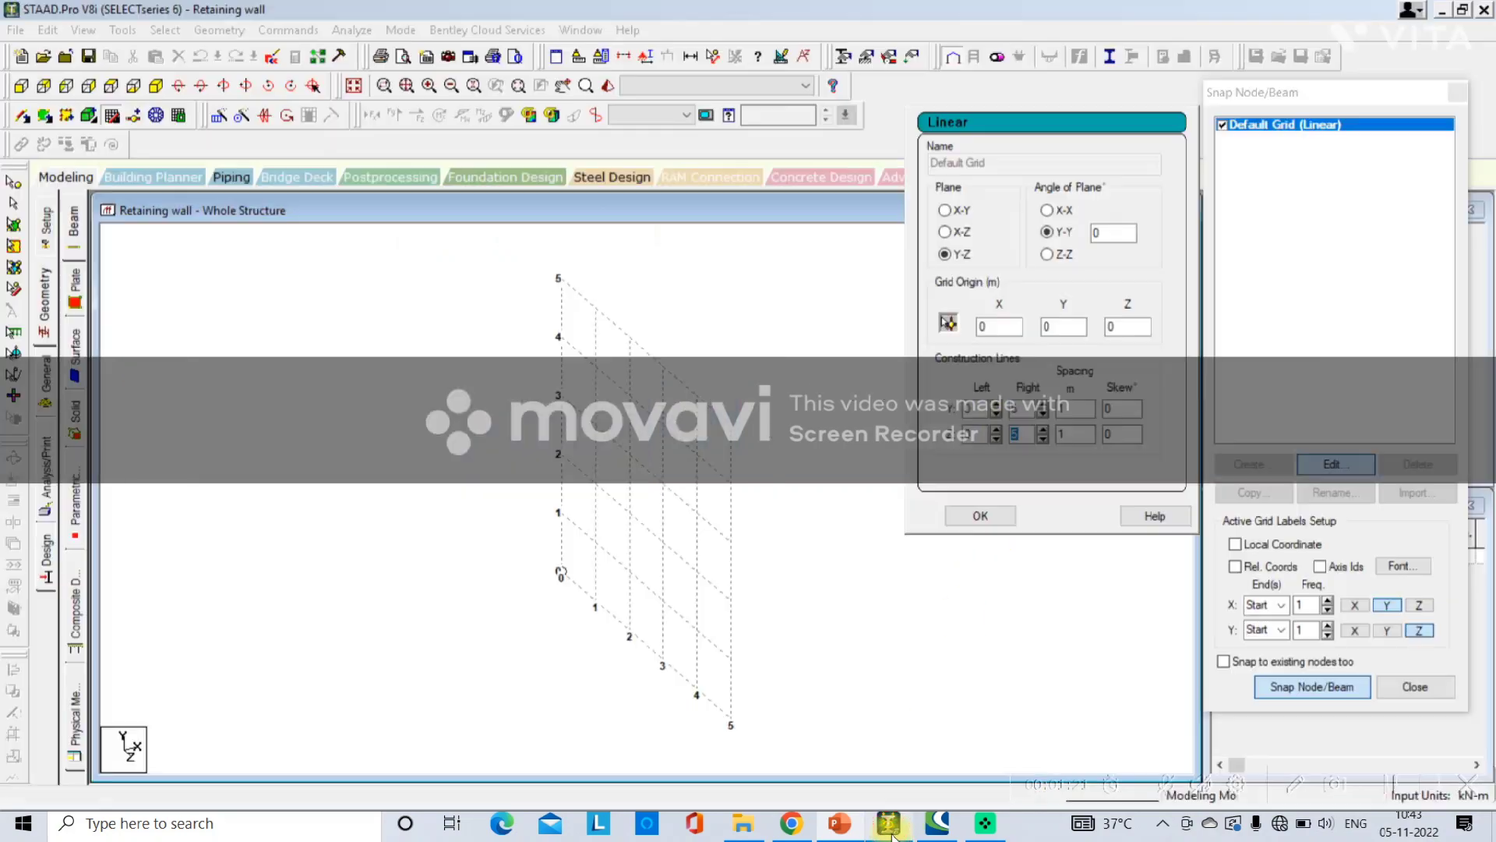
left_click(980, 515)
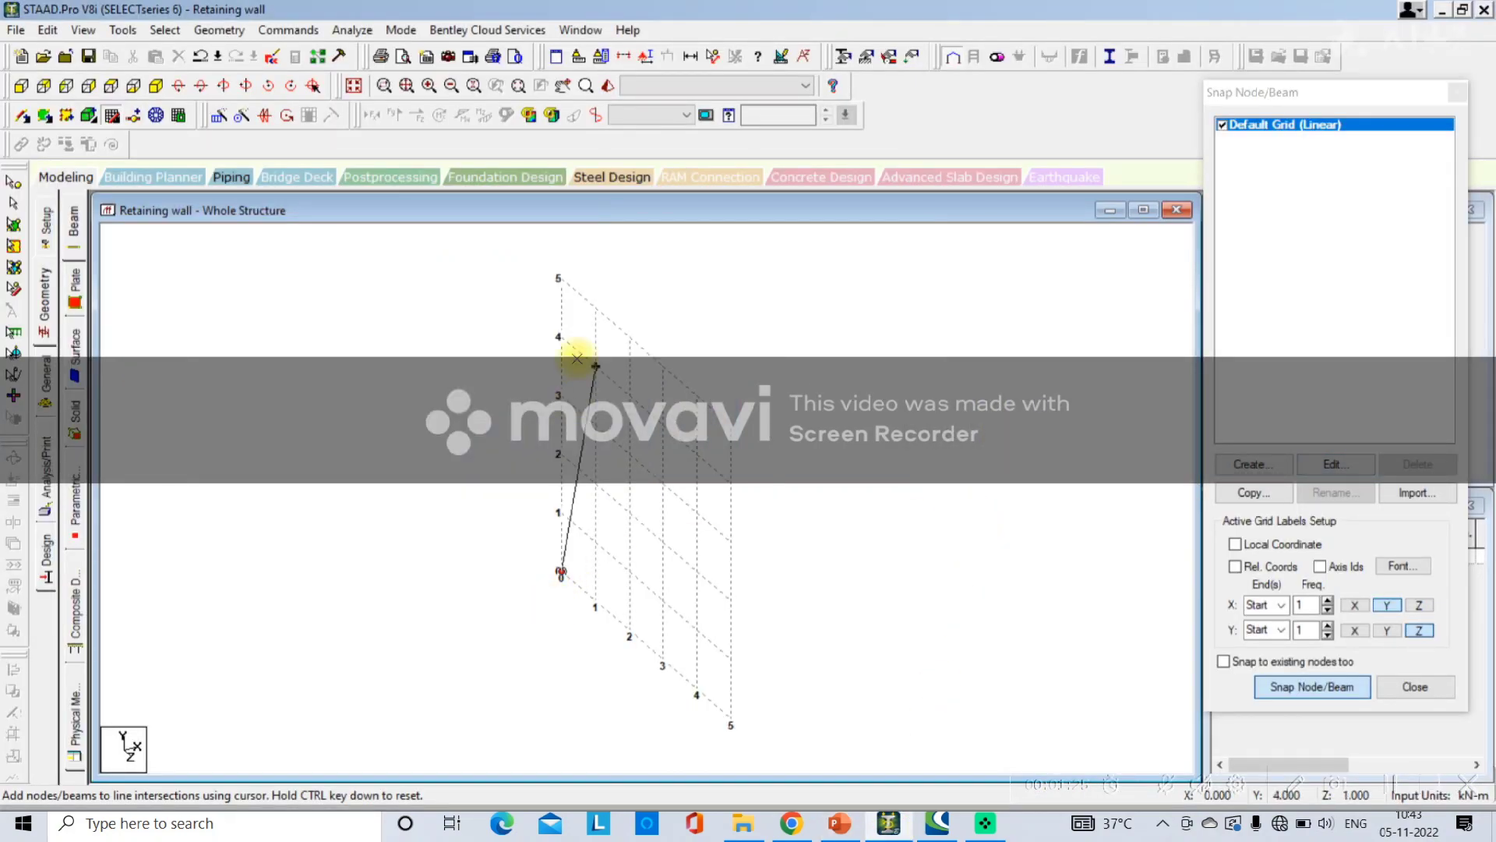
left_click(561, 278)
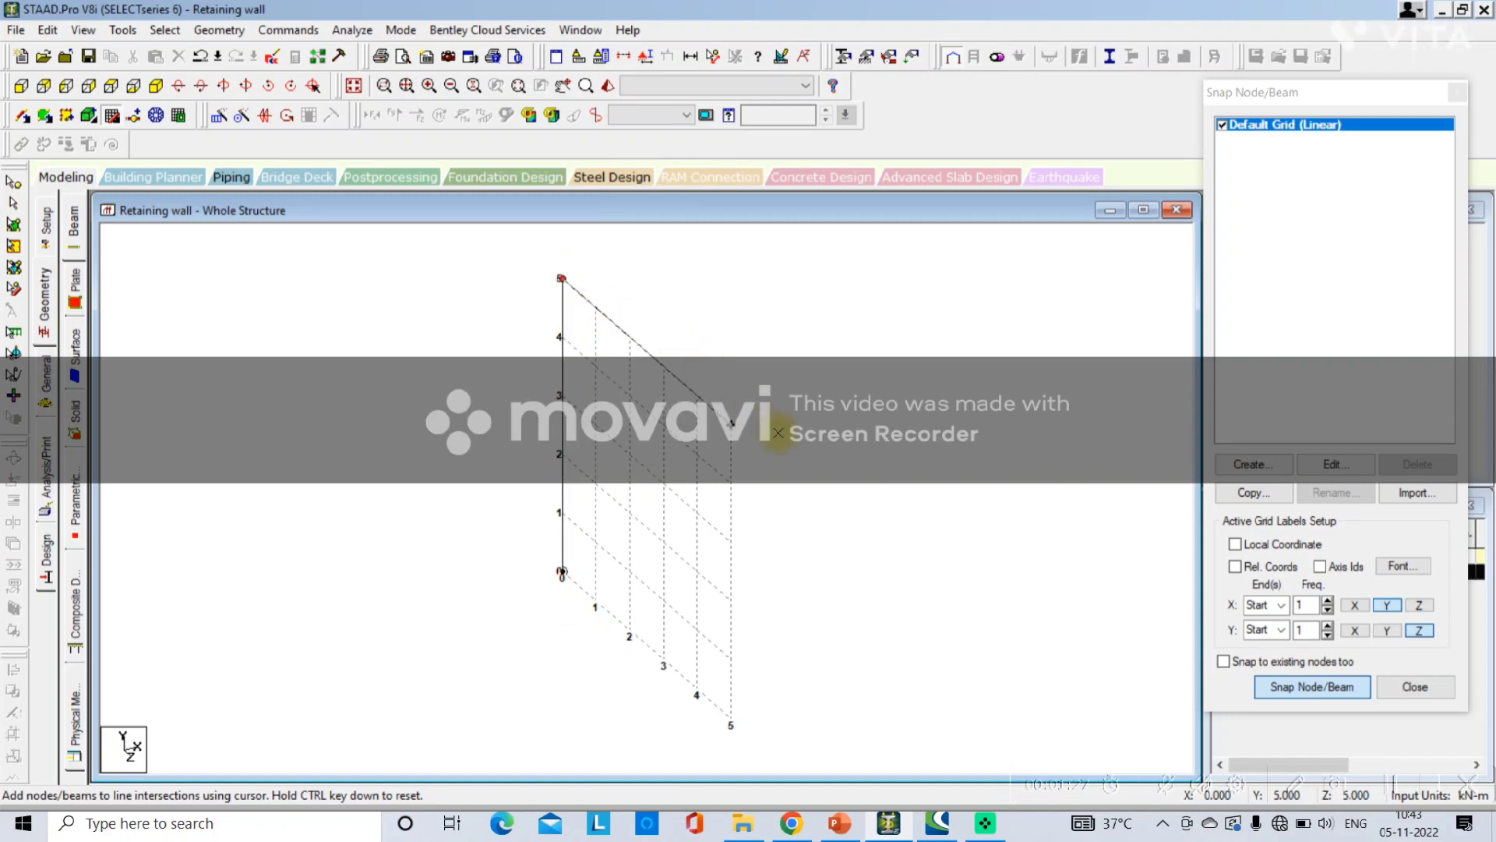
left_click(777, 433)
left_click(750, 762)
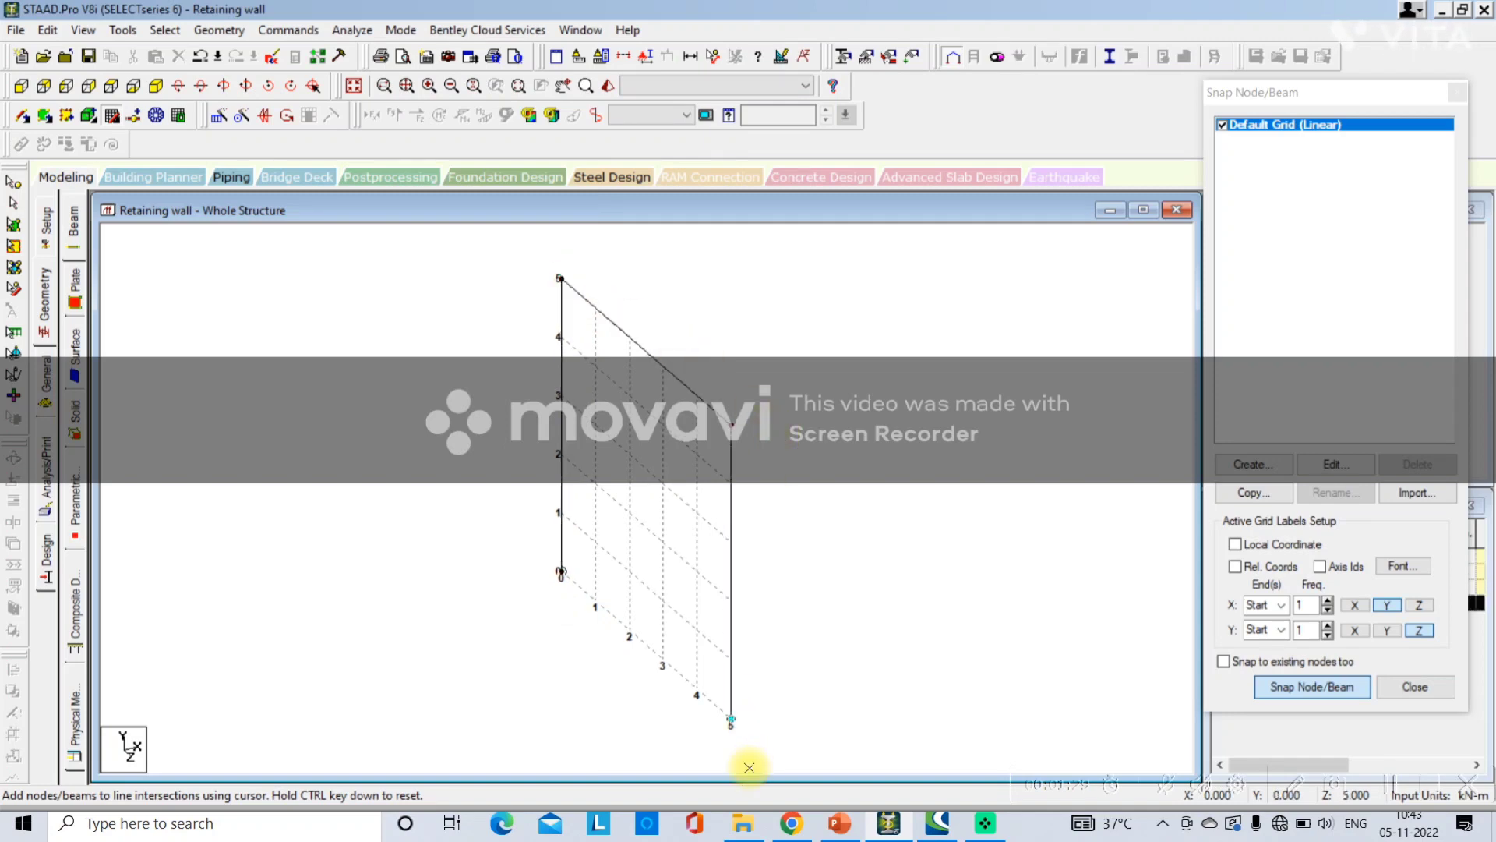
left_click(559, 572)
key("Escape")
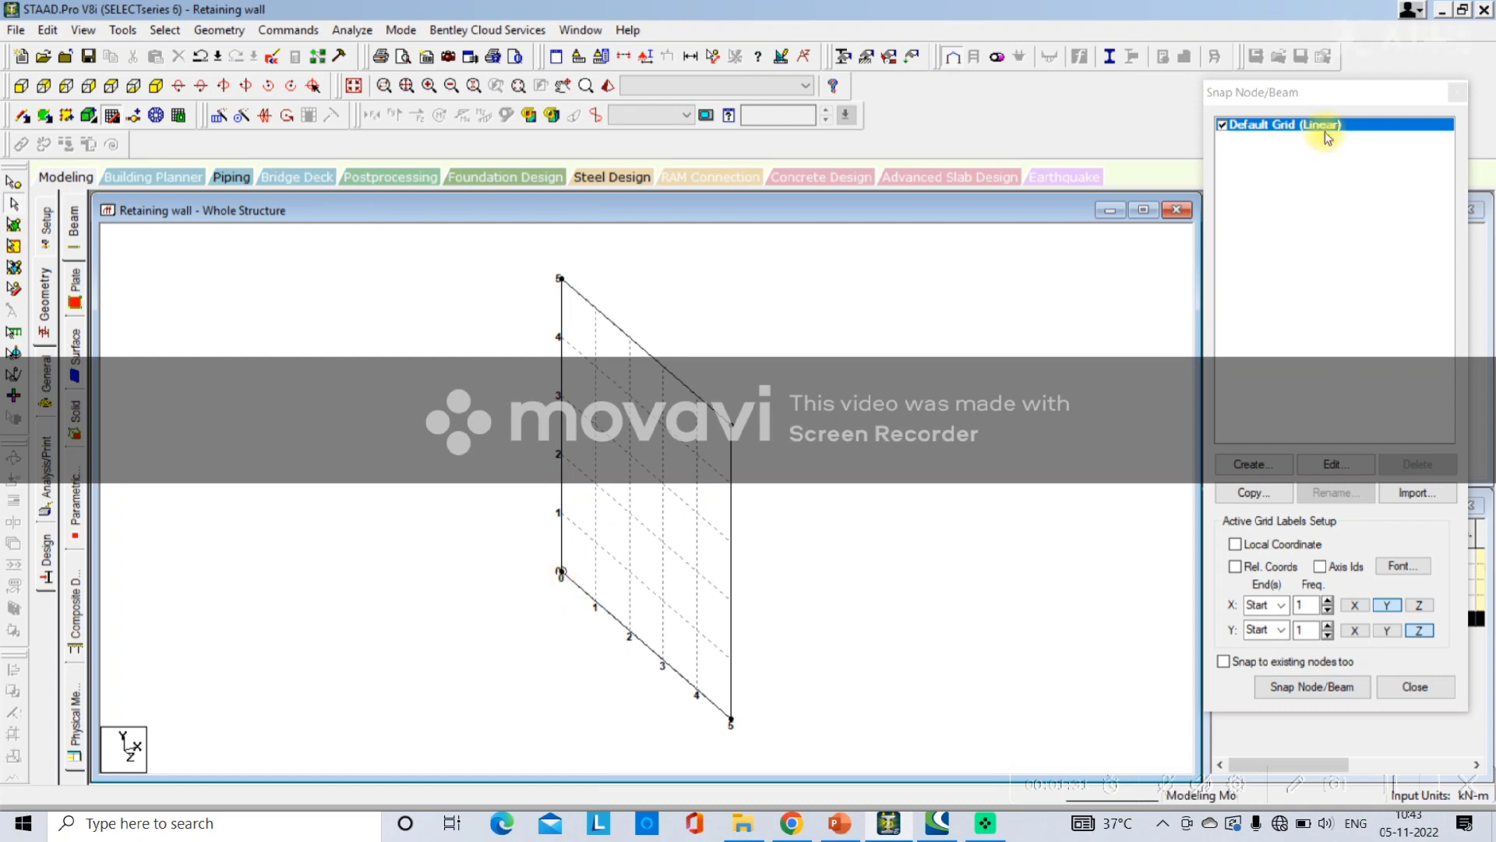
left_click(1455, 92)
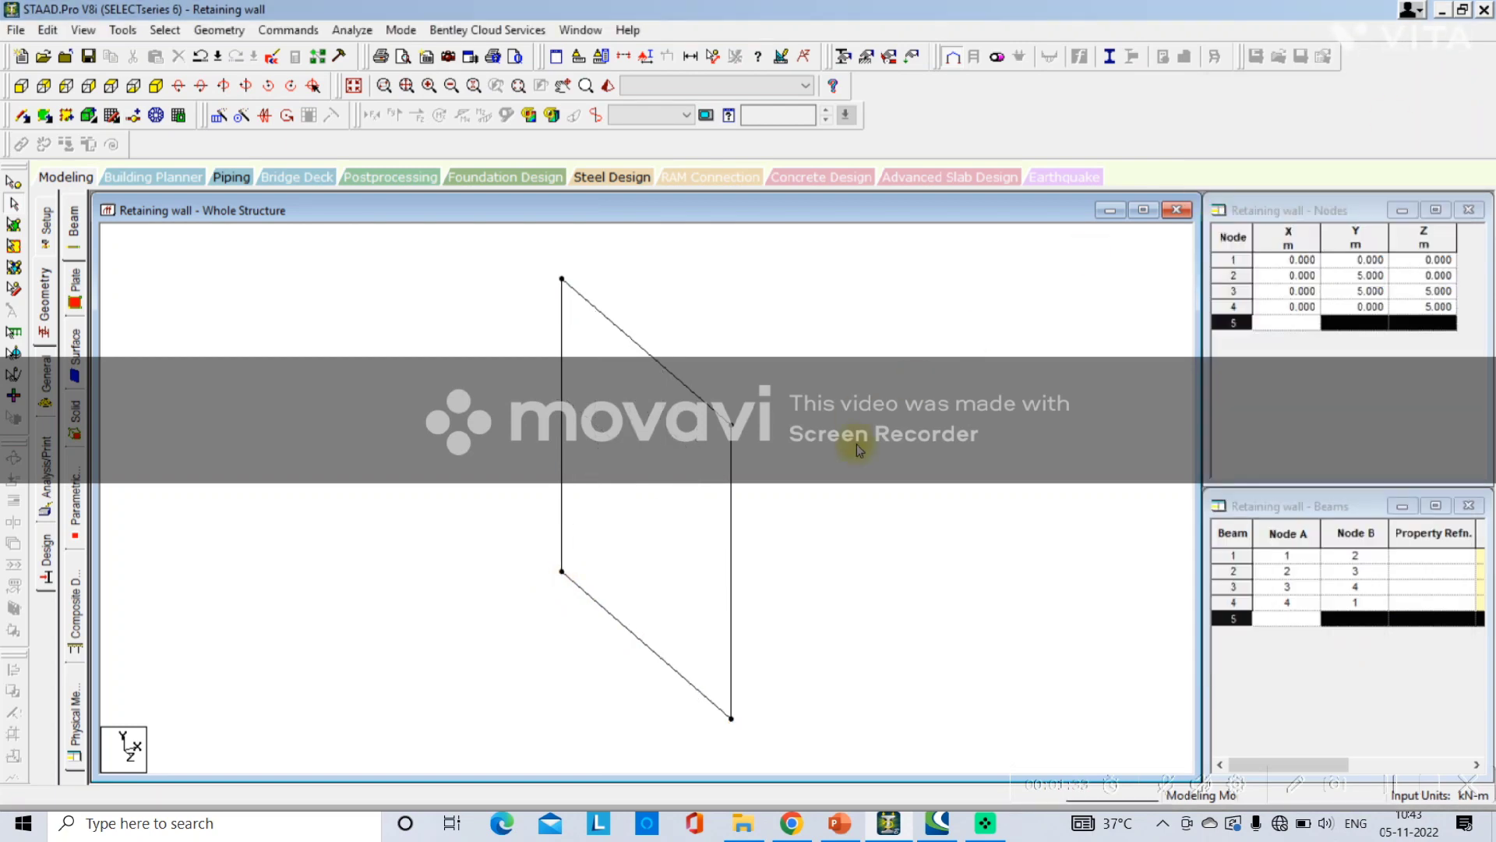
Copy the square's bottom beam with one Translational Repeat step of -1 m in the Y direction
left_click(608, 621)
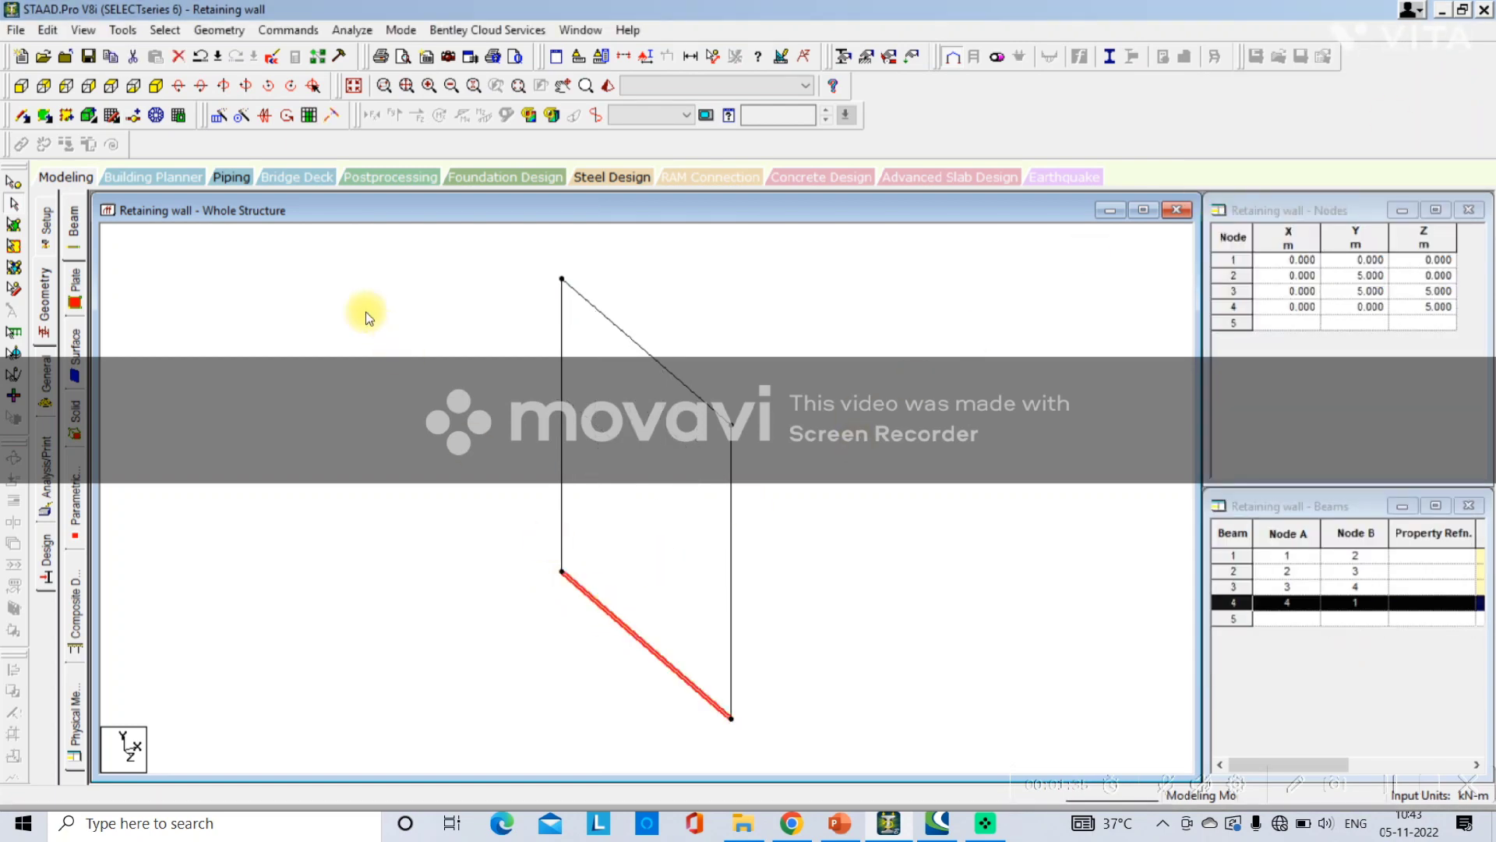
left_click(222, 35)
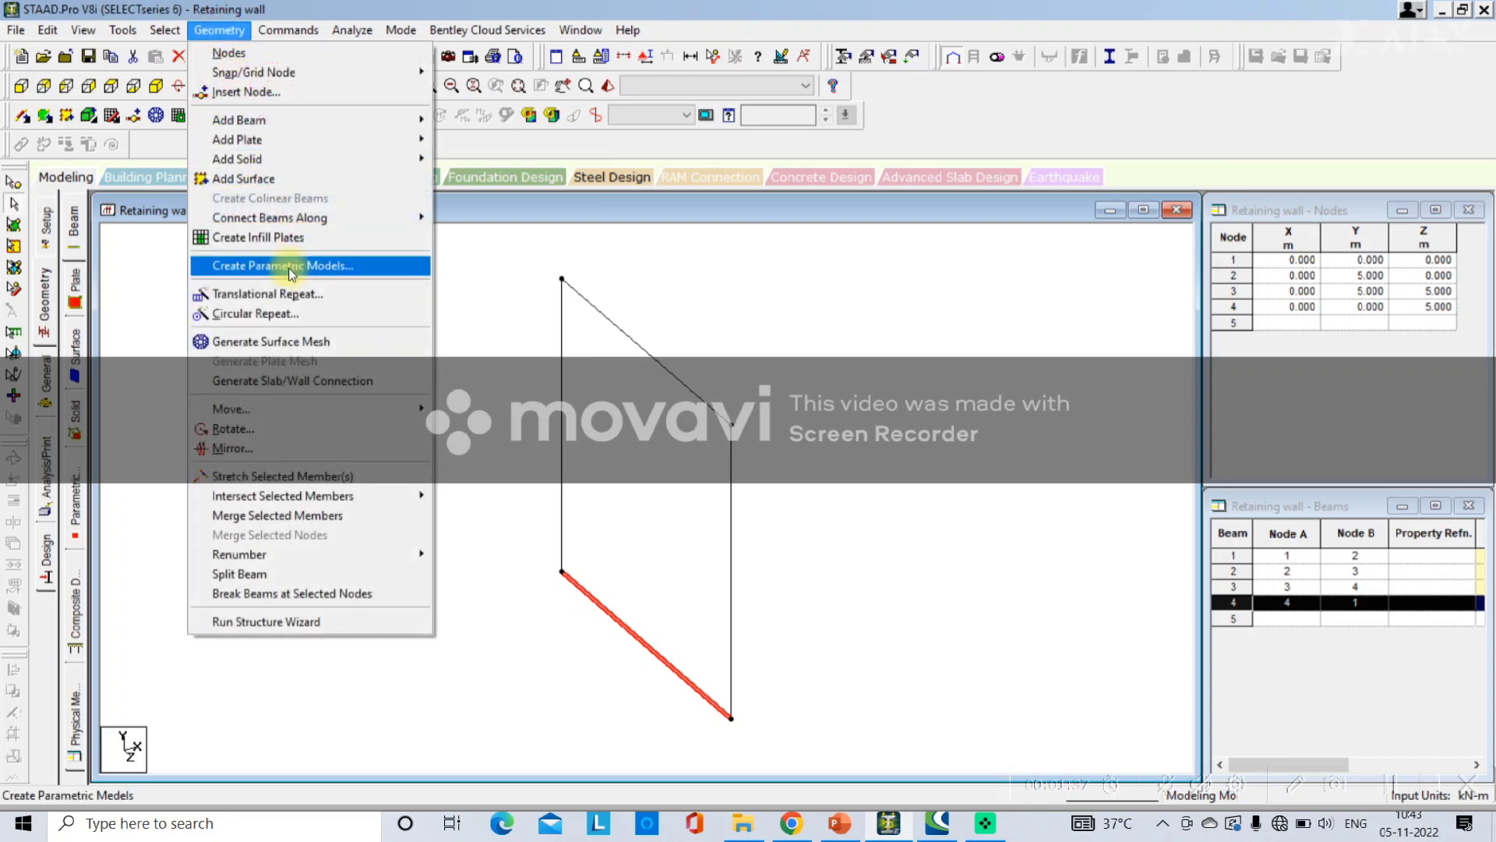
left_click(289, 293)
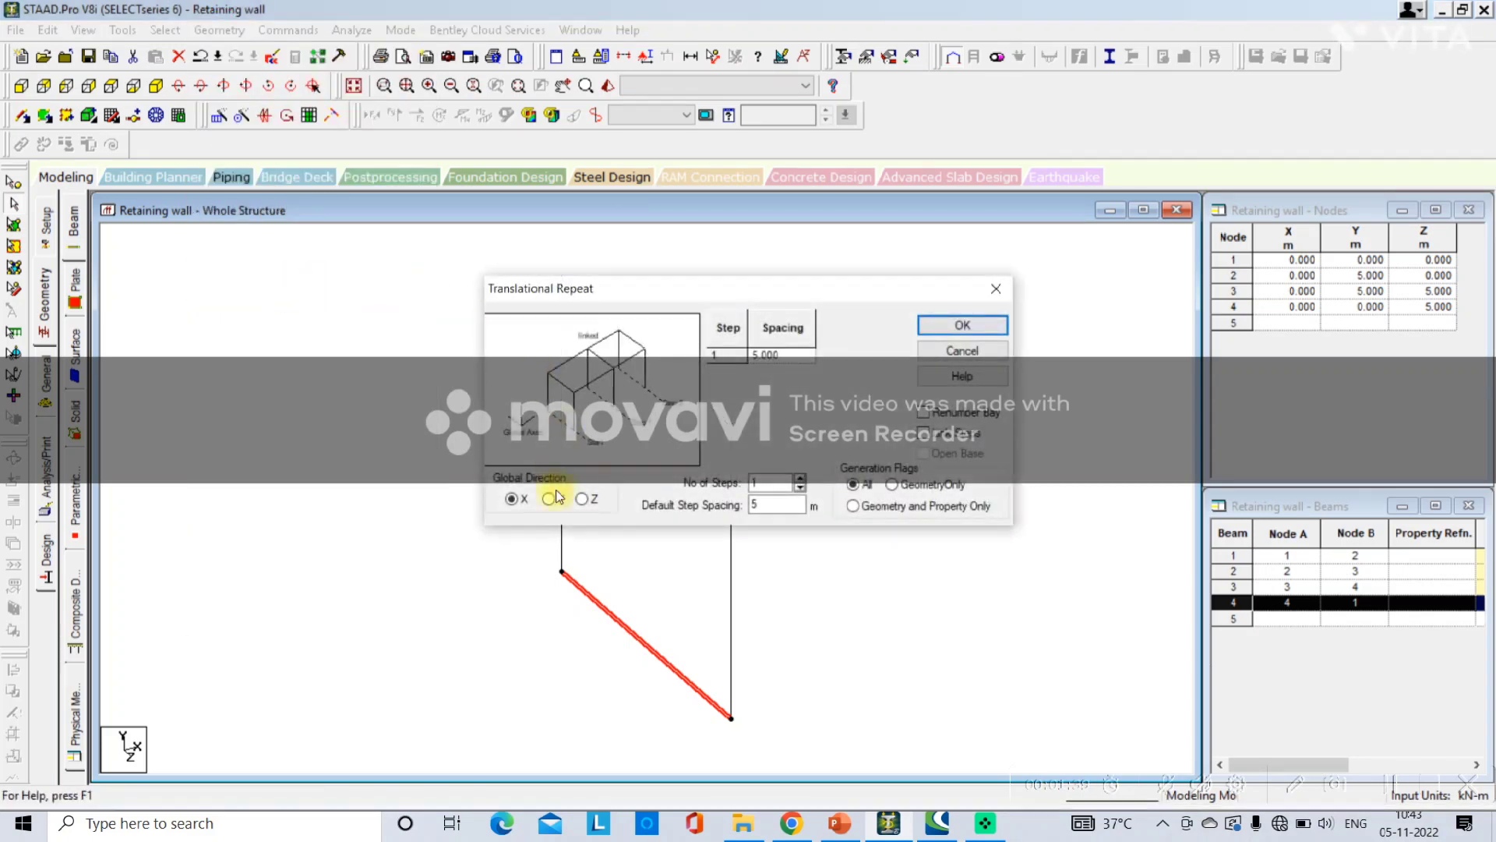
double_click(766, 504)
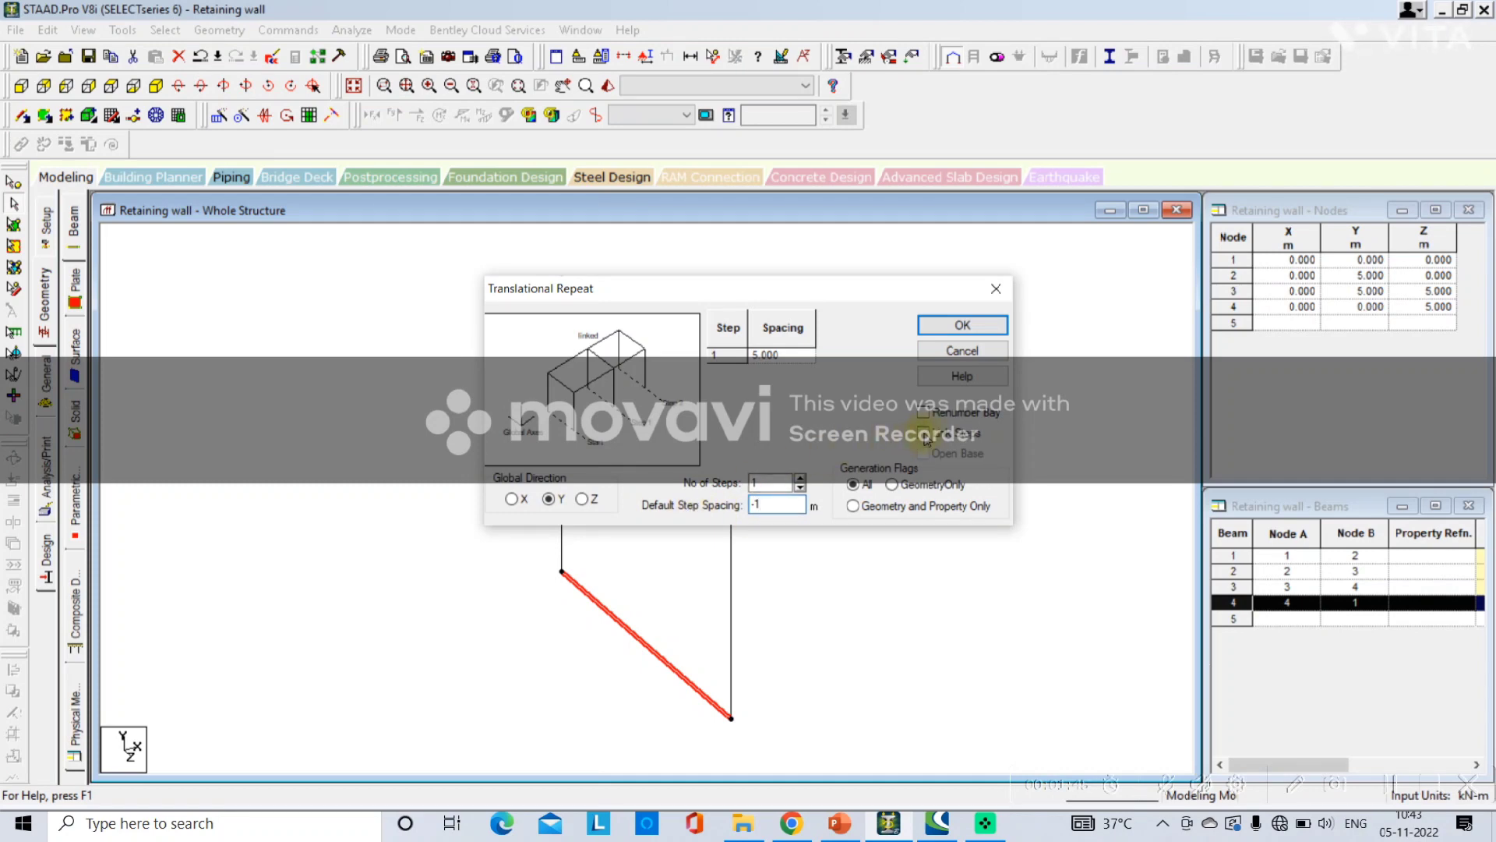
left_click(955, 324)
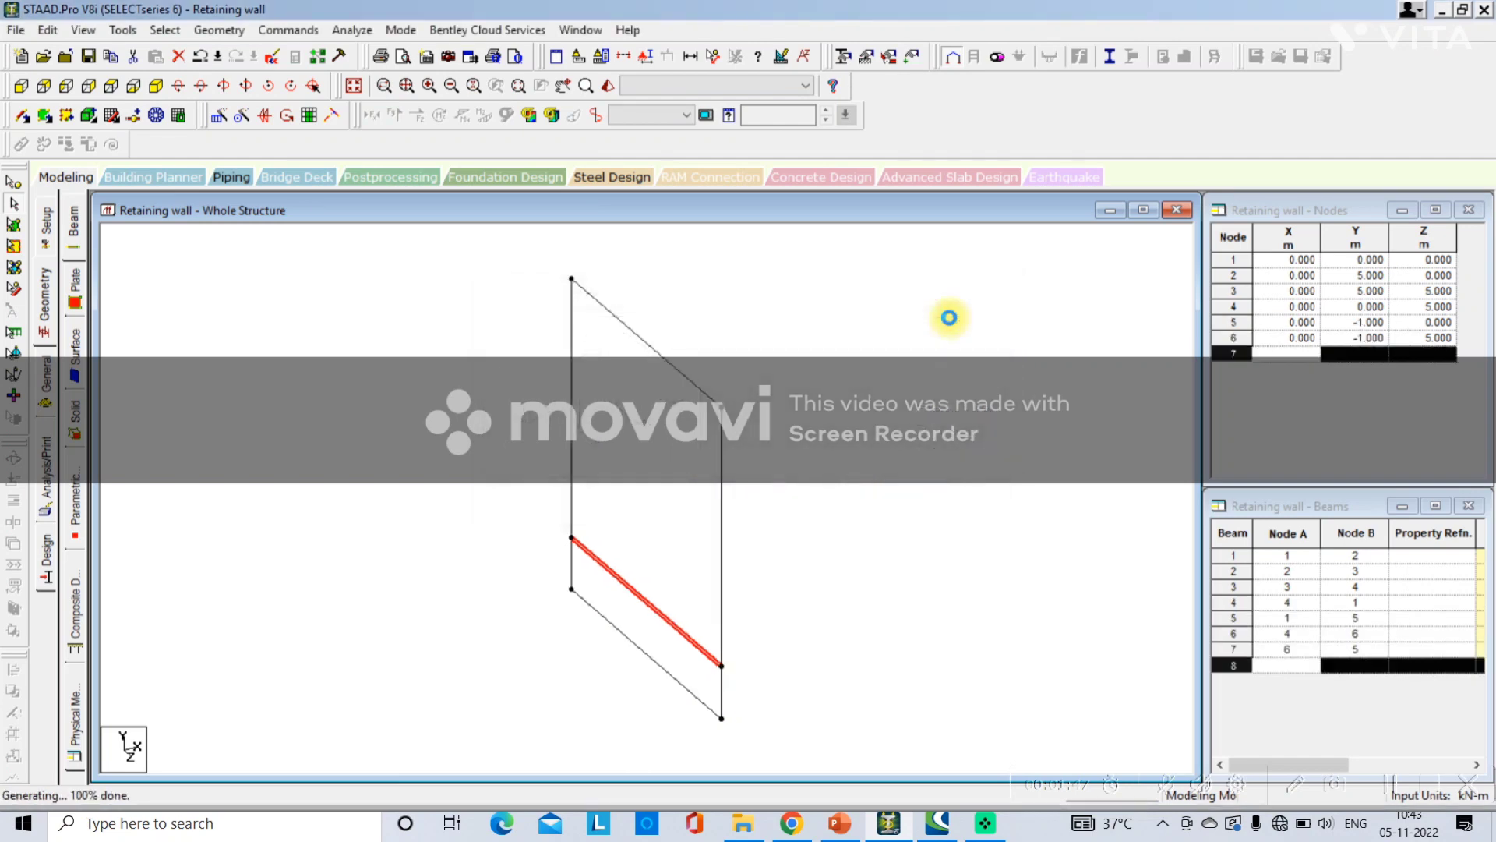
Repeat the selected beam once in the X direction at -1.5 m spacing to form one side of the base
left_click(216, 118)
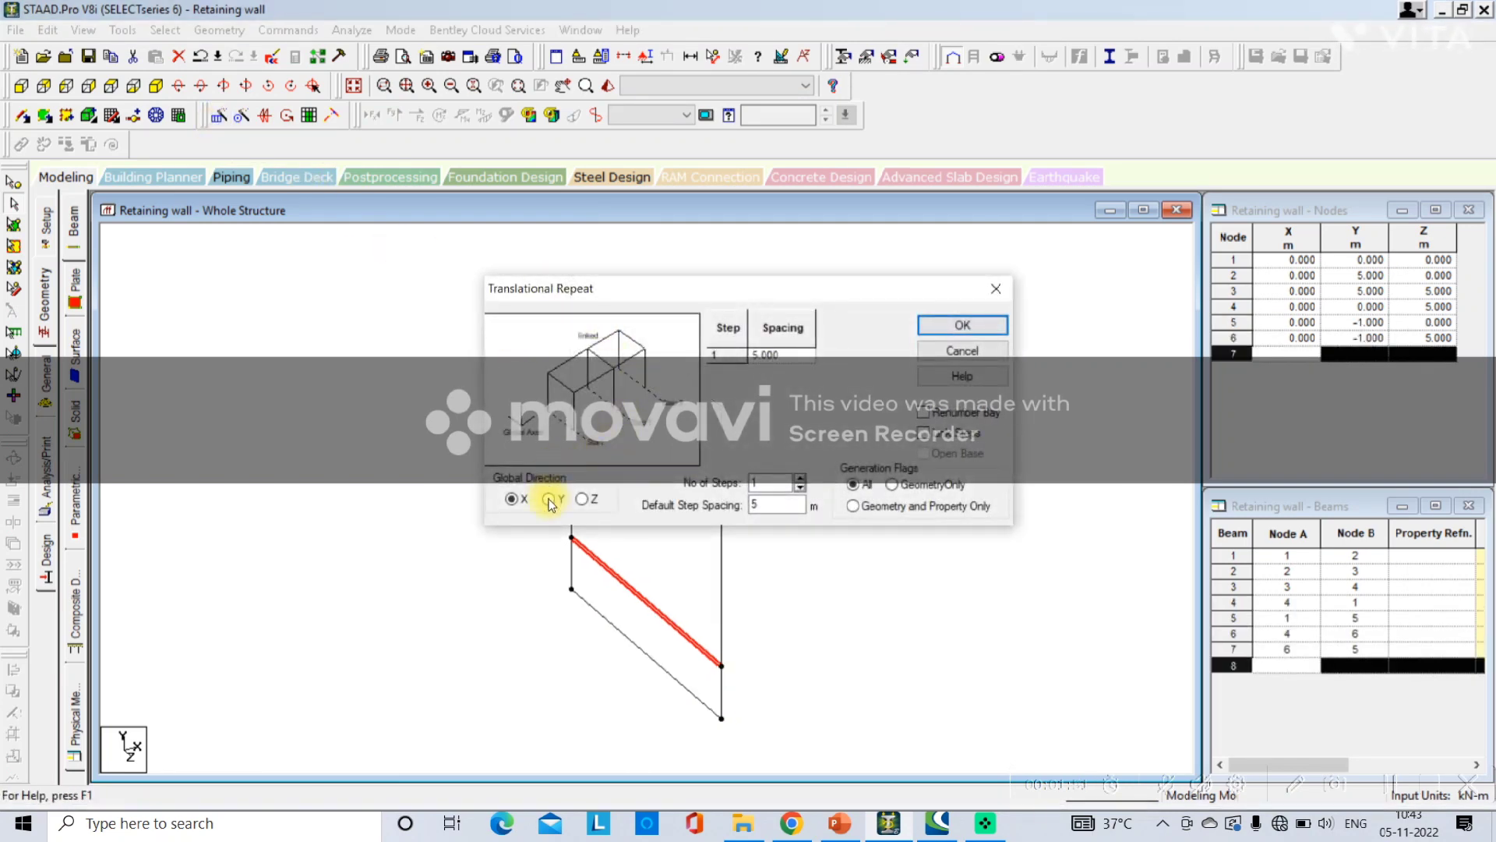
double_click(773, 503)
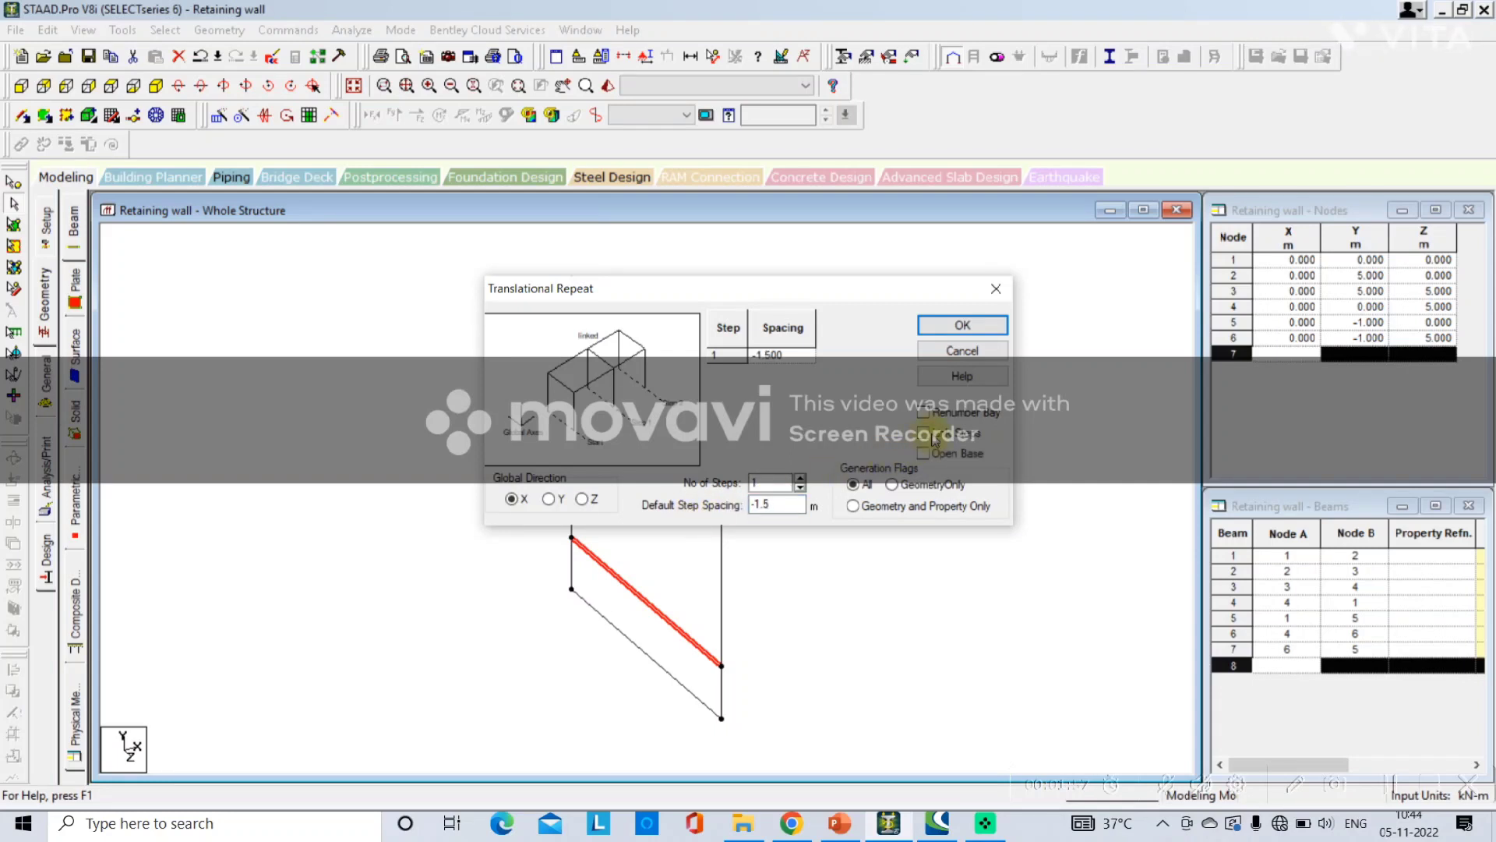
left_click(960, 321)
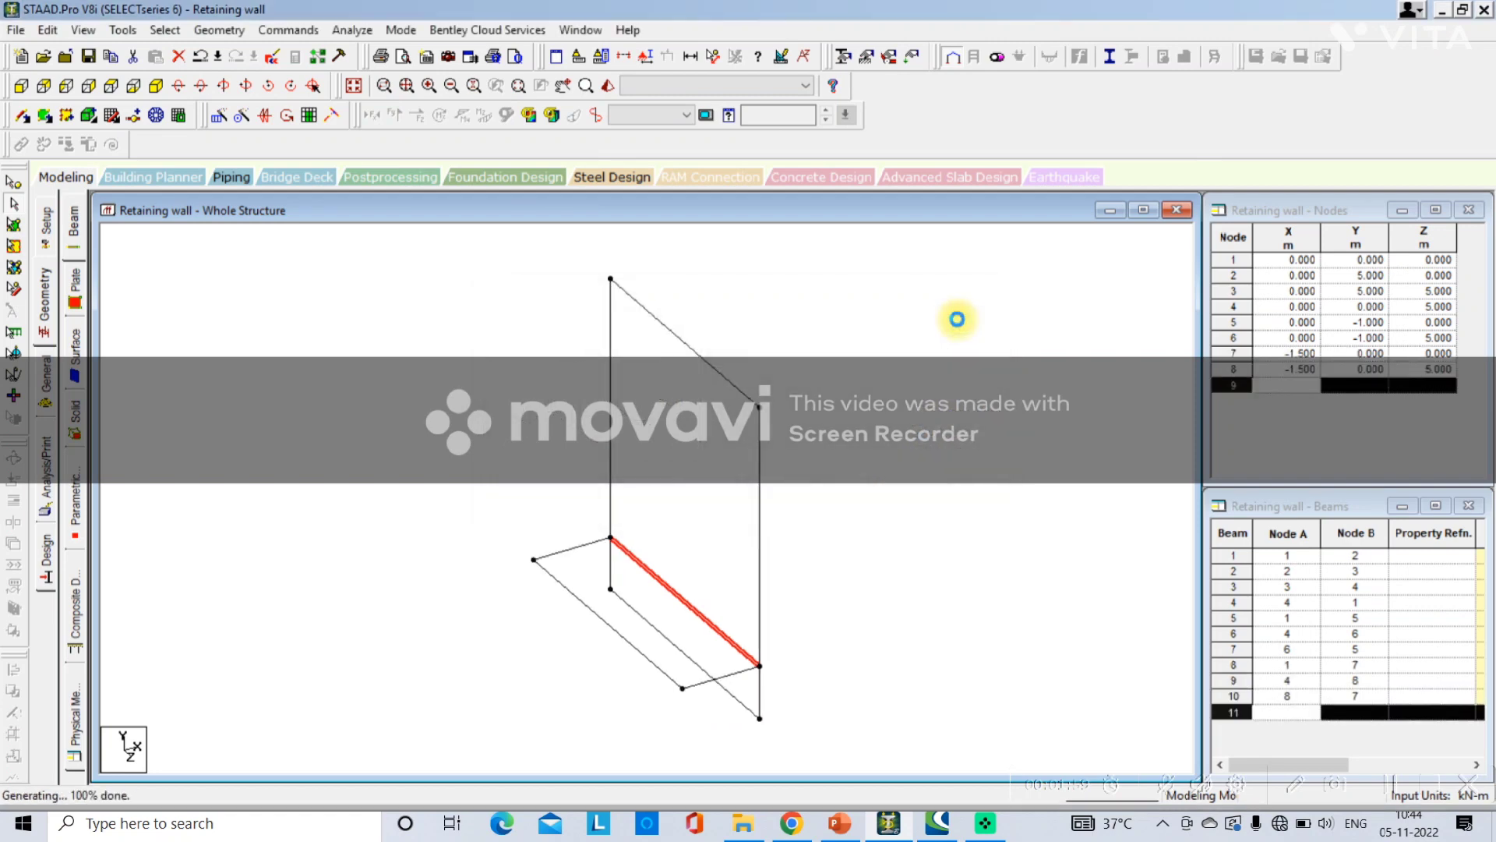
Repeat the same beam once in the X direction at 1 m spacing for the base's other side, then deselect it
left_click(220, 118)
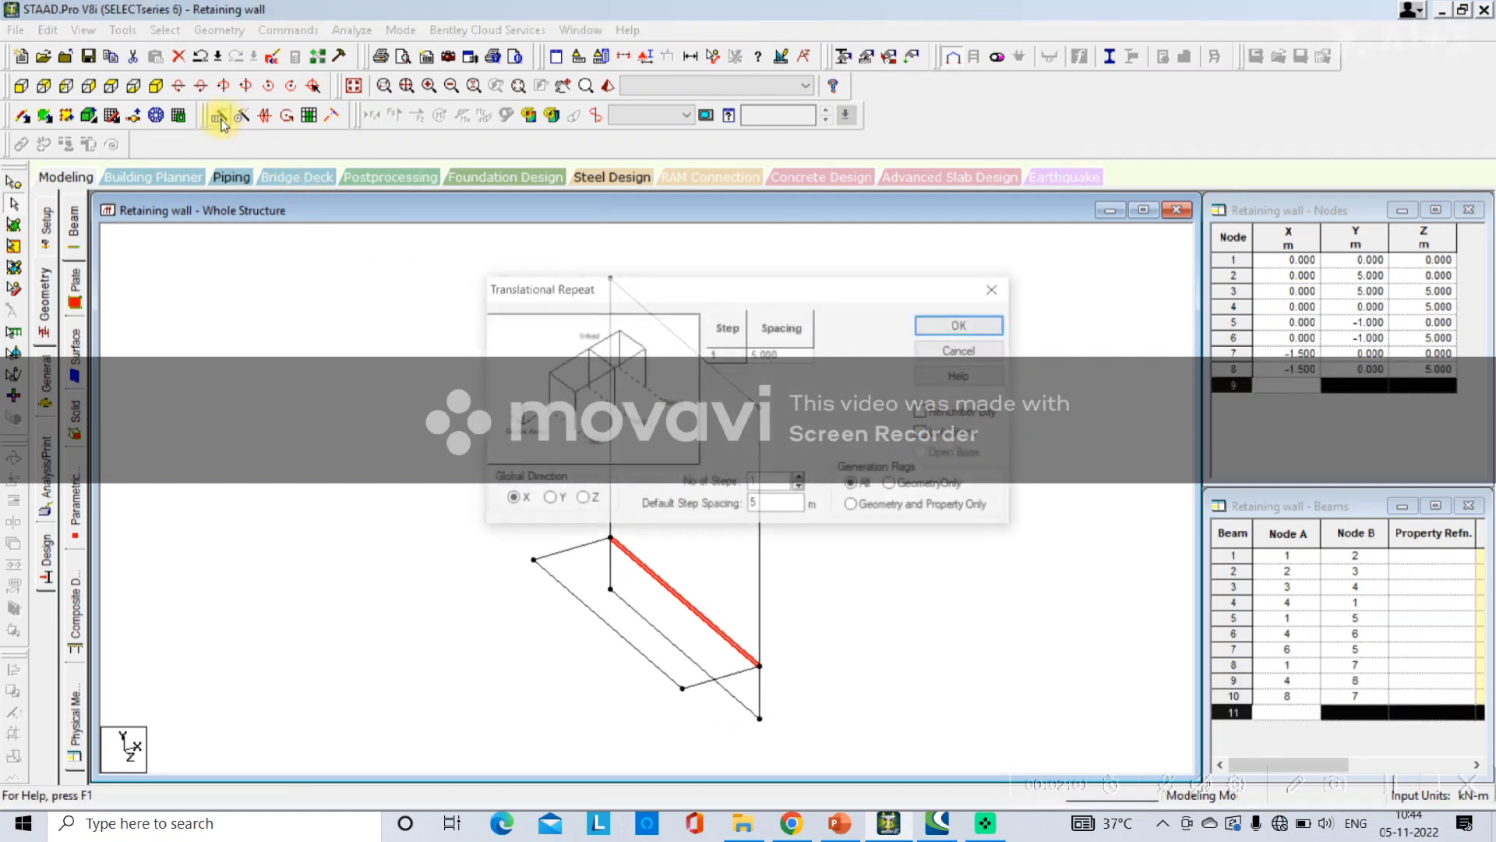
double_click(774, 504)
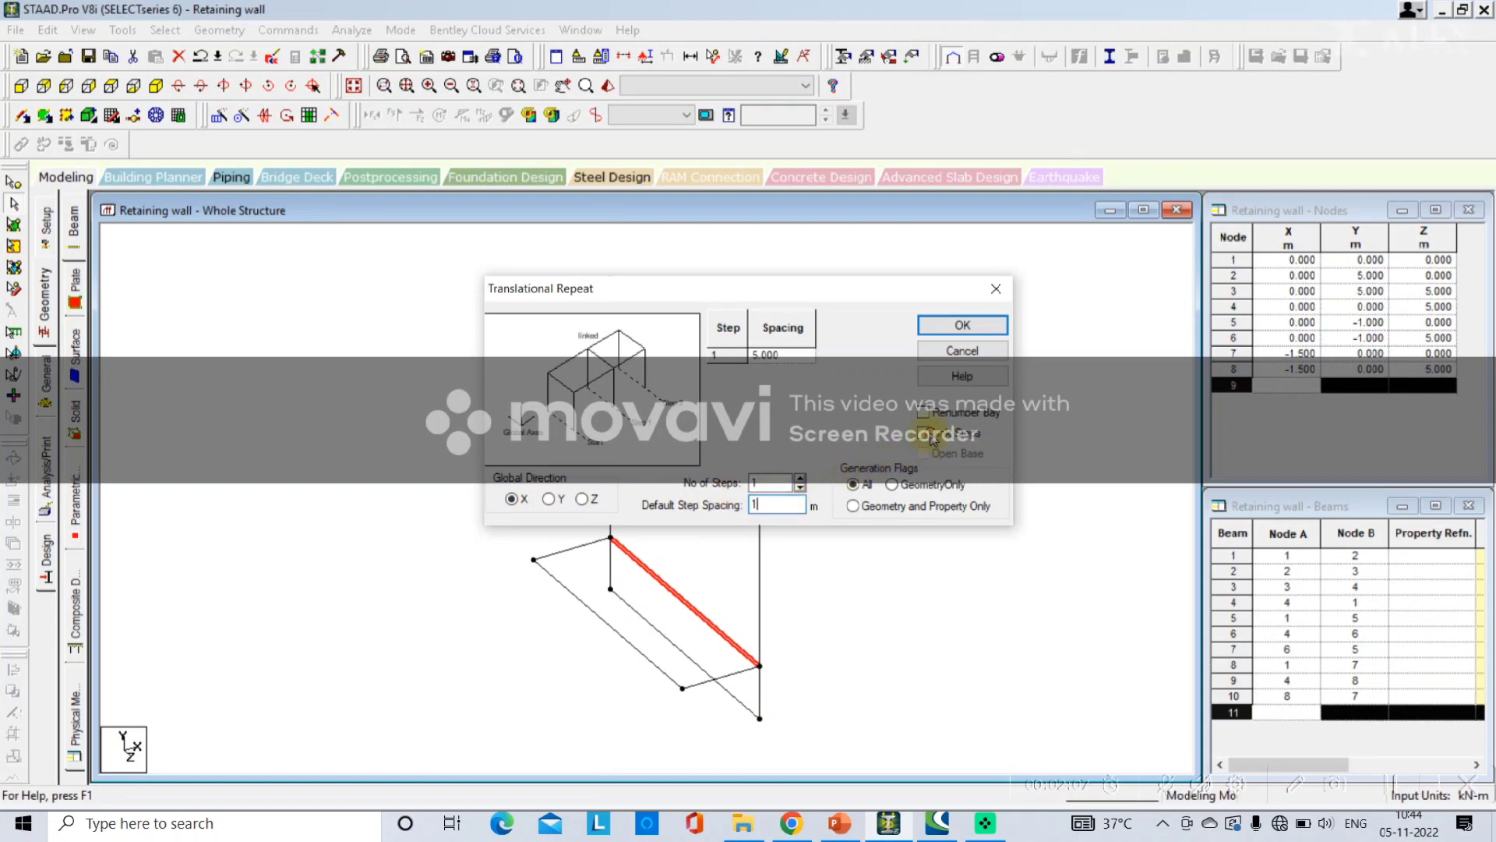
left_click(963, 321)
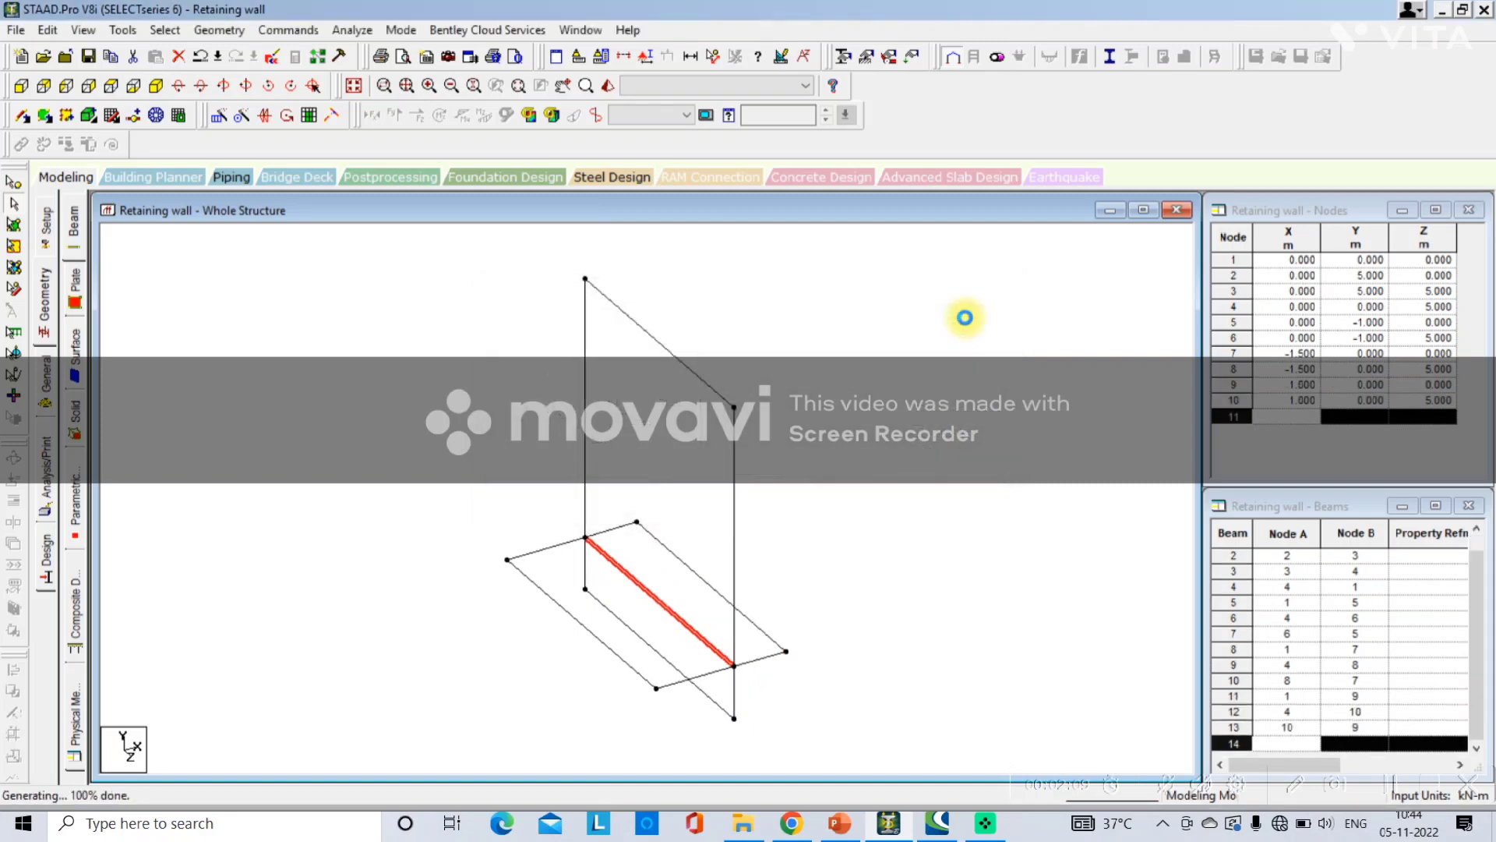
left_click(901, 470)
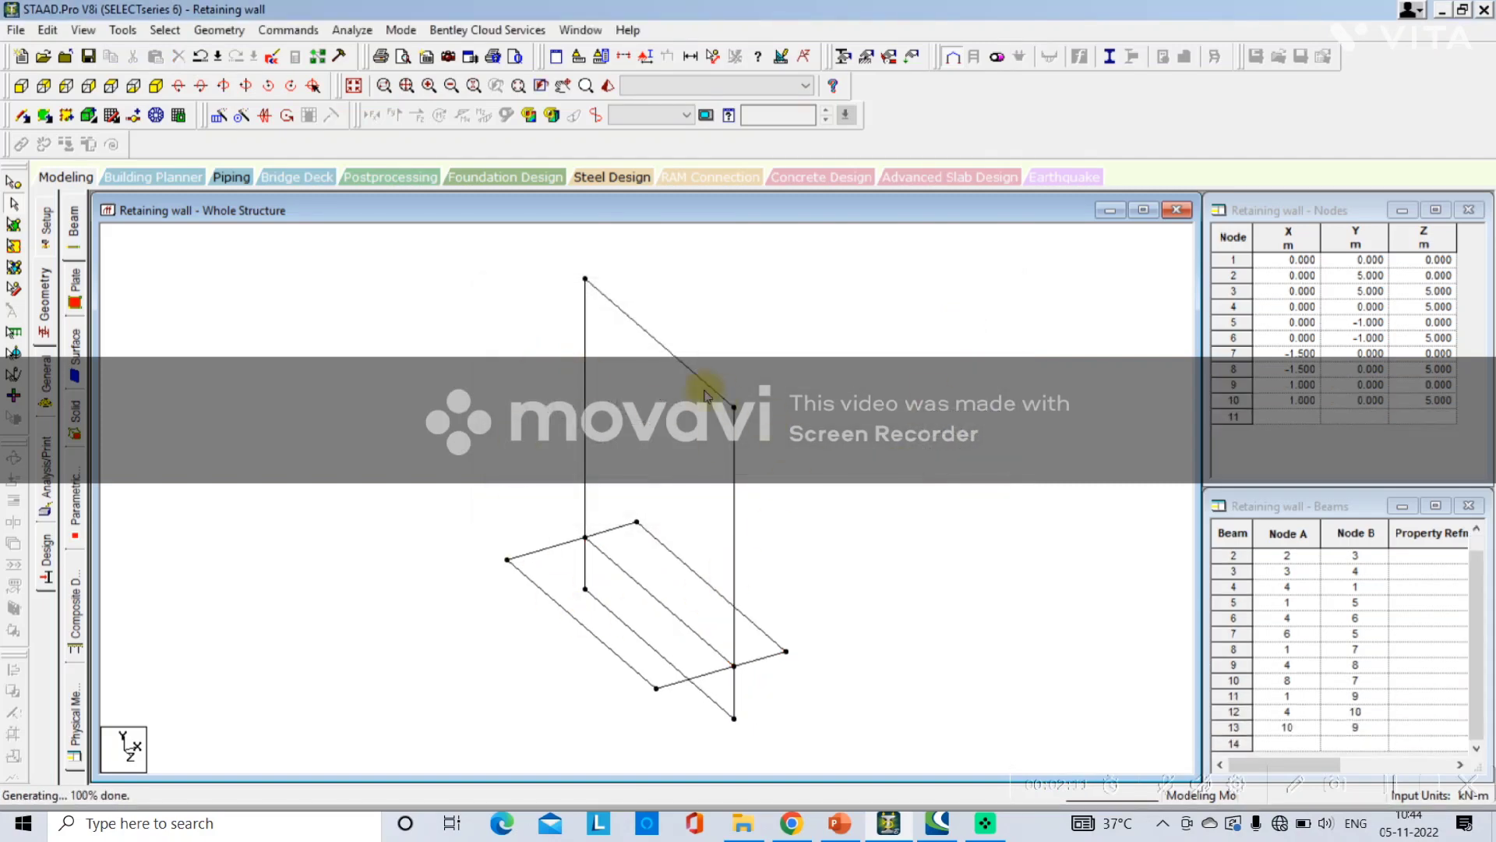
Add a quad plate through the four corner nodes of the vertical 5 m by 5 m wall frame
left_click(50, 315)
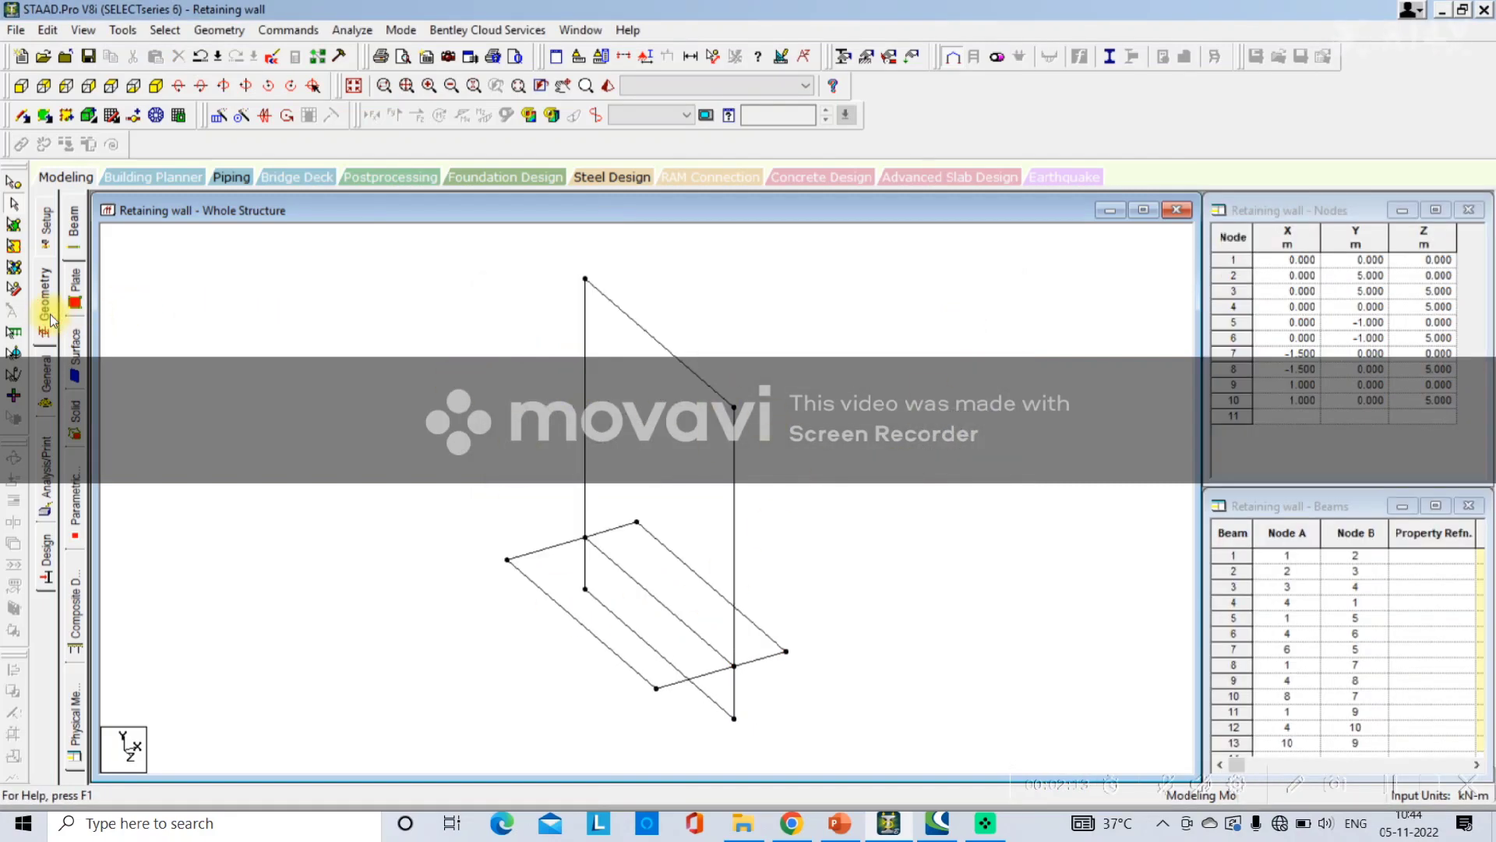
left_click(44, 383)
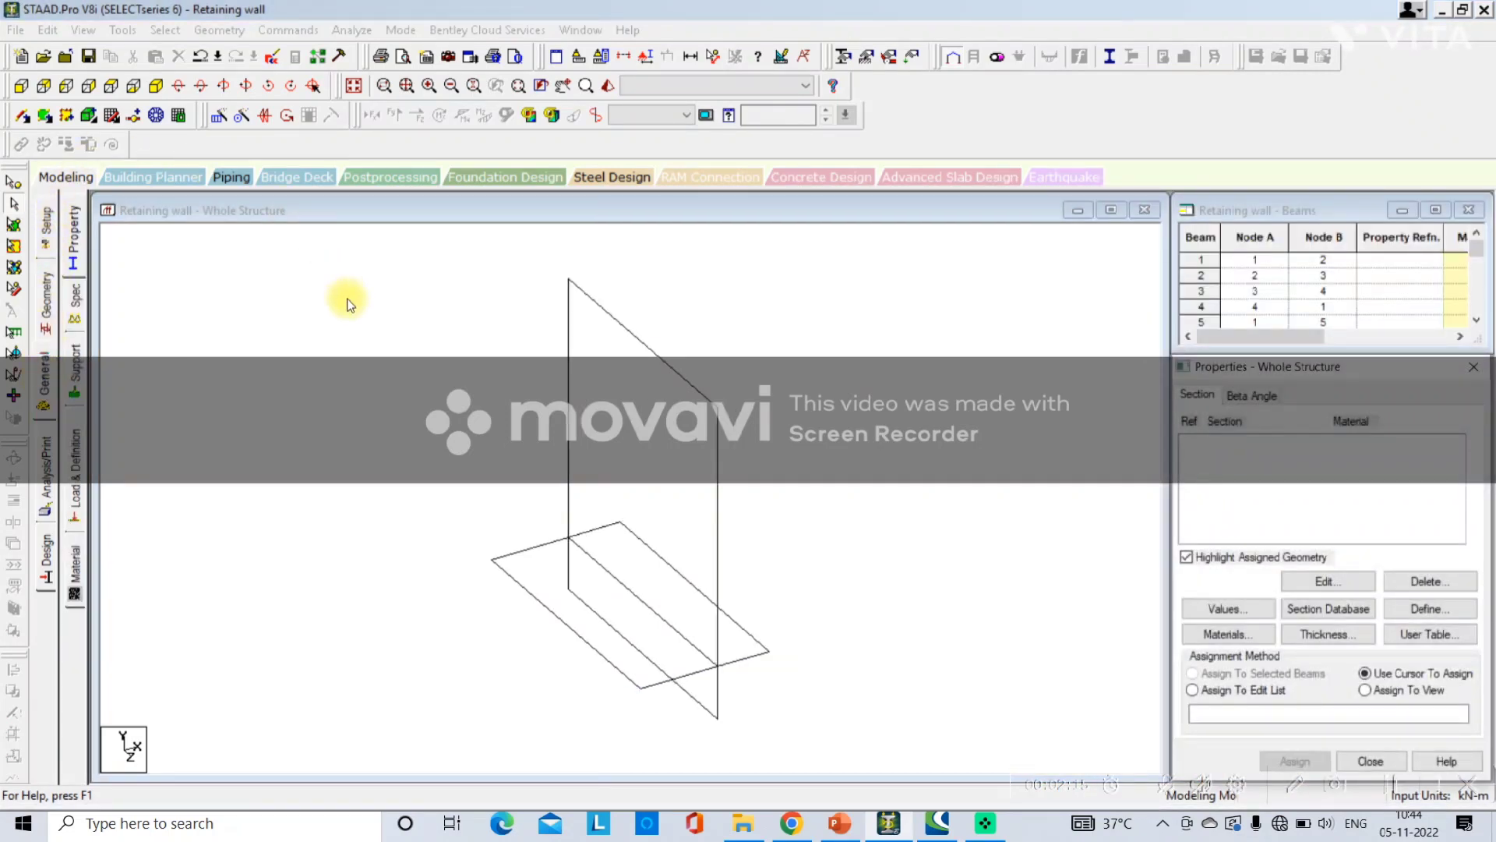
left_click(226, 30)
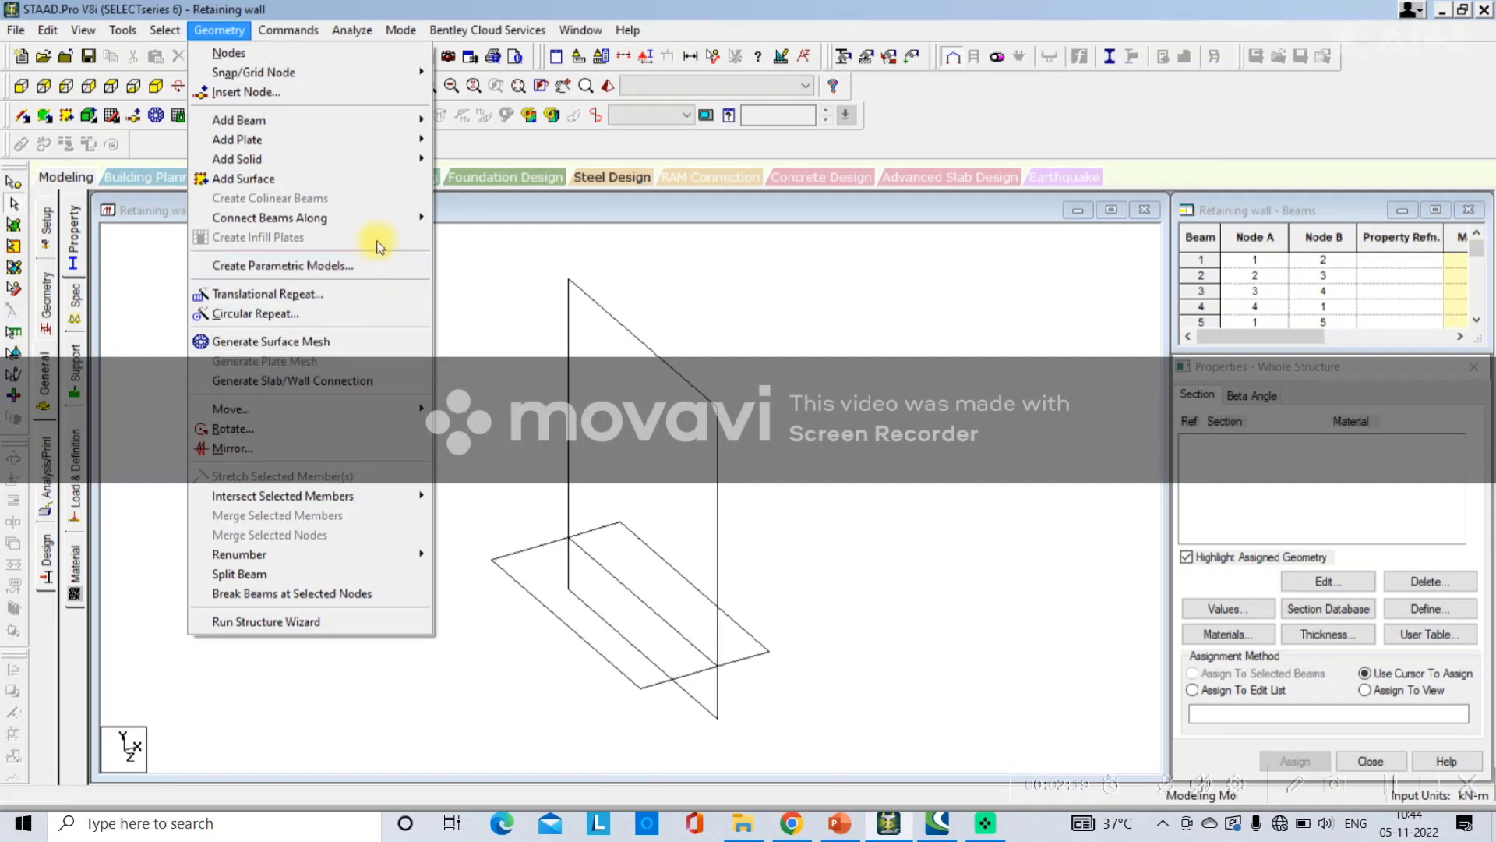
mouse_move(324, 149)
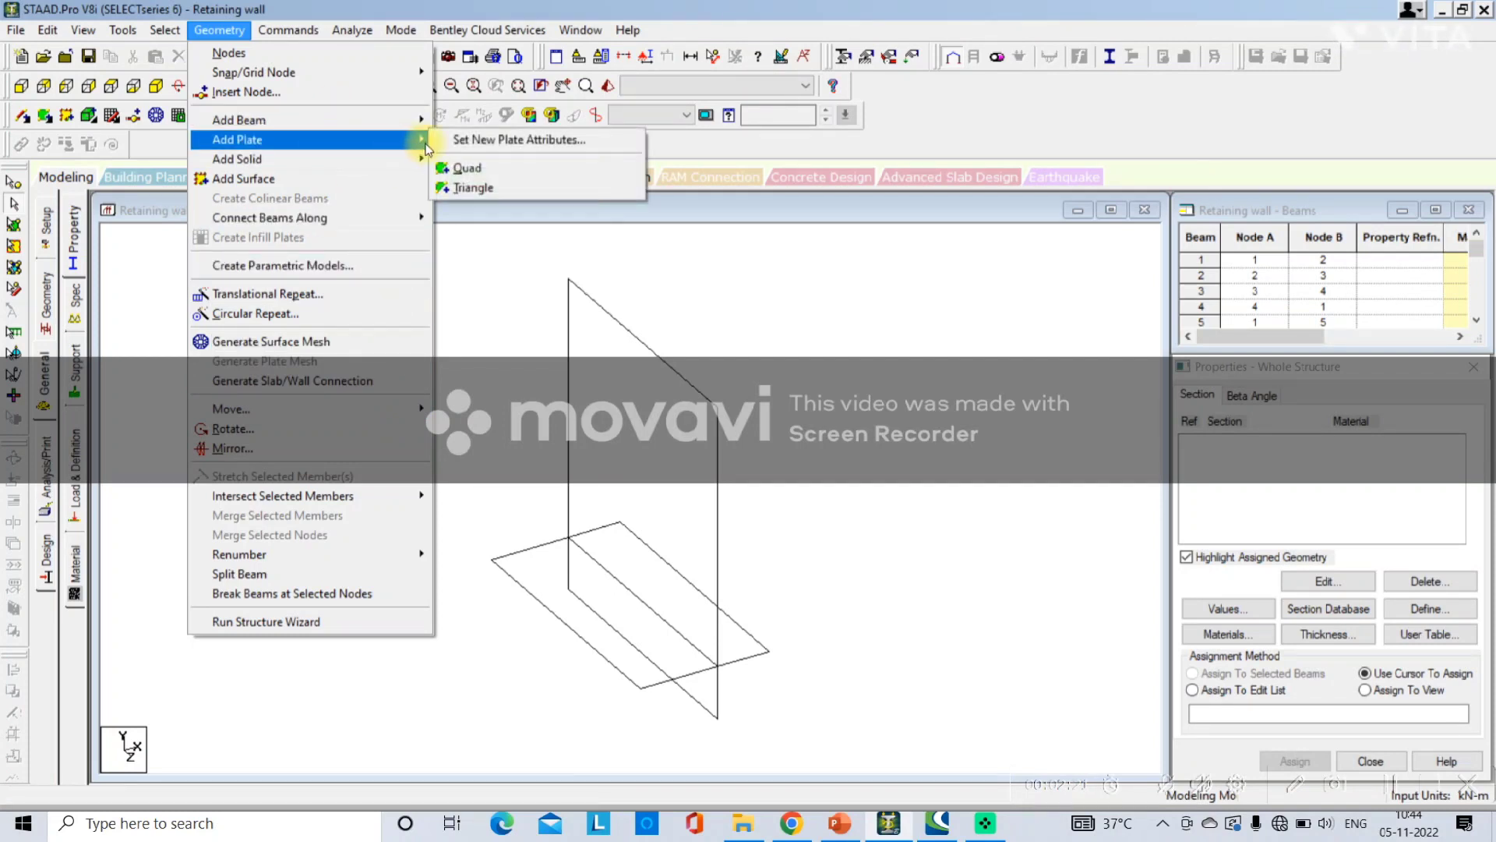
left_click(468, 168)
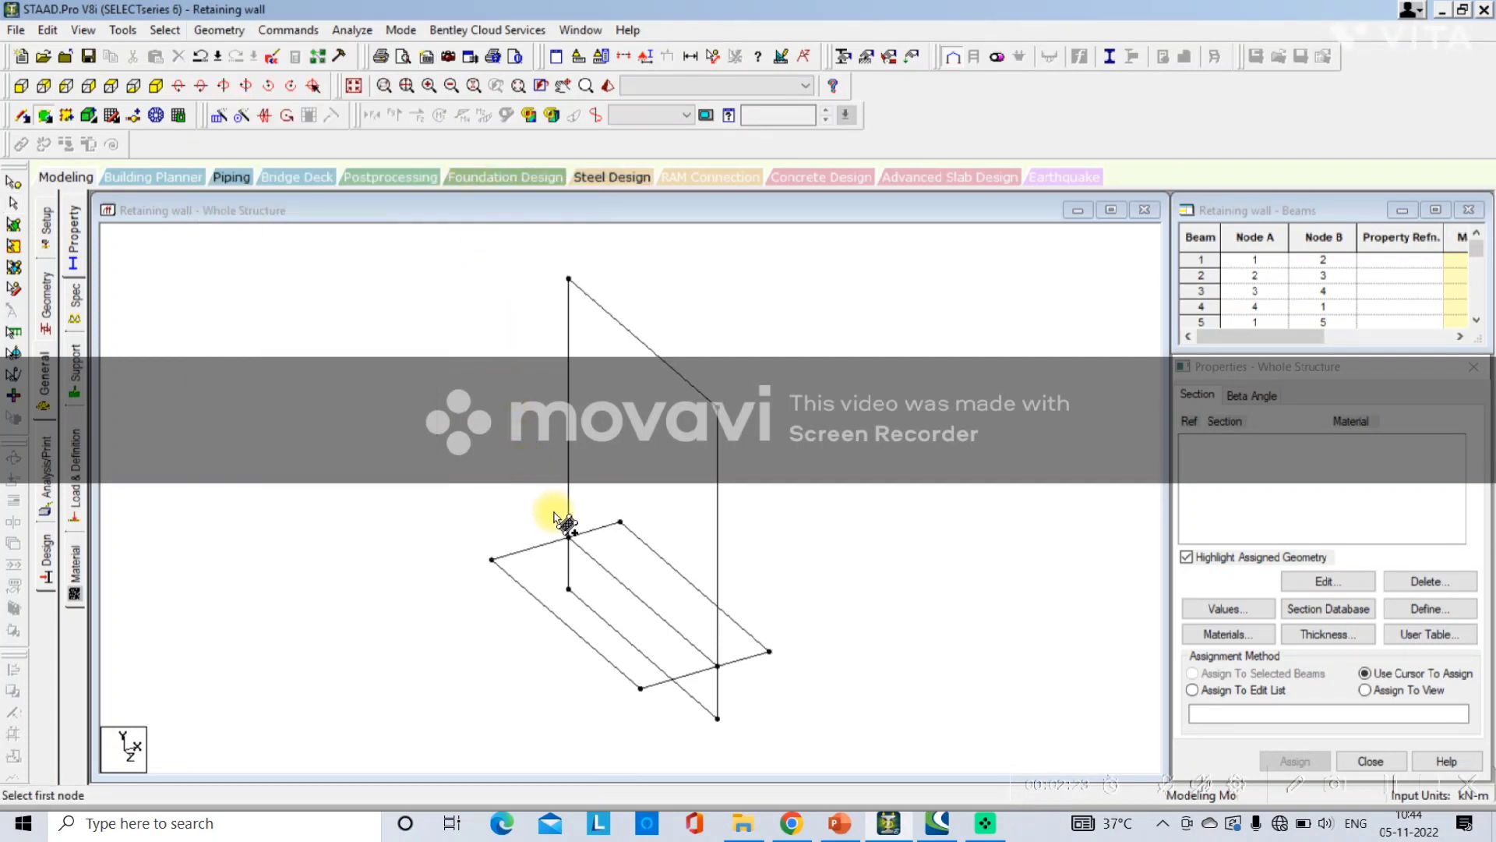
left_click(569, 537)
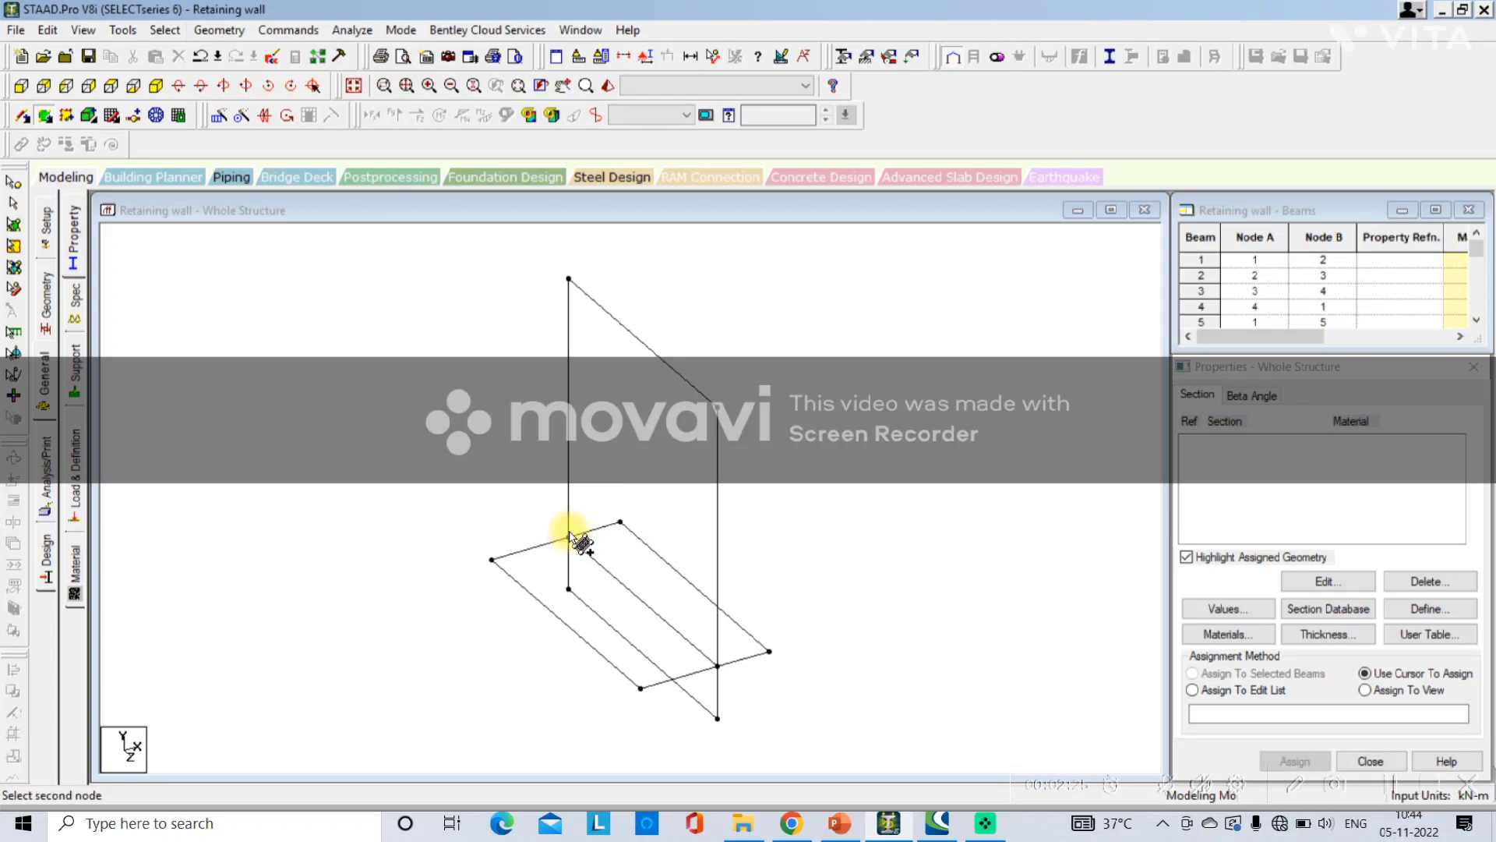
left_click(568, 278)
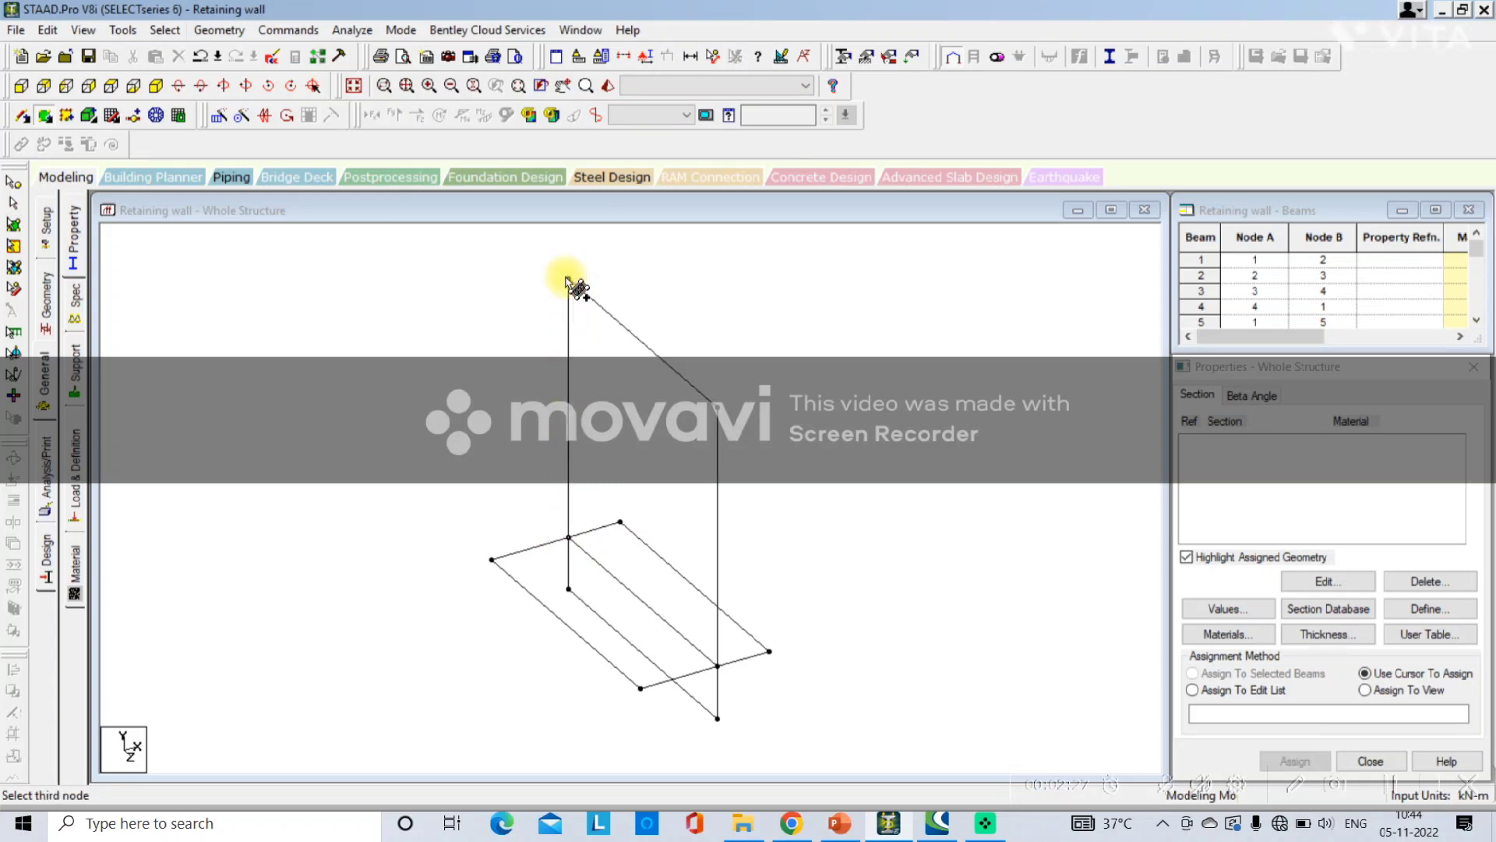
left_click(717, 408)
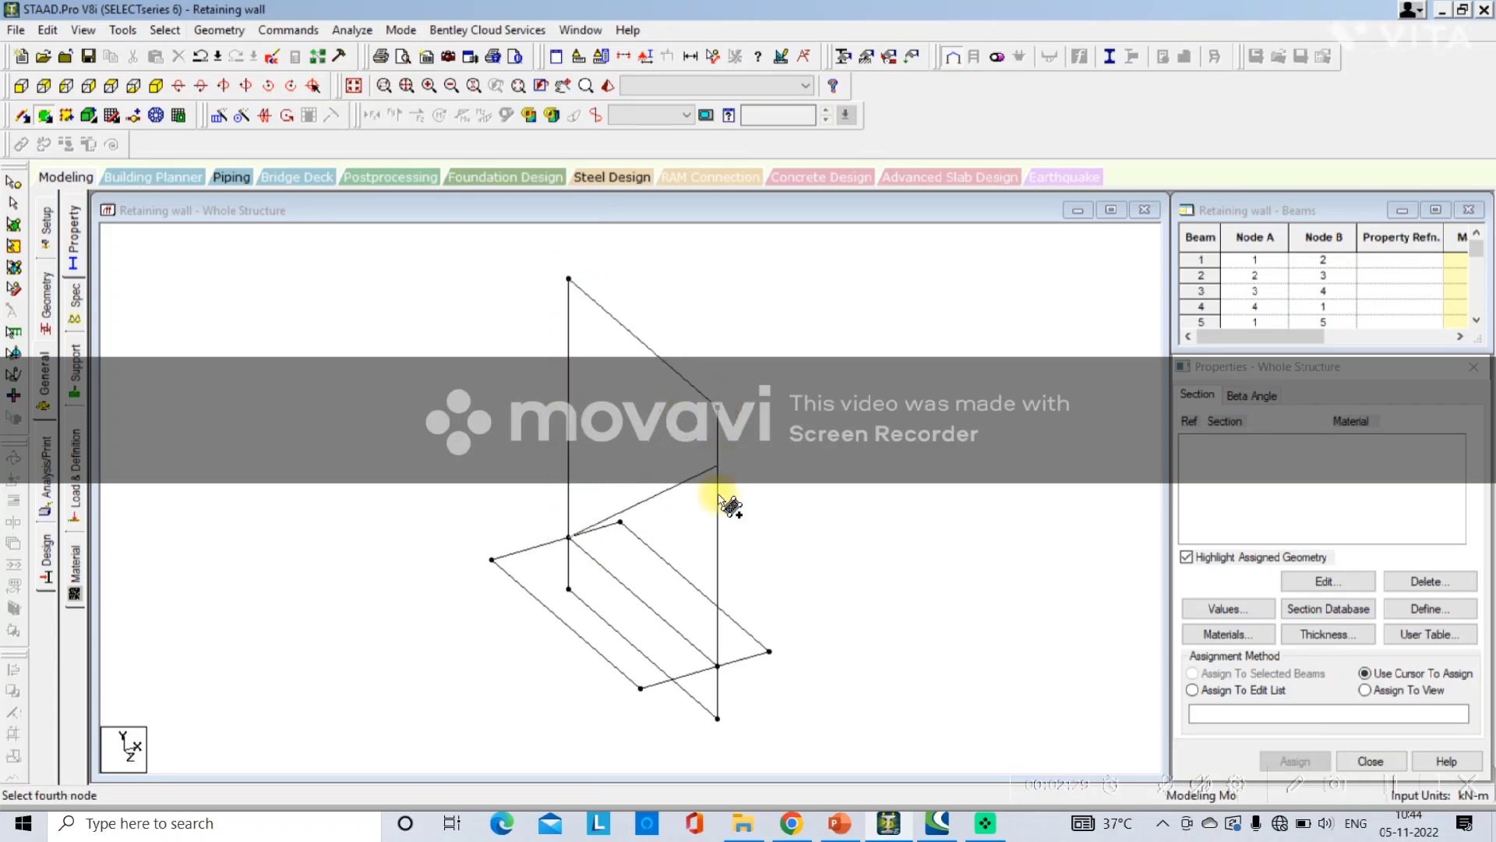
left_click(717, 665)
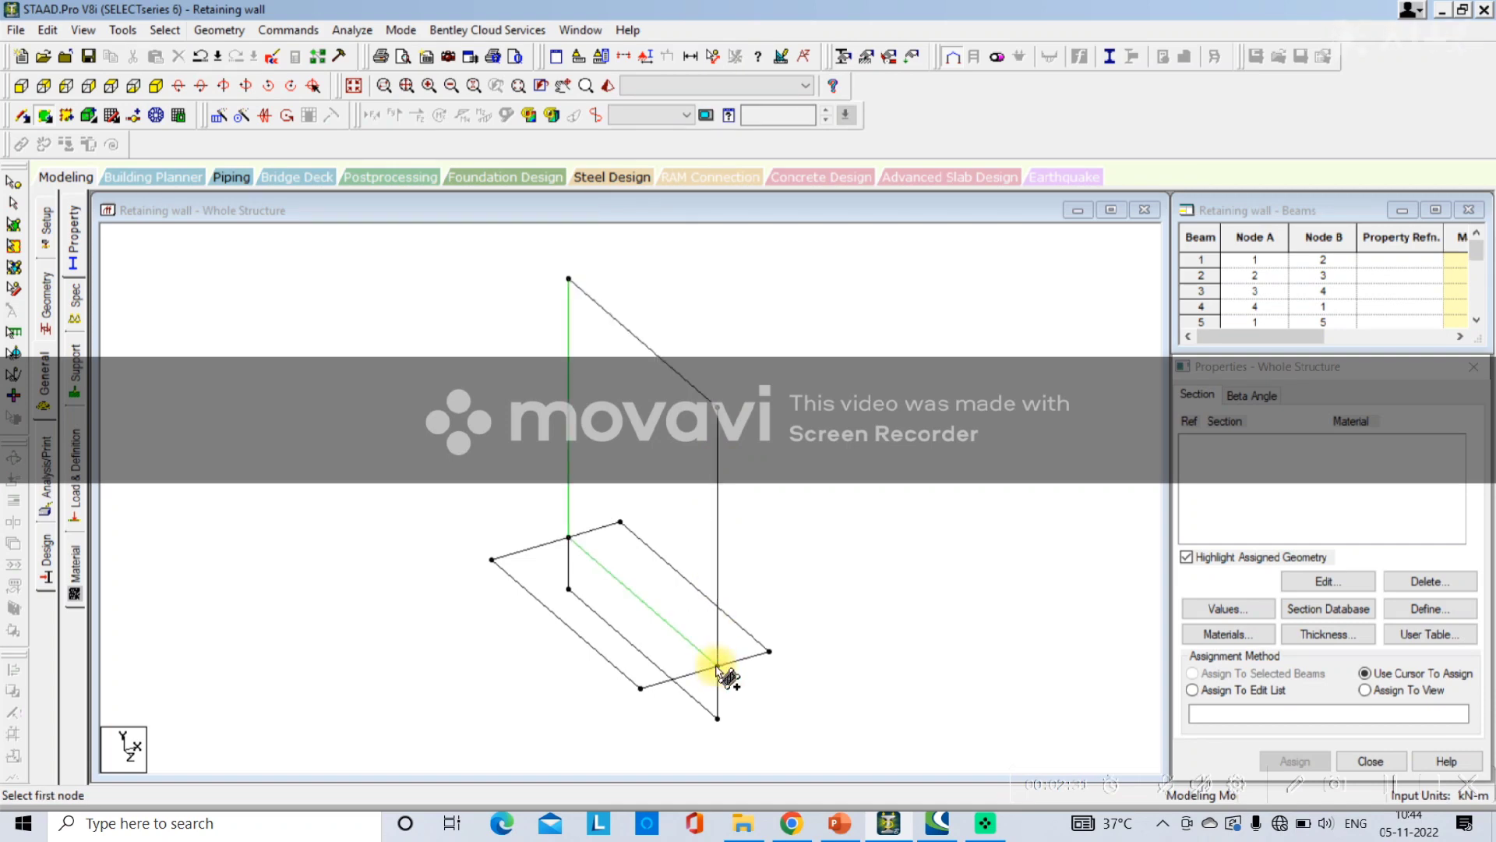
Inspect the new wall plate in a 3D rendering, rotate the model, and close the rendered view
right_click(791, 575)
left_click(796, 564)
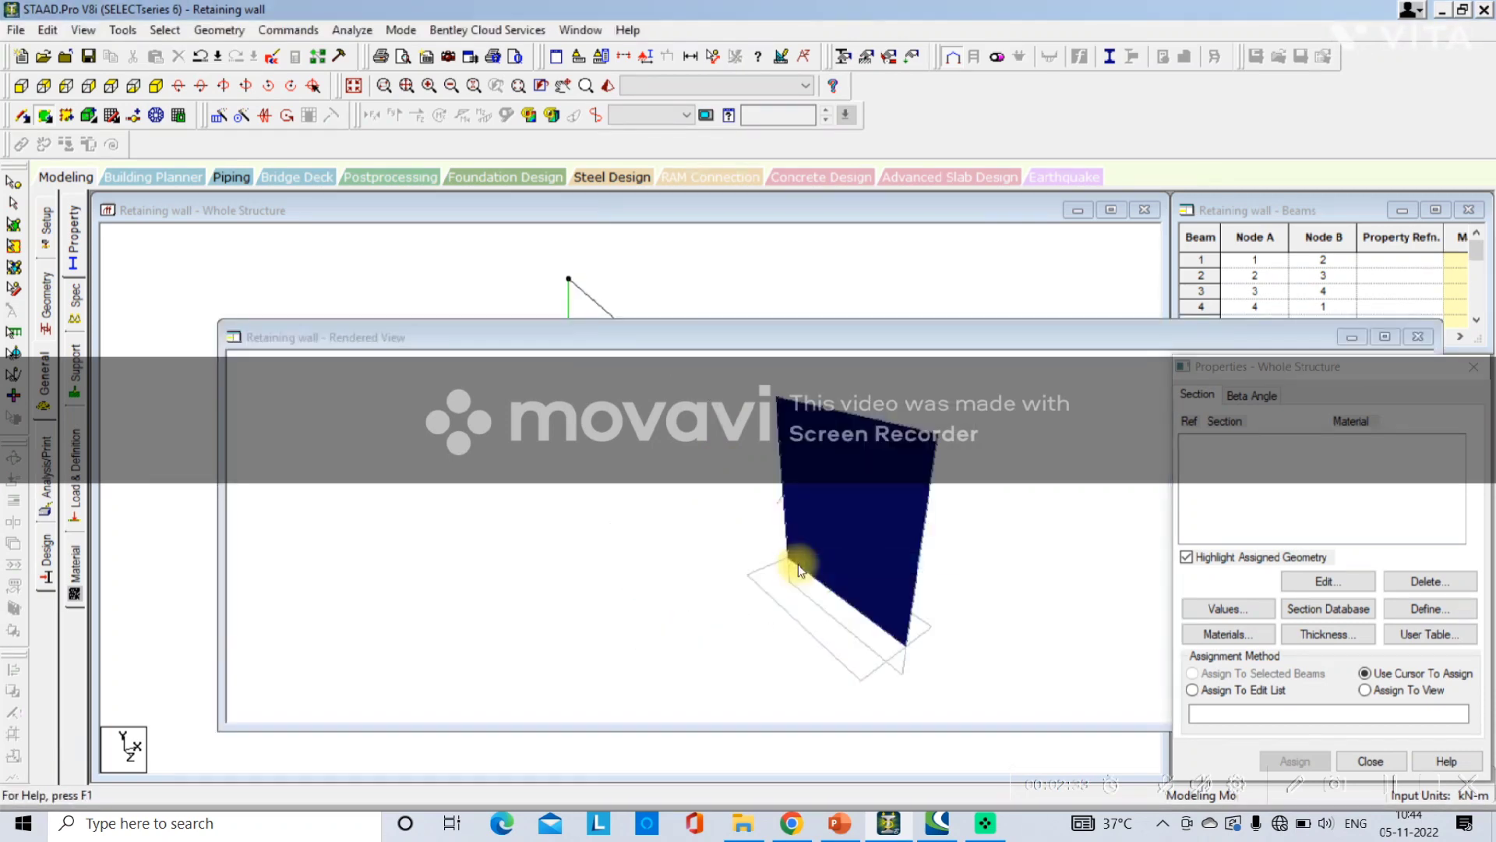
left_click_drag(868, 500, 727, 363)
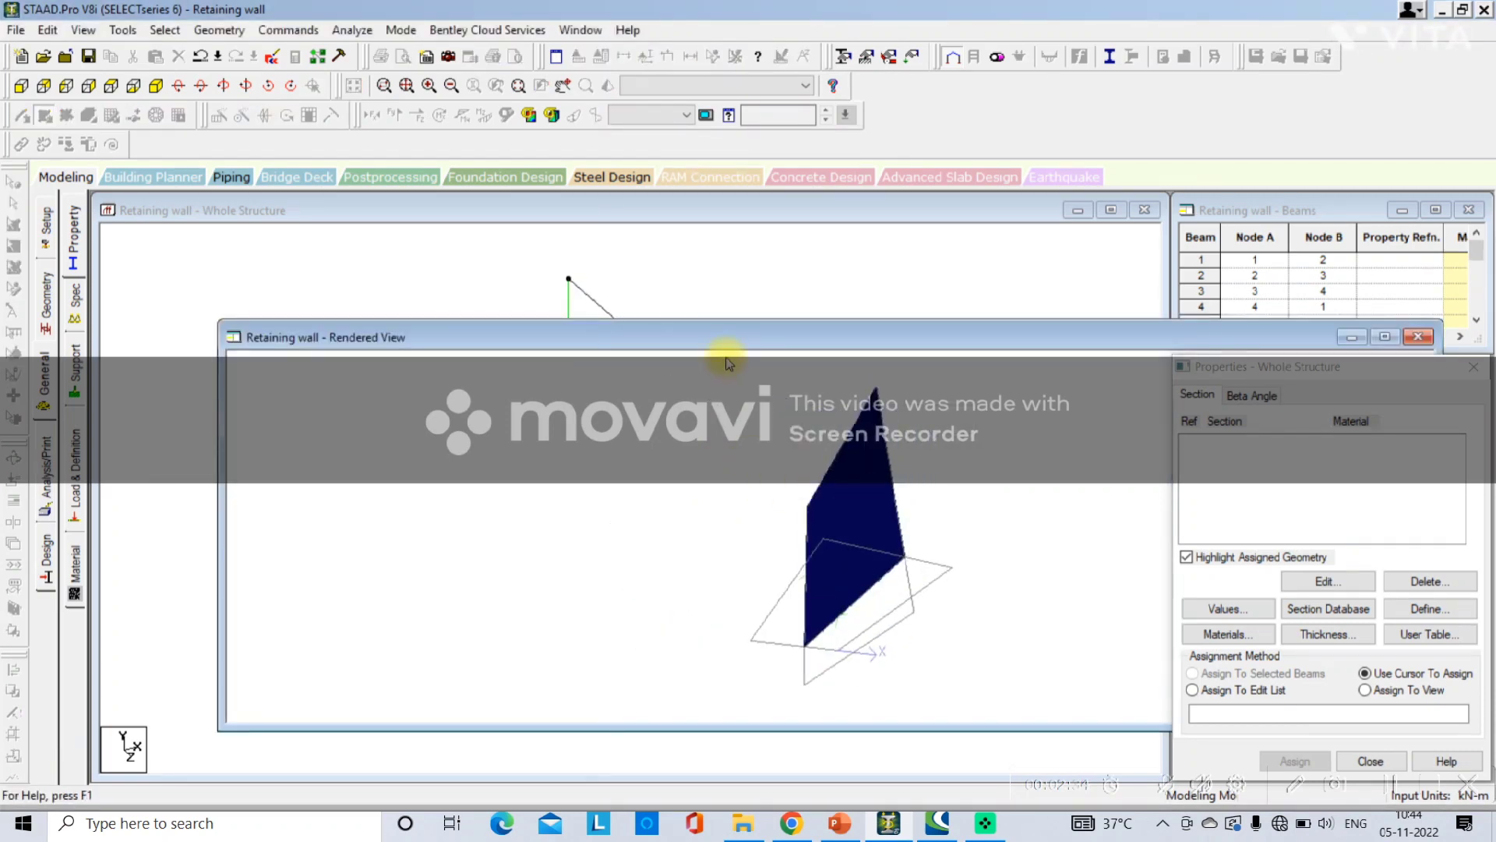
left_click(1417, 336)
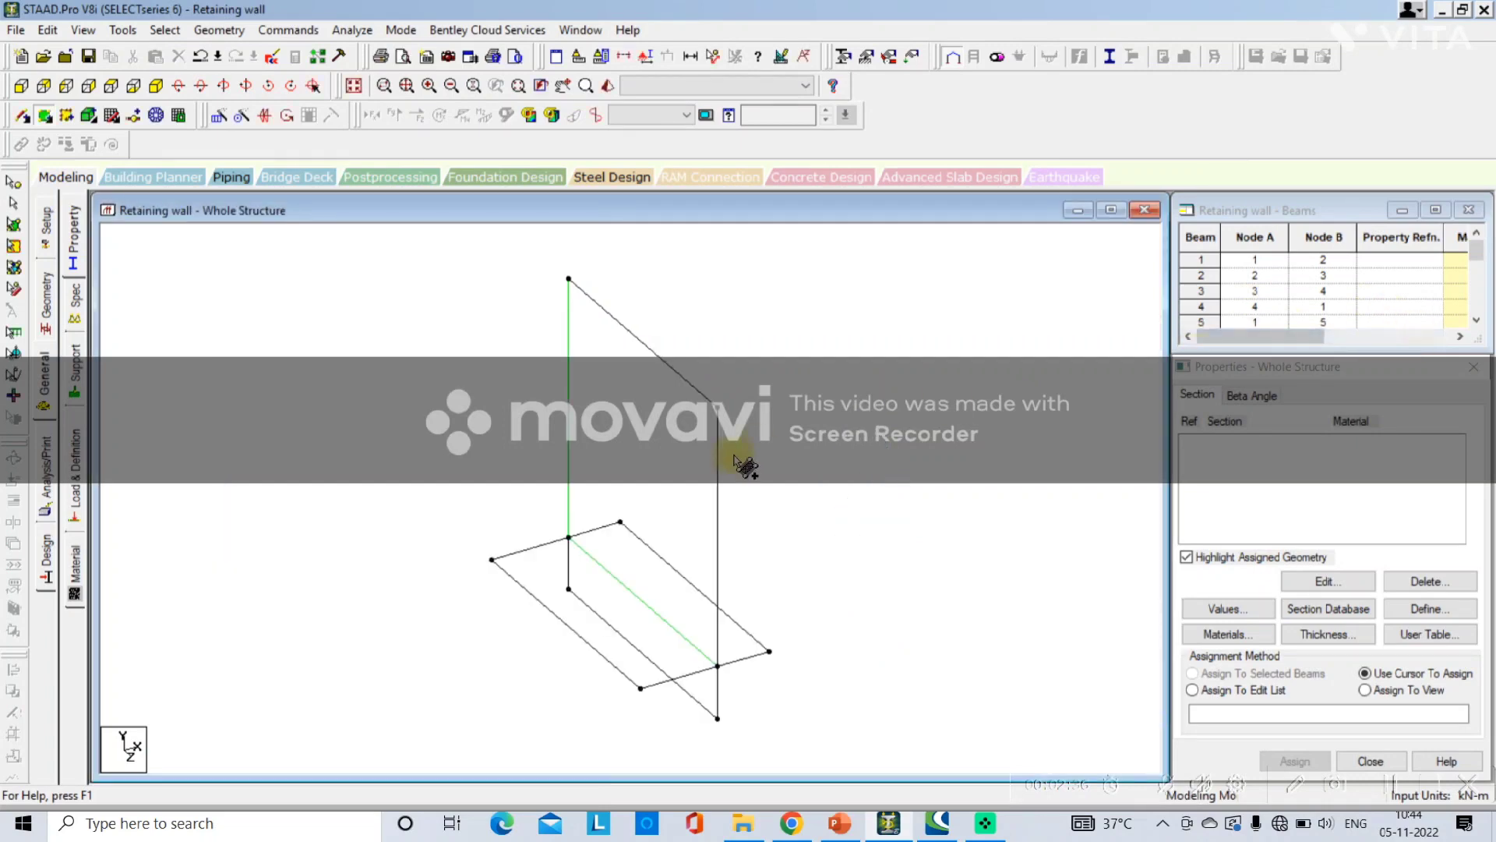
Add quad plates to both base panels, first the 1 m wide side and then the 1.5 m wide side
left_click(568, 537)
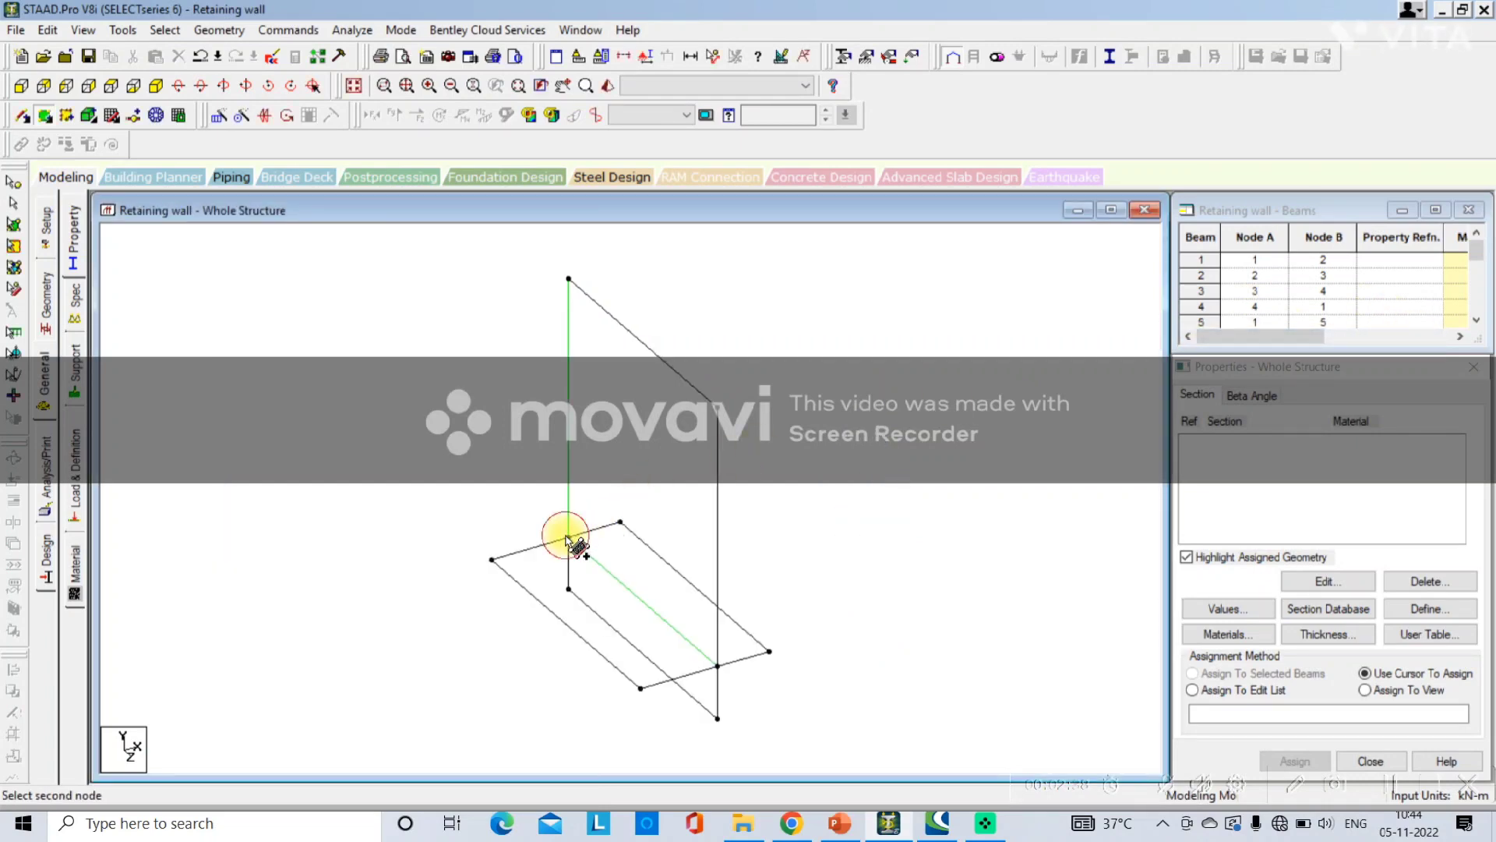
left_click(621, 521)
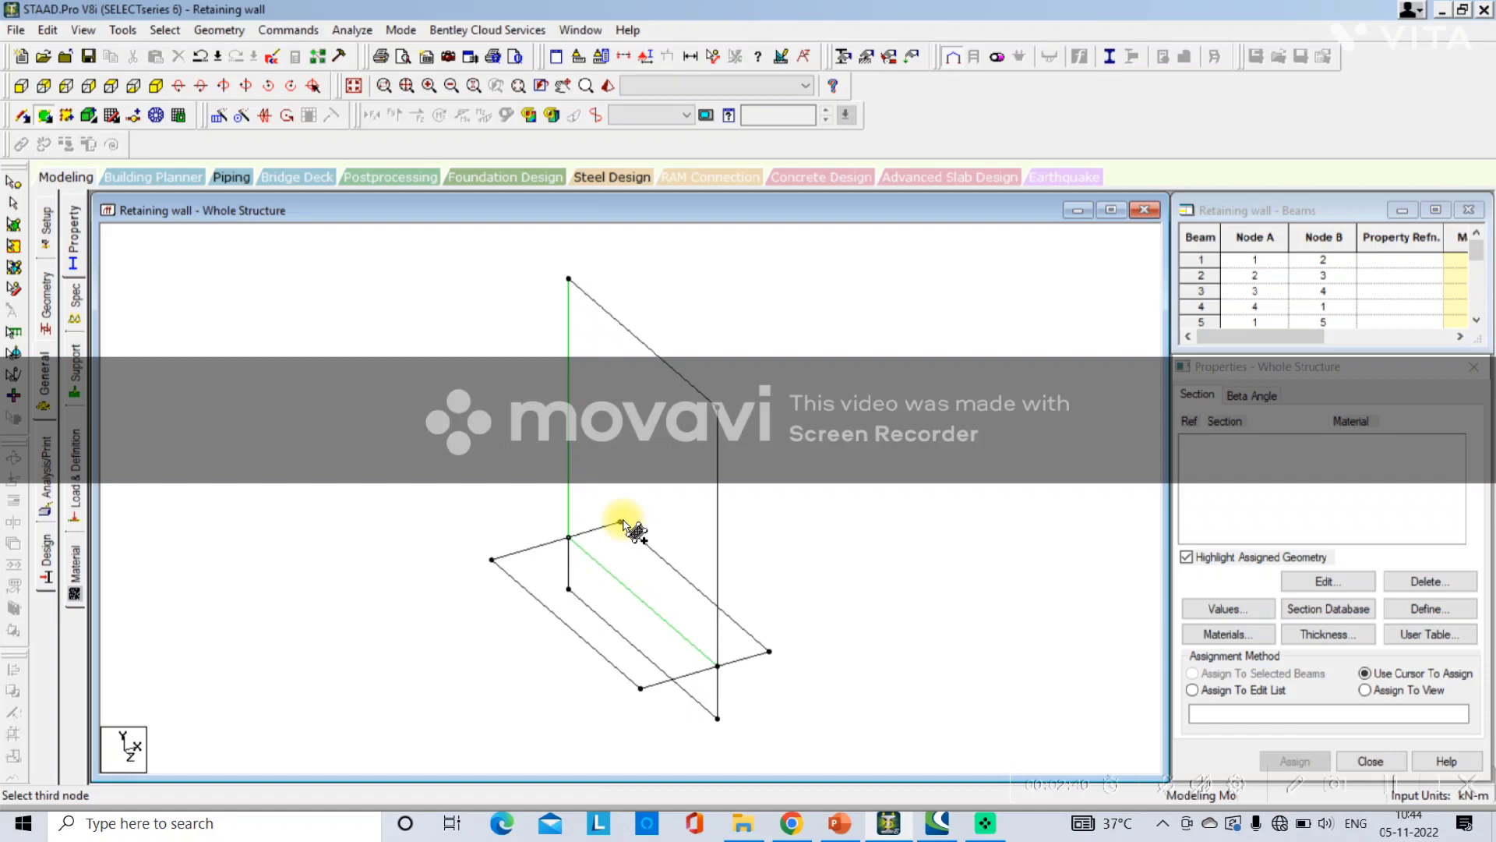
left_click(769, 651)
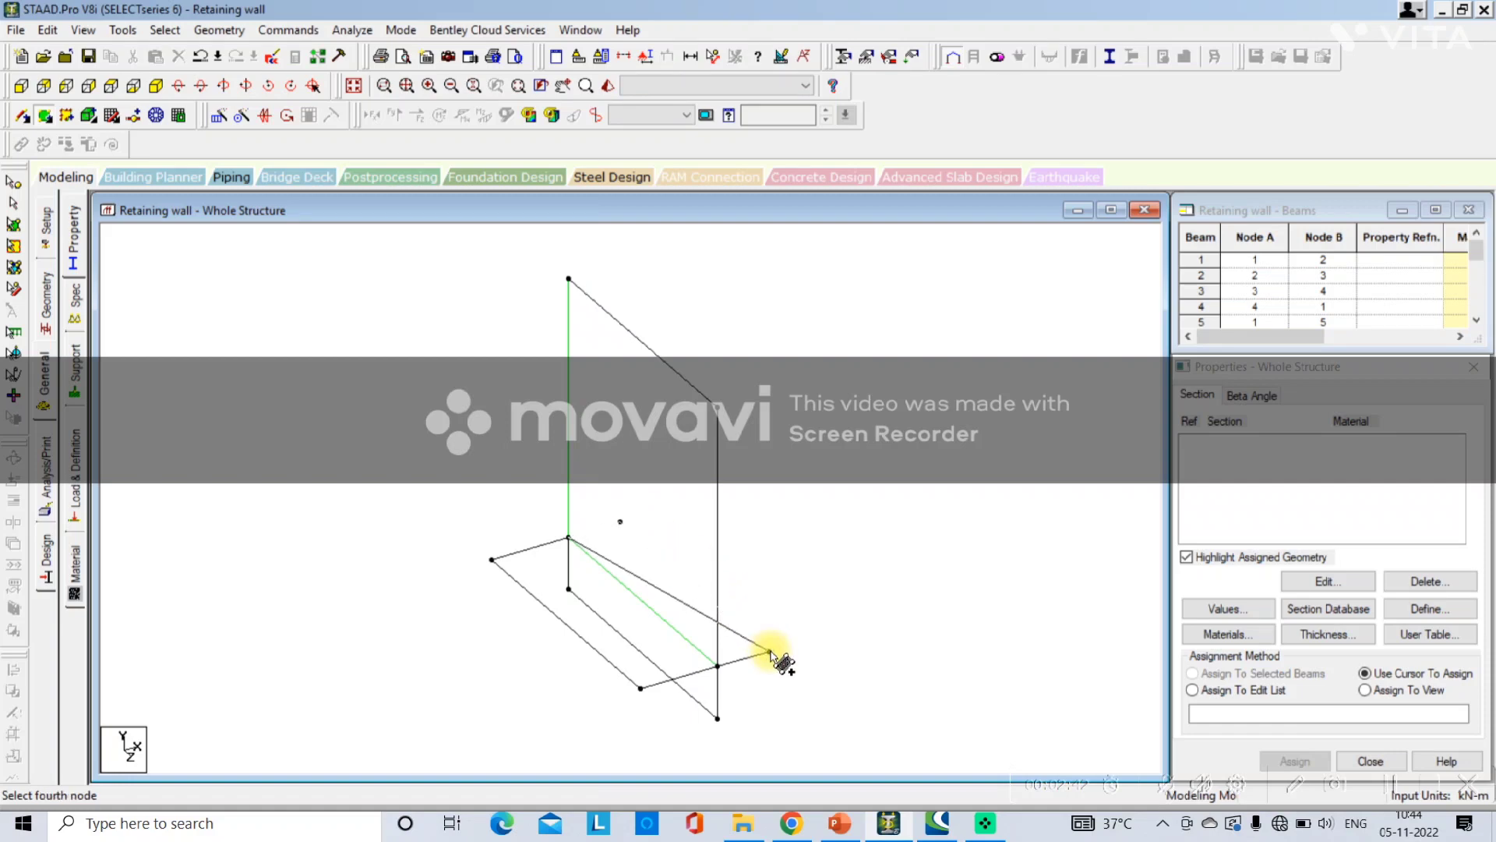
left_click(718, 666)
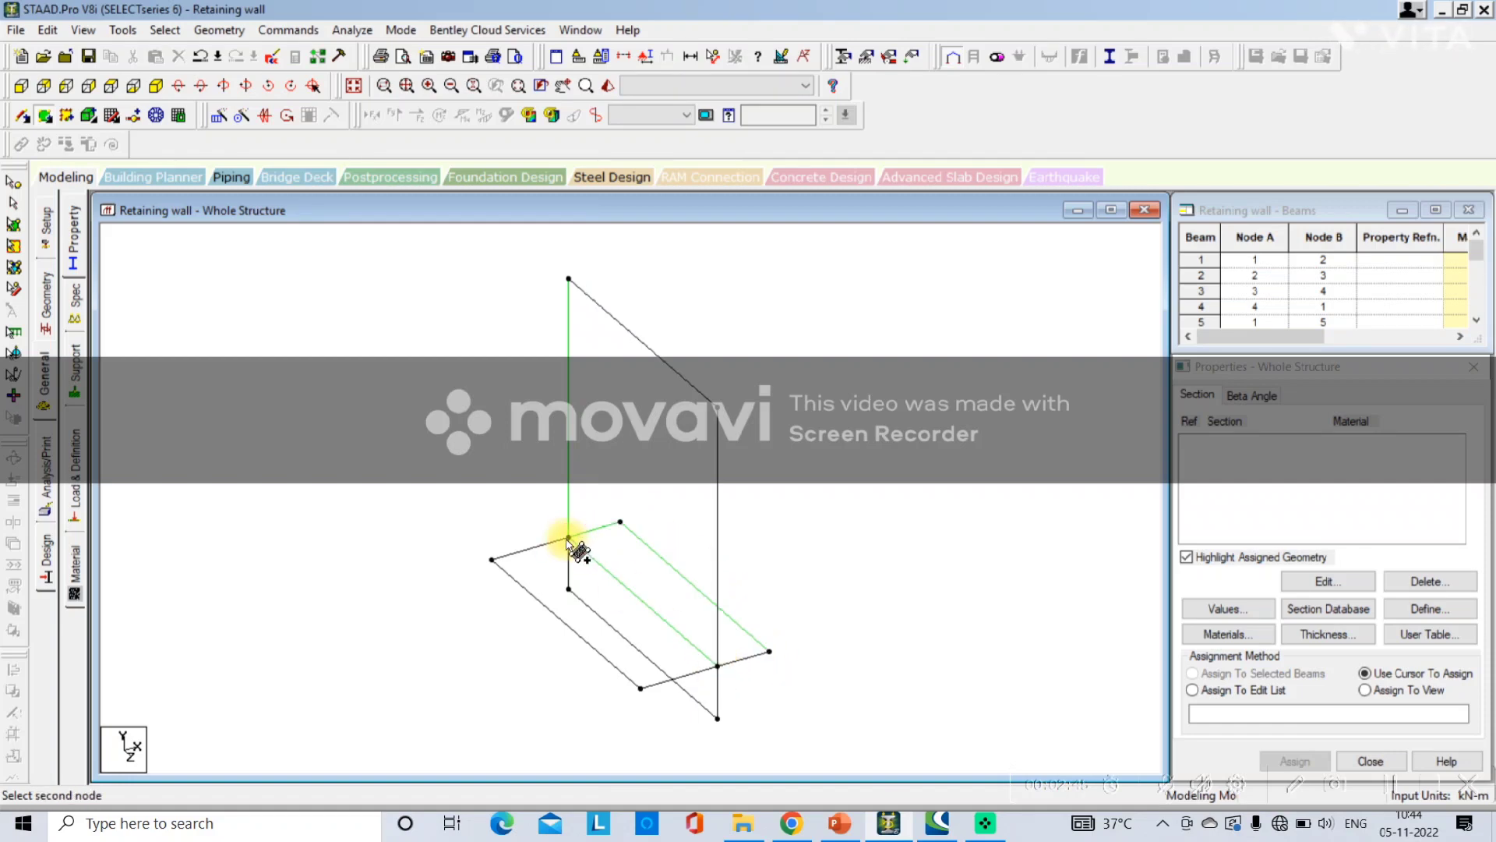
left_click(492, 559)
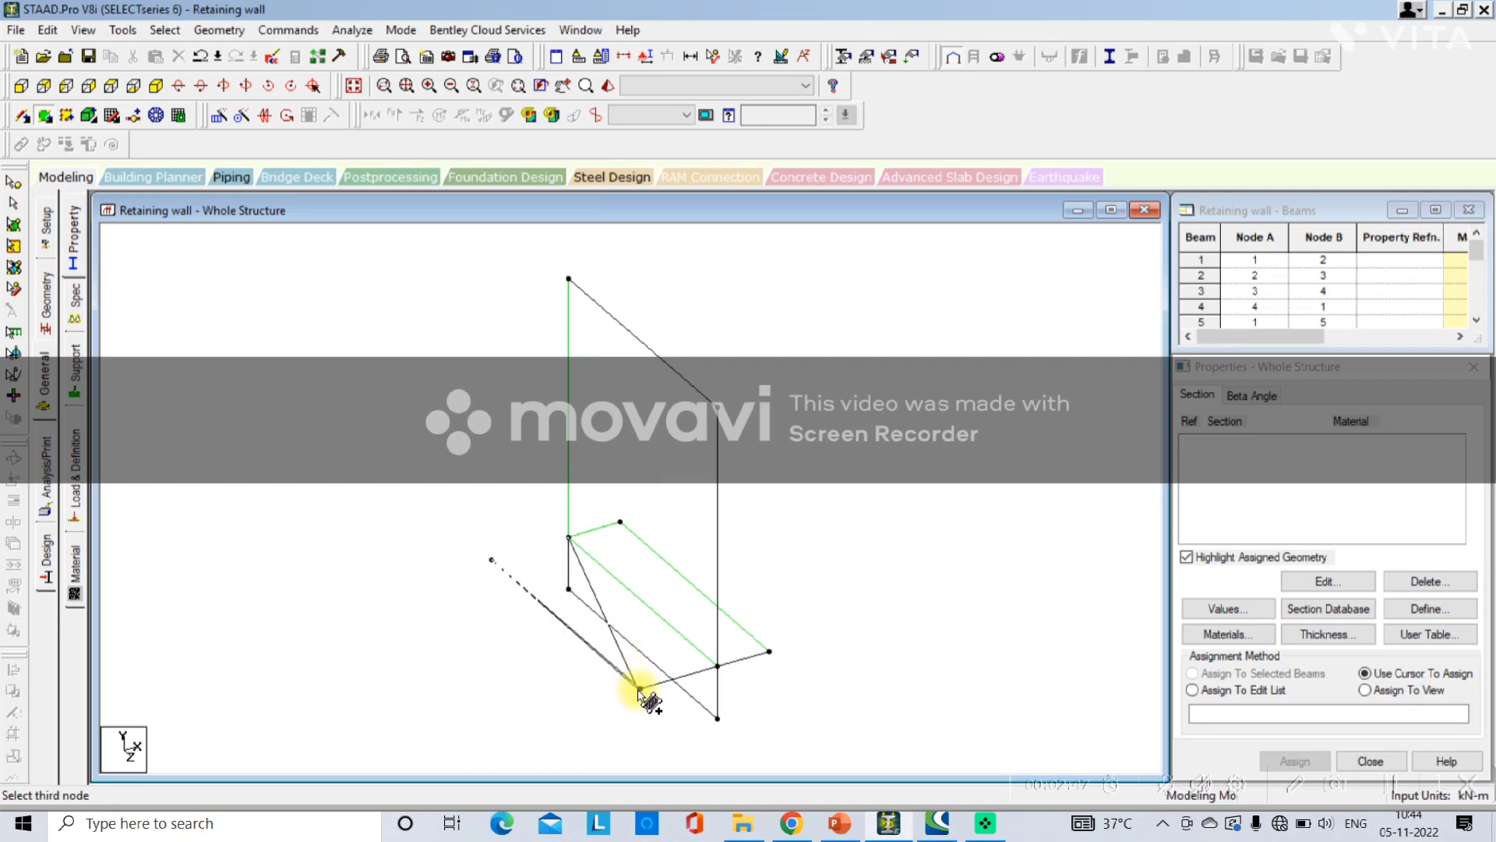
left_click(639, 689)
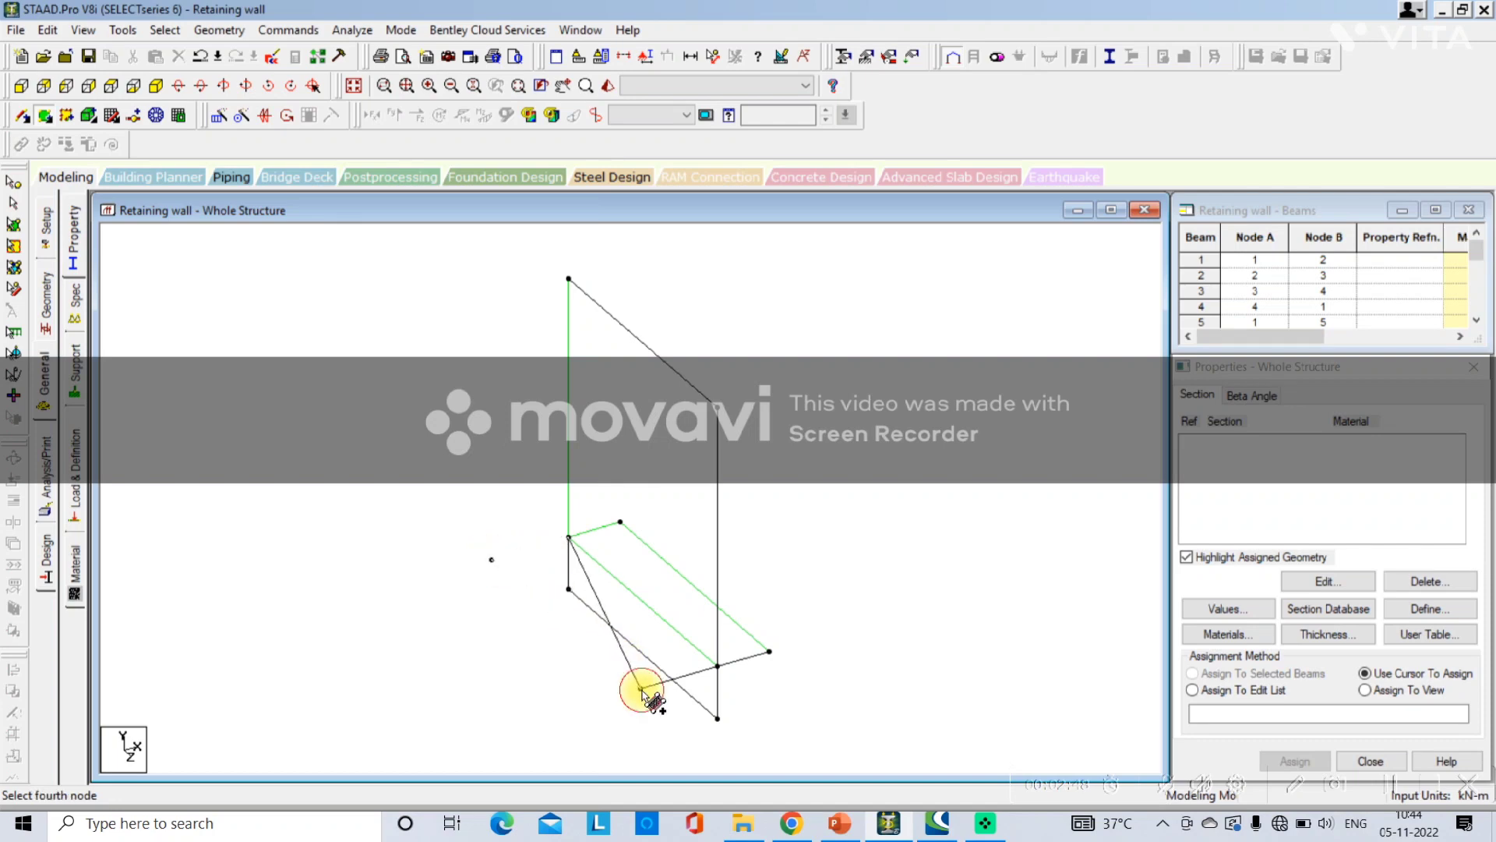
left_click(717, 666)
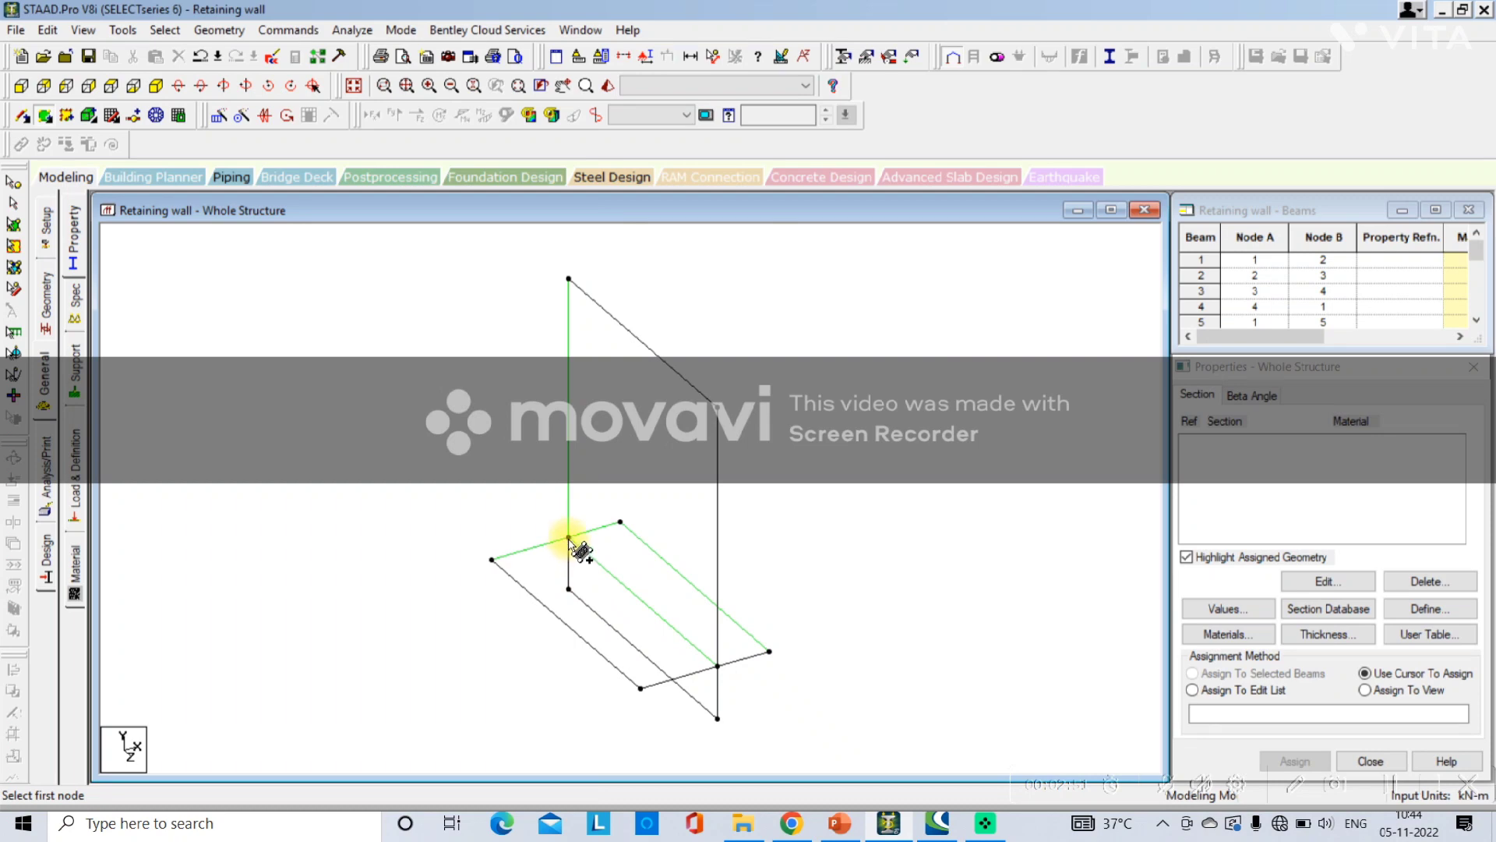
Add a quad plate over the 1 m deep vertical frame below the base
left_click(568, 589)
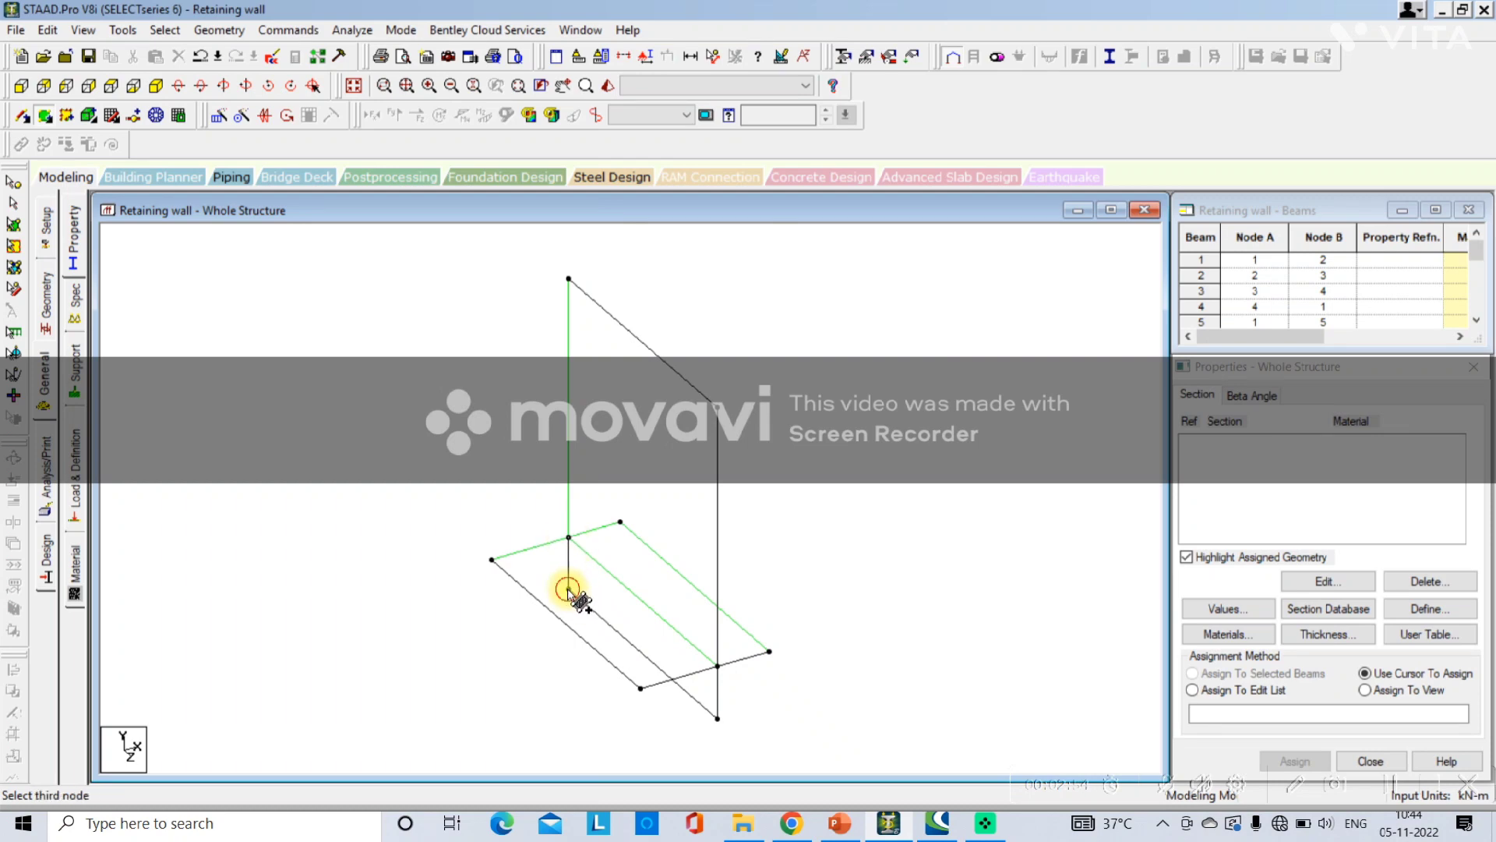
left_click(717, 717)
left_click(717, 666)
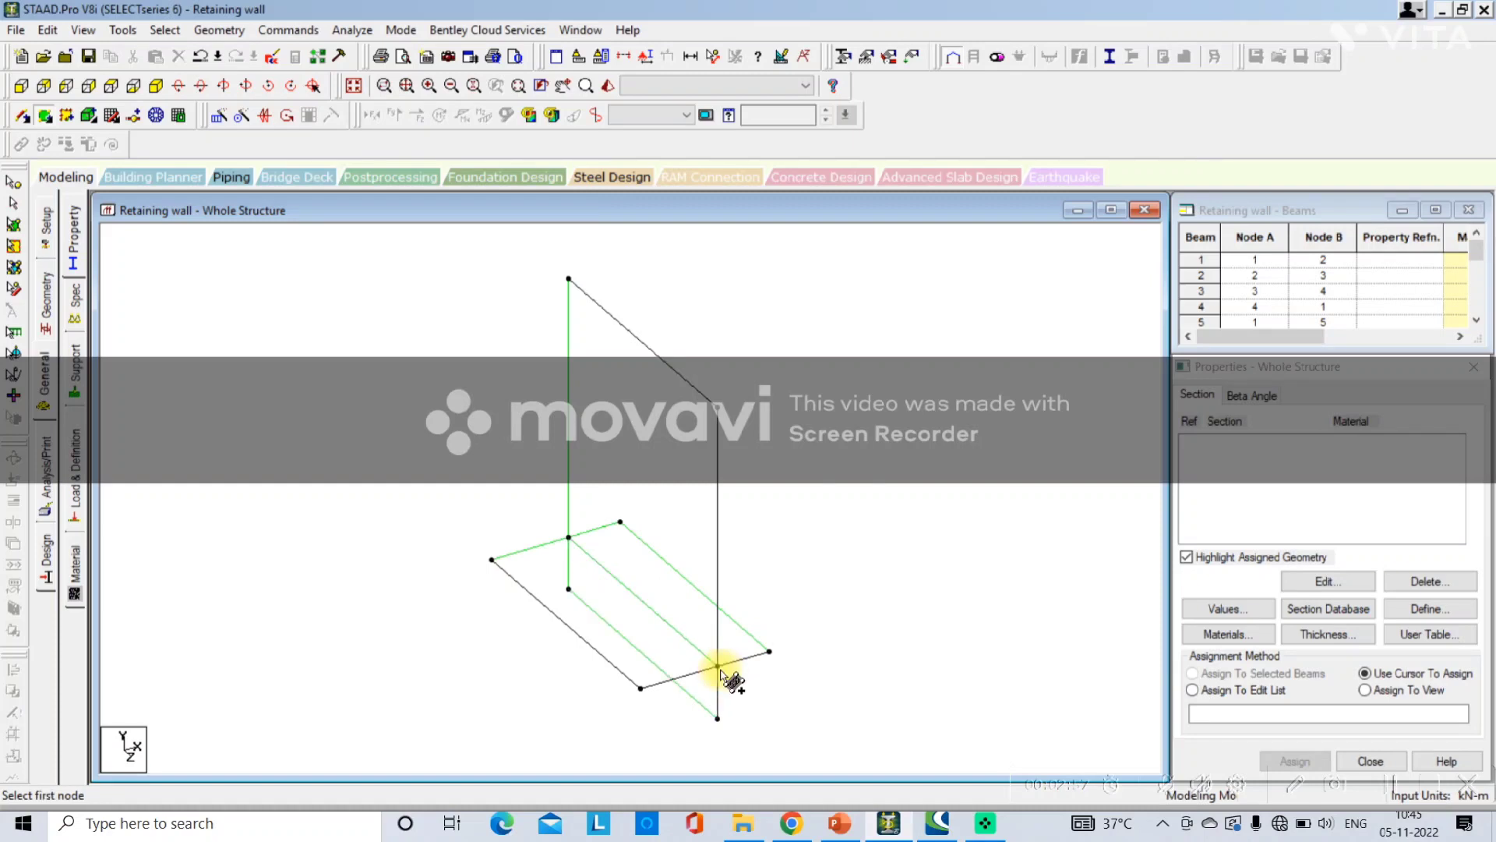
Check the wall, base and lower plates together in a 3D rendering, then close the rendered view
right_click(827, 530)
left_click(847, 517)
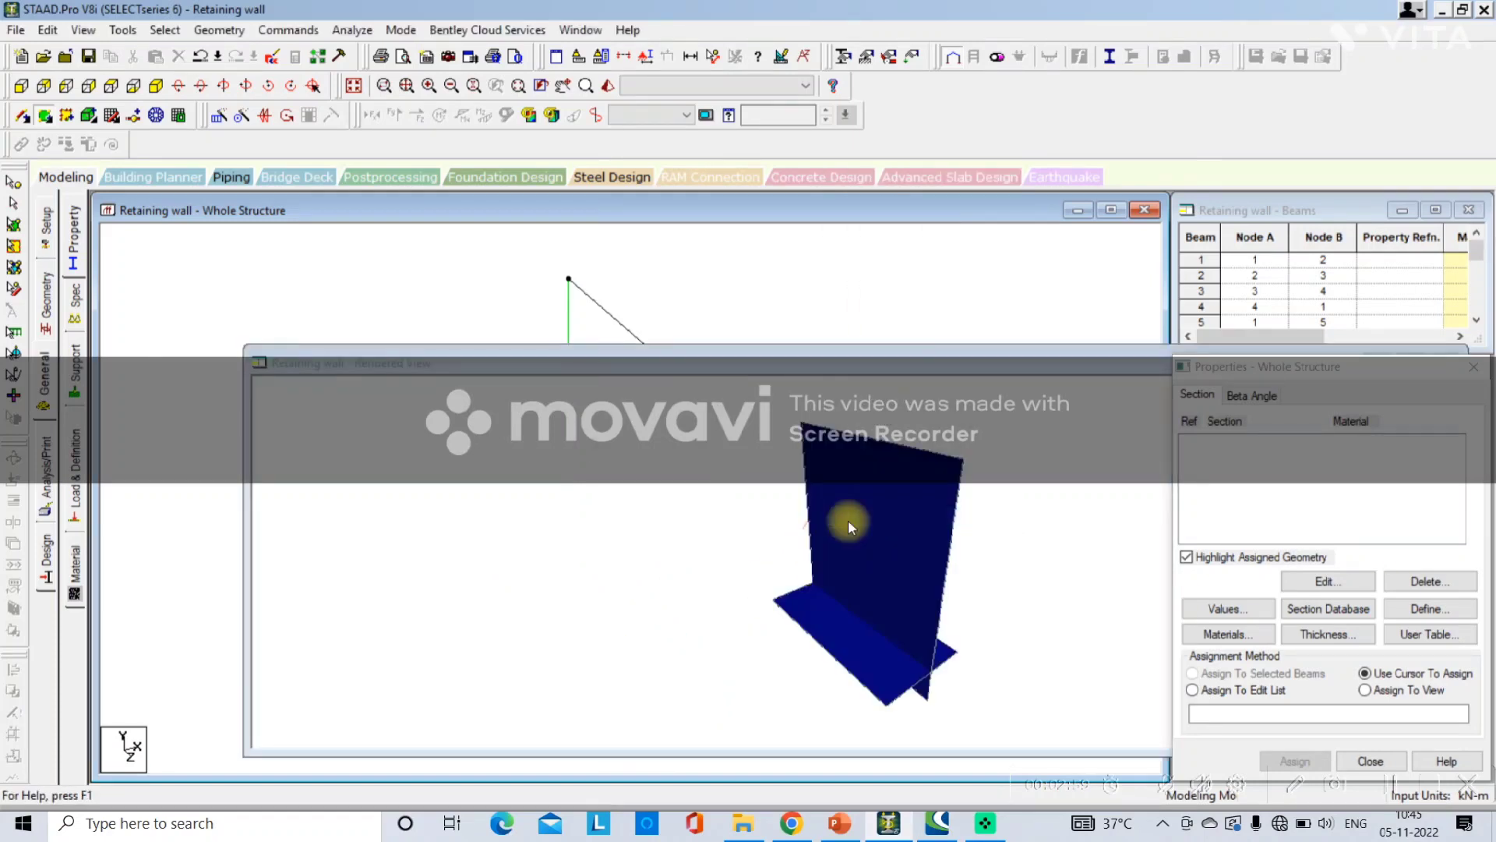
left_click_drag(1058, 368, 643, 382)
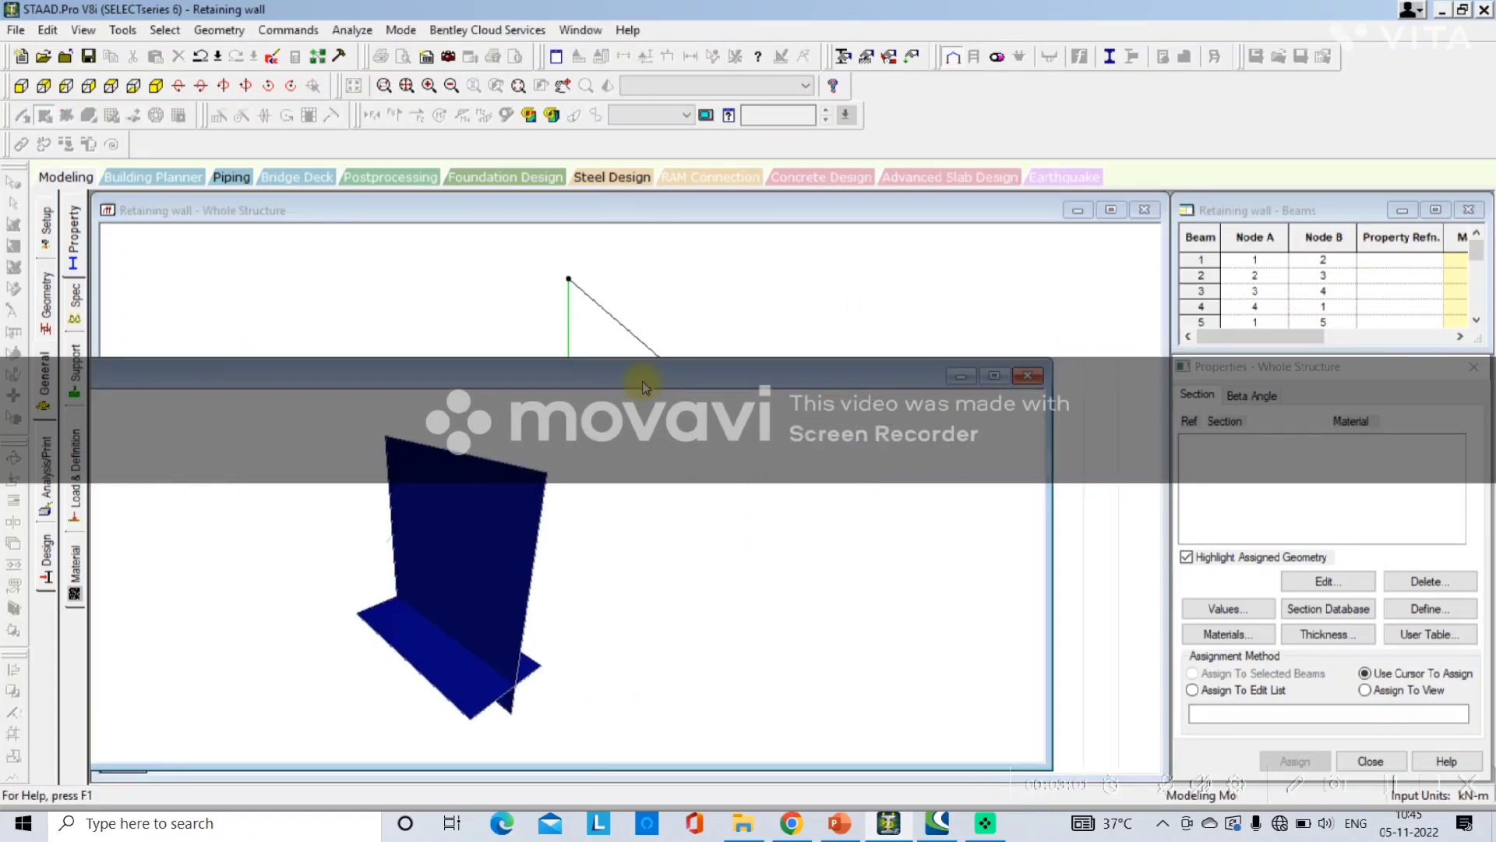
left_click(1032, 378)
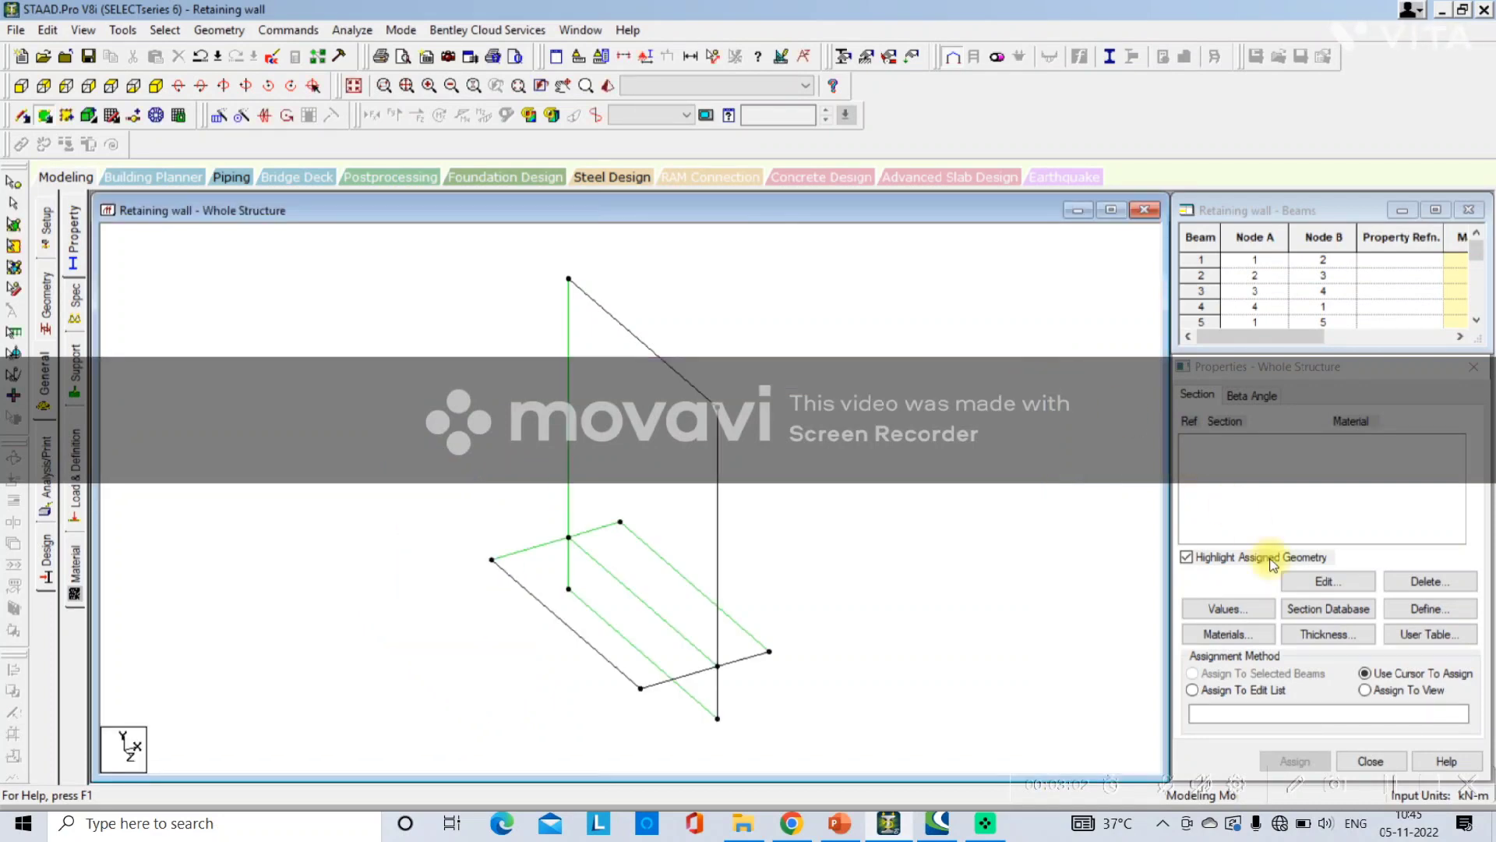
Add a concrete plate thickness property with 0.30 m at nodes 1 and 2 and 0.40 m at nodes 3 and 4
left_click(1303, 635)
left_click(924, 330)
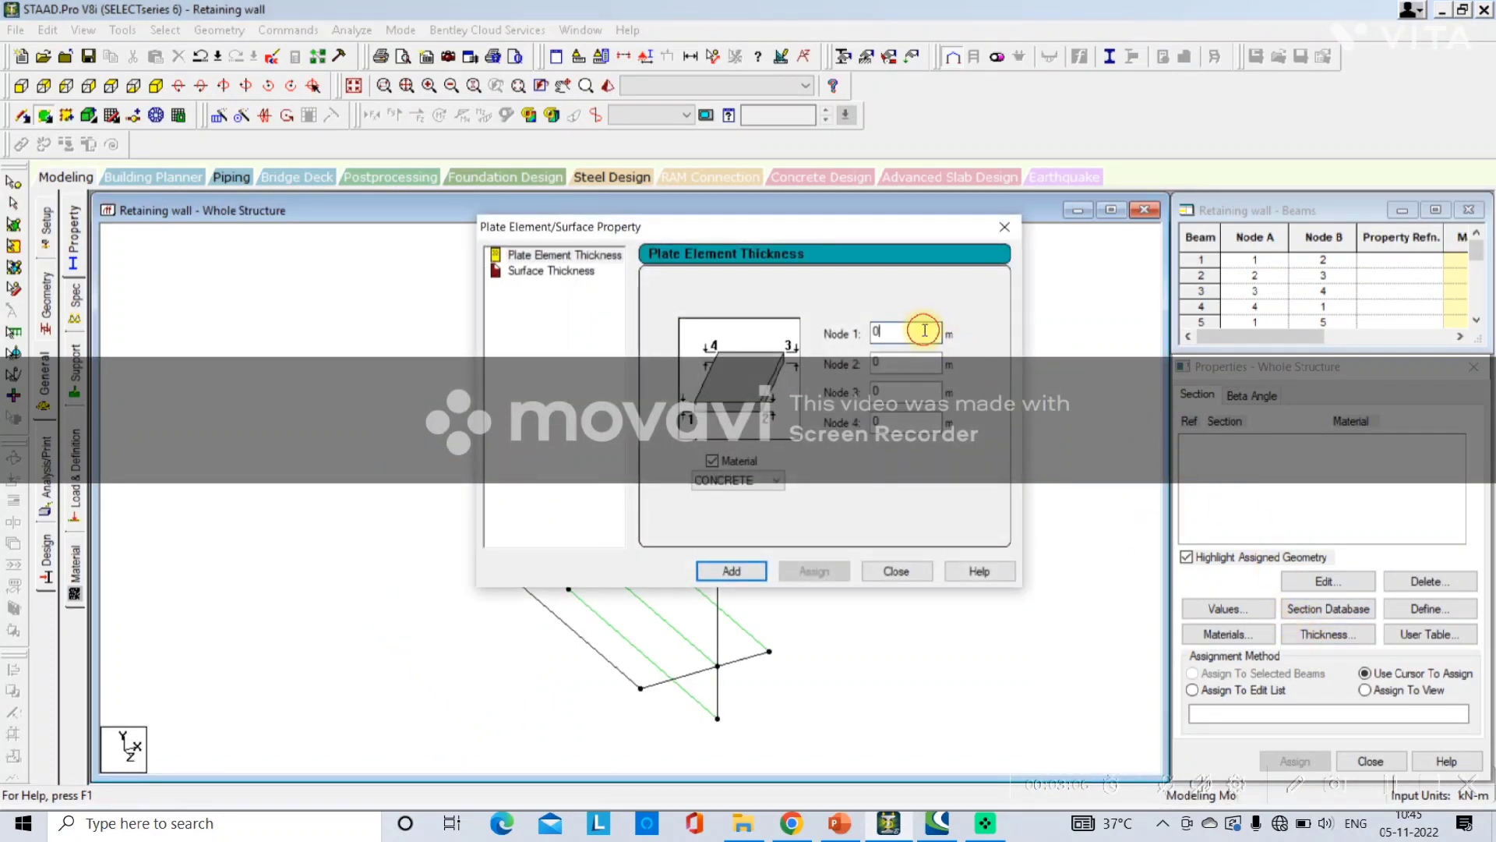
type(".30")
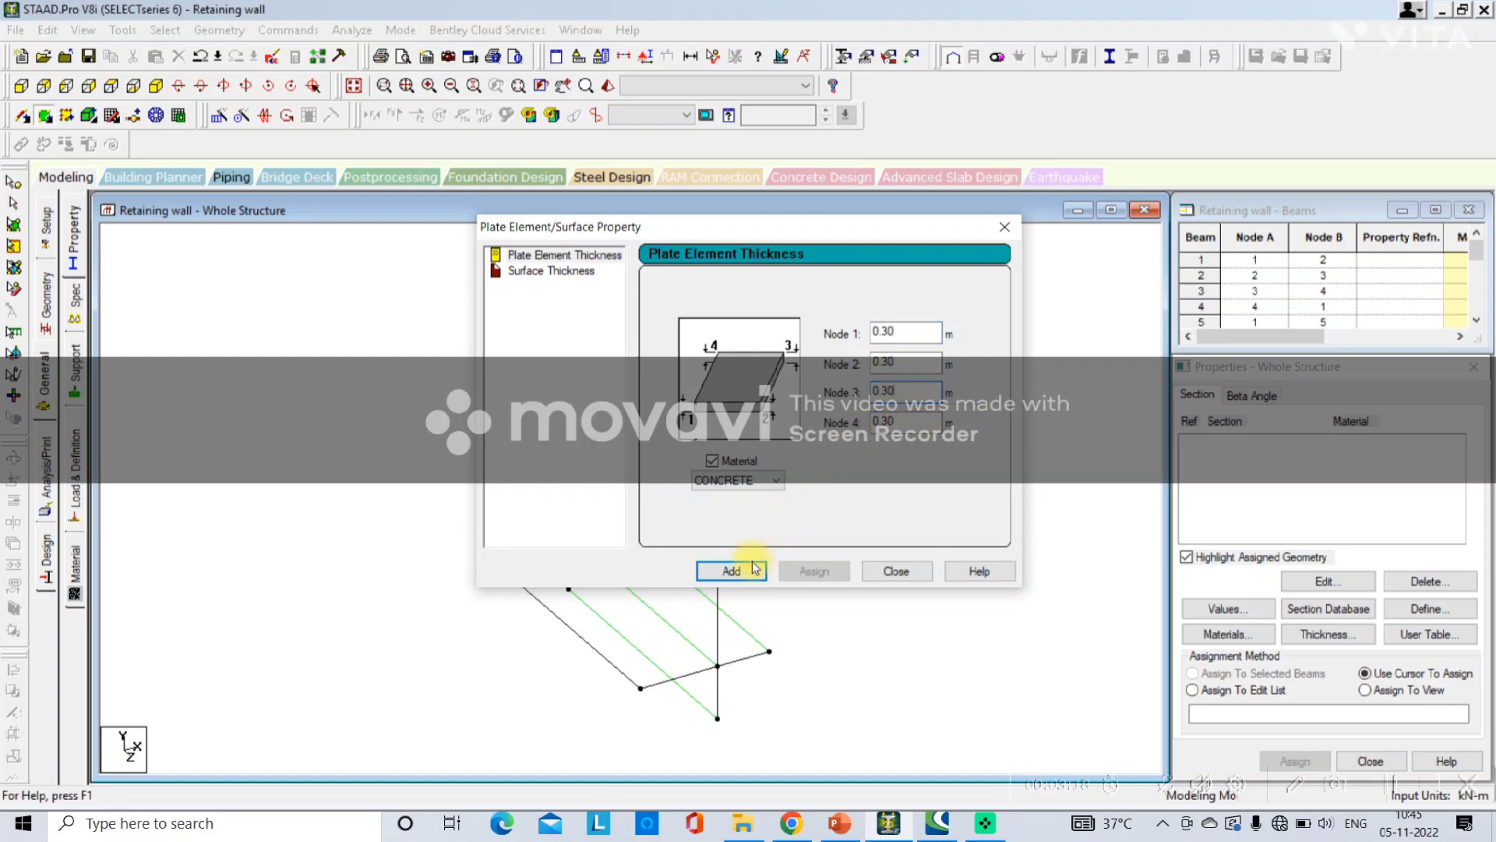
left_click(904, 331)
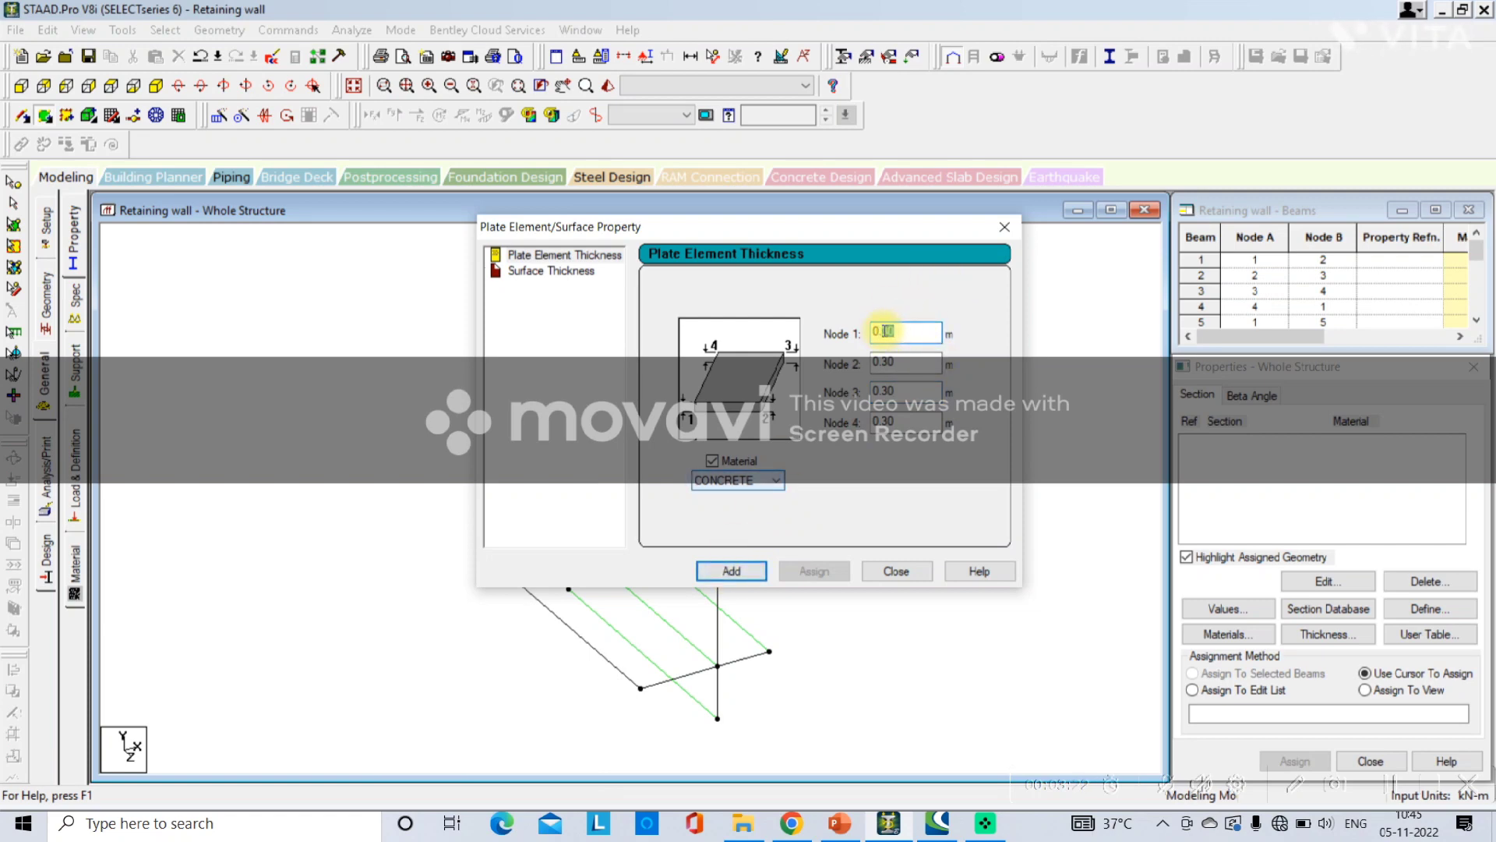
type("25")
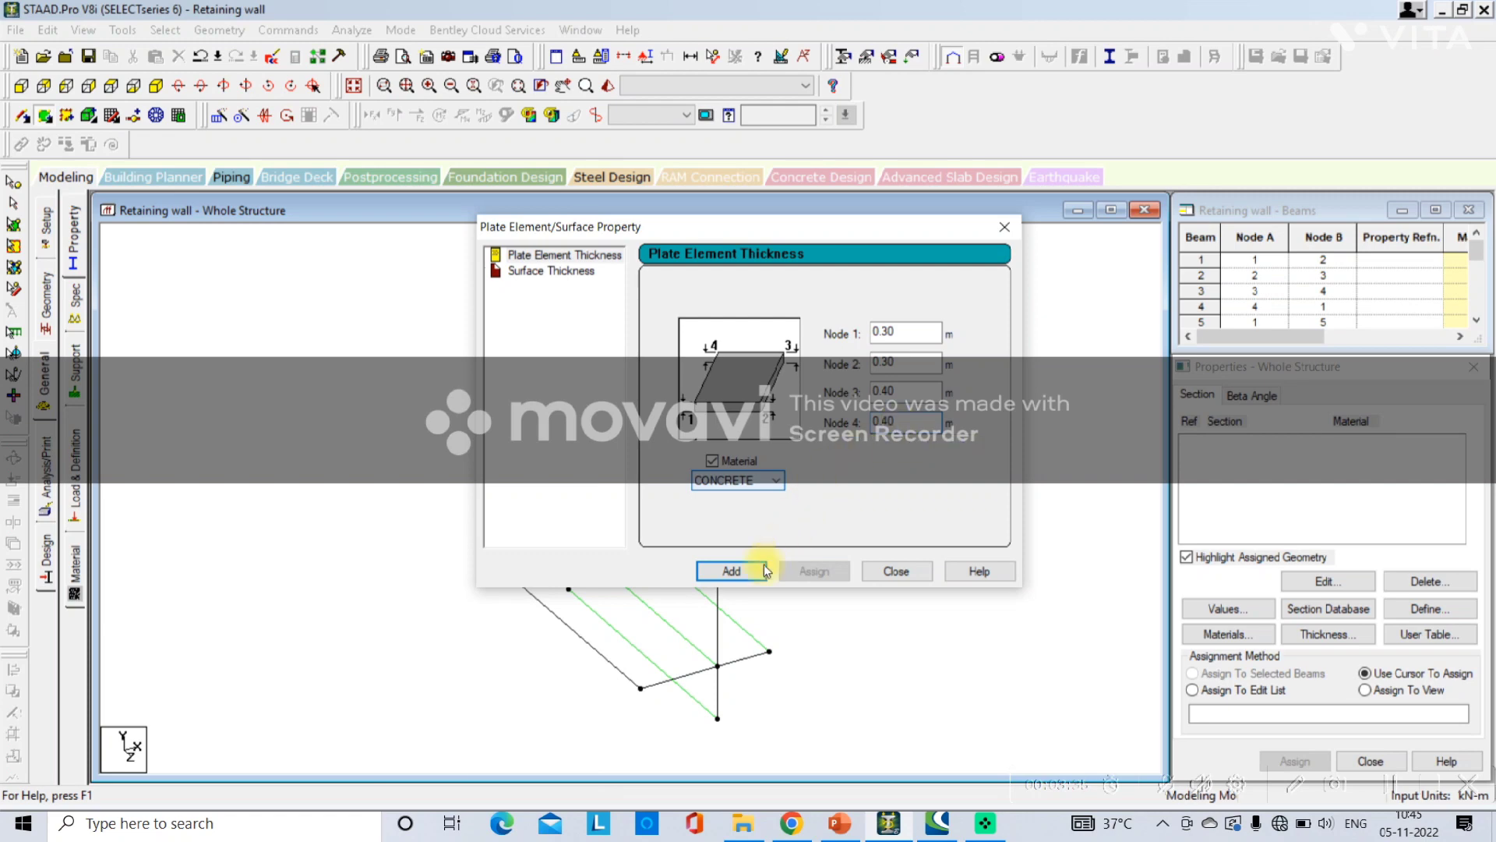
left_click(720, 571)
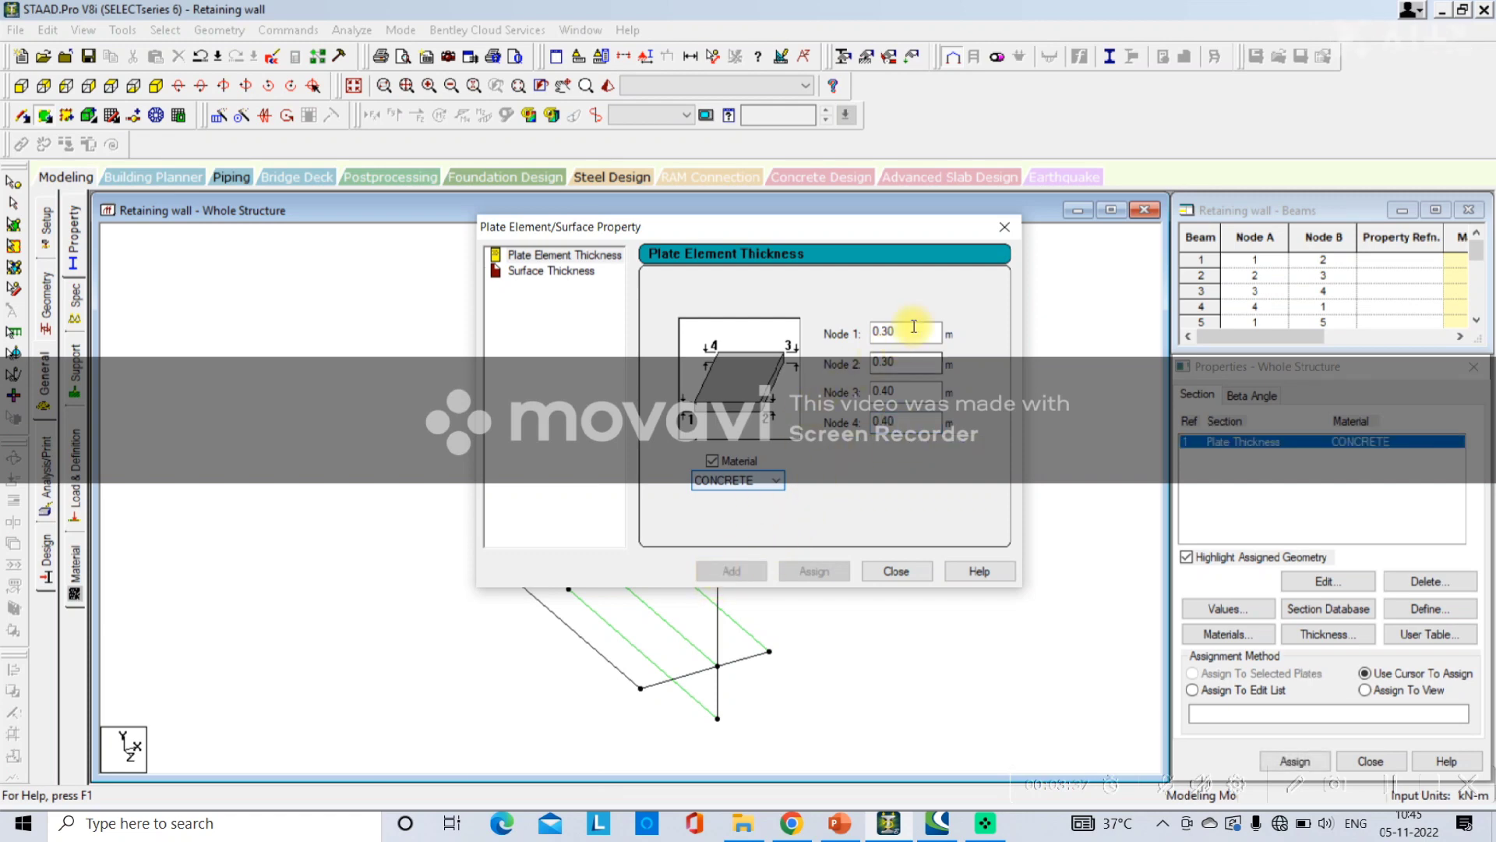
Add a second concrete plate thickness property with a new node 1 value and close the thickness dialog
left_click_drag(914, 326, 822, 332)
type("0.")
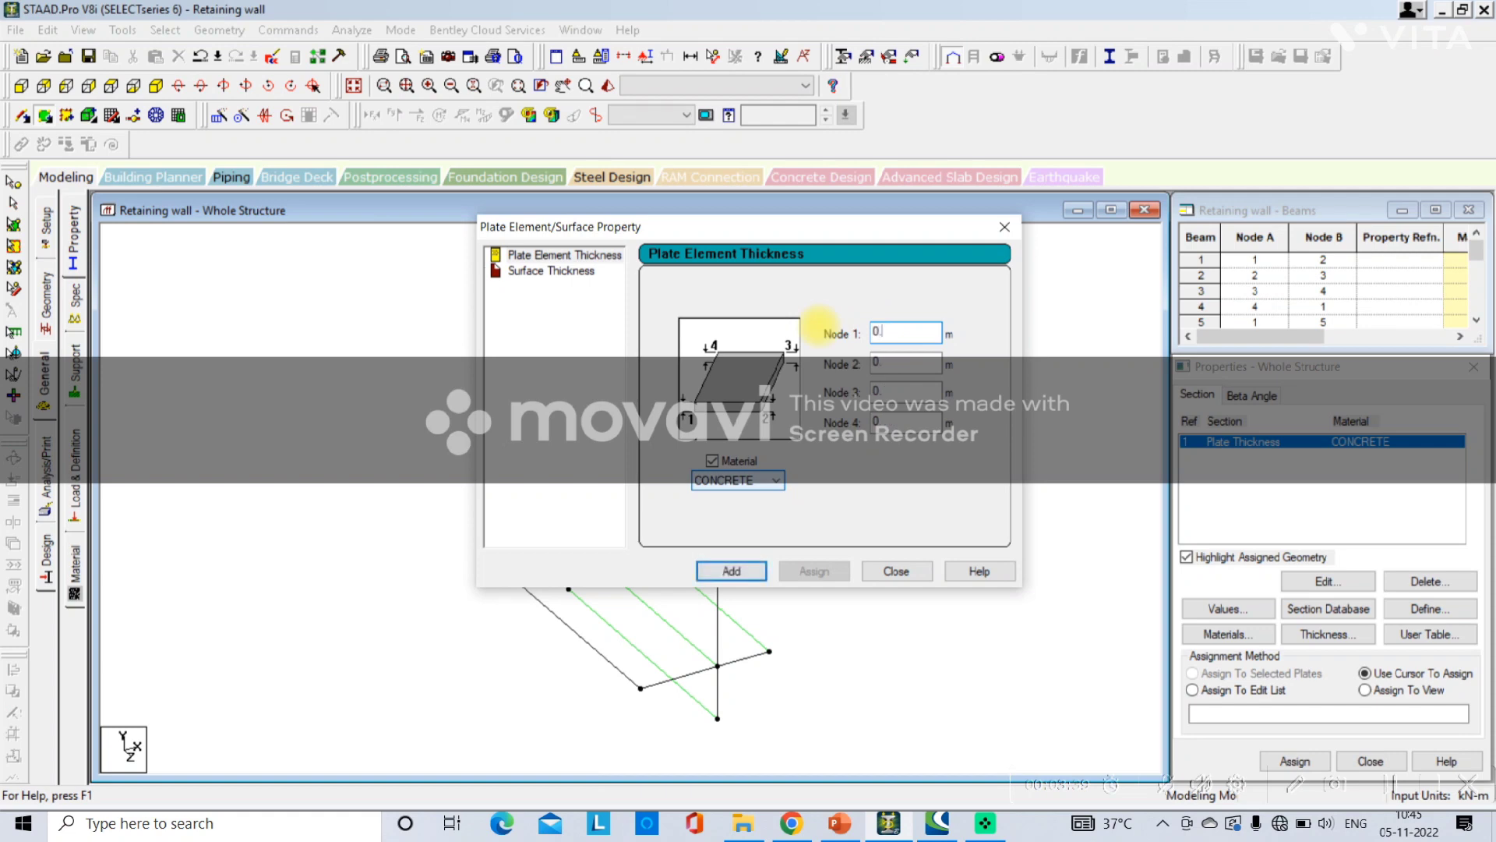
left_click(732, 571)
left_click(891, 573)
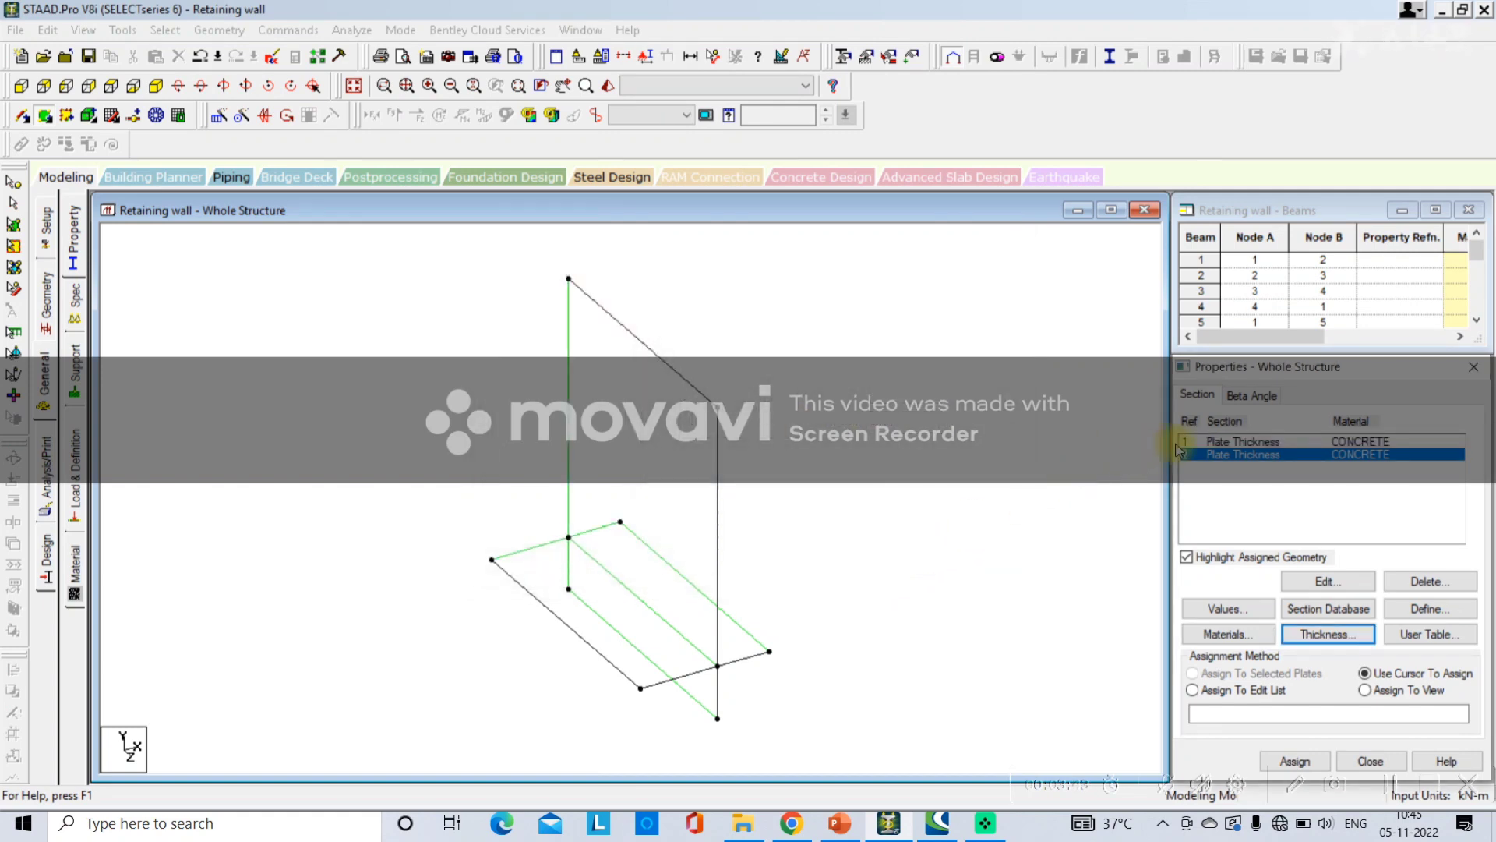
Assign the first plate thickness property to the vertical wall plate using the cursor assignment method
left_click(1217, 442)
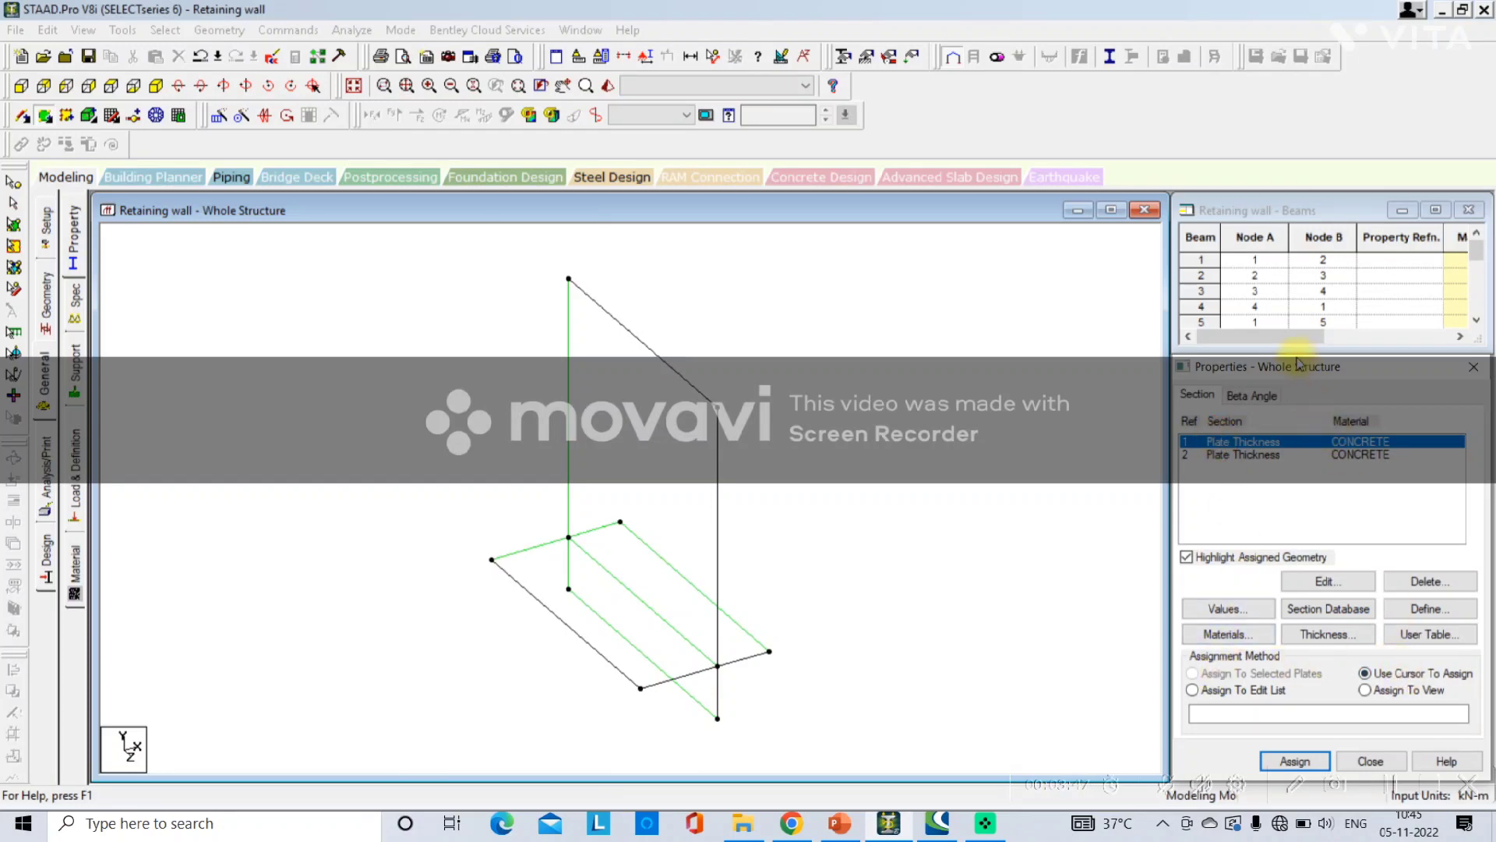
left_click_drag(1291, 366, 1291, 205)
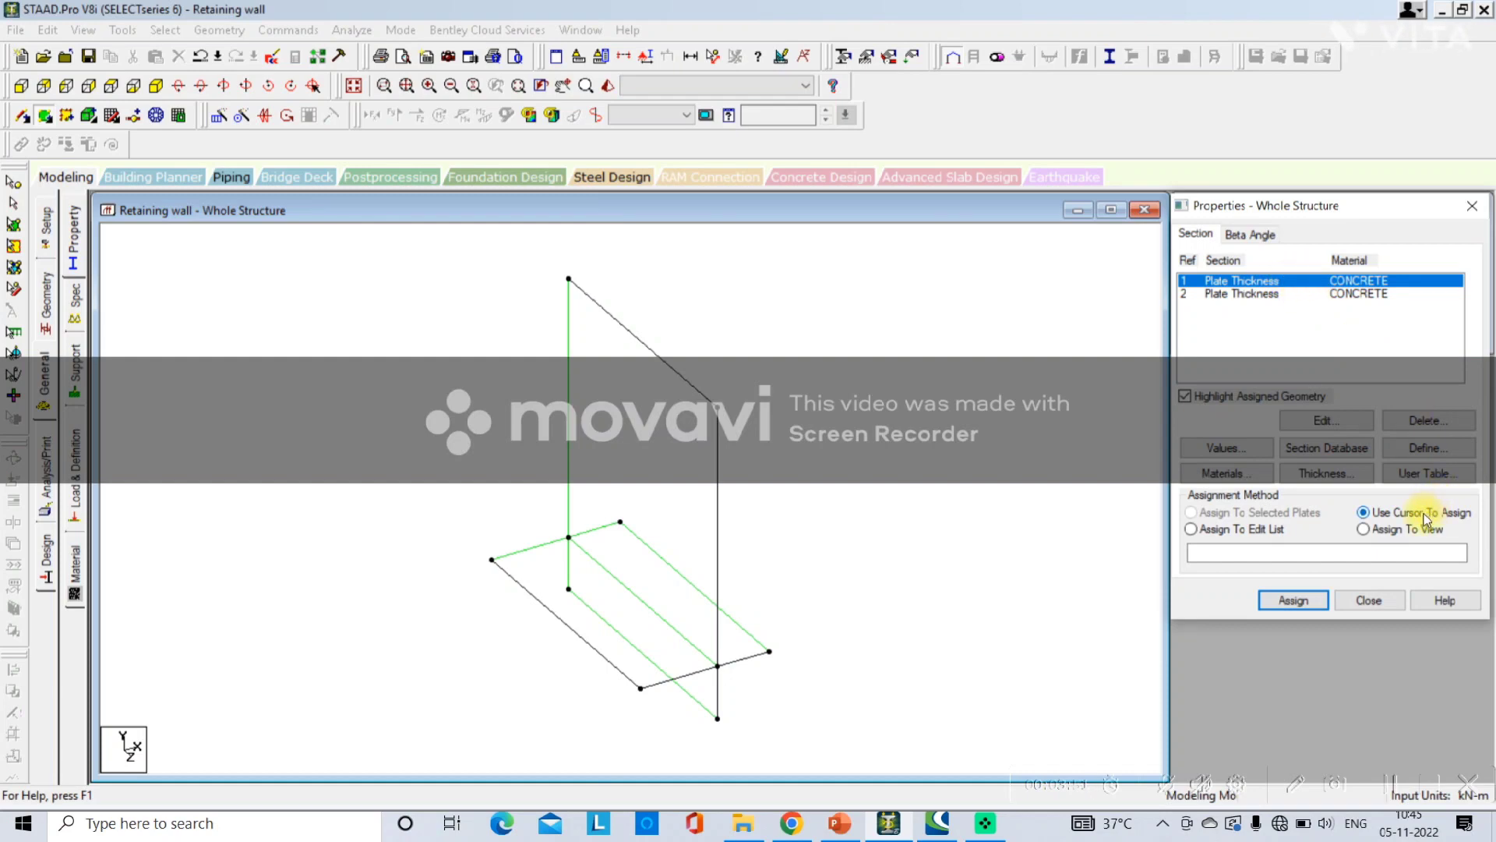
left_click(1292, 600)
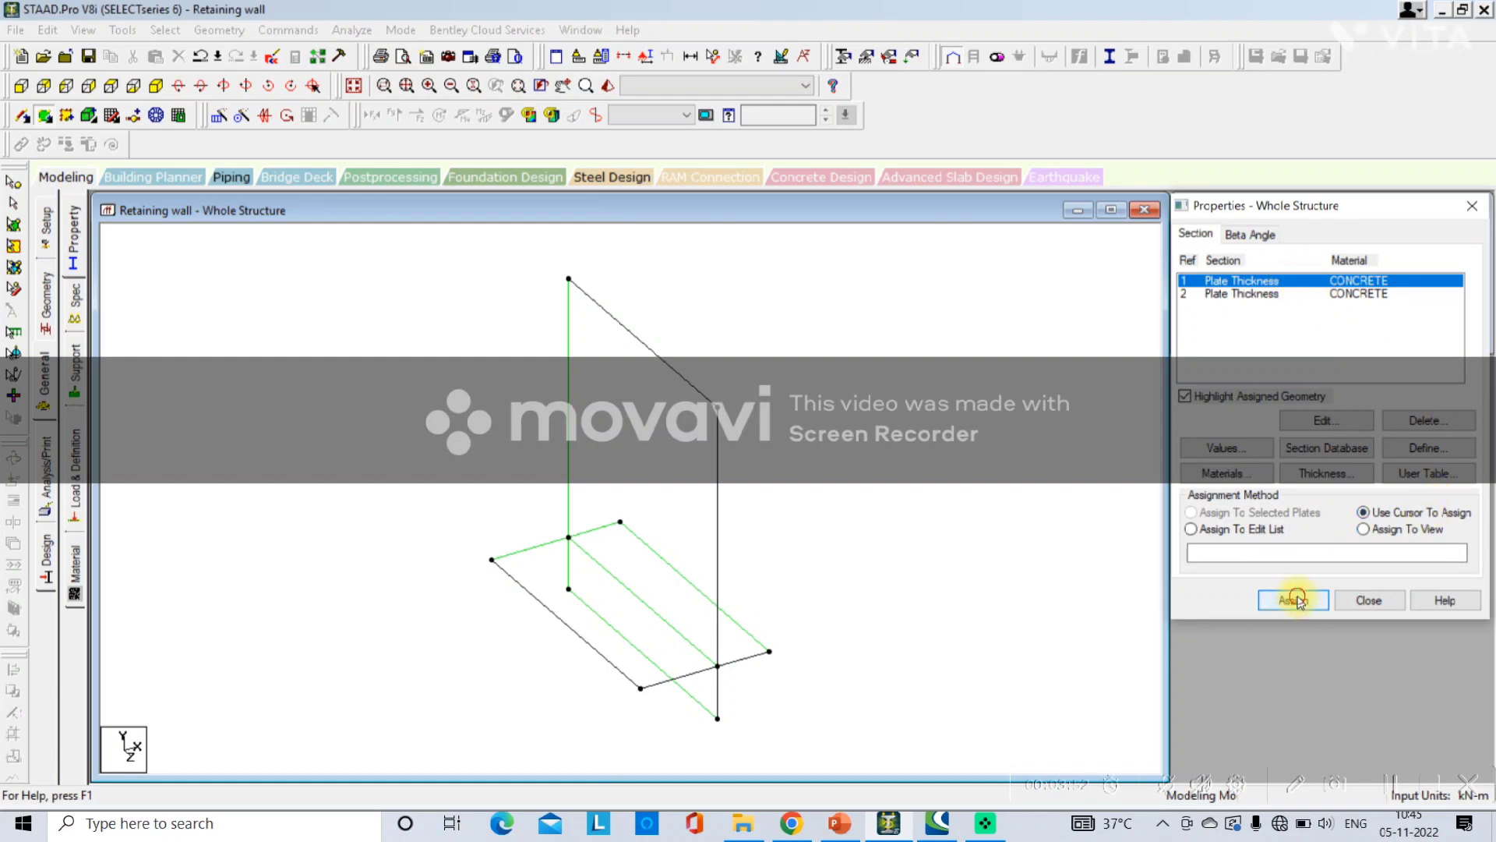
left_click(643, 448)
Inspect the thickness of the vertical wall plate in a 3D rendering from several angles, then close the rendered view
right_click(877, 493)
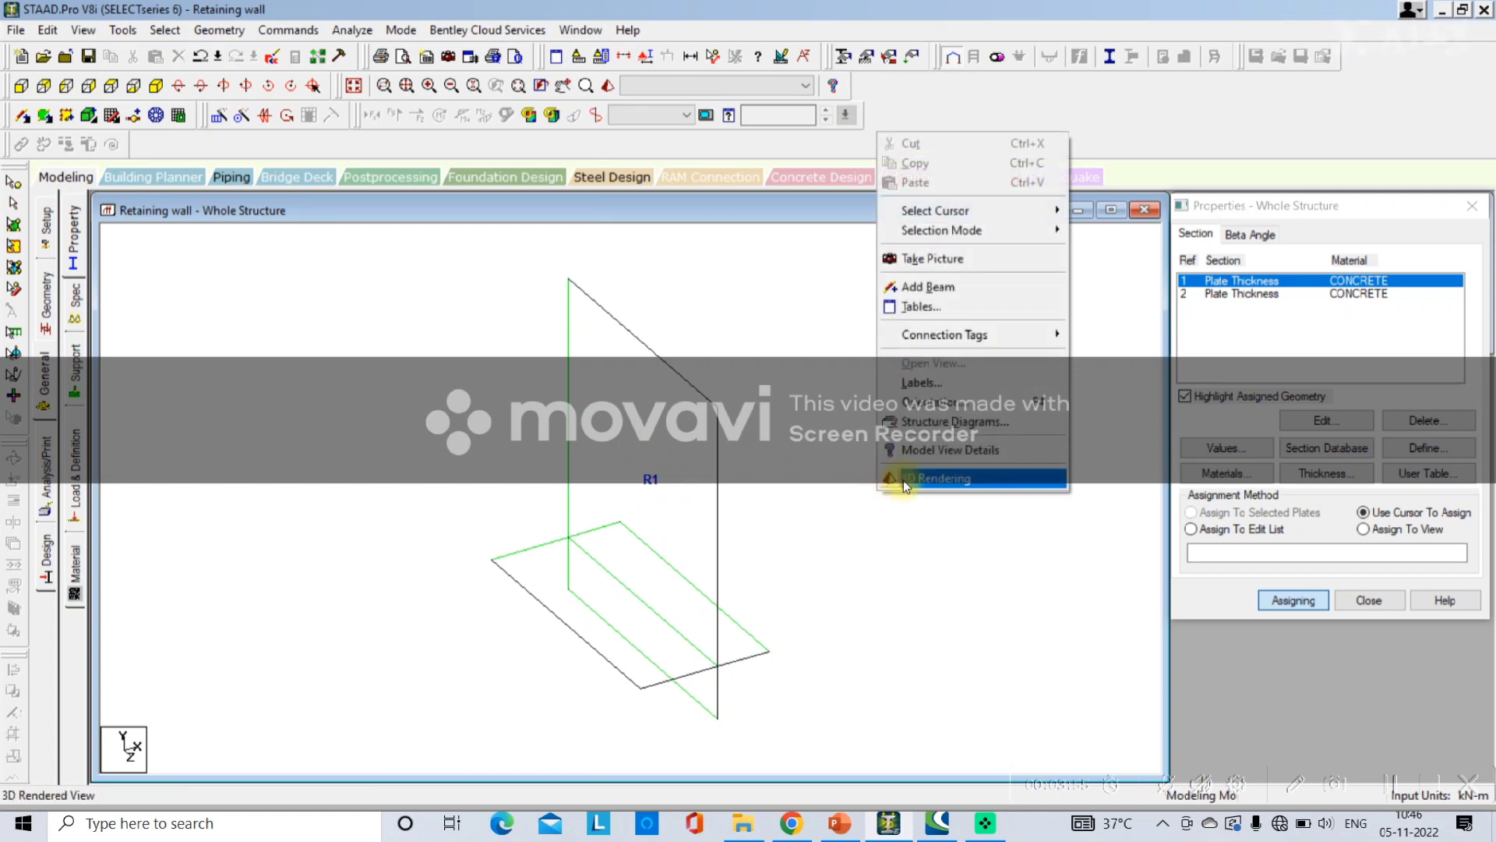
left_click(905, 485)
left_click_drag(913, 582, 917, 442)
left_click_drag(927, 363, 762, 452)
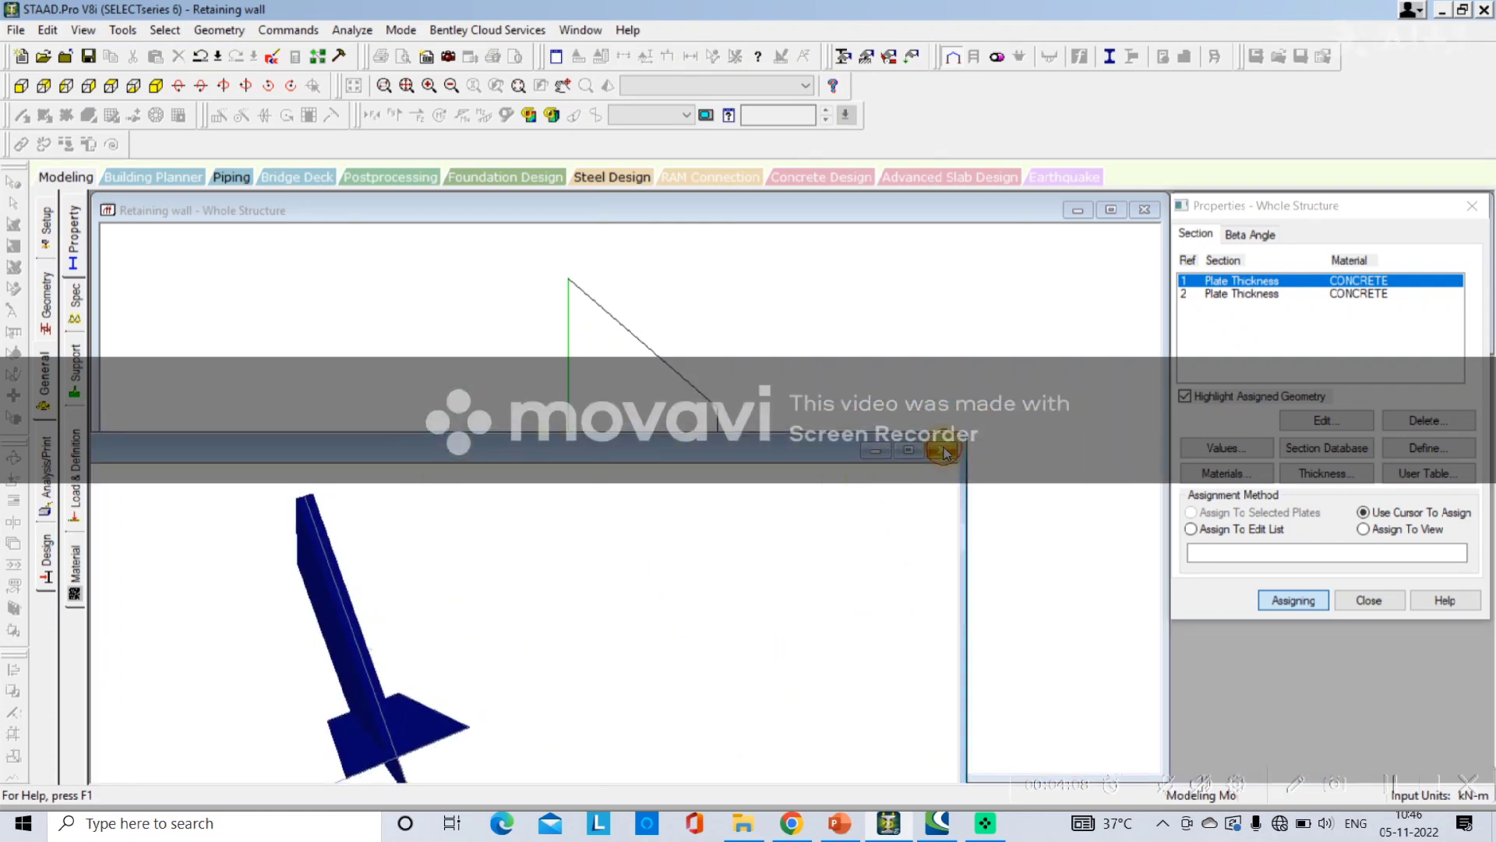
left_click(943, 450)
Assign the second plate thickness property to the two base plates and the lower plate using the cursor assignment method
left_click(1222, 293)
left_click(1291, 601)
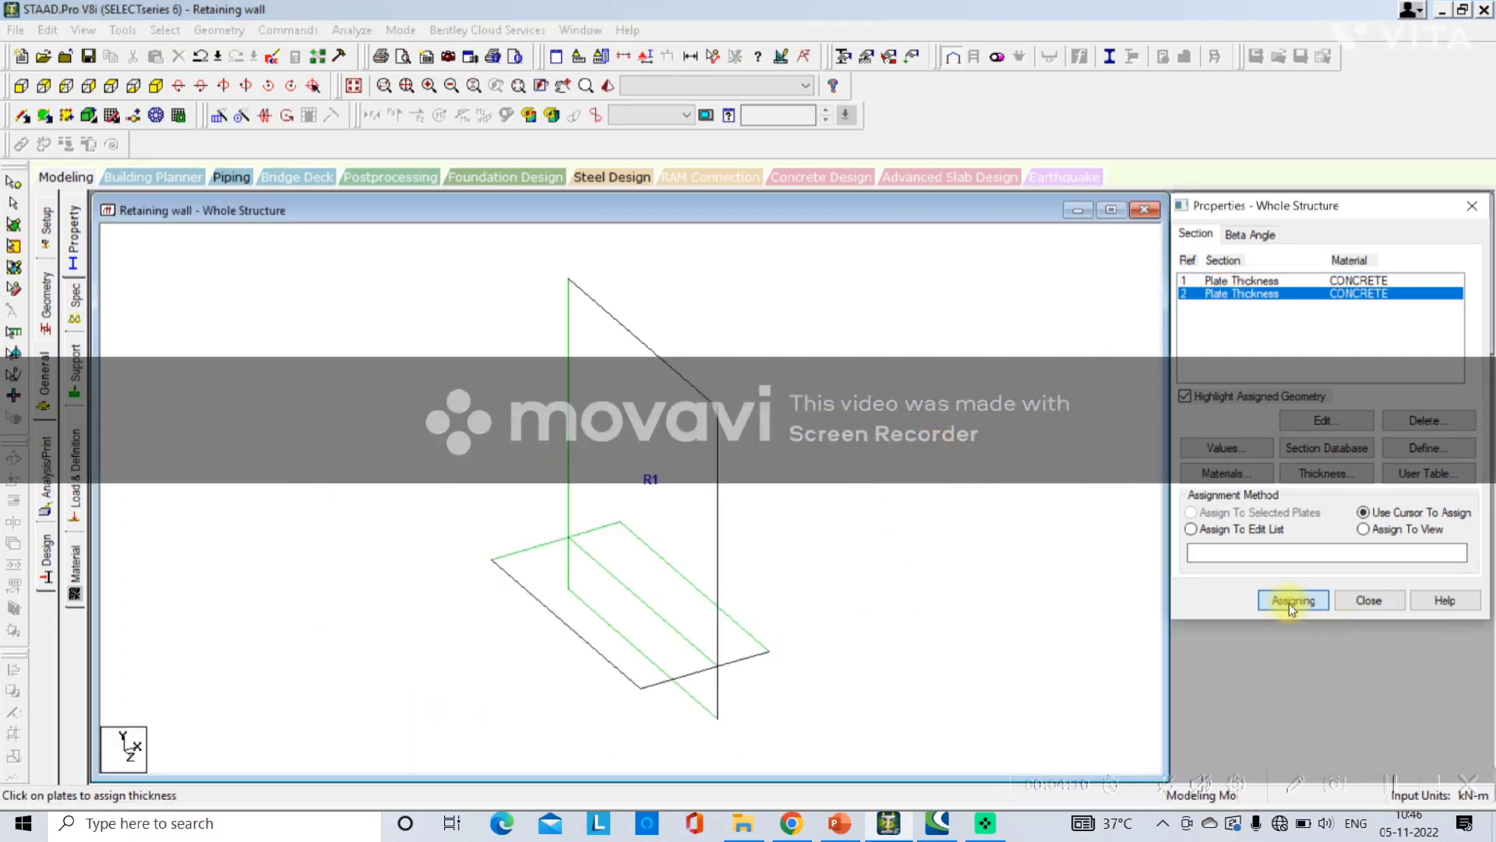
left_click(744, 639)
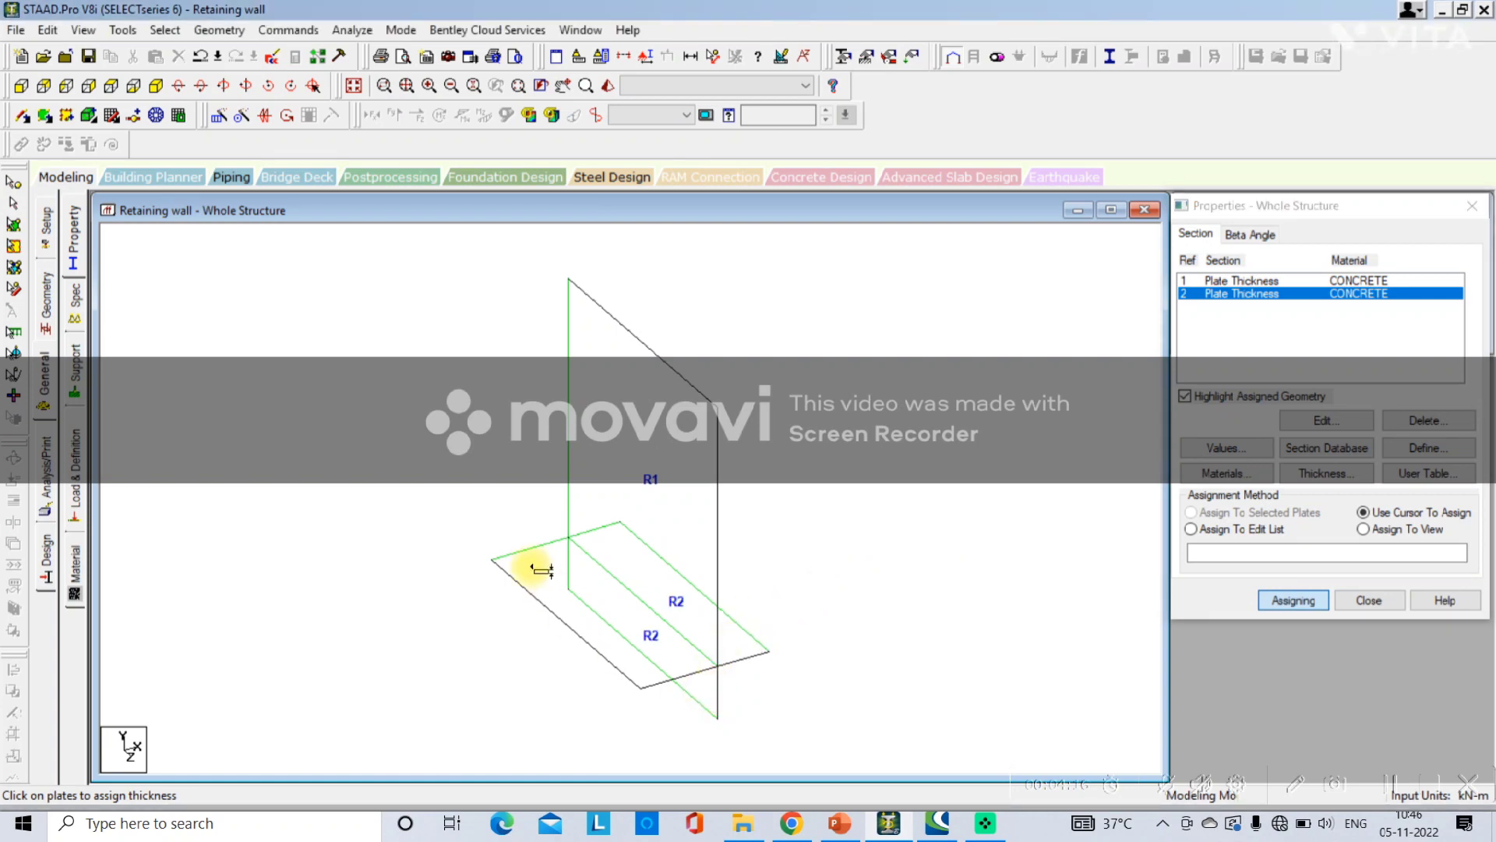
Check the thickened wall, base and lower plates in a 3D rendering, including the isometric view, then close it
right_click(933, 507)
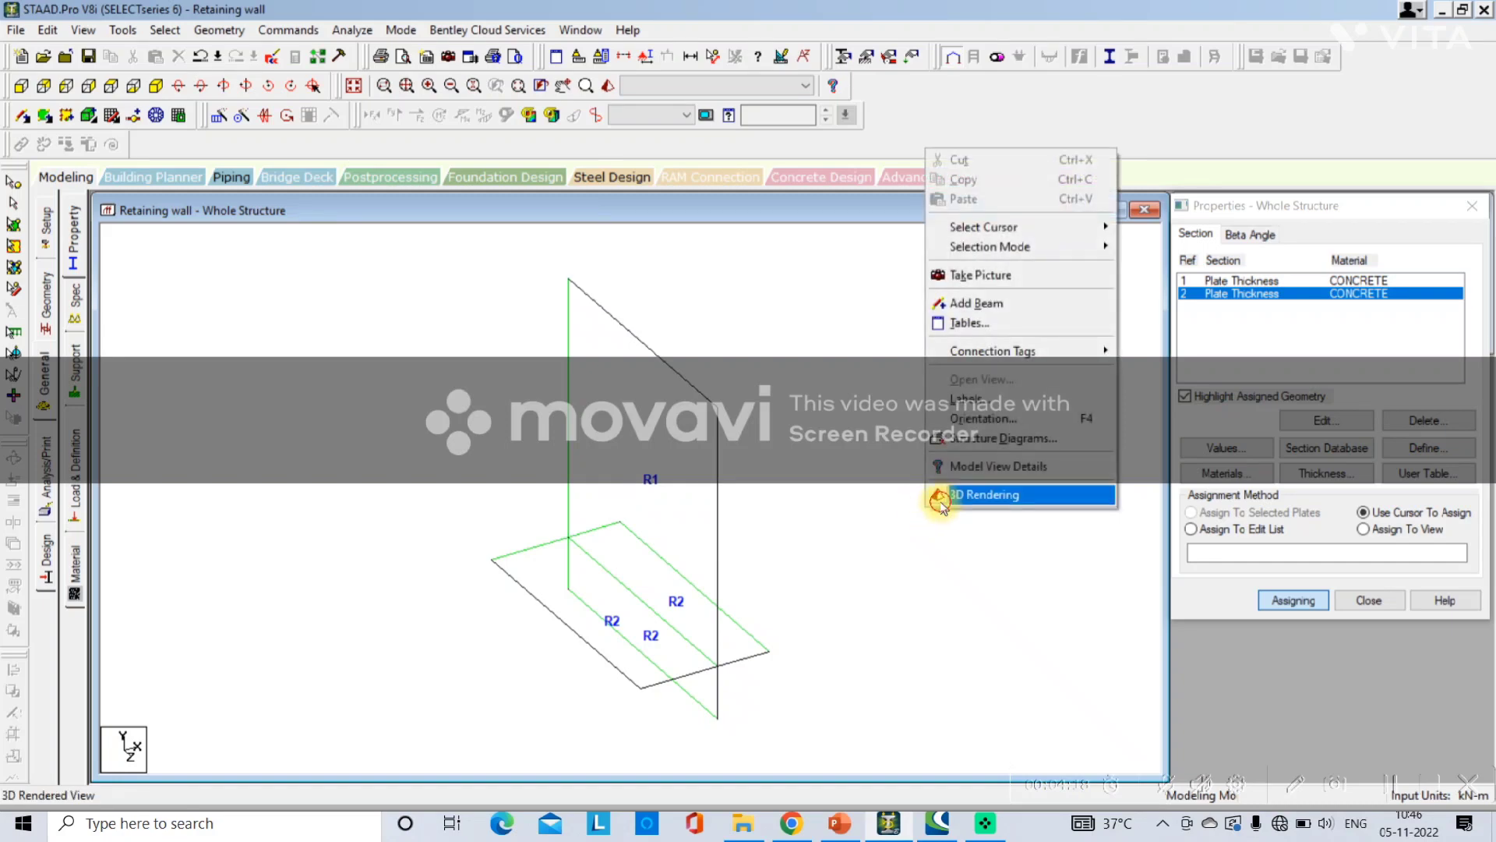
left_click(939, 502)
left_click_drag(837, 461, 684, 531)
left_click(1112, 208)
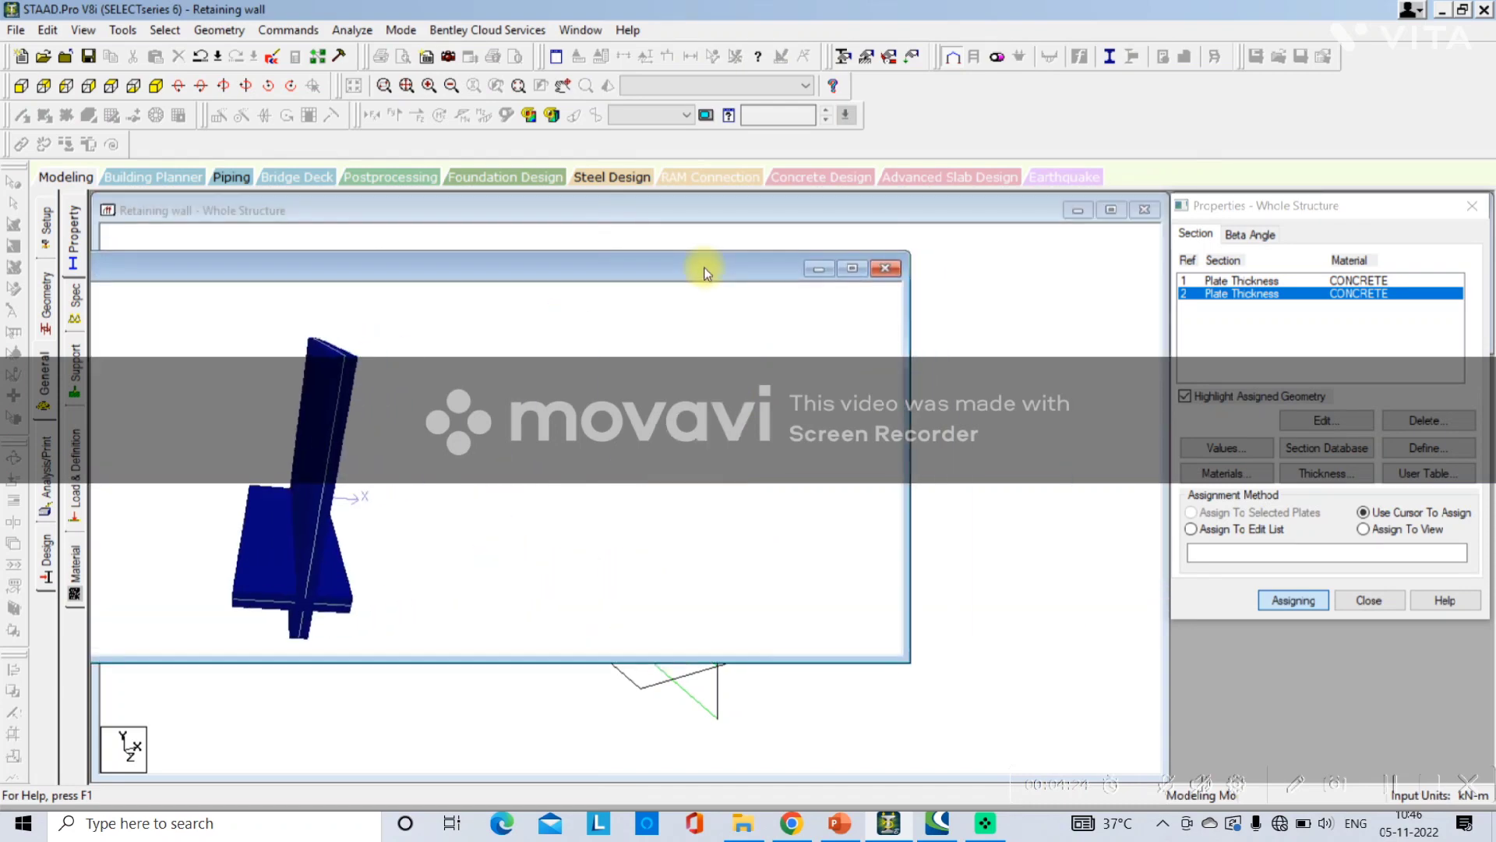
left_click(154, 87)
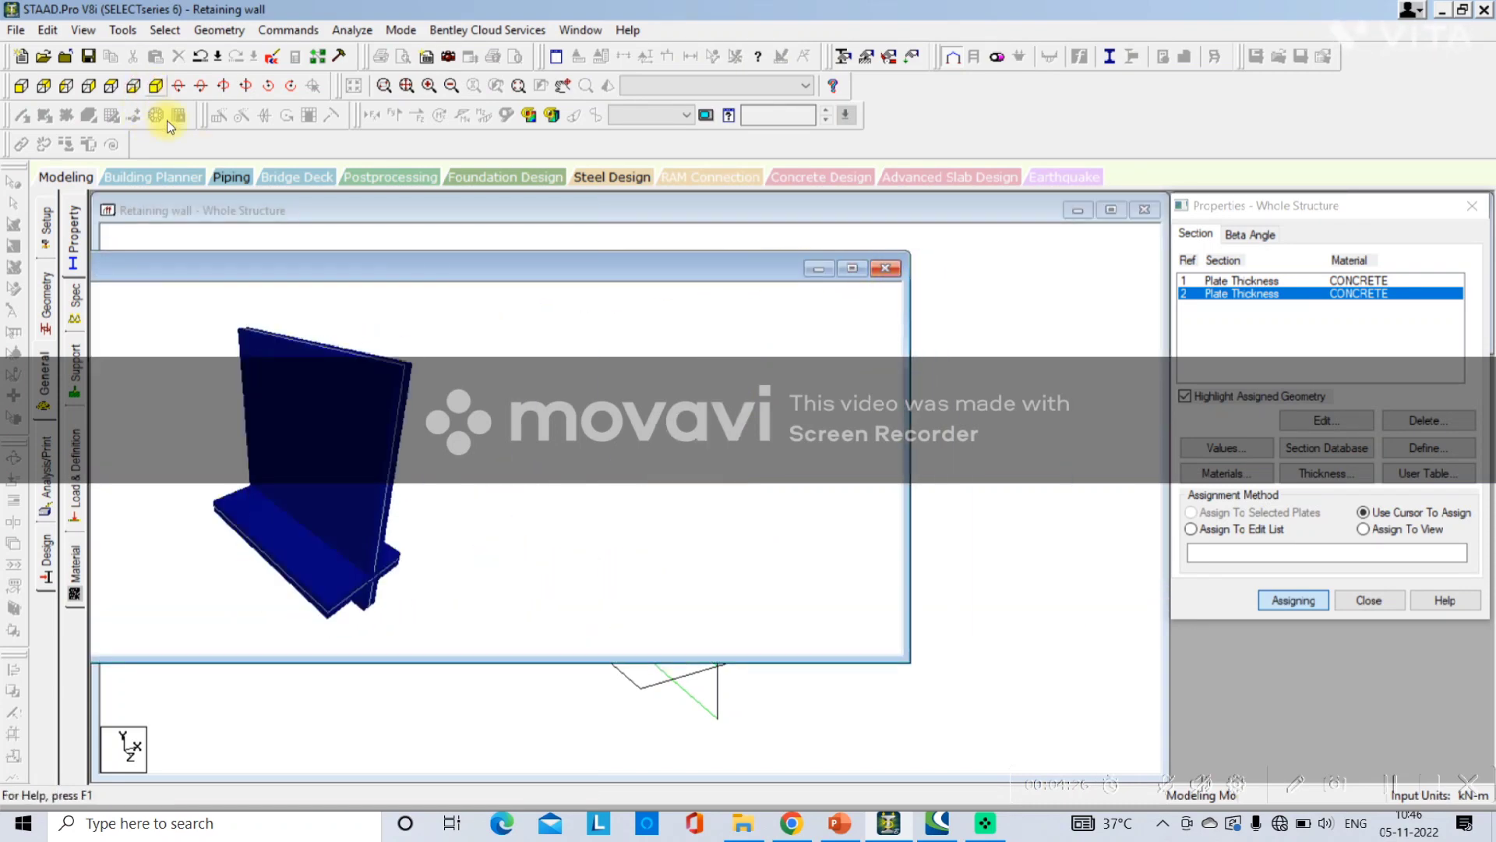
left_click(885, 268)
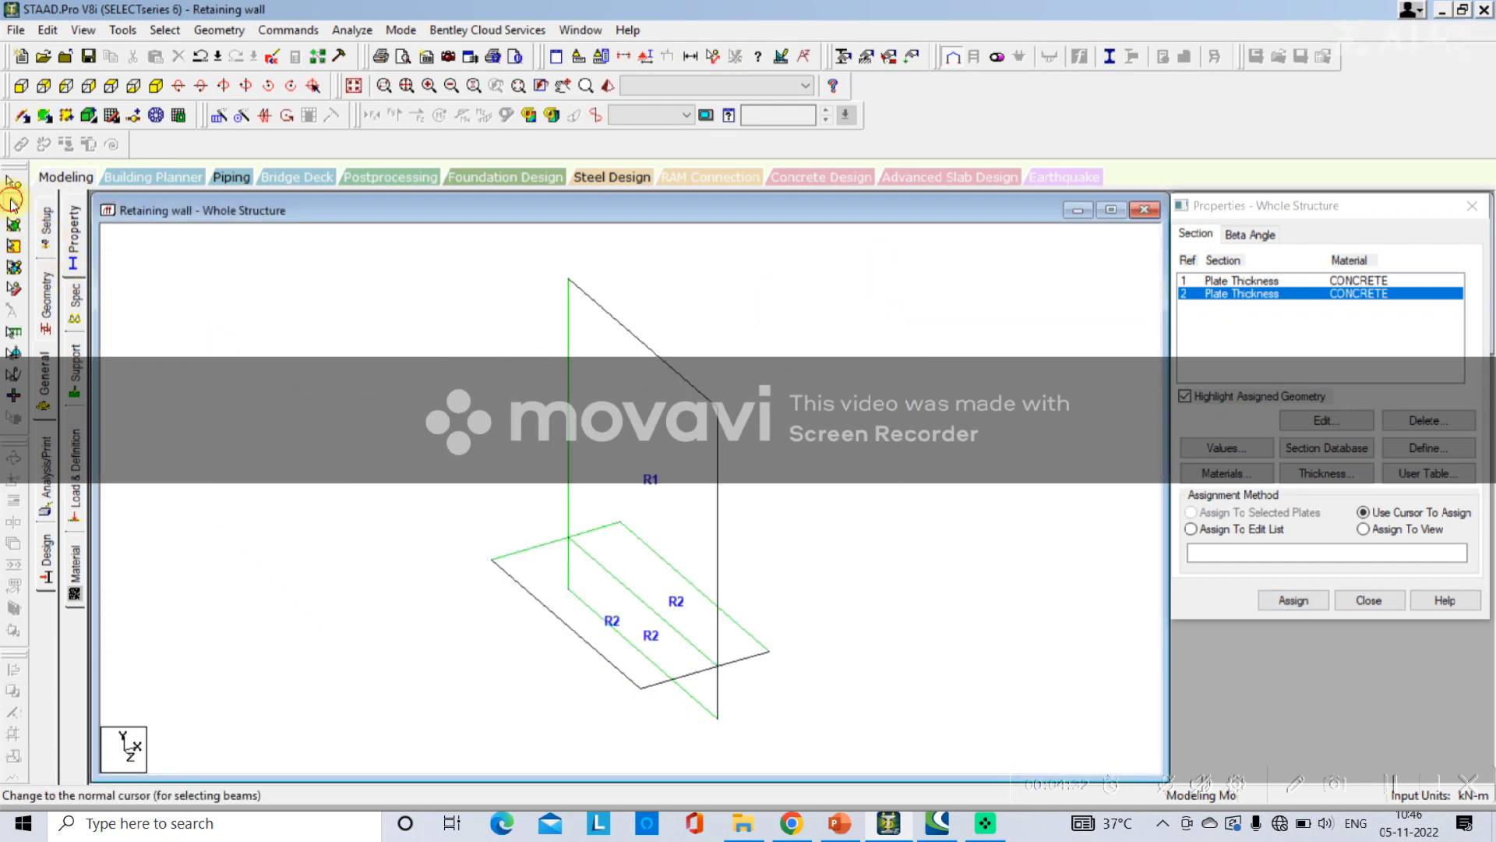
Select all beams in the structure and delete them, keeping only the plates
key("ctrl+a")
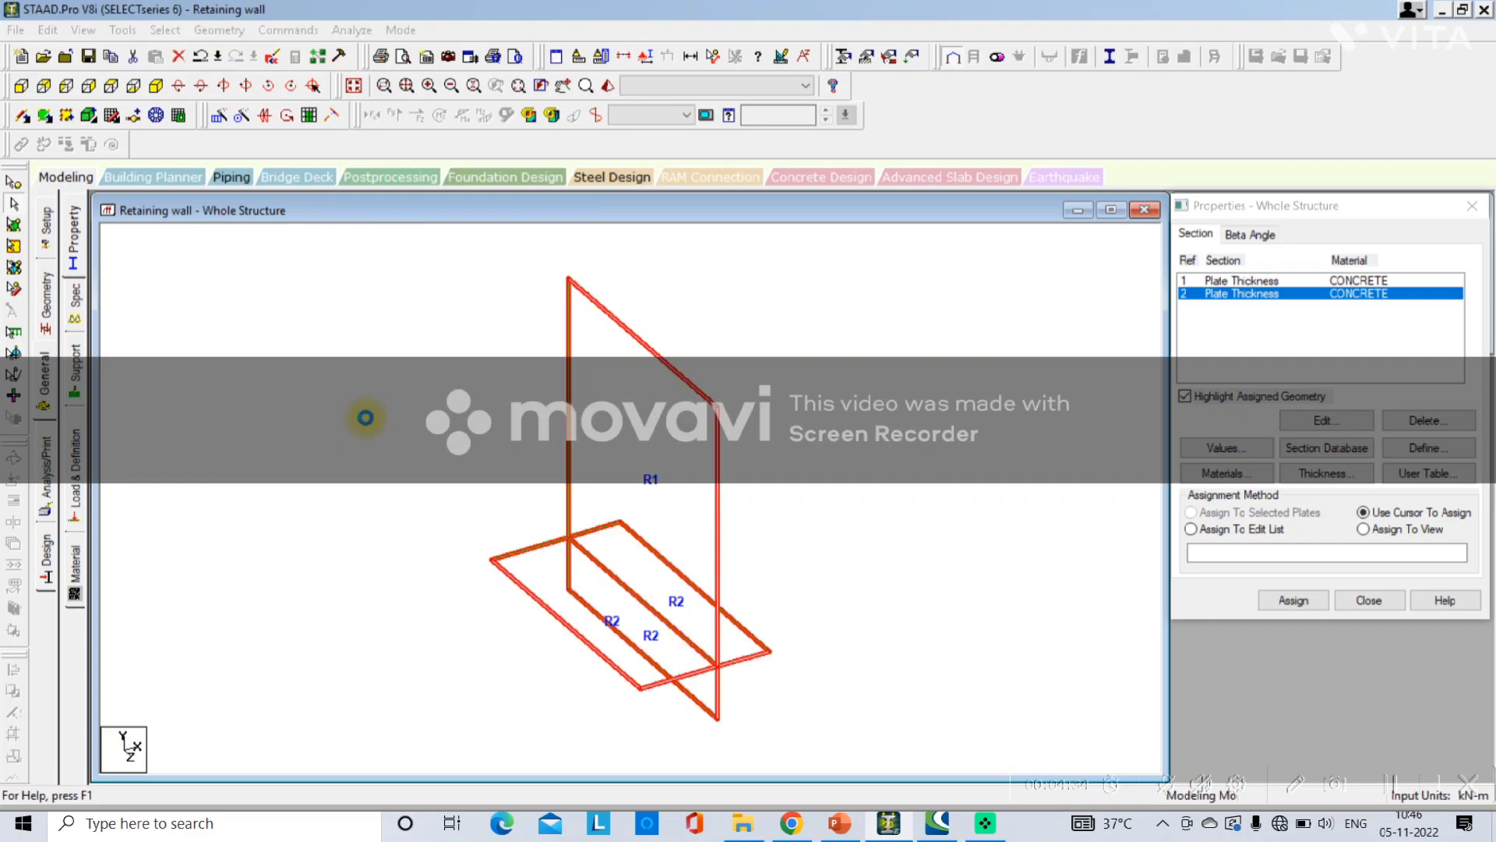
key("Delete")
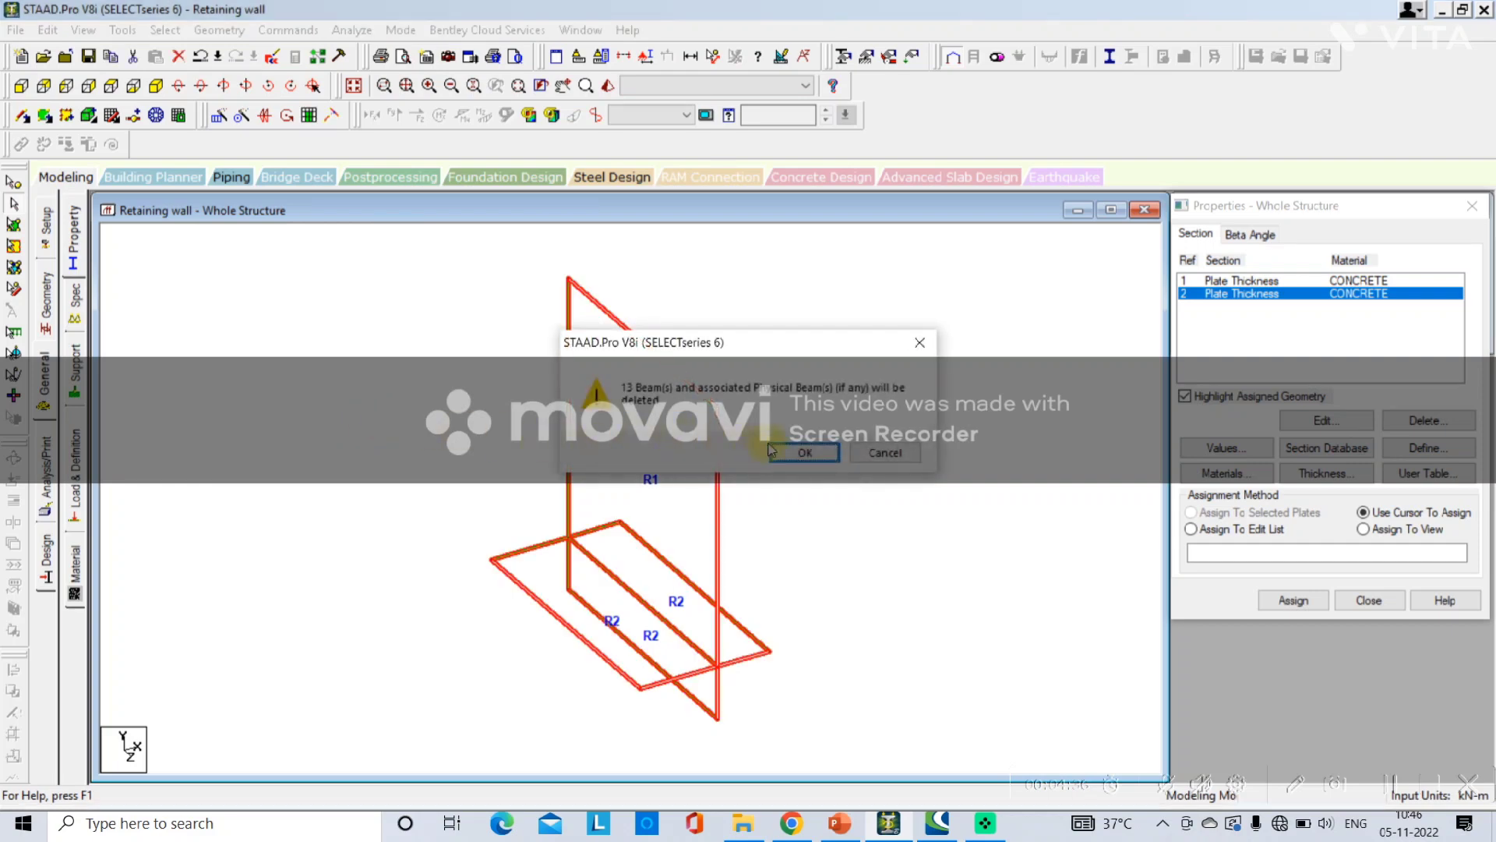
left_click(793, 448)
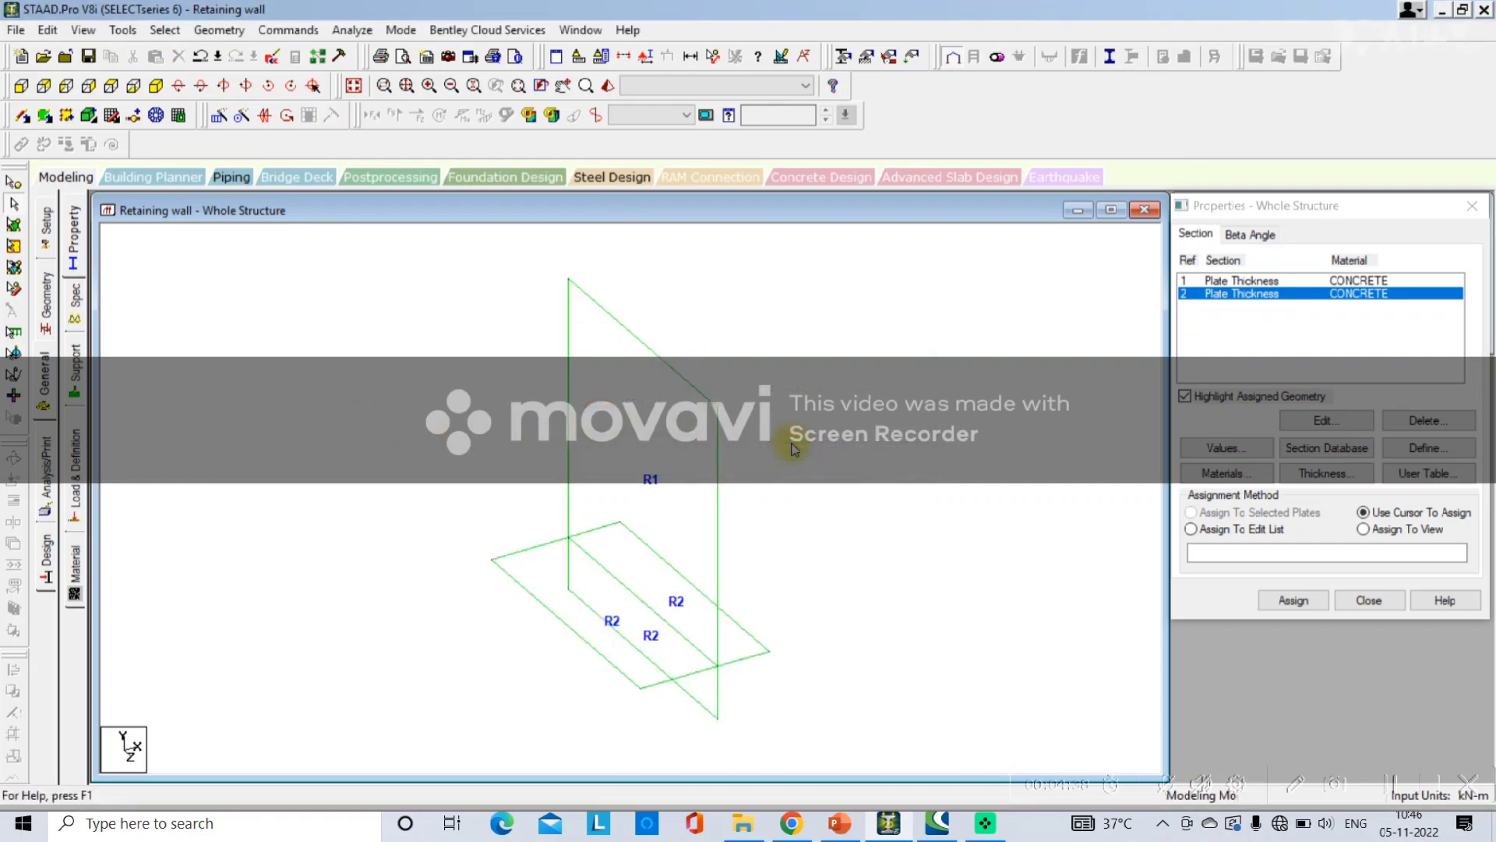
Examine the plates-only retaining wall in a 3D rendering from several angles, then close the rendered view
right_click(793, 448)
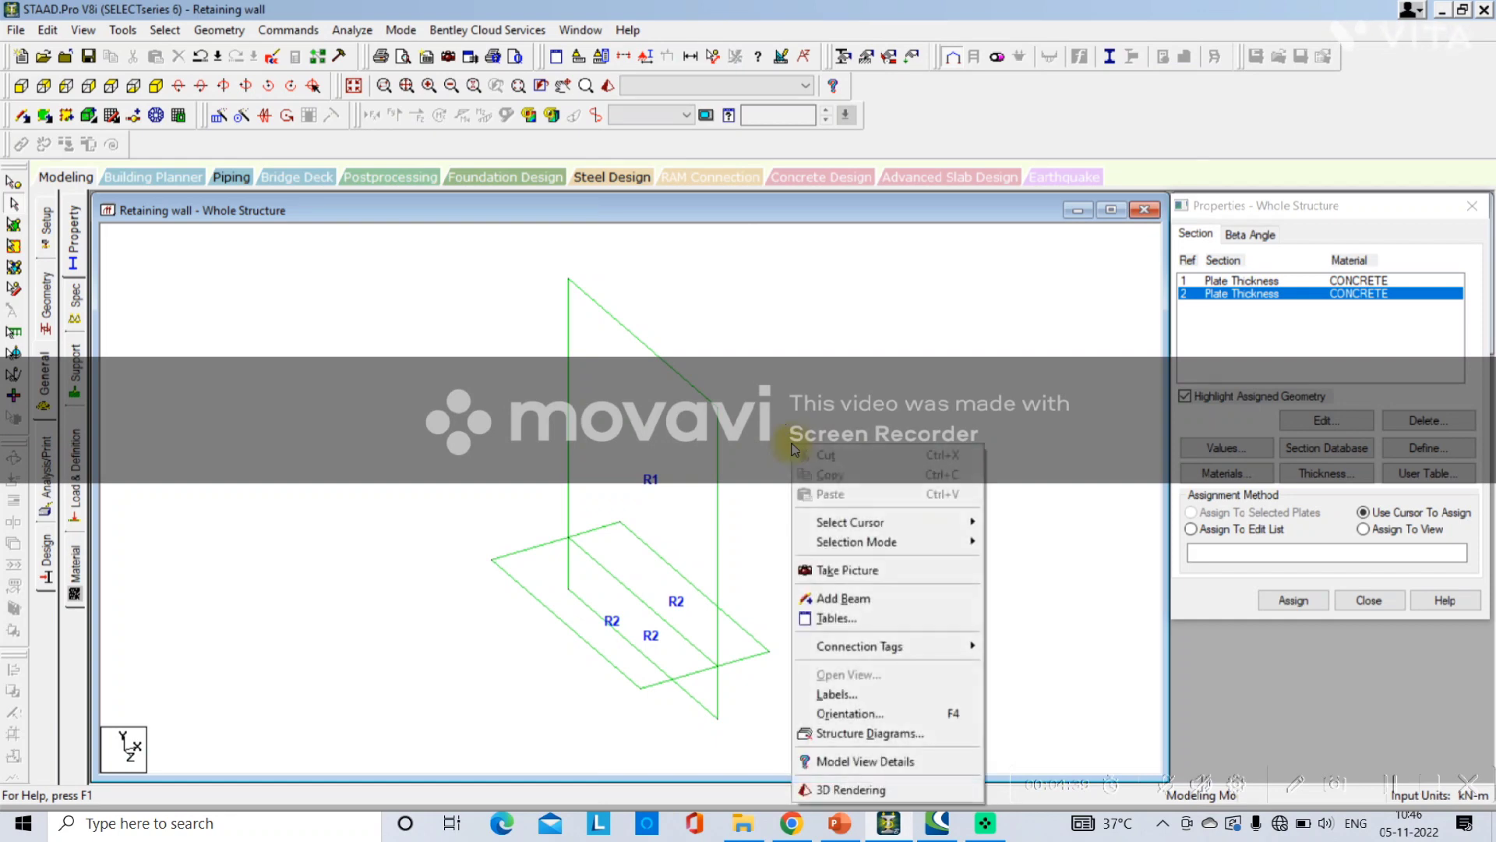
left_click(853, 789)
left_click_drag(779, 501, 666, 407)
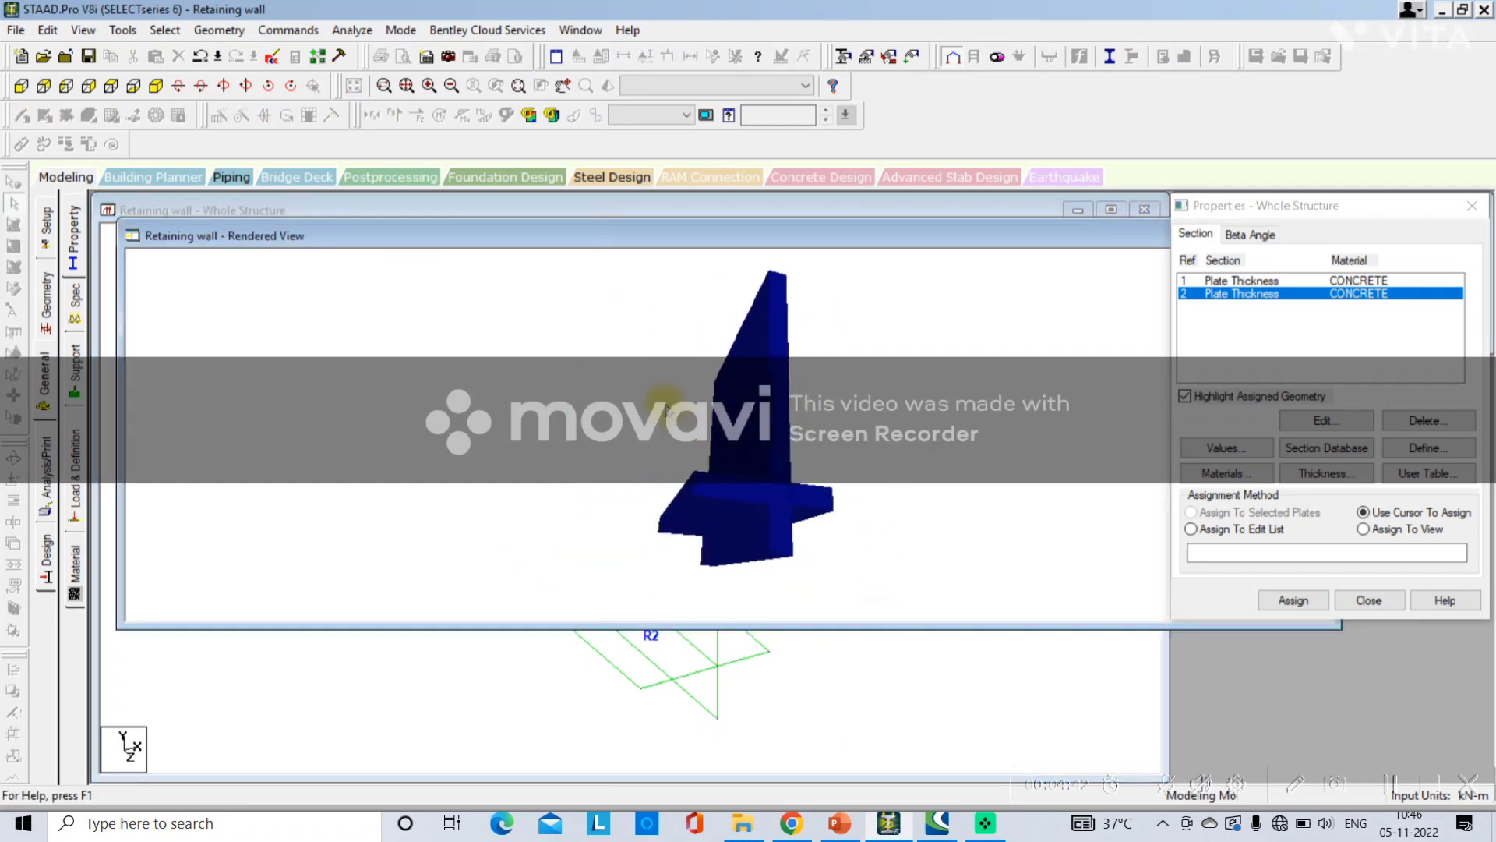
left_click_drag(834, 459, 945, 493)
left_click_drag(967, 234, 583, 306)
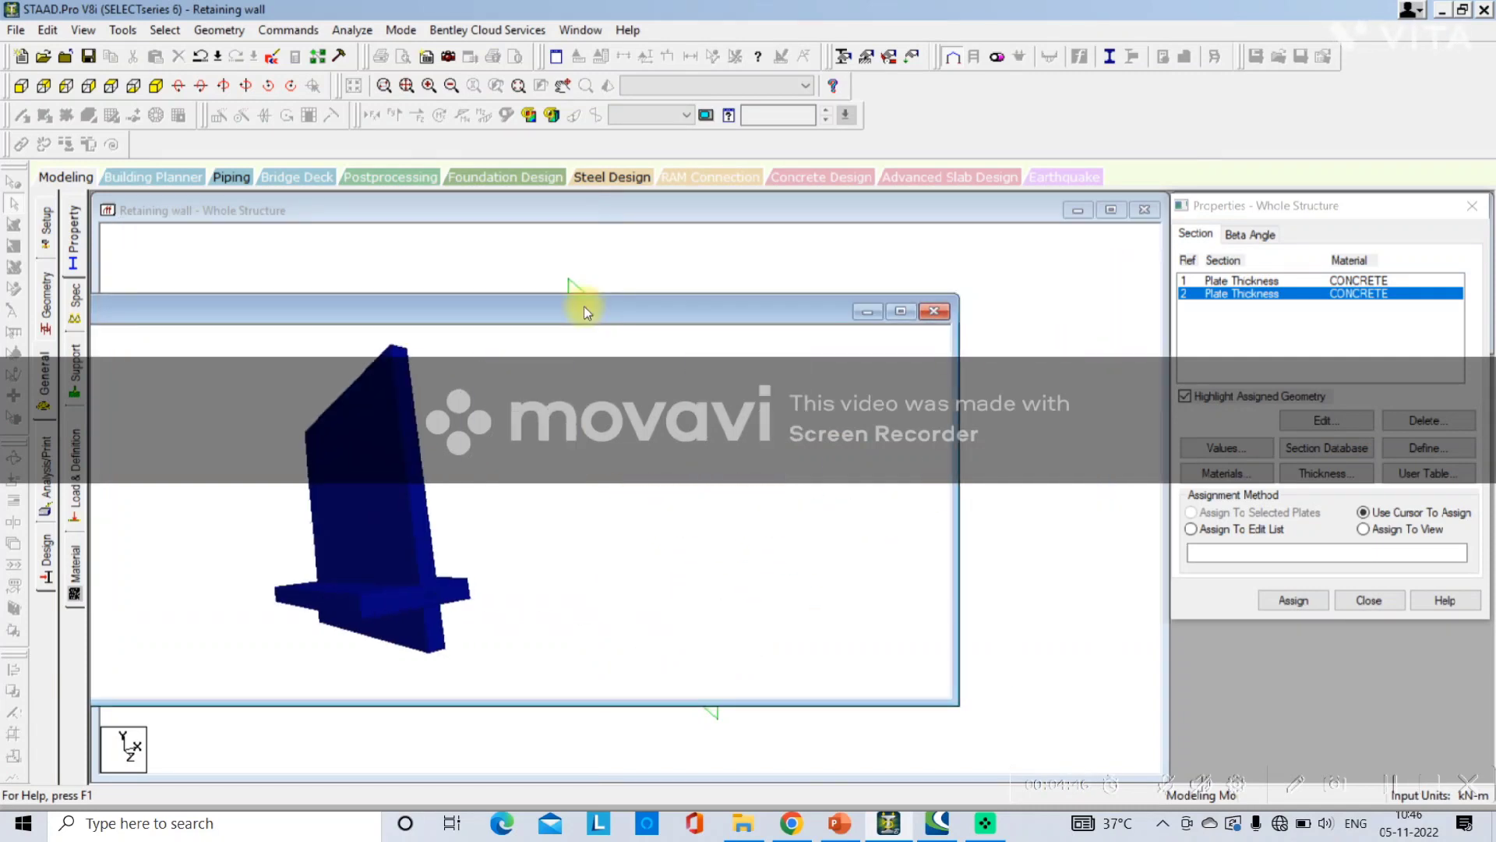
left_click(930, 312)
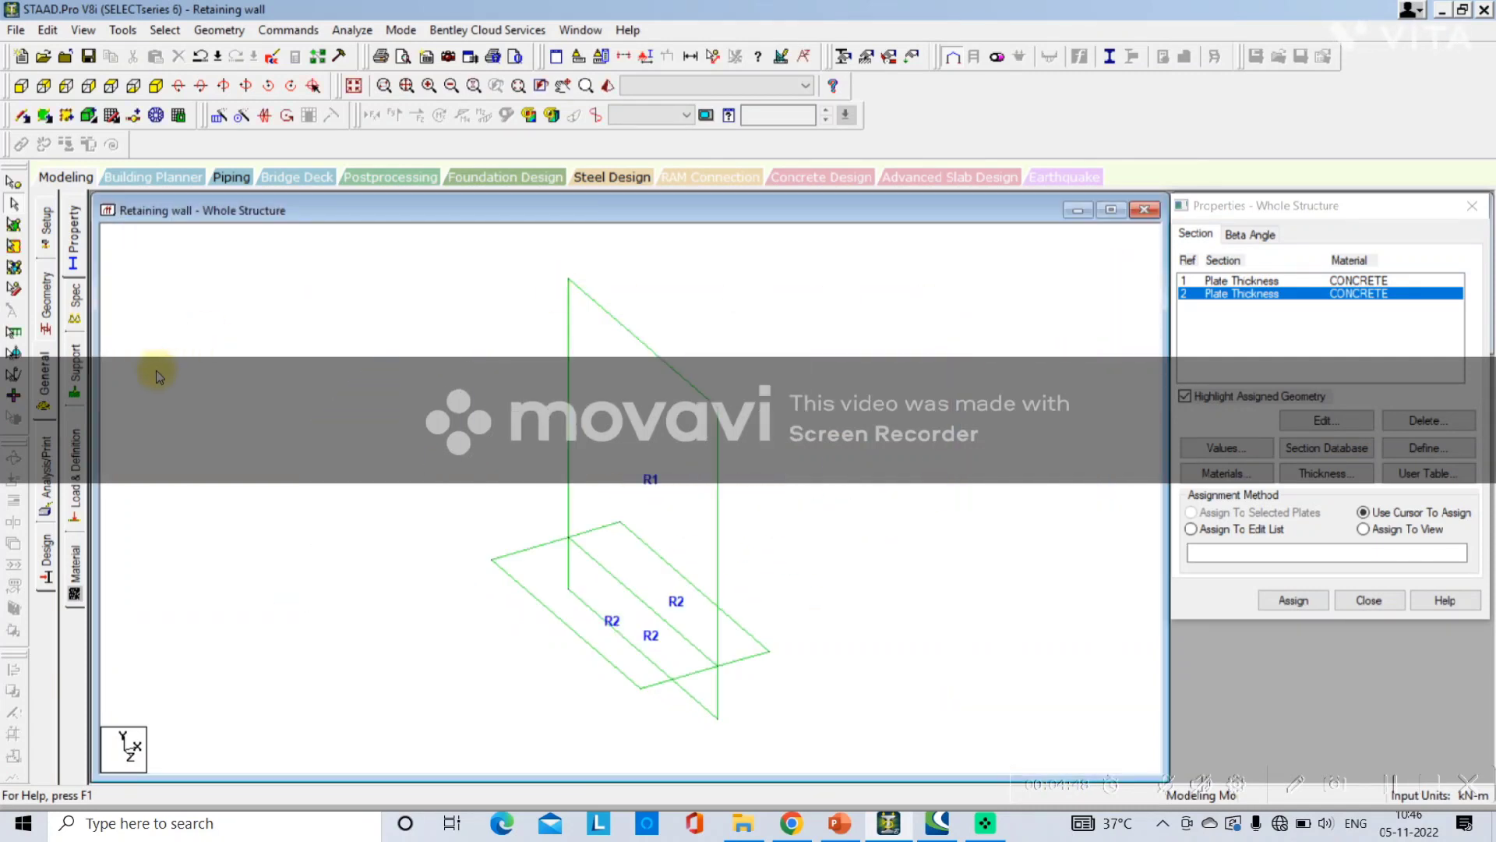
Open the support settings, then switch to PowerPoint and complete the General-Property line with "Plate thickness –Stem &Supports"
left_click(78, 368)
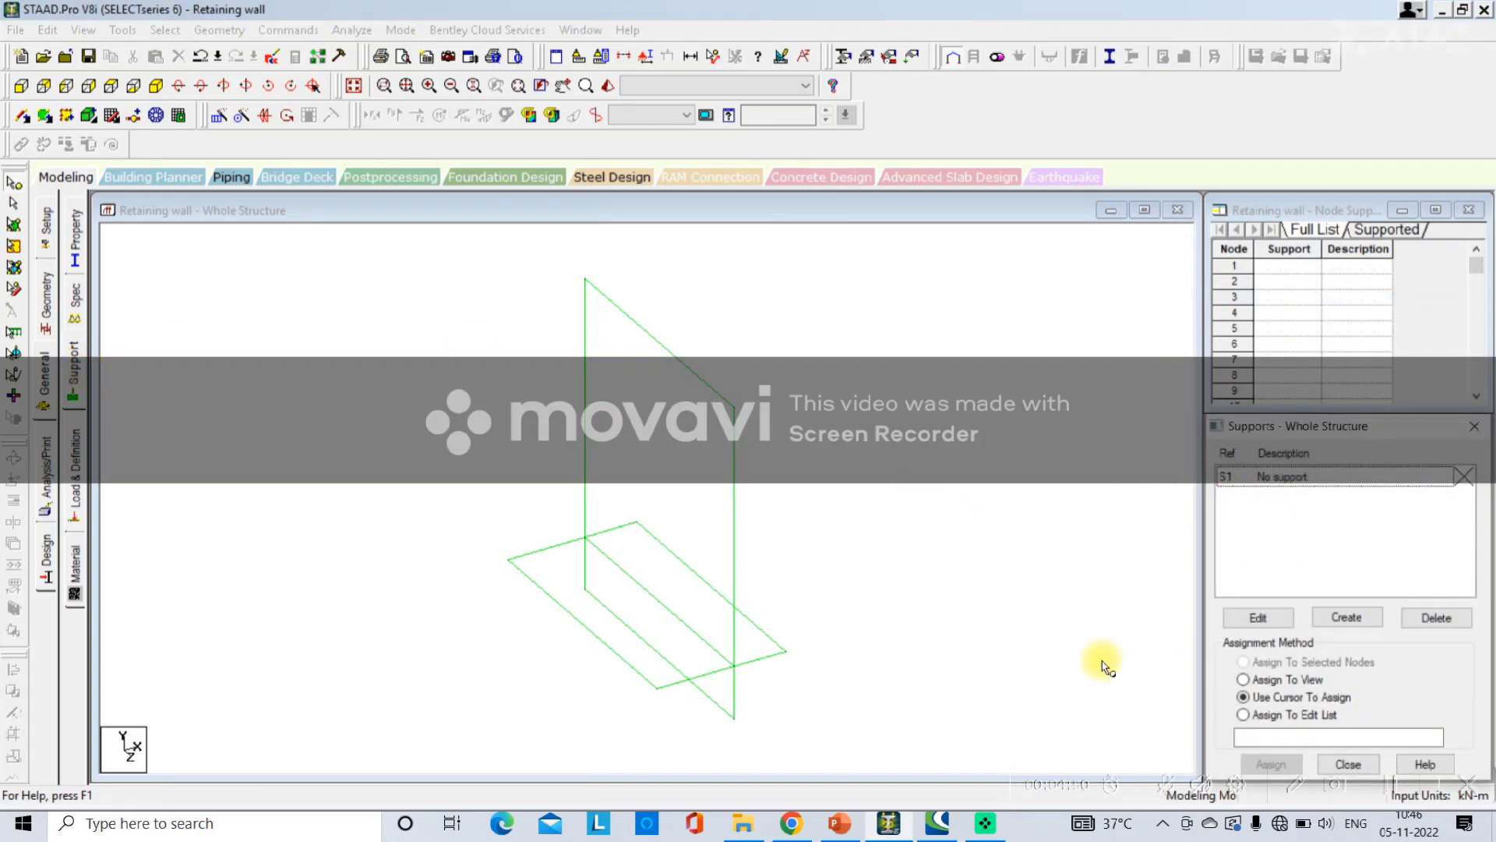
left_click(840, 822)
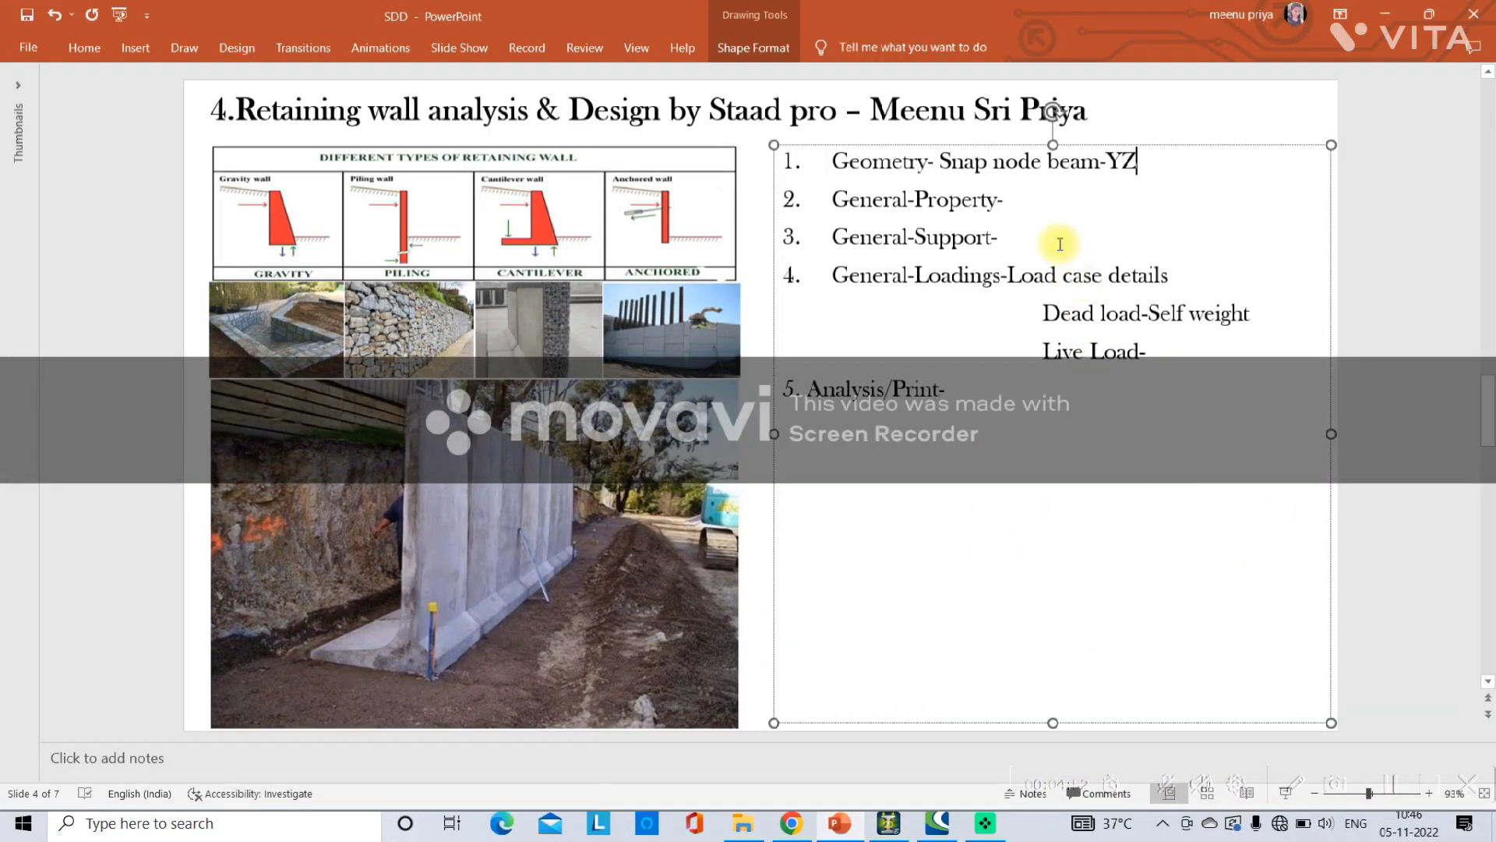
left_click(1035, 209)
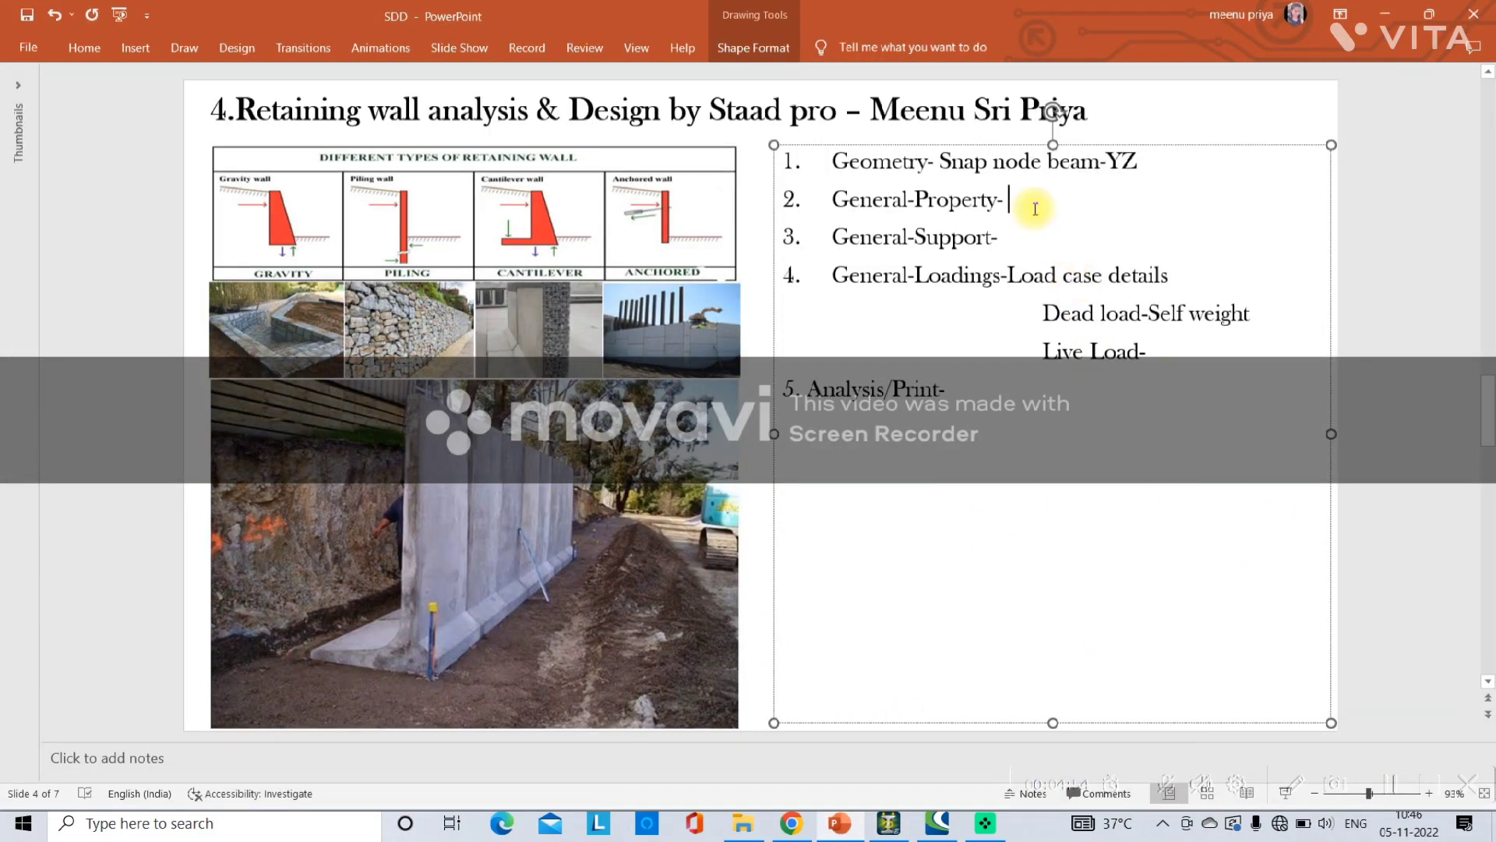
type("Plate thickness -S")
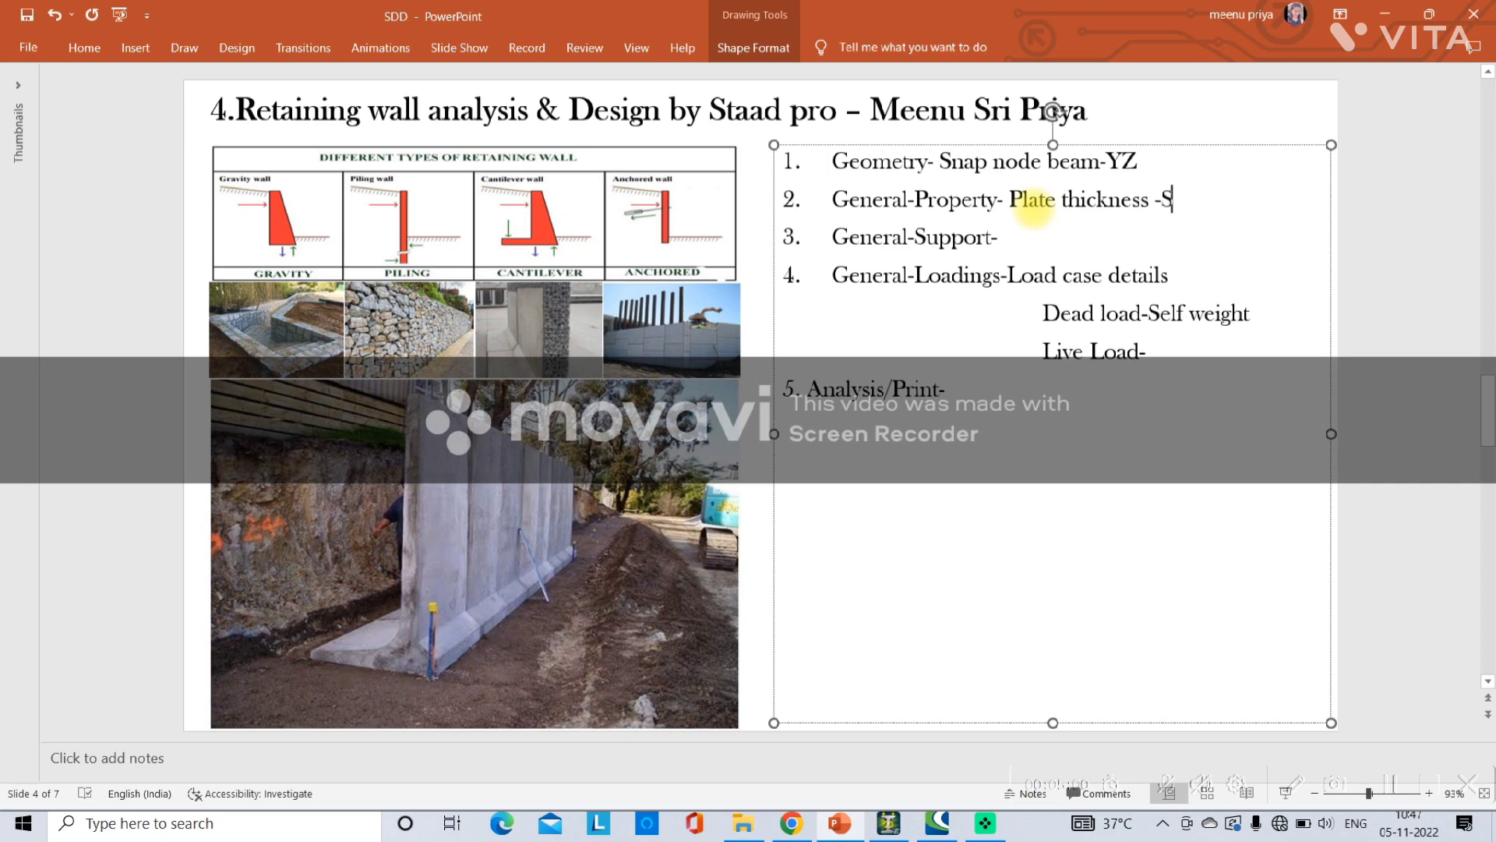
type("tem &")
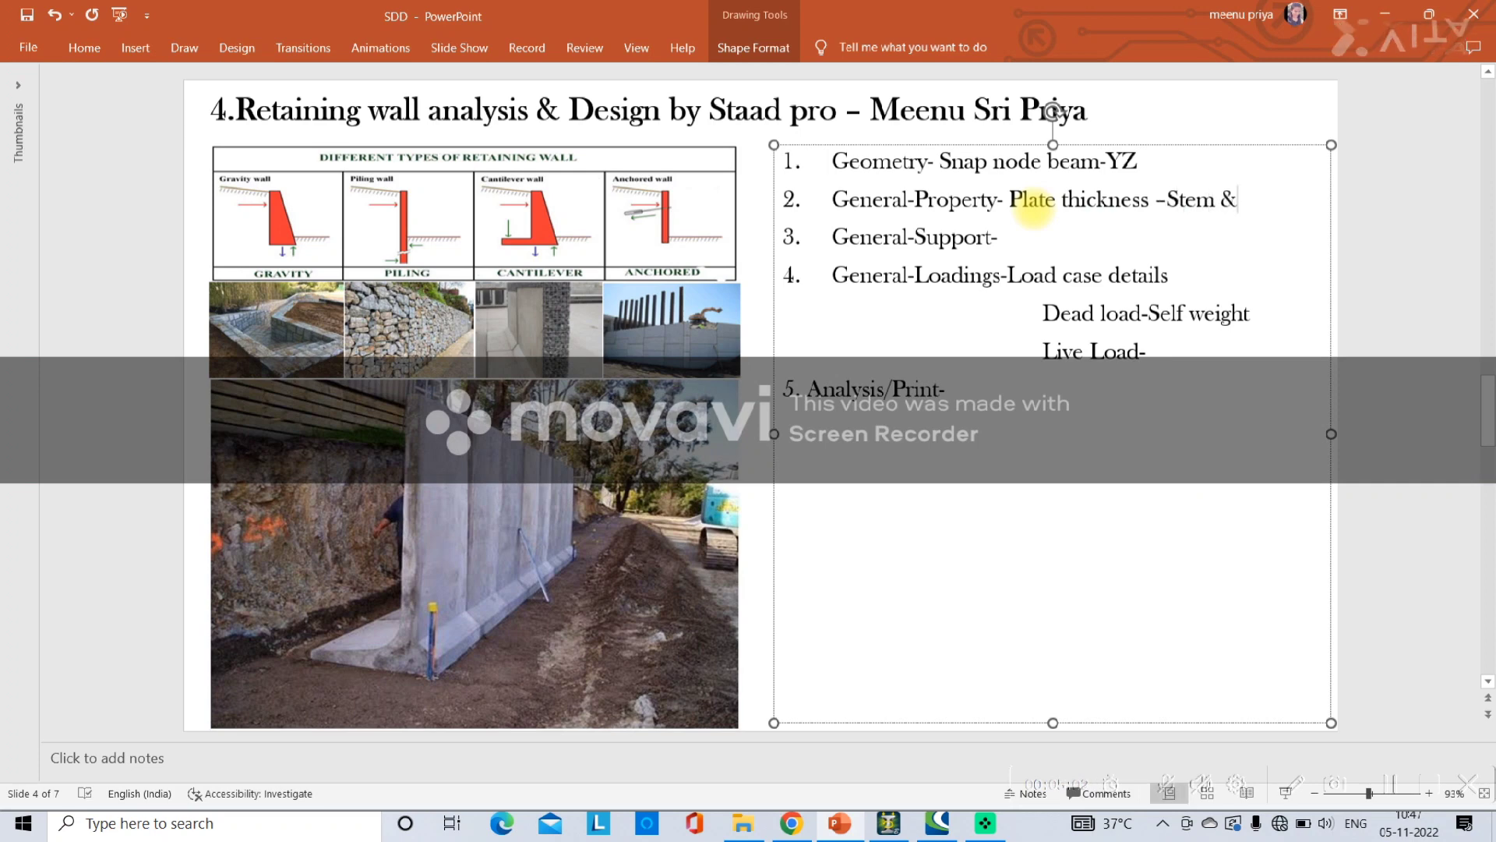
type("Support")
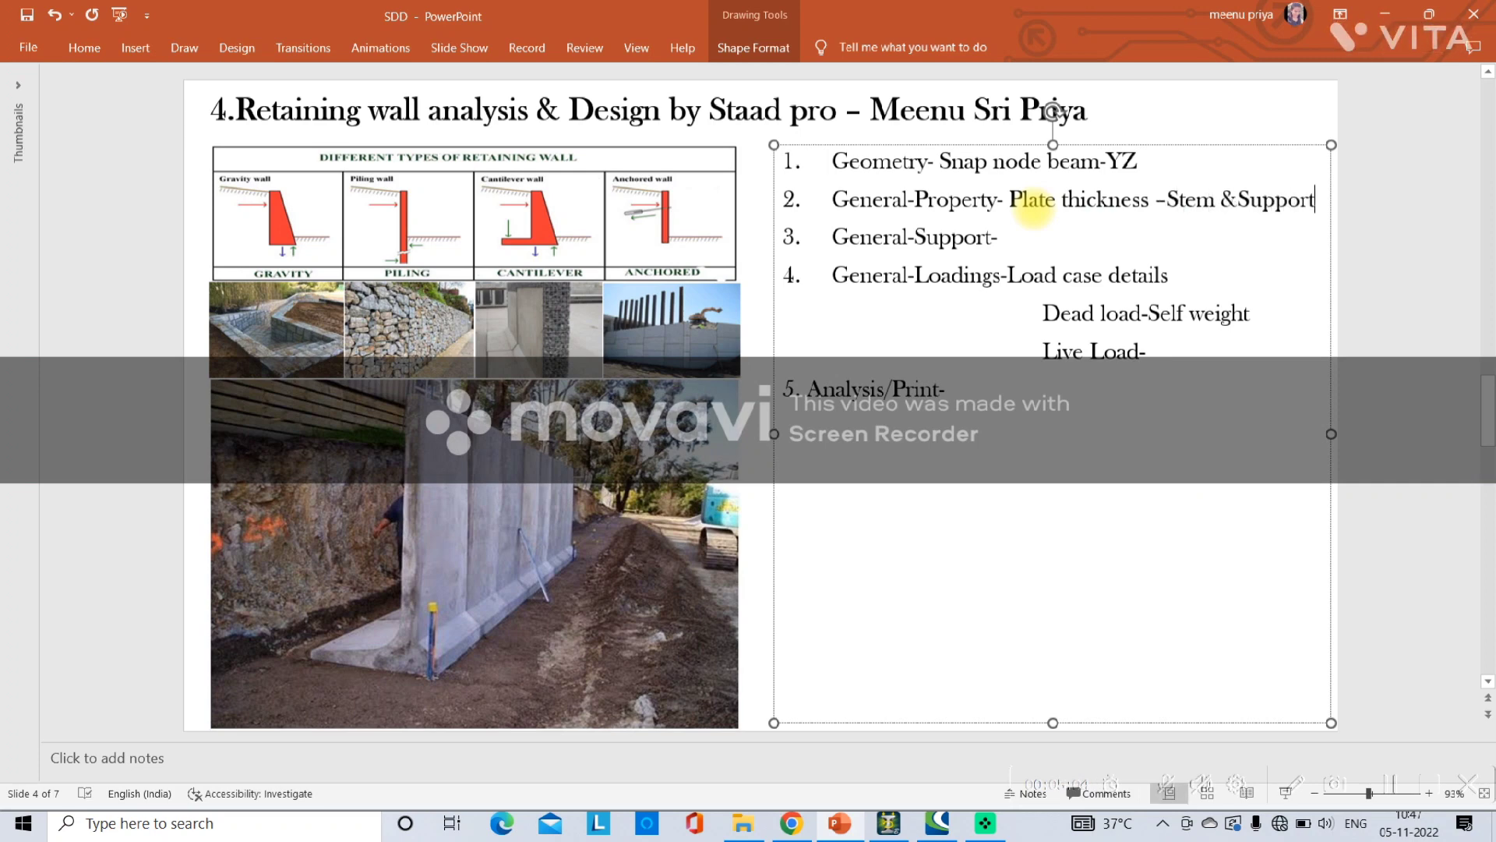
type("s")
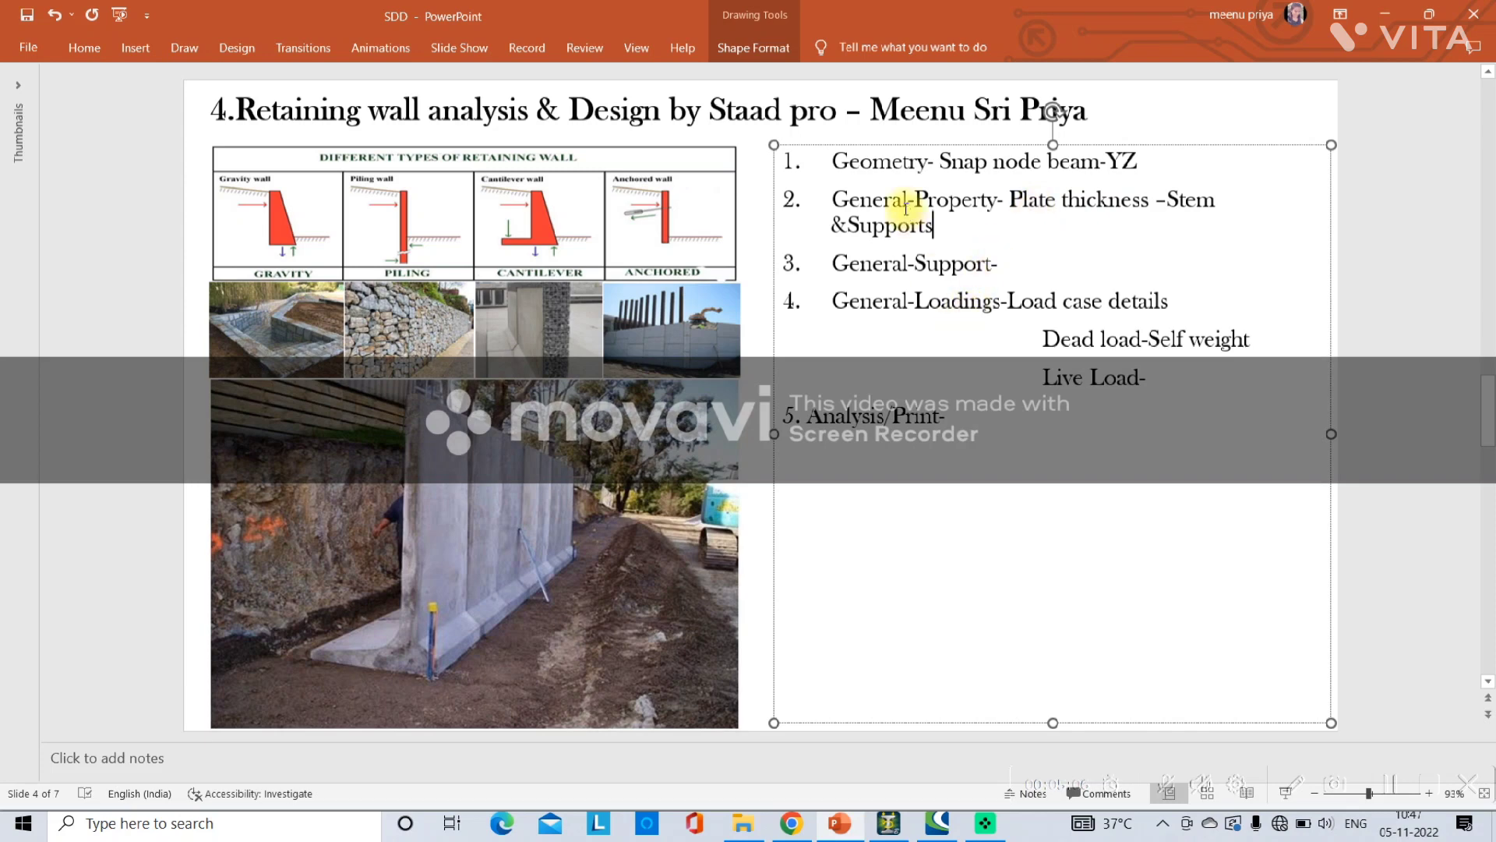
left_click_drag(1161, 201, 1184, 234)
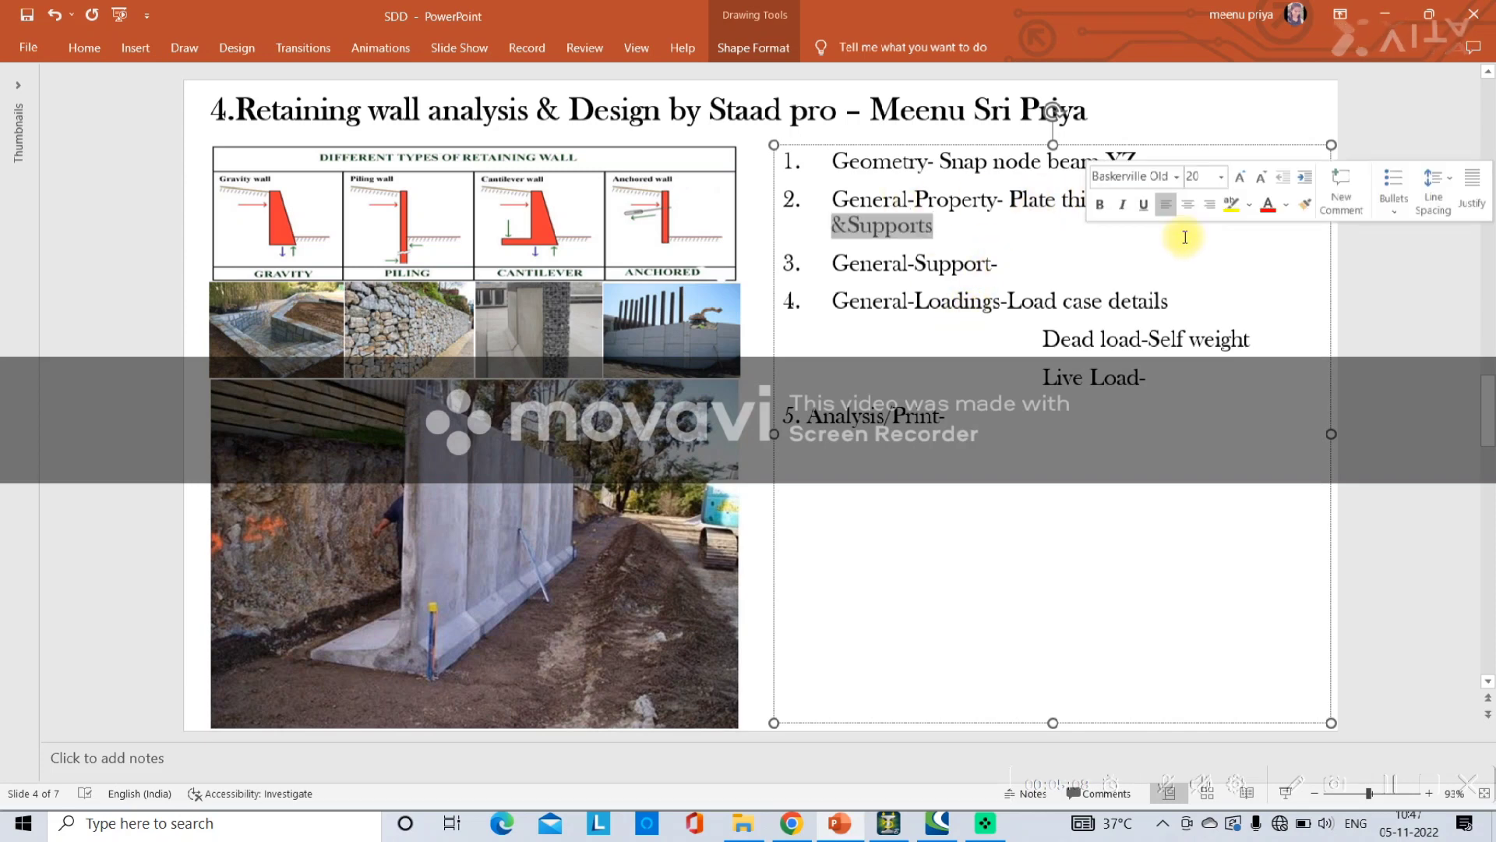
left_click(962, 240)
Switch back to STAAD.Pro, create a fixed support and choose it for assignment
left_click(888, 823)
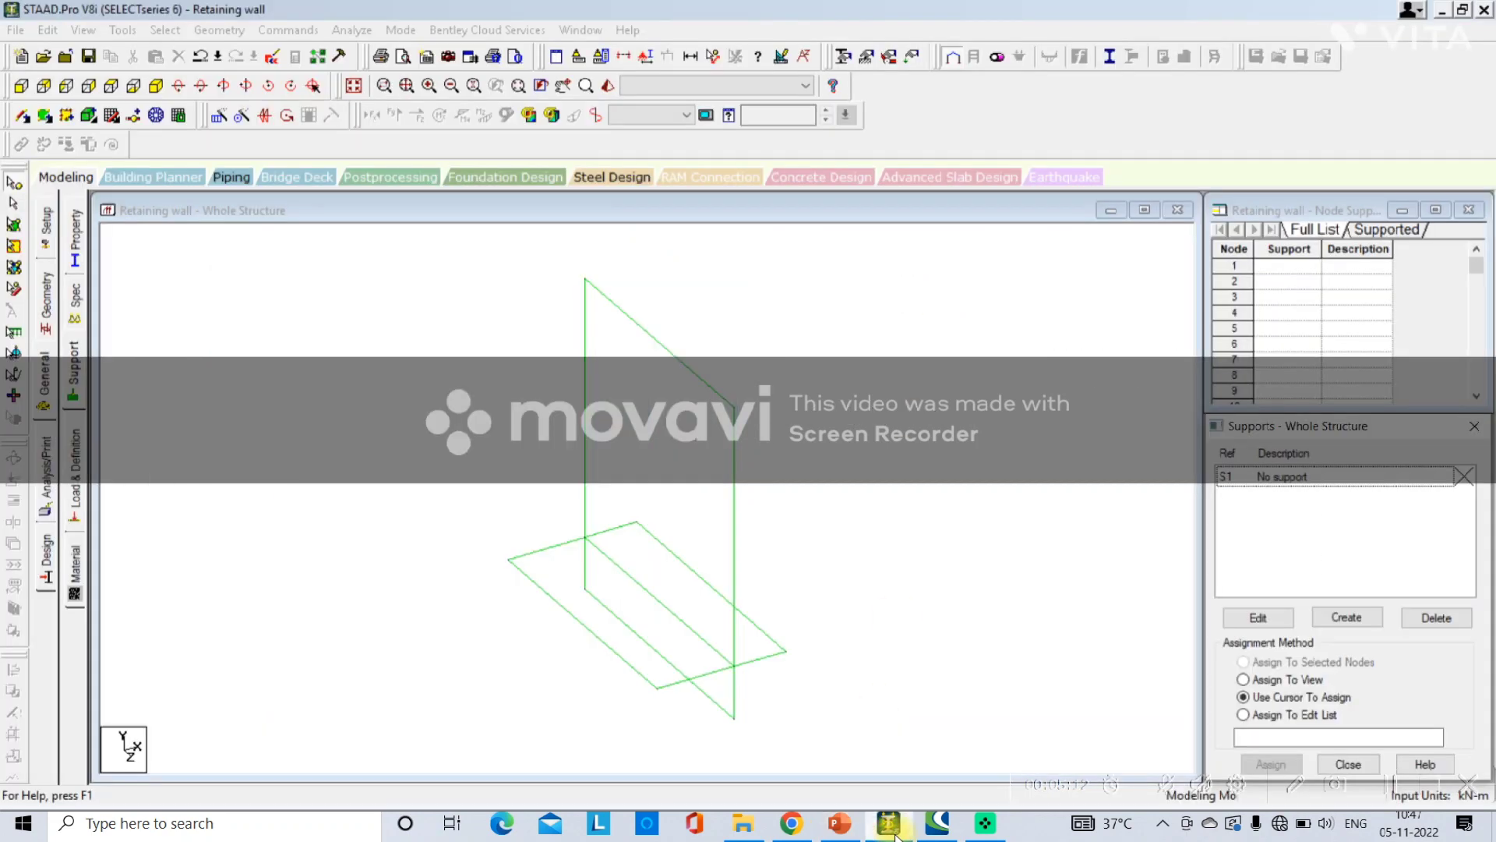
left_click(1335, 619)
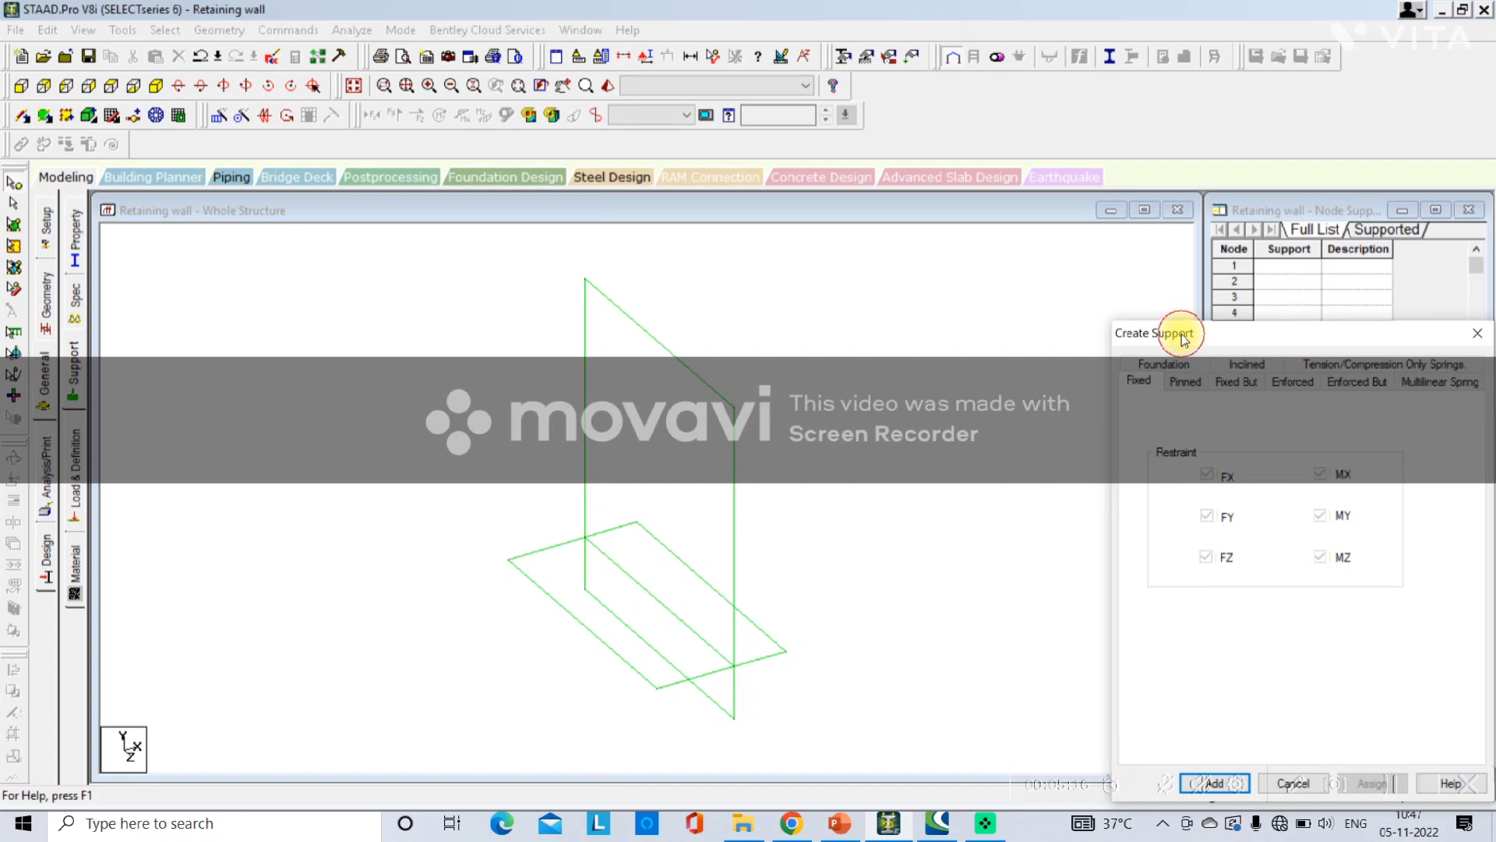
left_click_drag(1183, 340, 1186, 148)
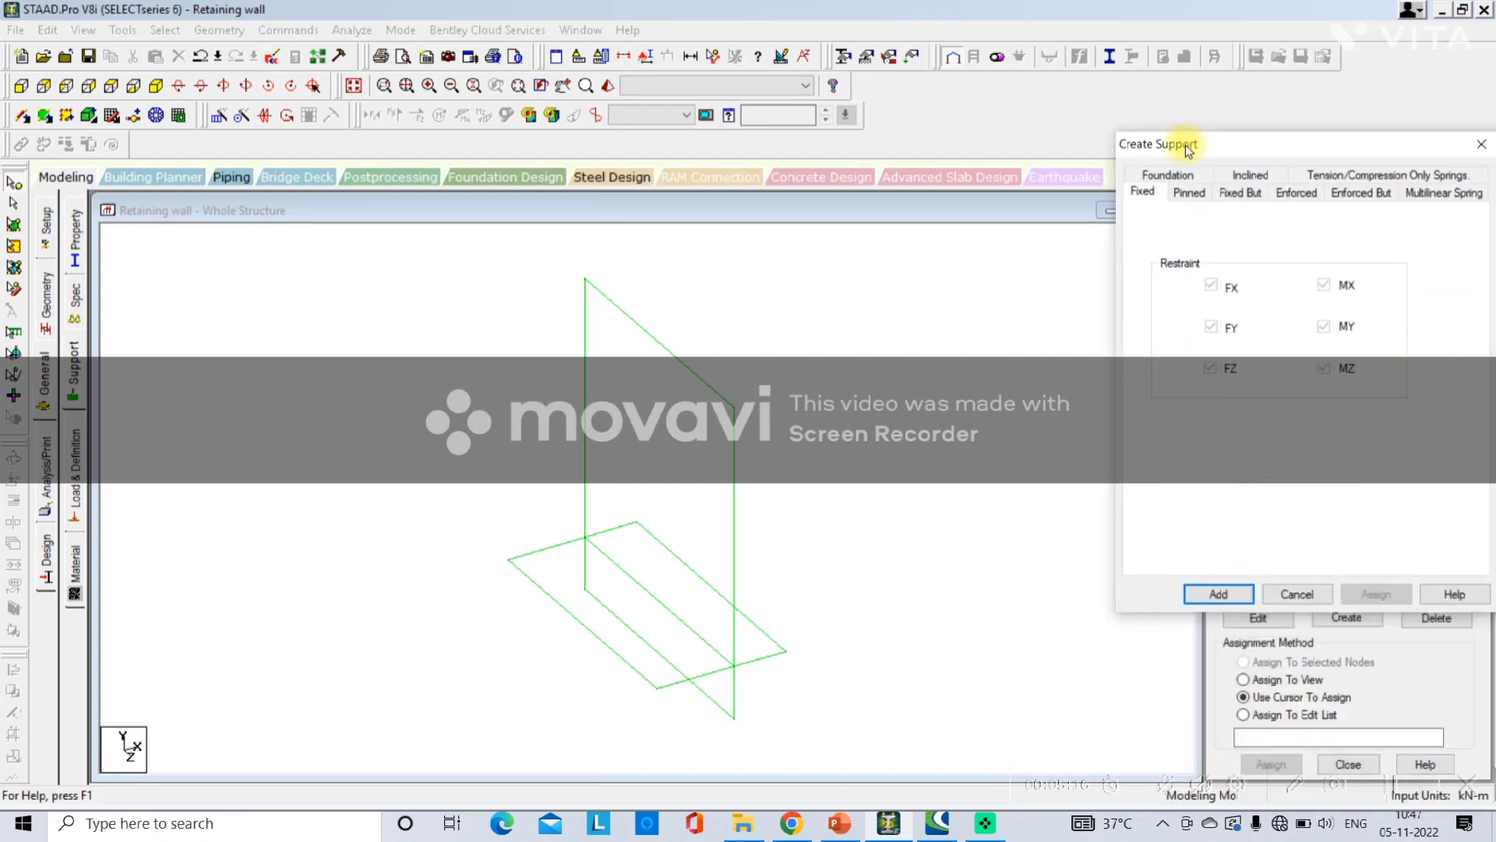
left_click(1214, 593)
left_click(1272, 499)
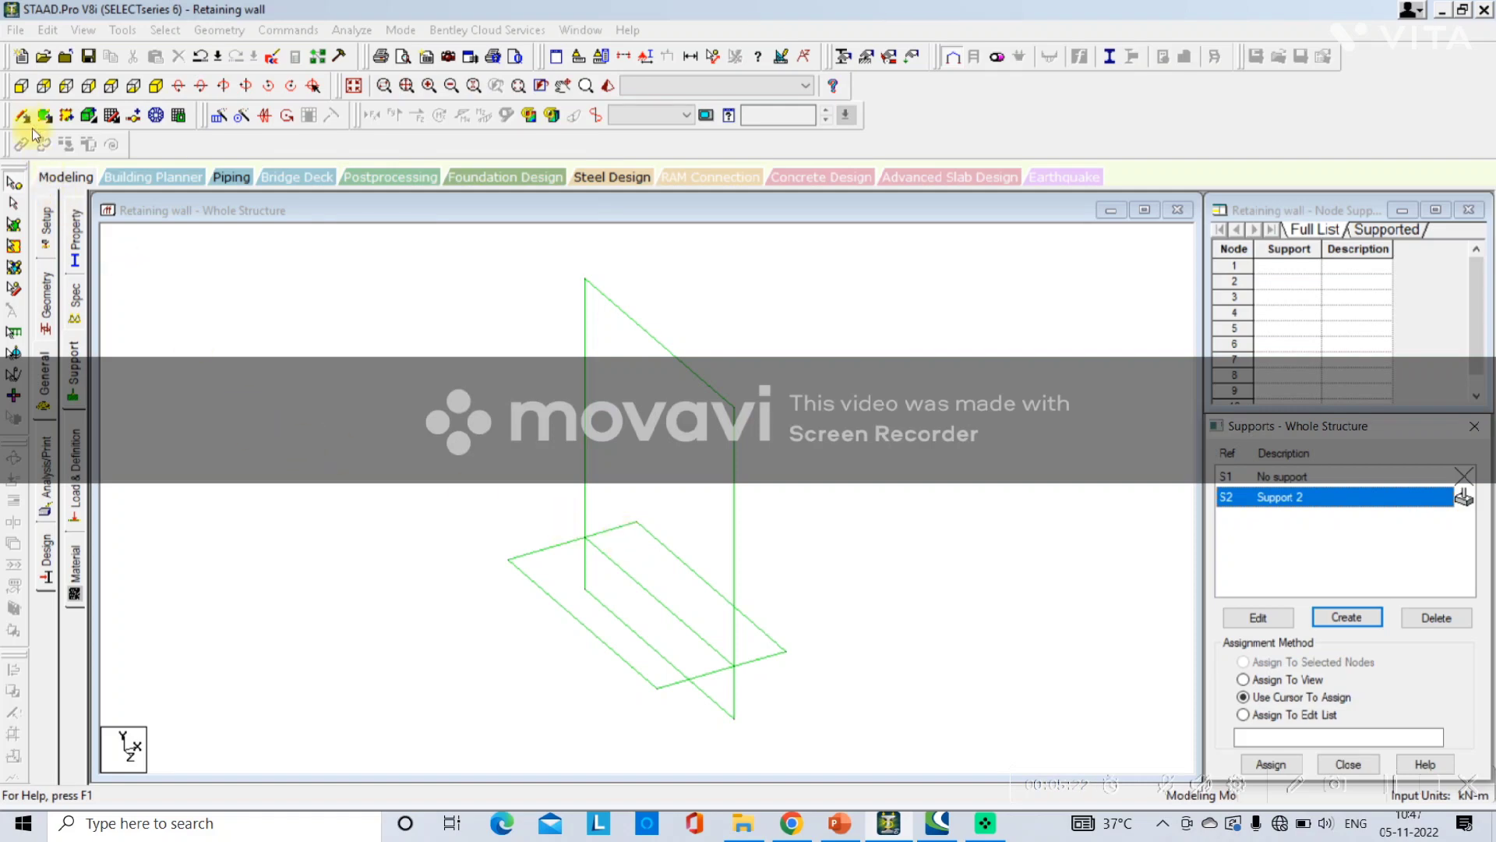
Assign the fixed support to all base and lower plate nodes selected in the front view, then return to the isometric view
left_click(21, 85)
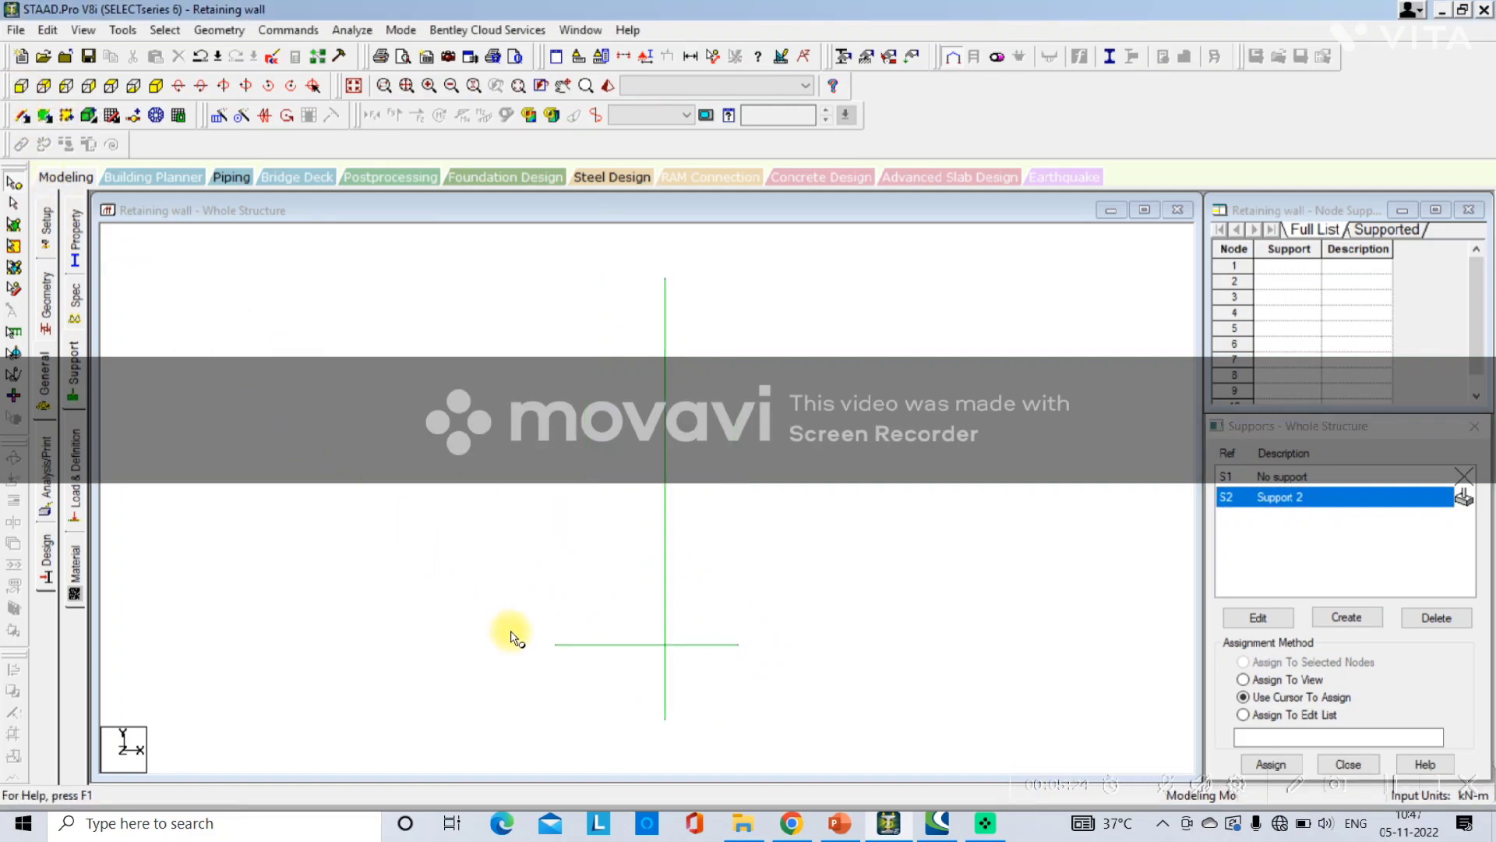
left_click_drag(534, 621, 823, 746)
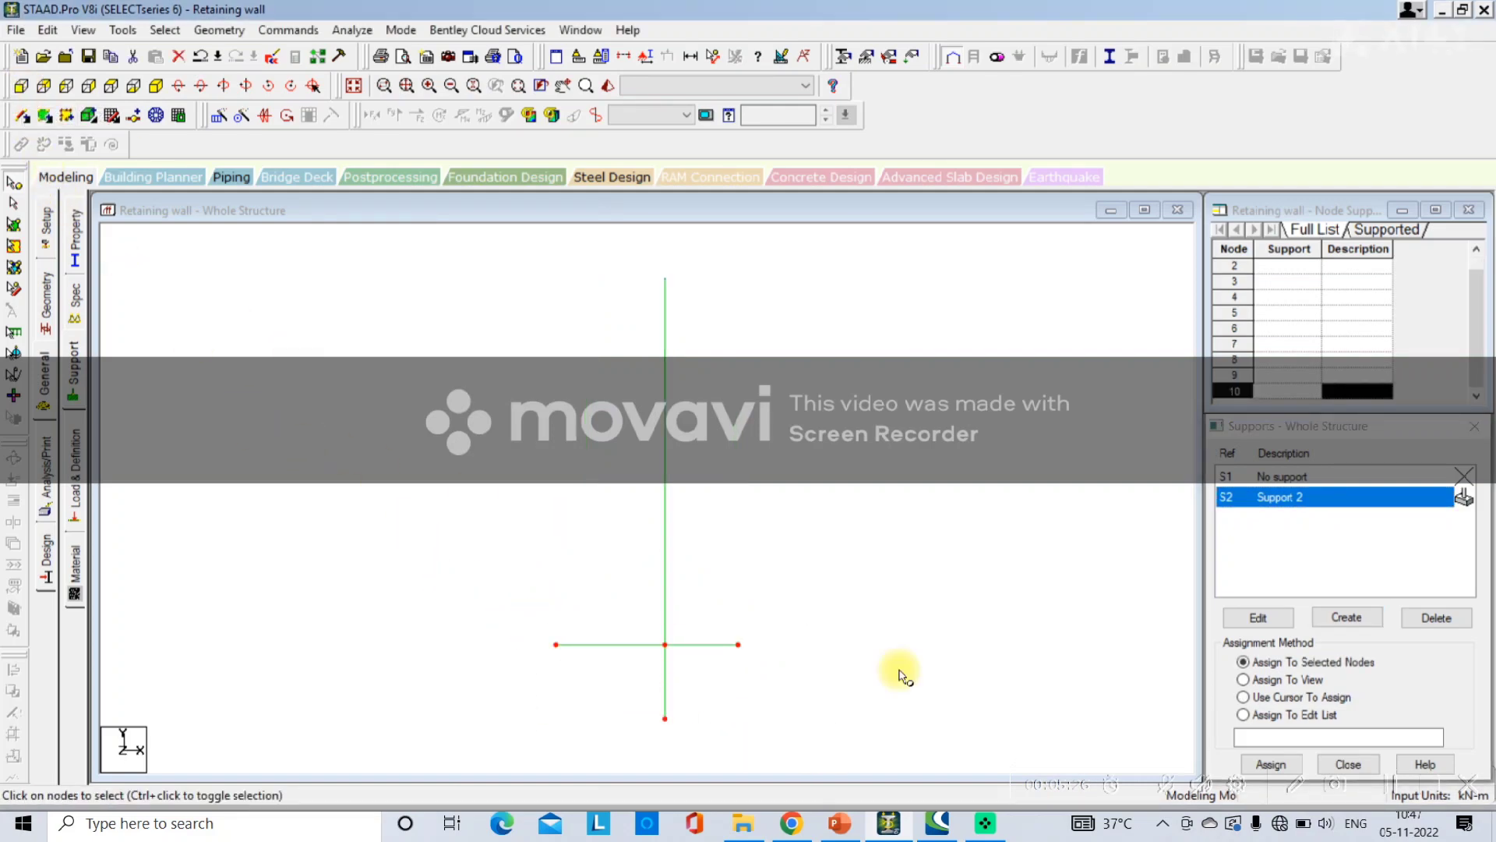
left_click_drag(1302, 427, 1297, 203)
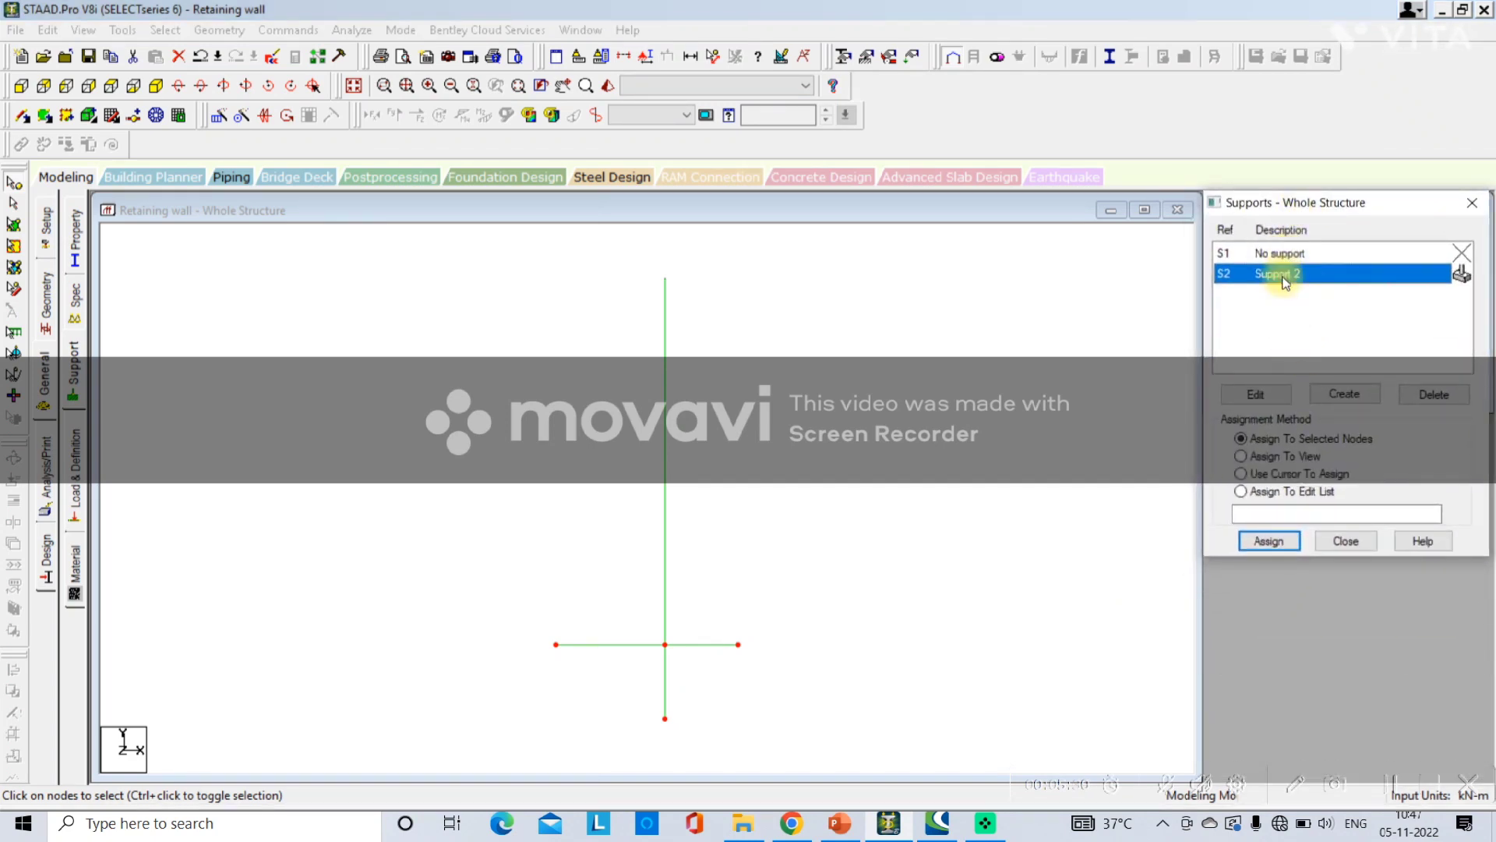
left_click(1256, 540)
left_click(1352, 427)
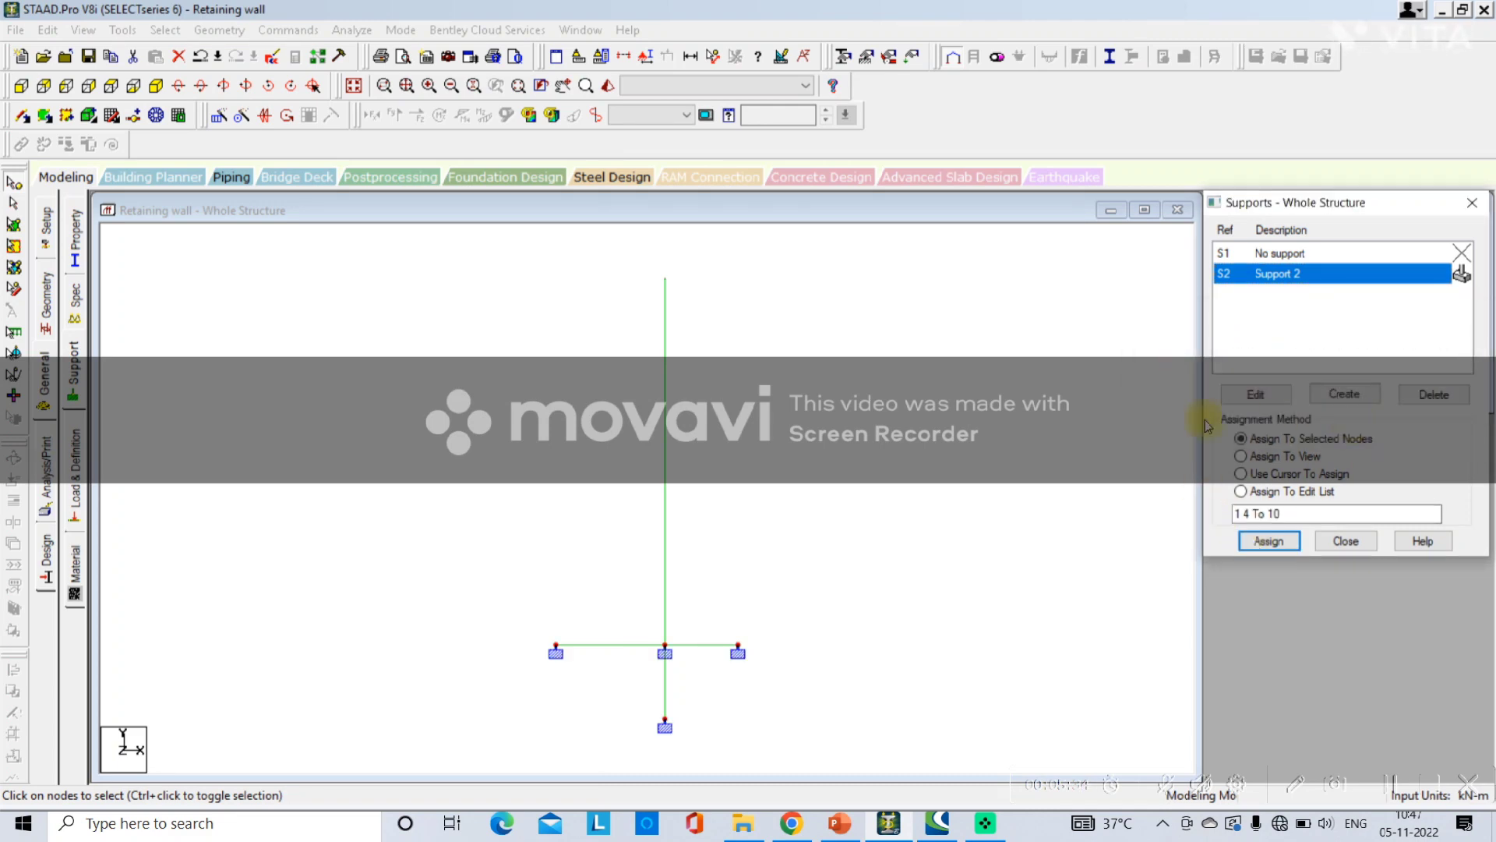
left_click(155, 87)
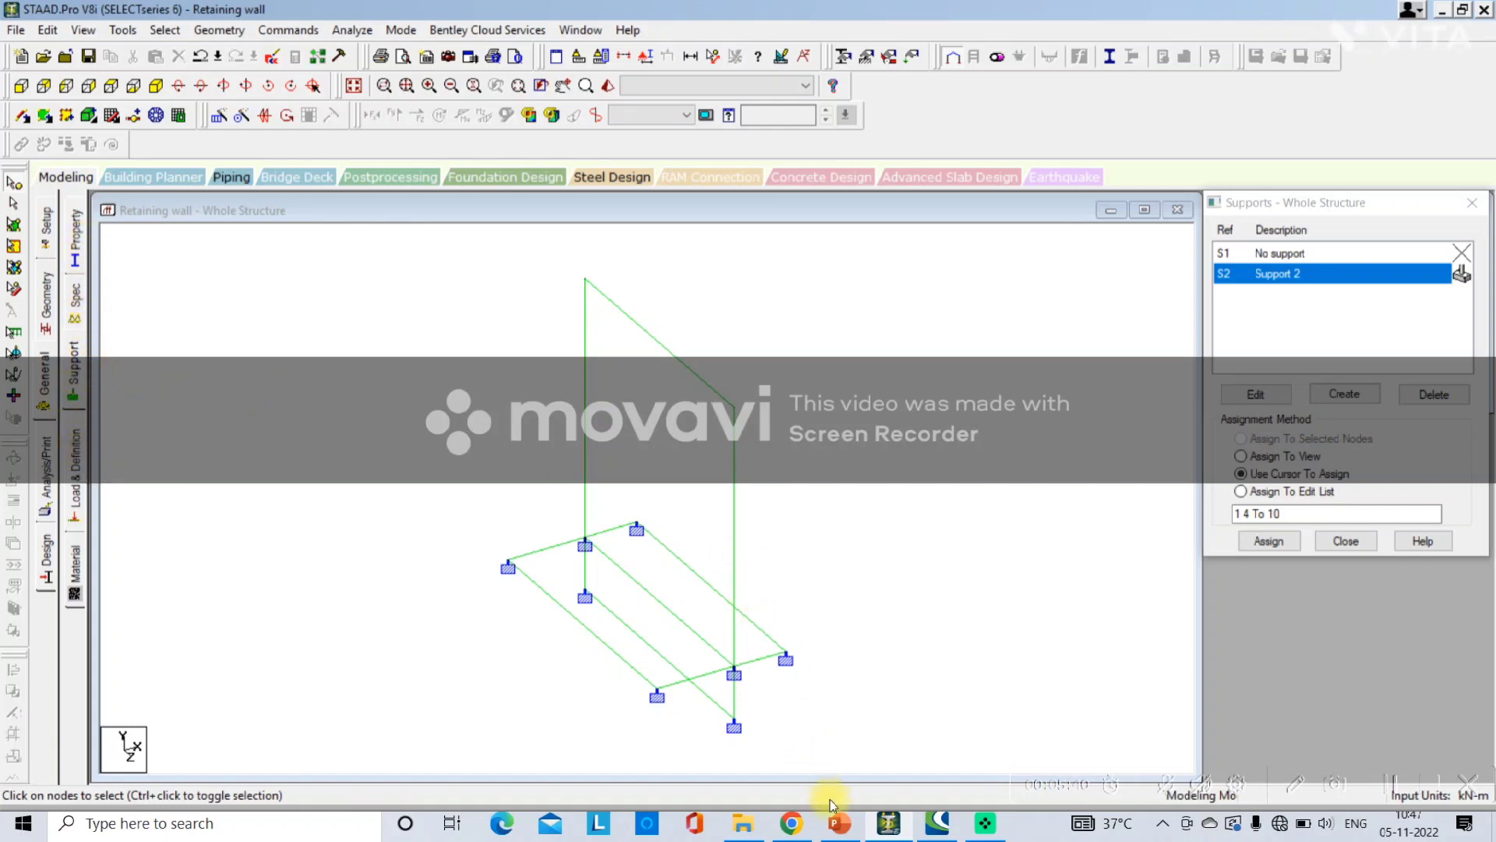
Switch to PowerPoint, add "Fixed" to the General-Support line of the notes, and return to STAAD.Pro
left_click(839, 823)
left_click(1013, 269)
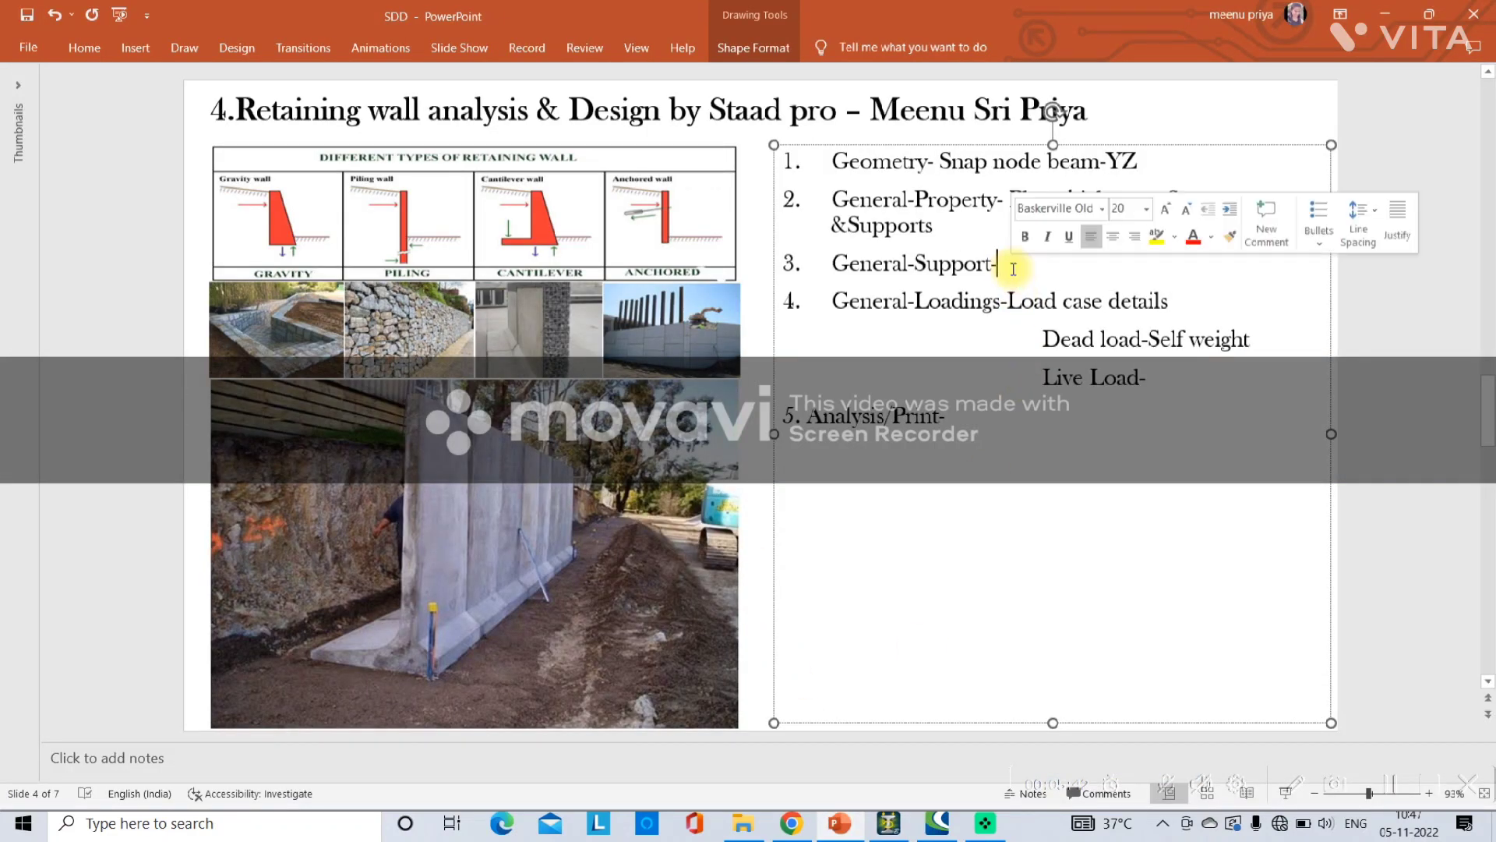
type("Fixed")
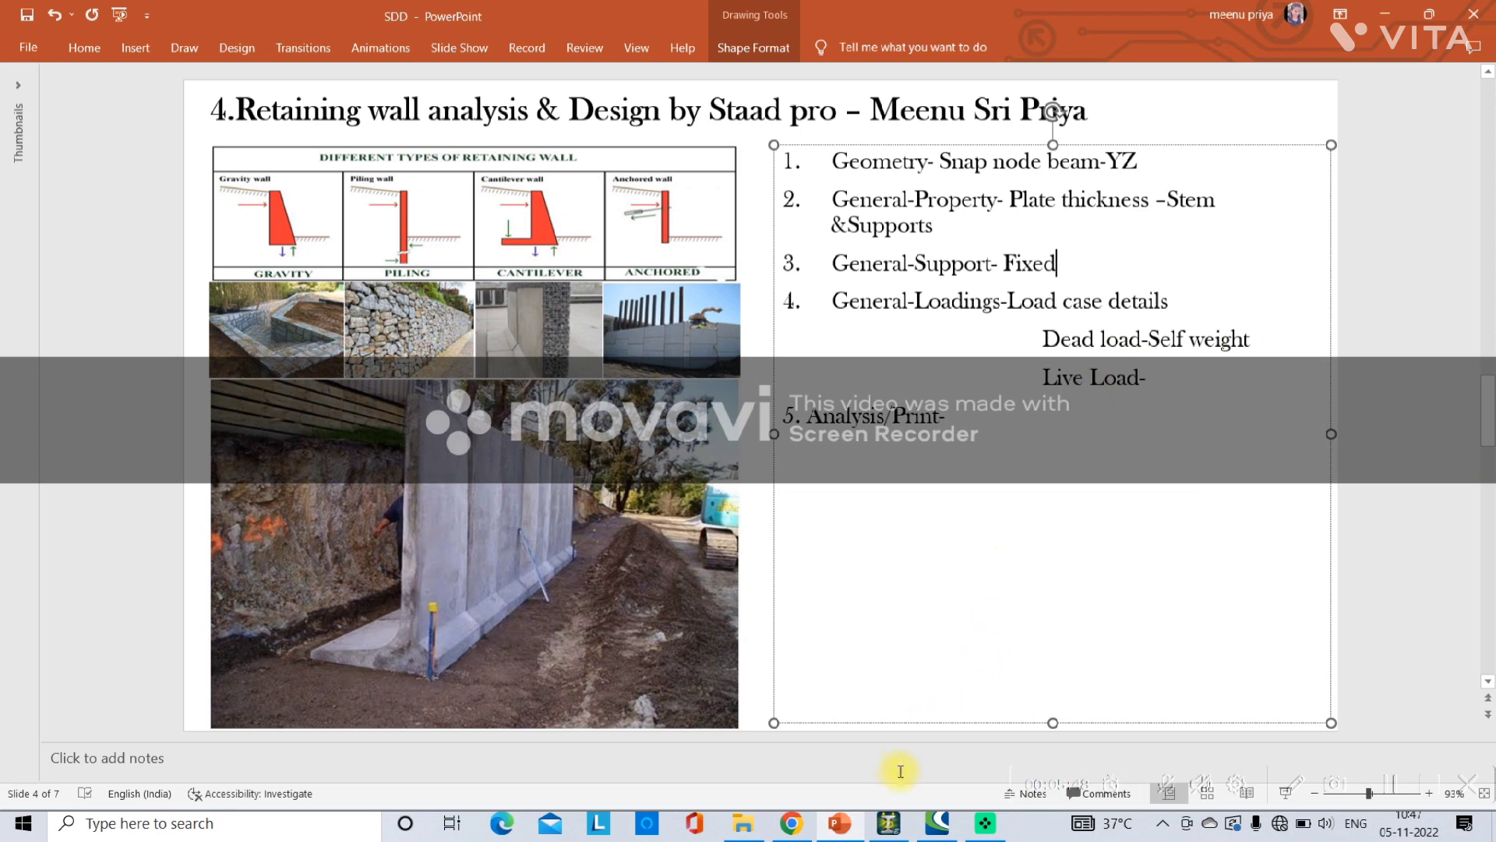
left_click(888, 822)
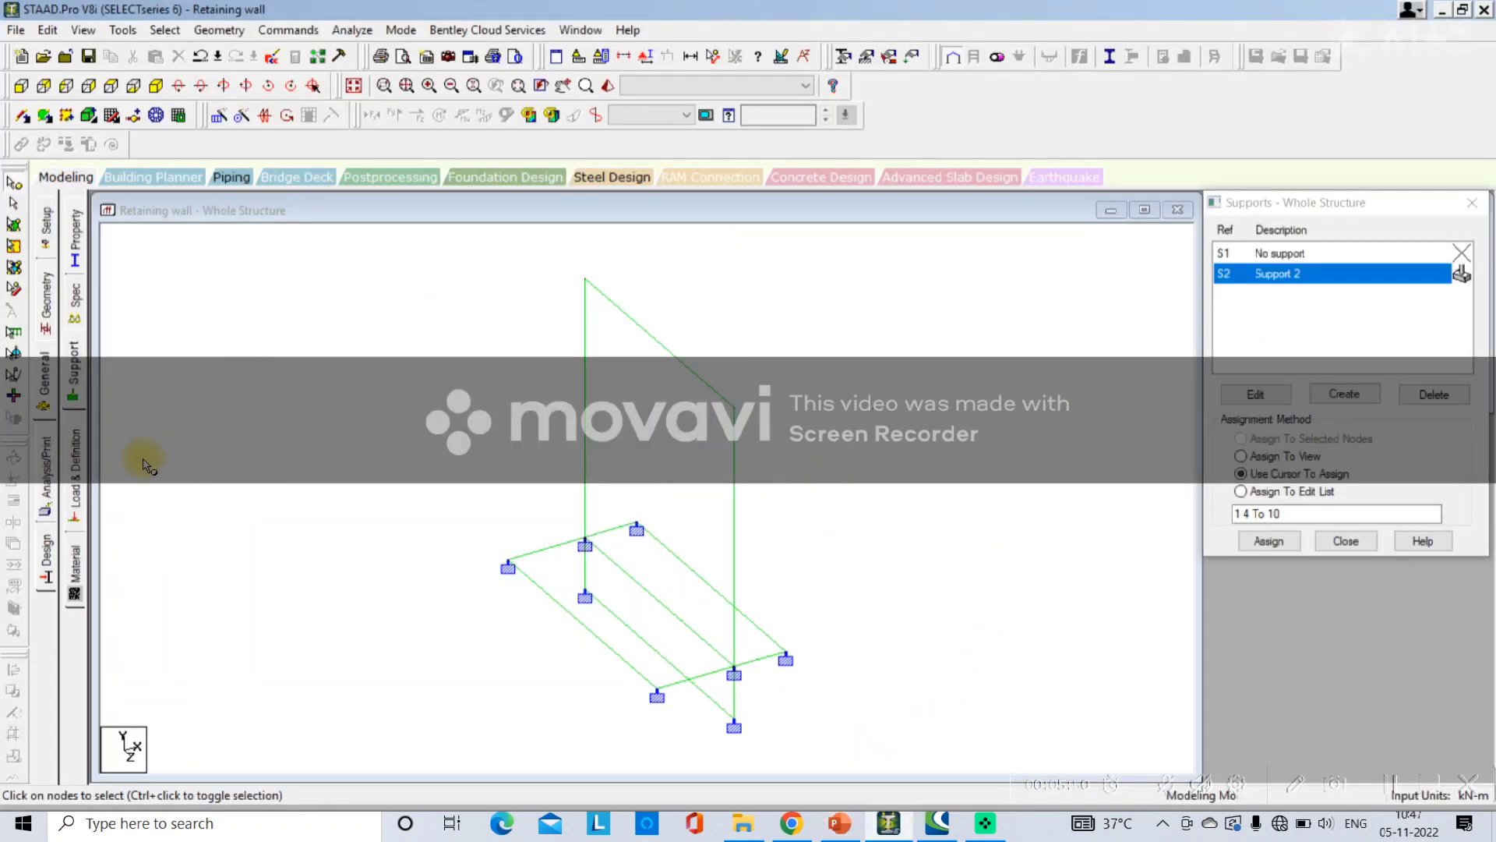
Open the load and definition settings and save the modified structure
left_click(76, 460)
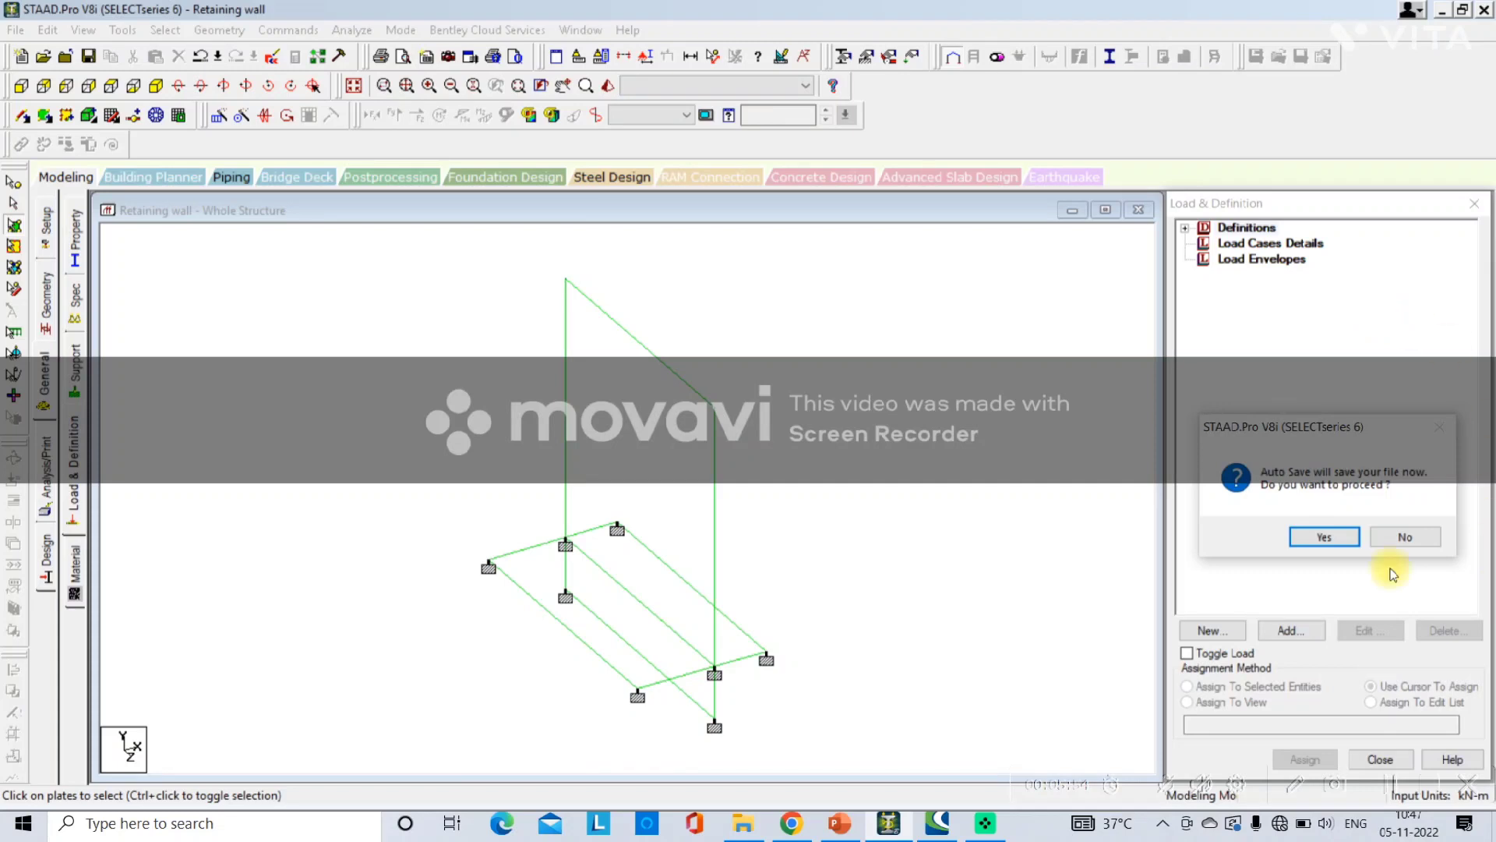
left_click(1325, 536)
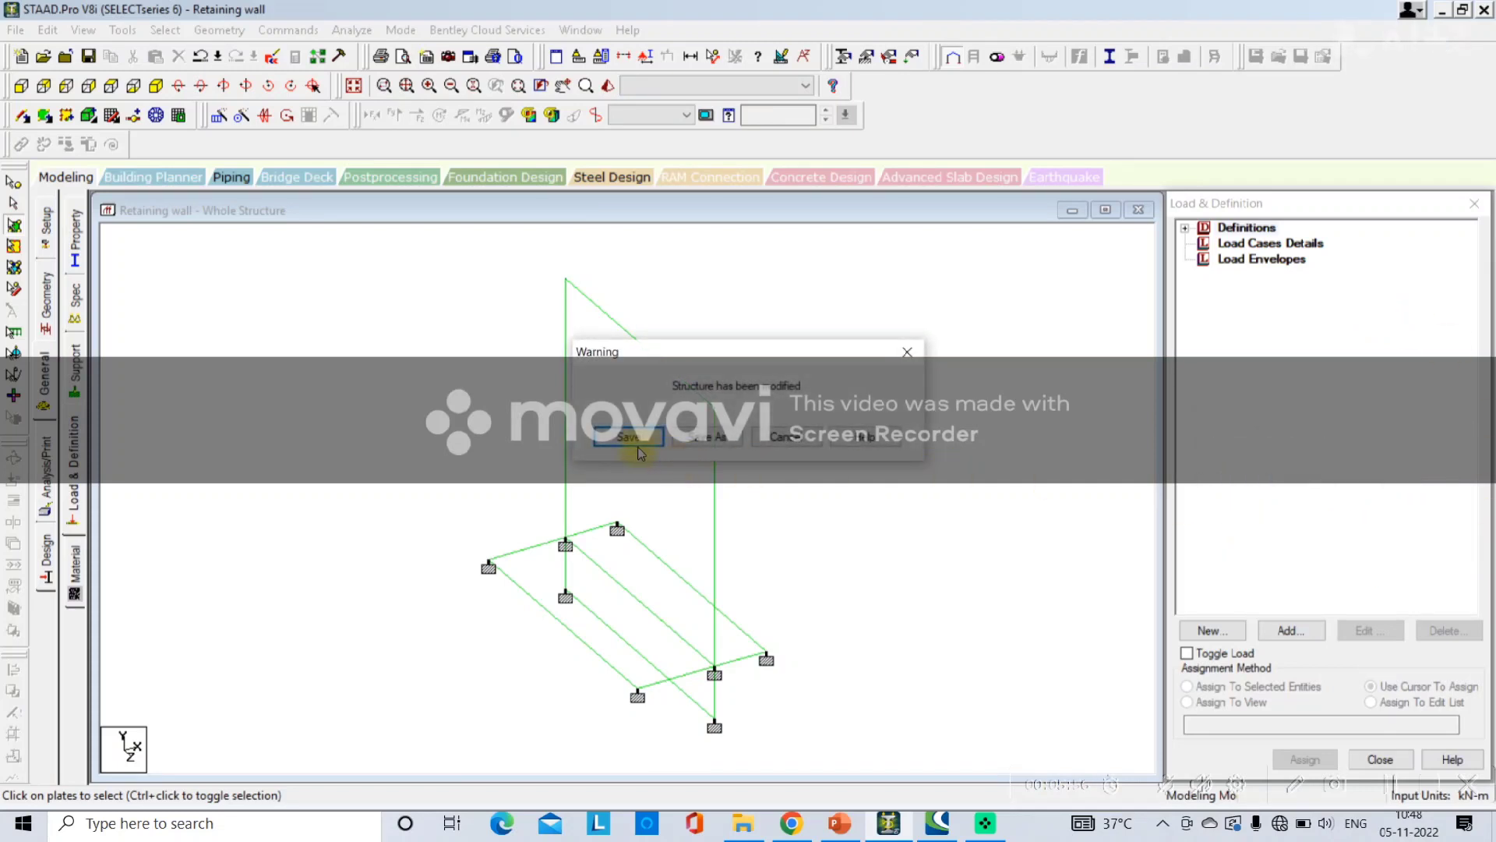
left_click(633, 438)
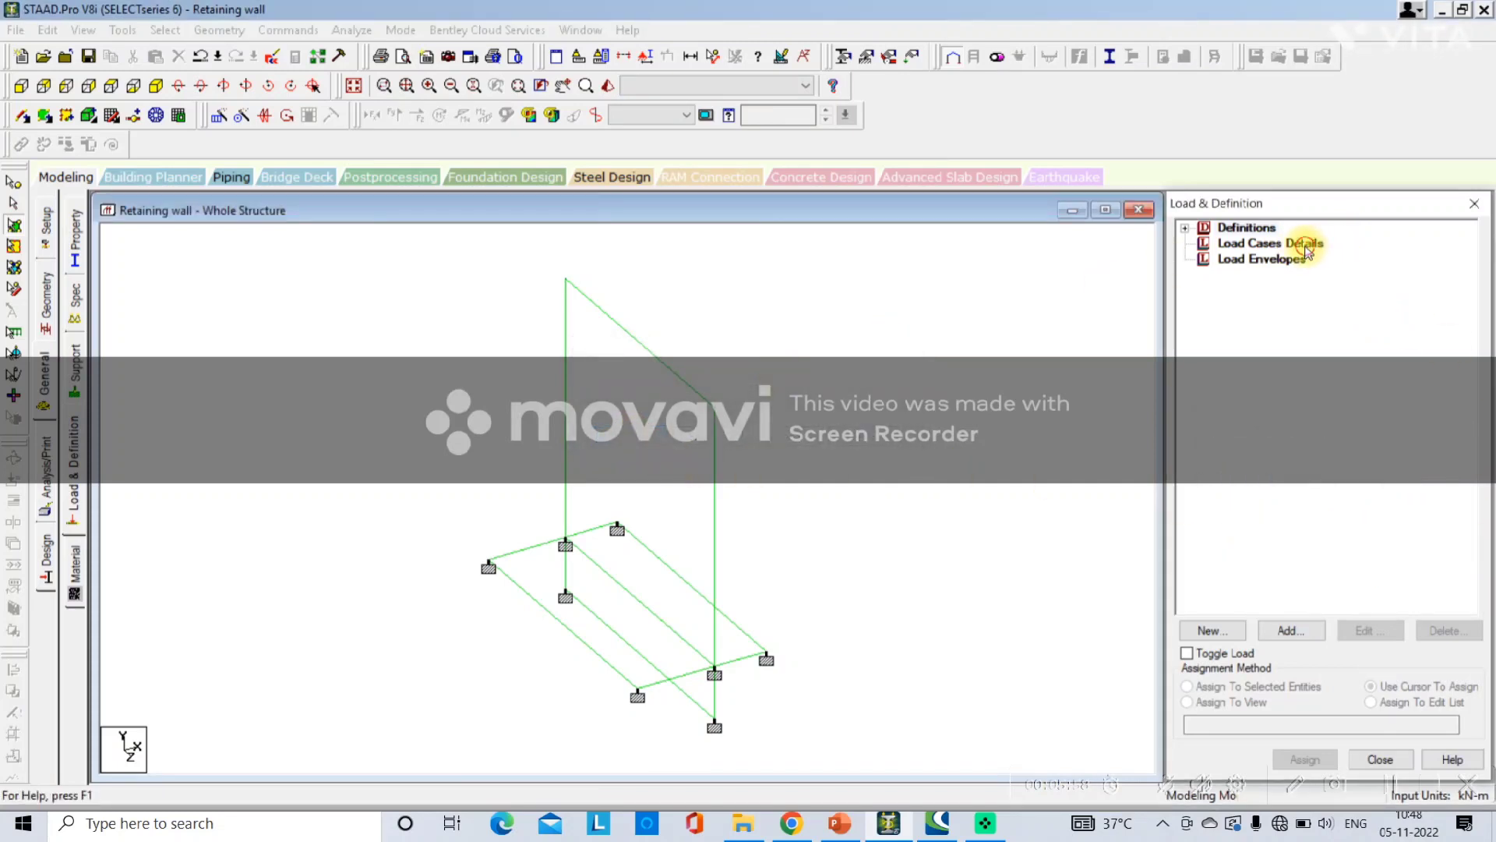
Add primary load case 1 with loading type Dead and the title "Dead load"
left_click(1231, 243)
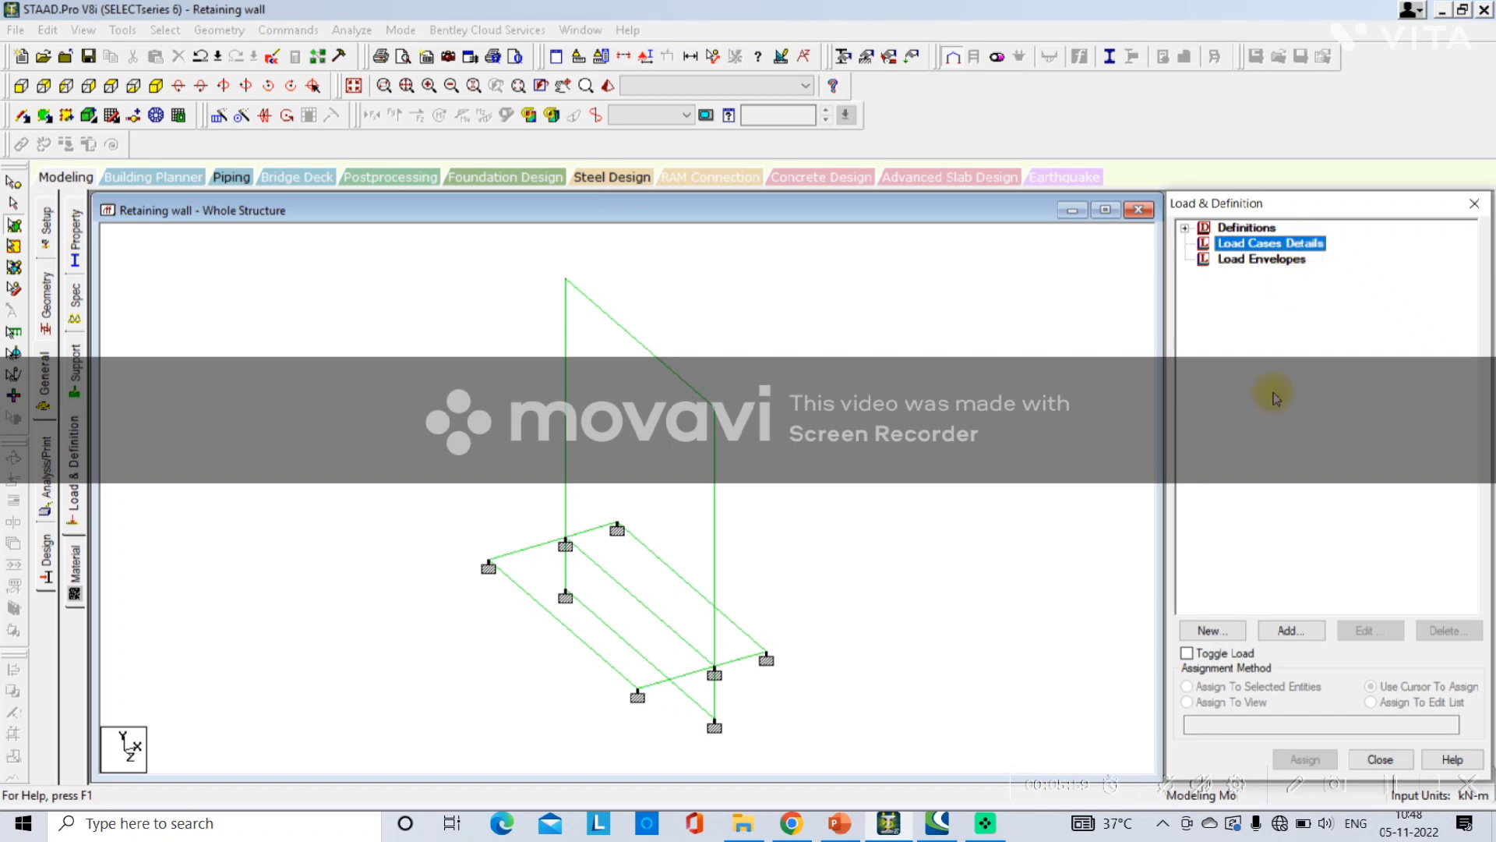
left_click(1291, 630)
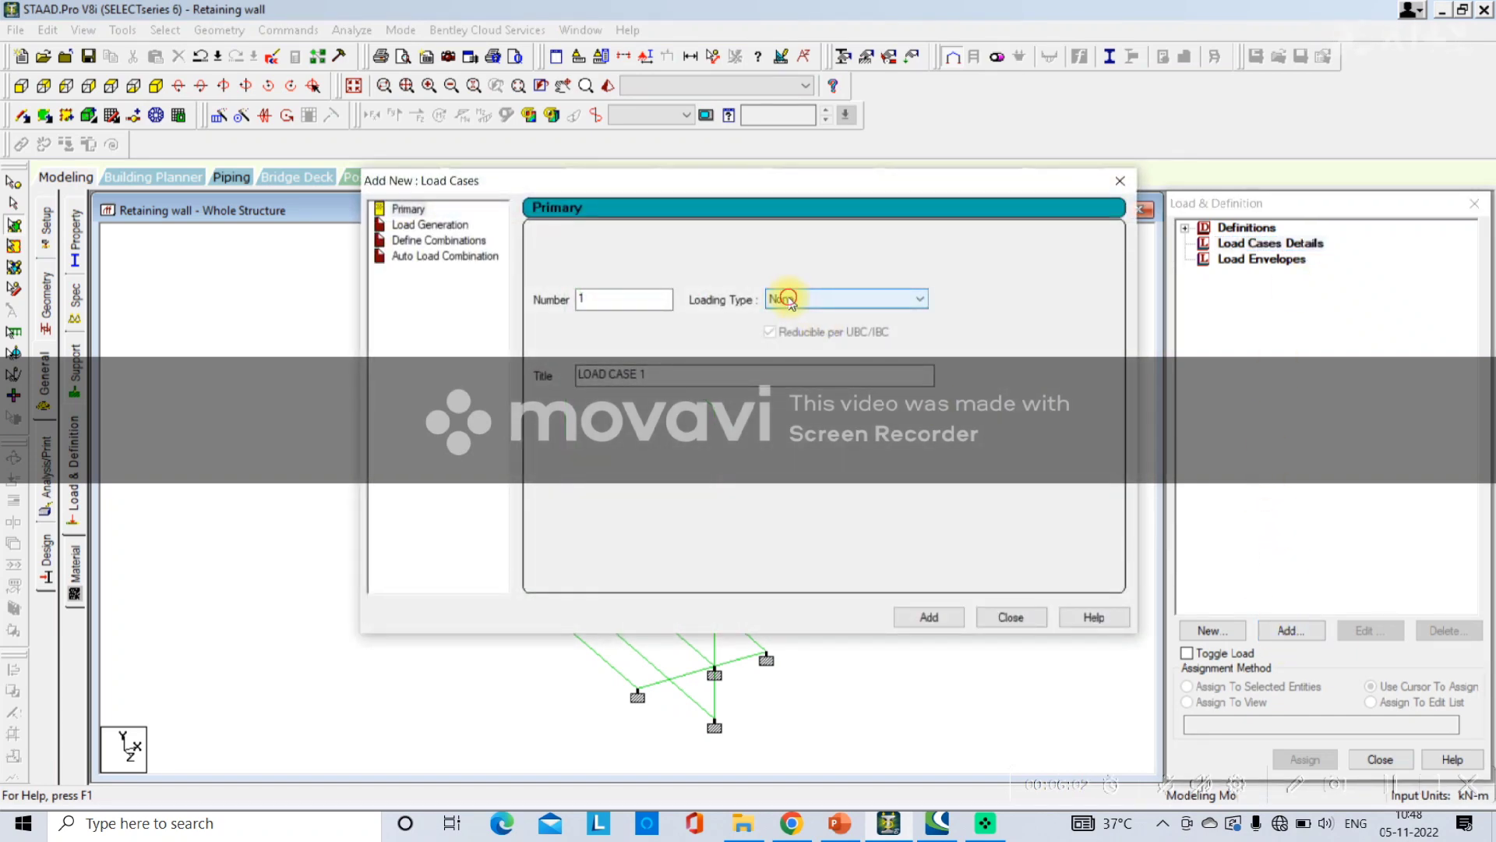
left_click(789, 299)
left_click(790, 317)
left_click_drag(676, 376, 457, 358)
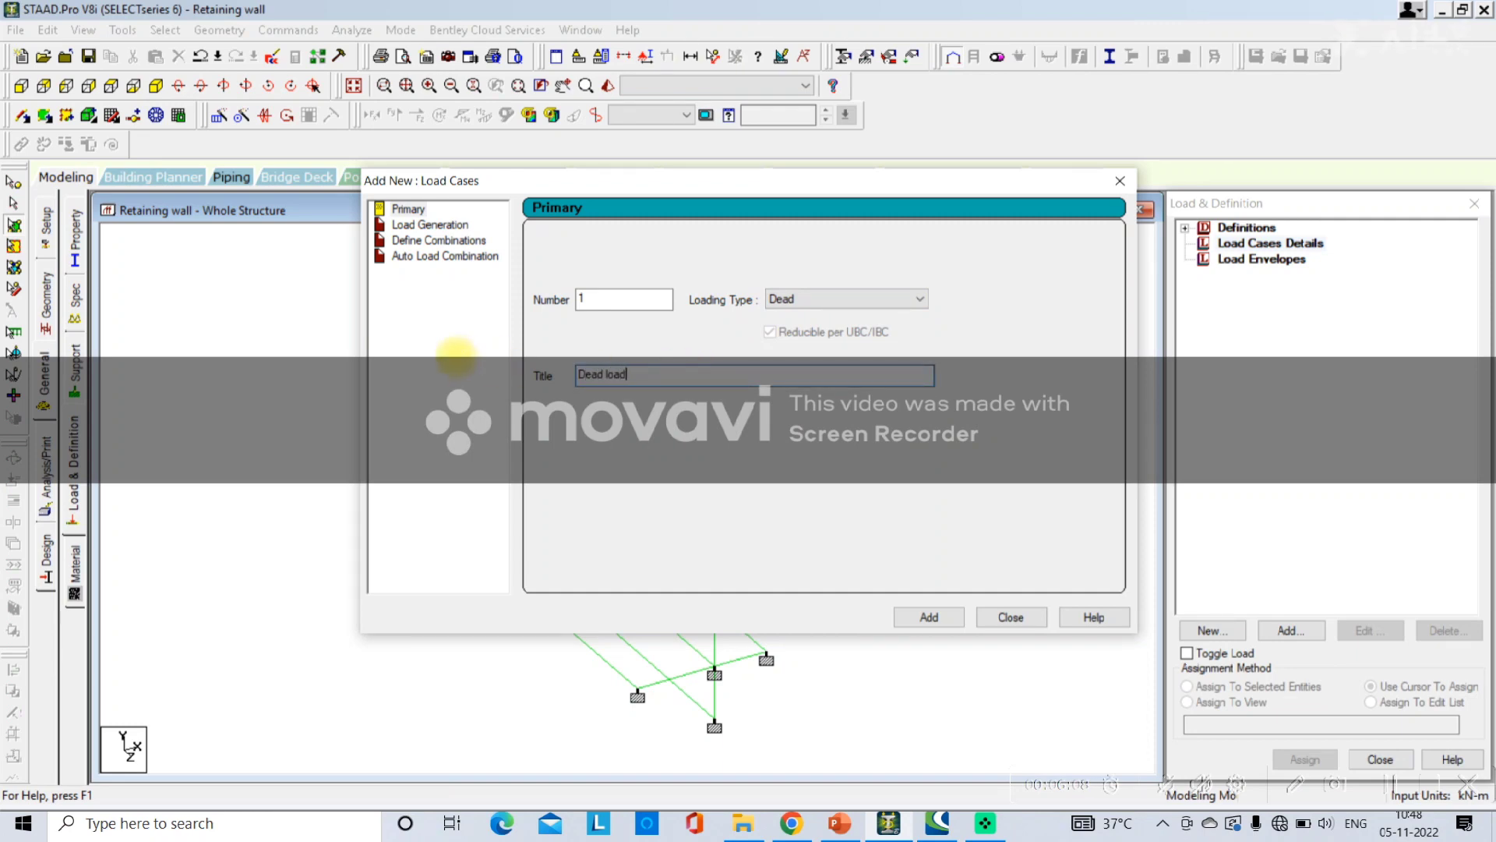
left_click(928, 617)
Add primary load case 2 with loading type Live and the title "Live load", then finish adding cases
left_click(868, 302)
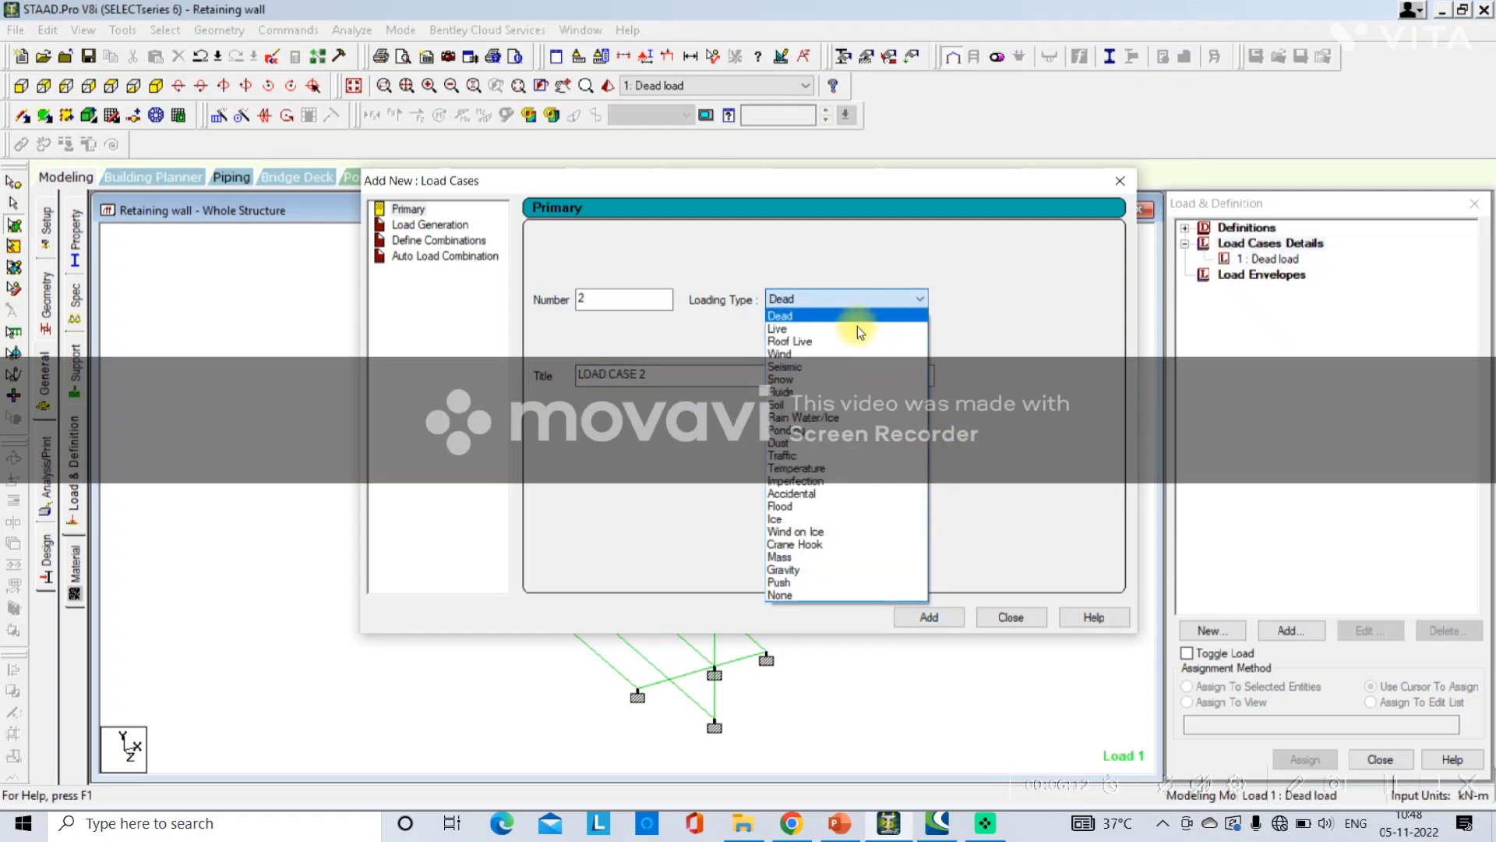
left_click(787, 329)
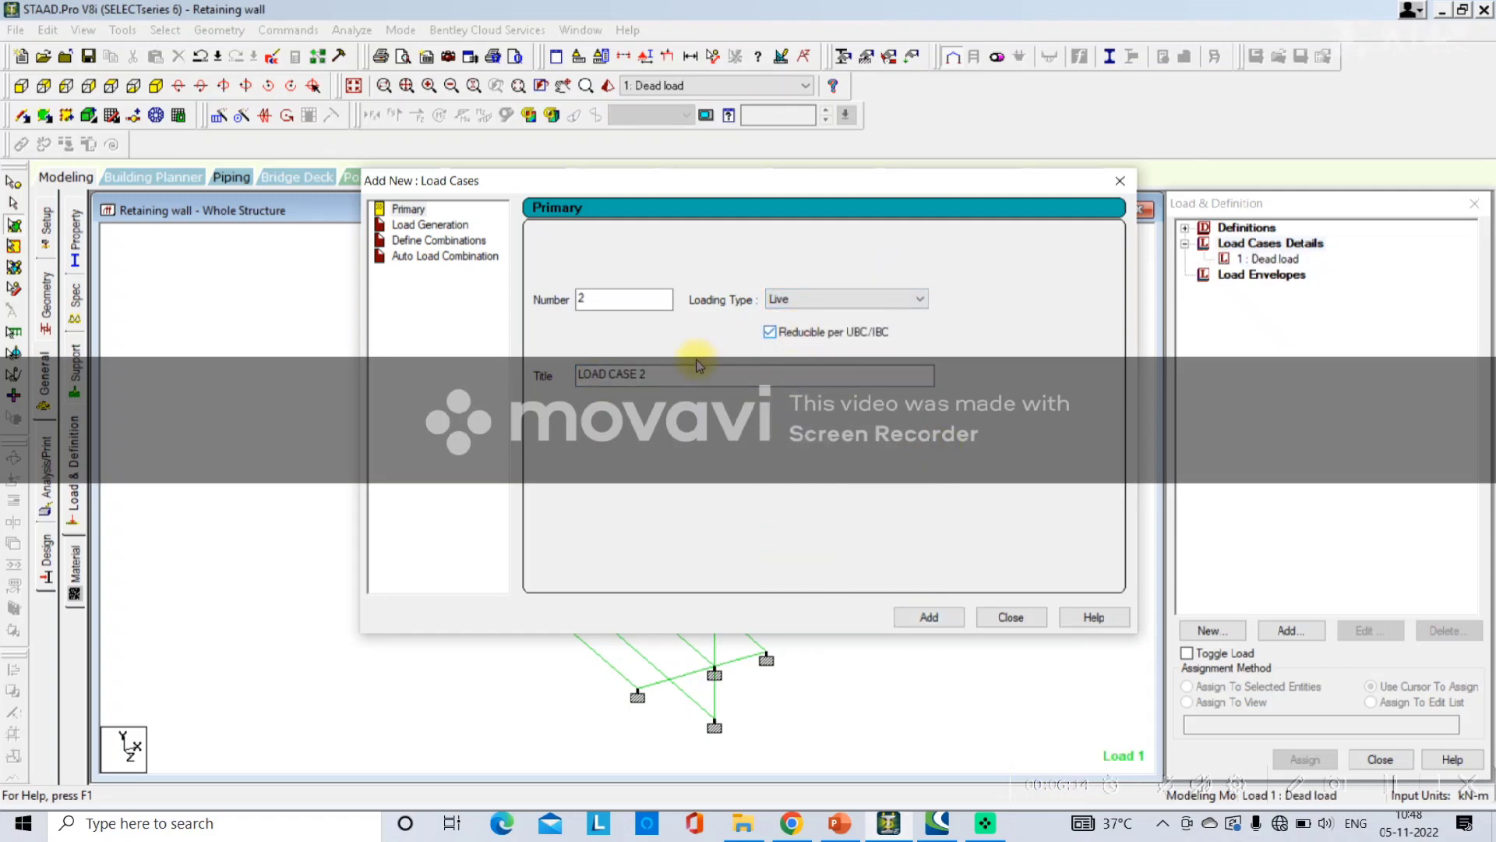
left_click_drag(674, 376, 487, 377)
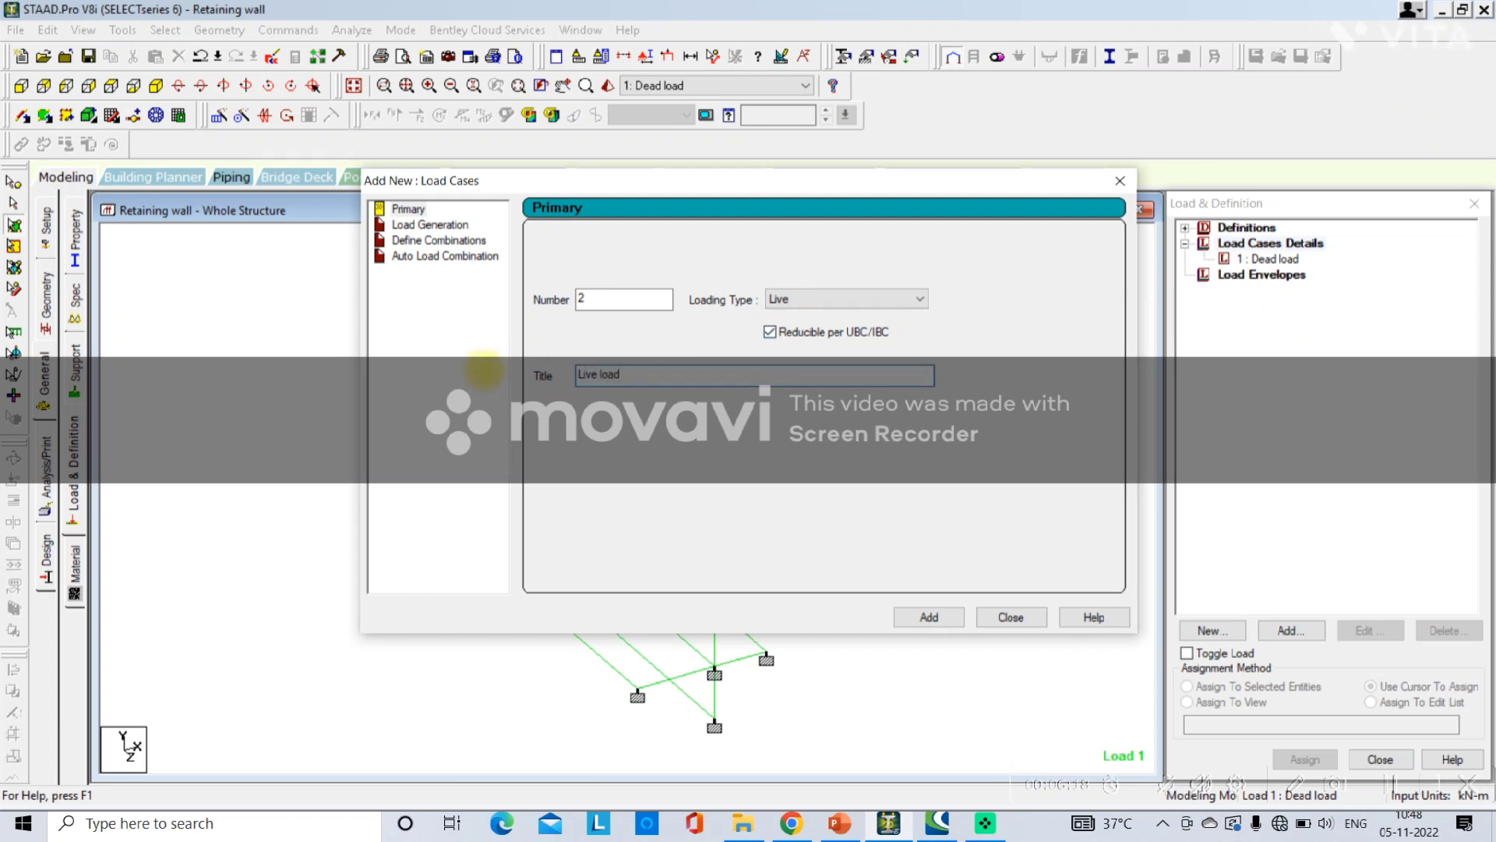
type("Live load")
left_click(927, 617)
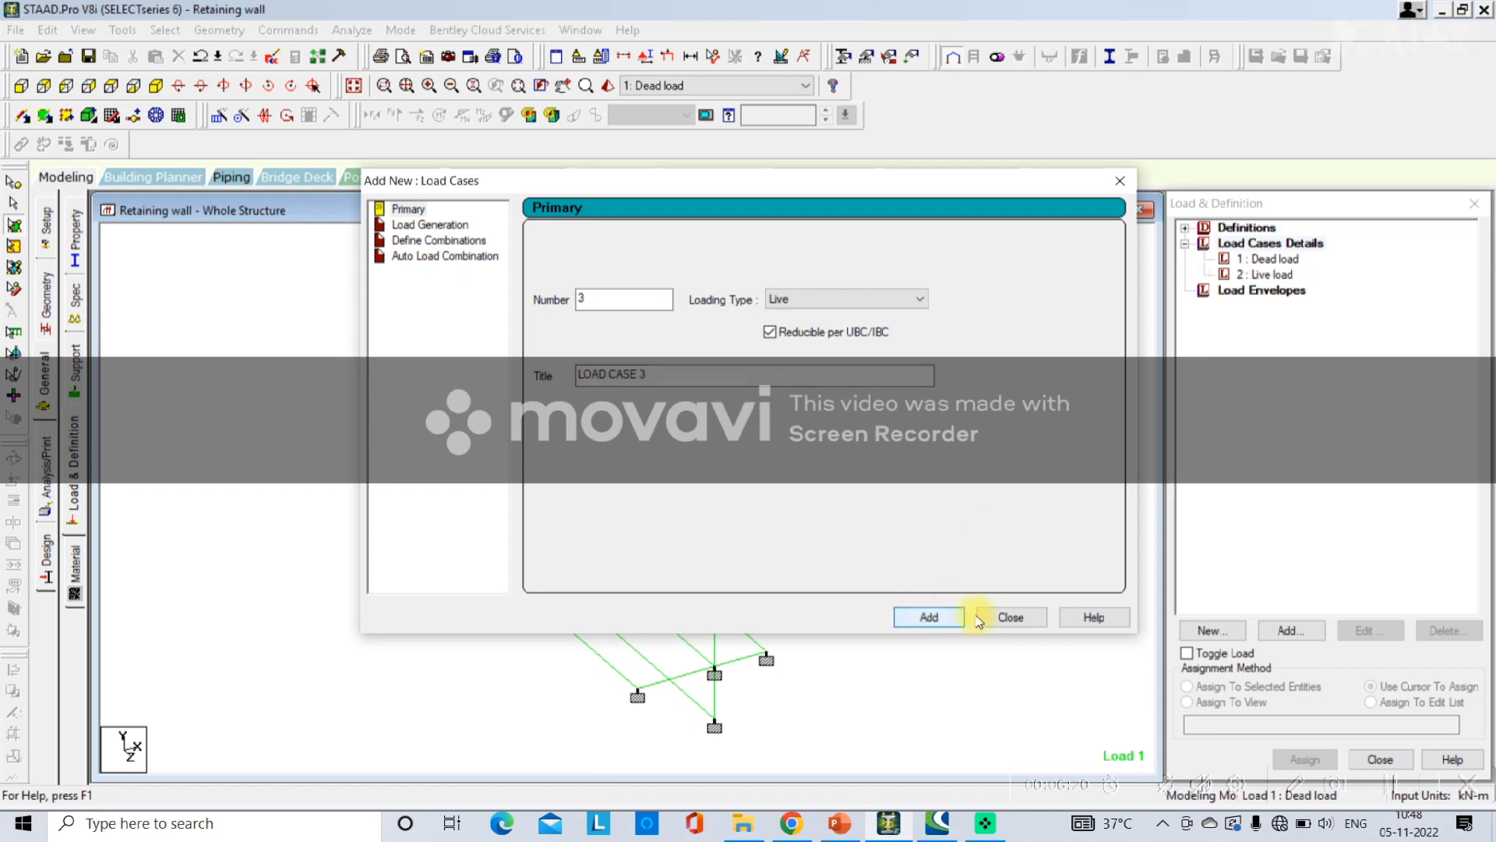
left_click(1011, 618)
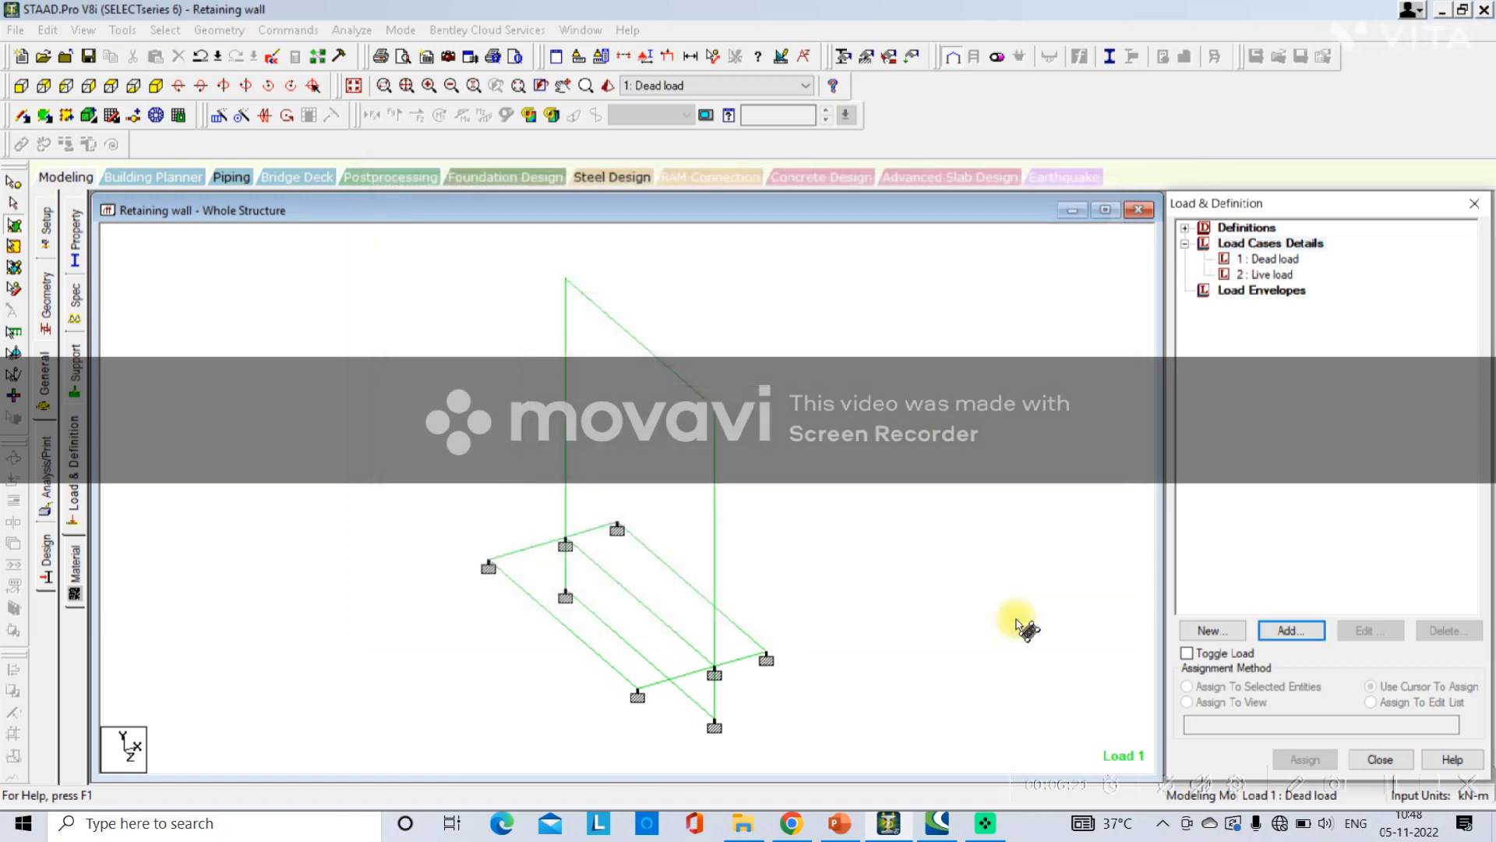
Add a selfweight load in the Y direction with factor -1 to the Dead load case
left_click(1262, 259)
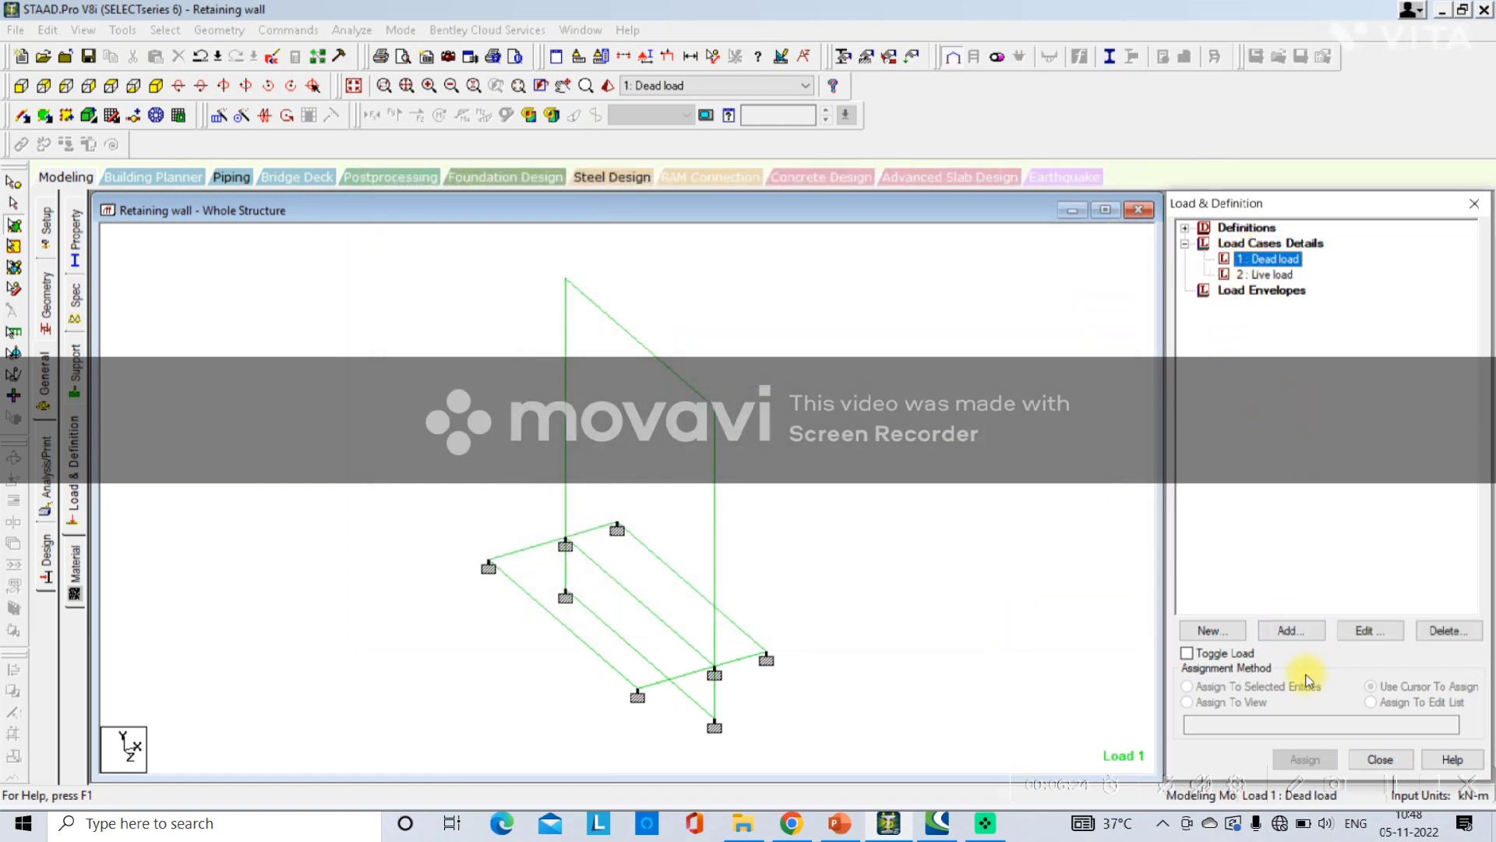
left_click(1289, 633)
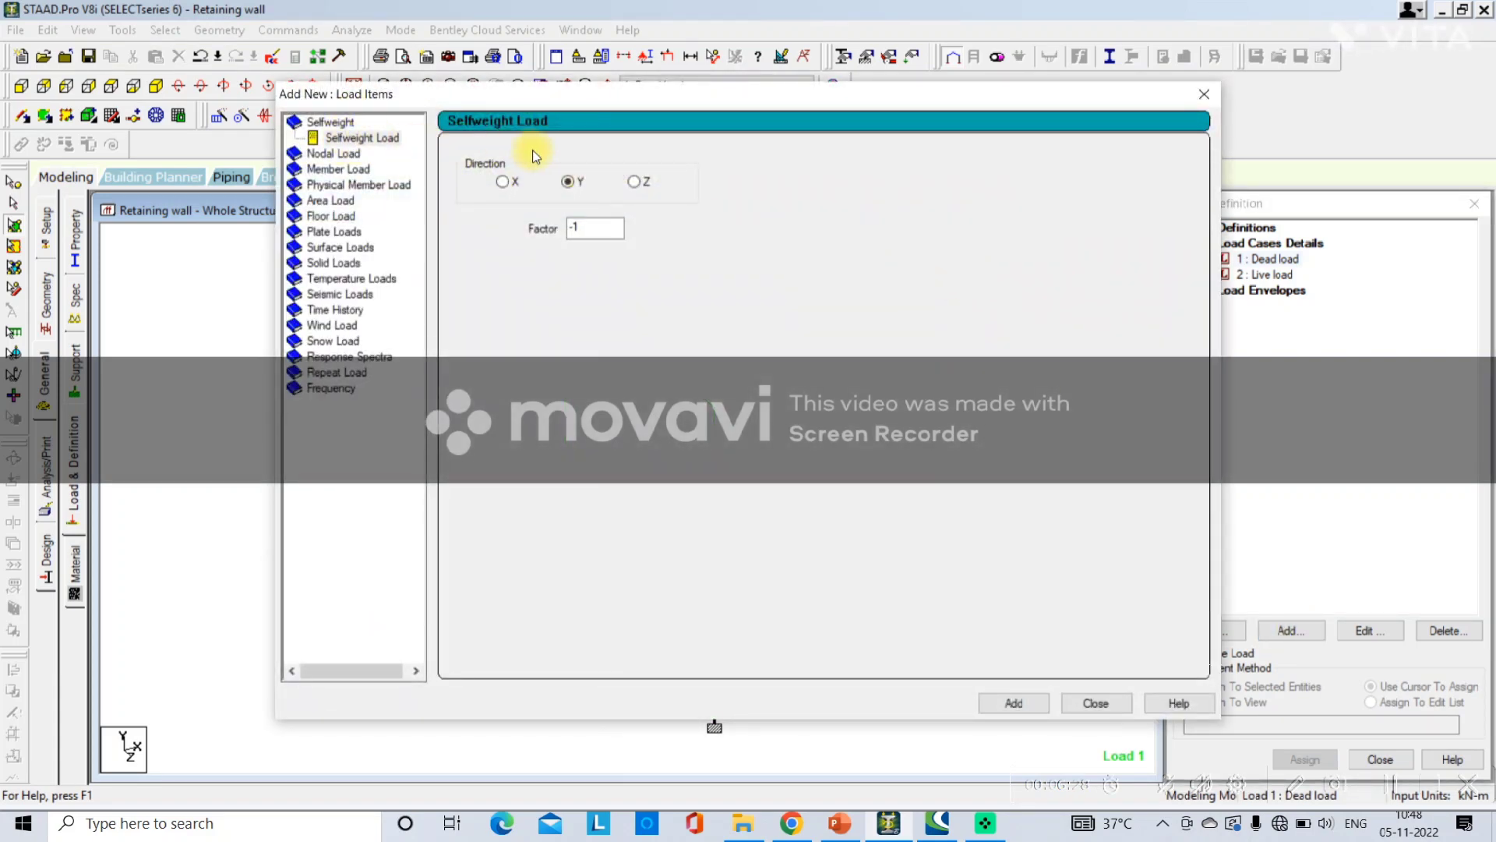
left_click(993, 703)
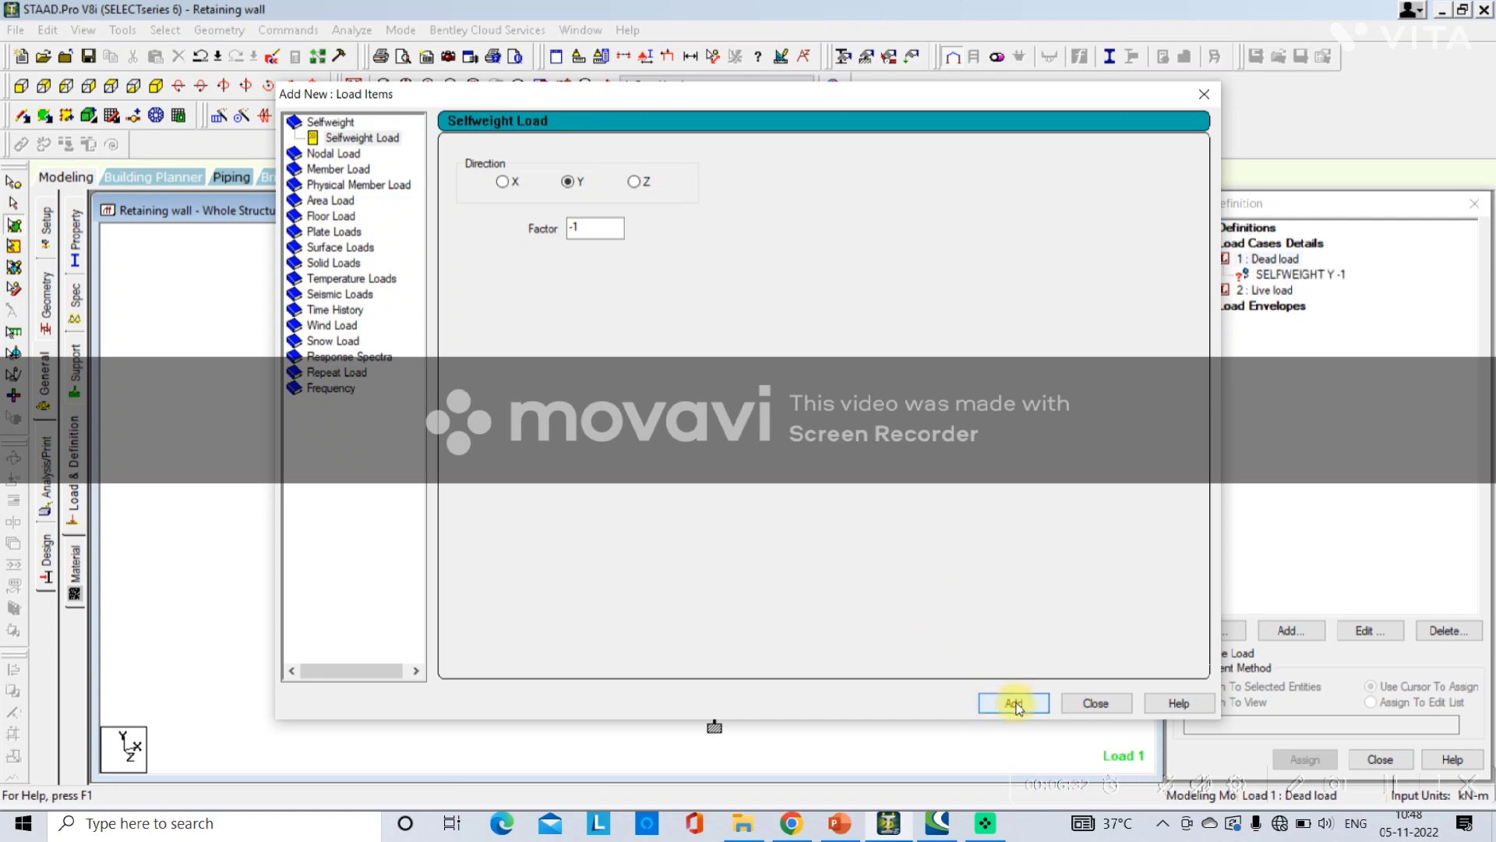
left_click(1091, 703)
Assign the selfweight load to the whole structure using Assign To View
left_click(1275, 275)
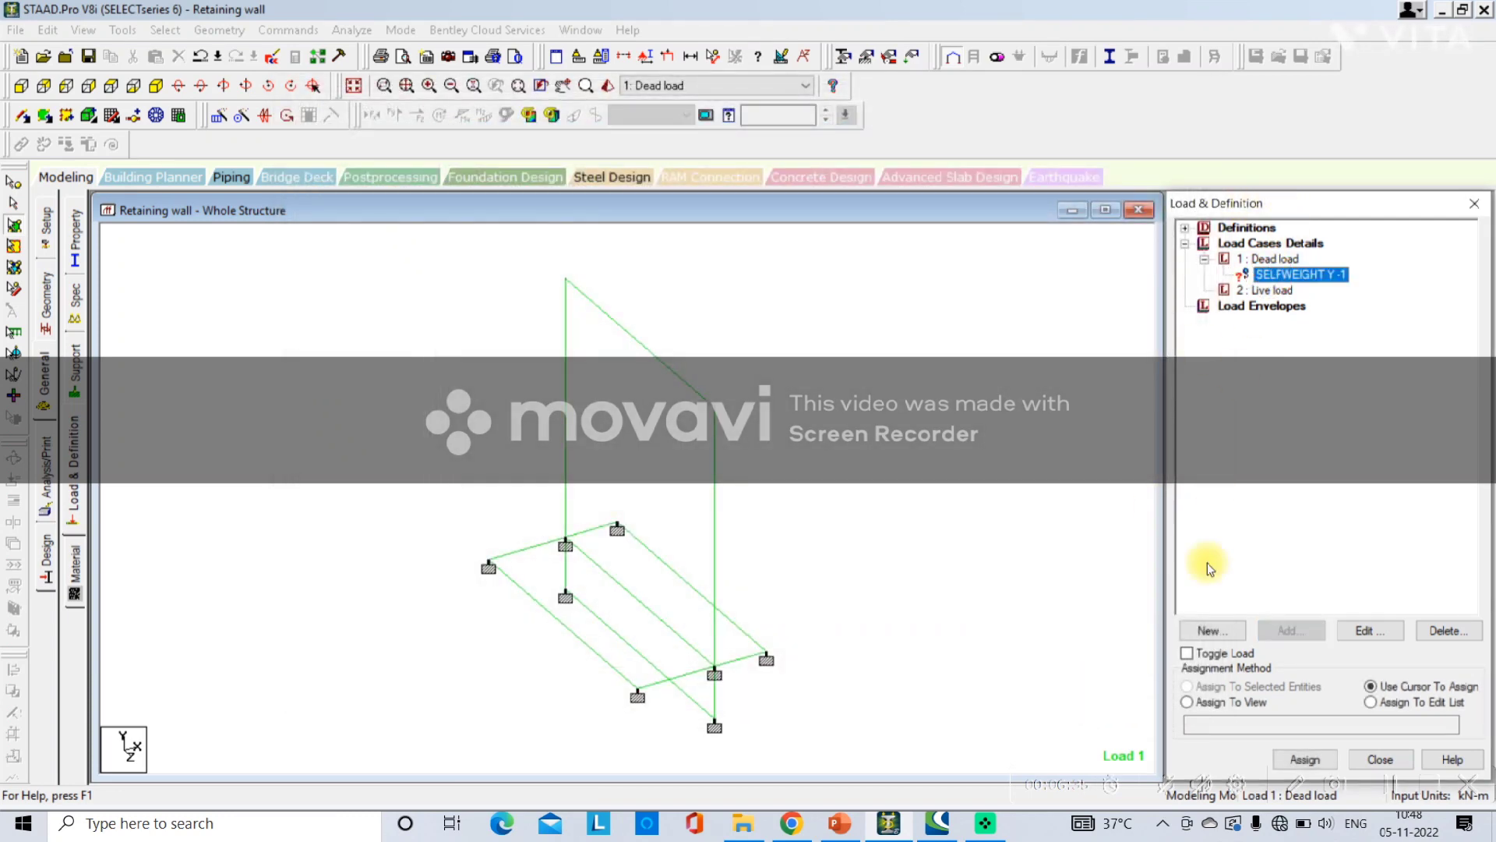
left_click(1187, 702)
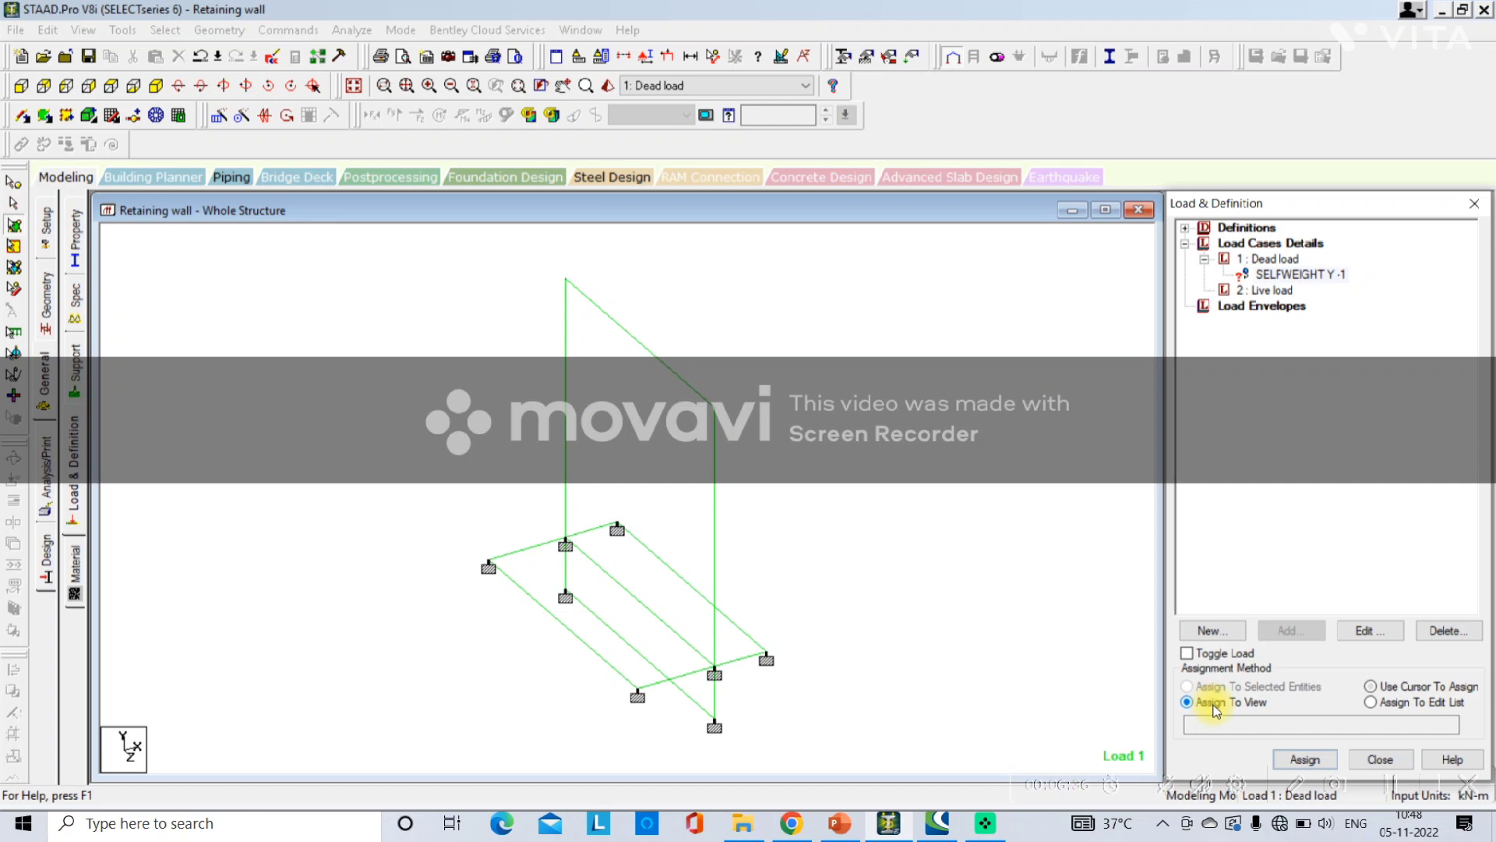
left_click(1301, 760)
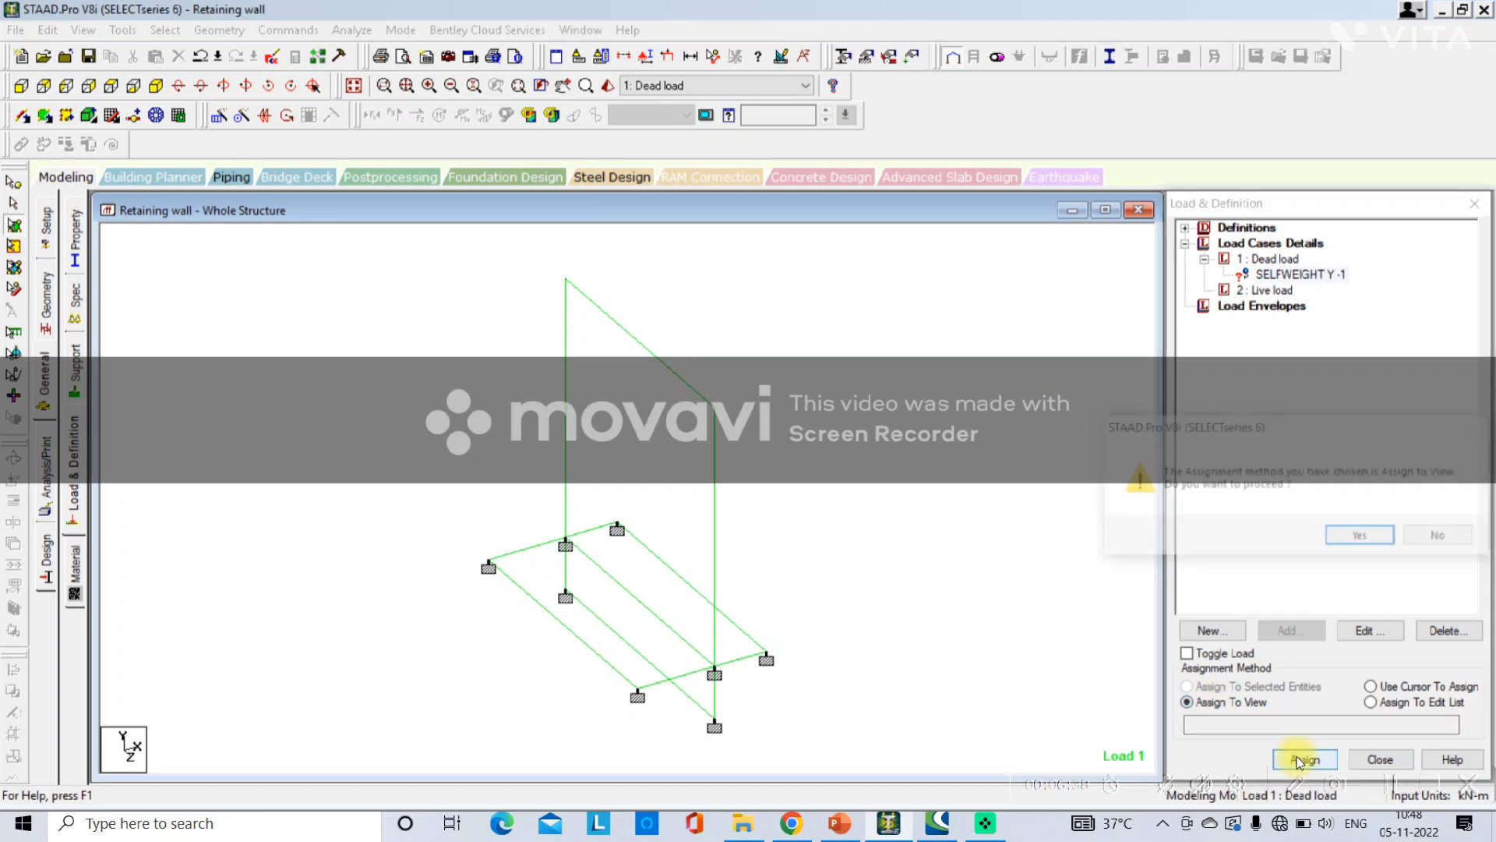
left_click(1358, 537)
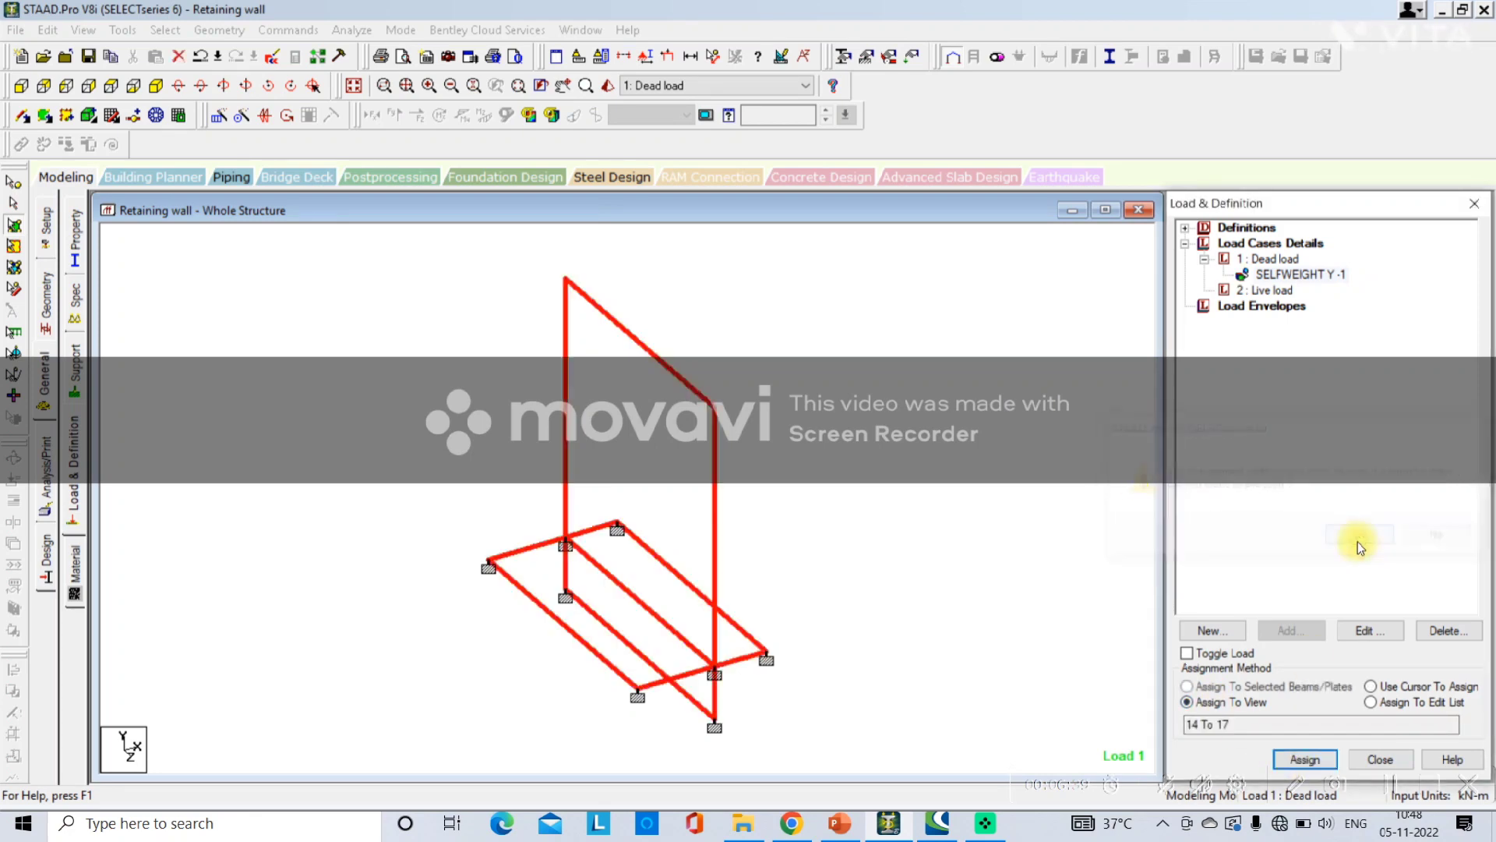
Choose the Live load case and open the Pressure on Full Plate load settings for it
left_click(1264, 290)
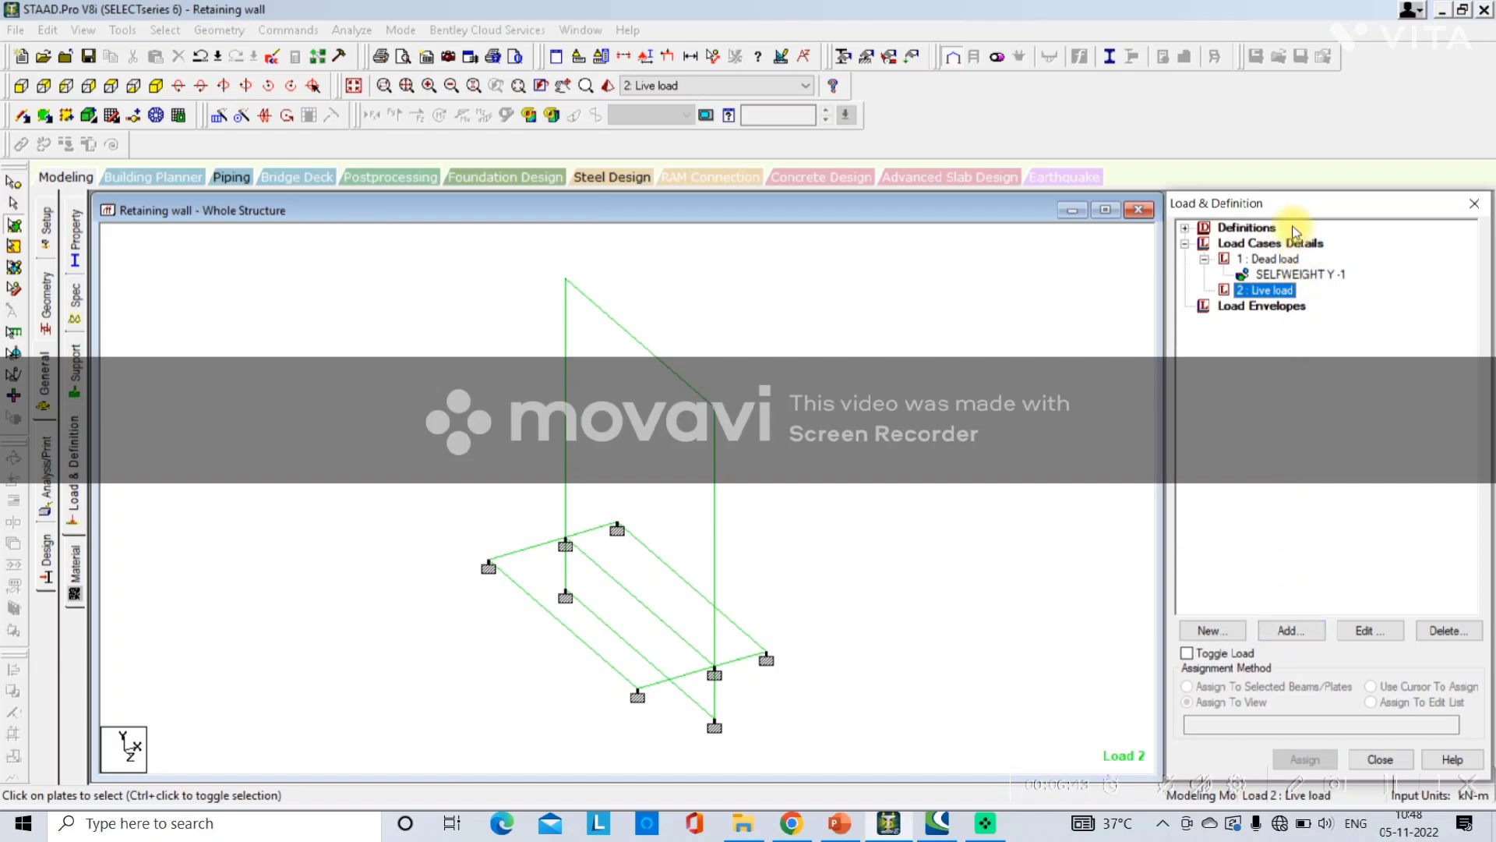
left_click_drag(1290, 206, 1290, 136)
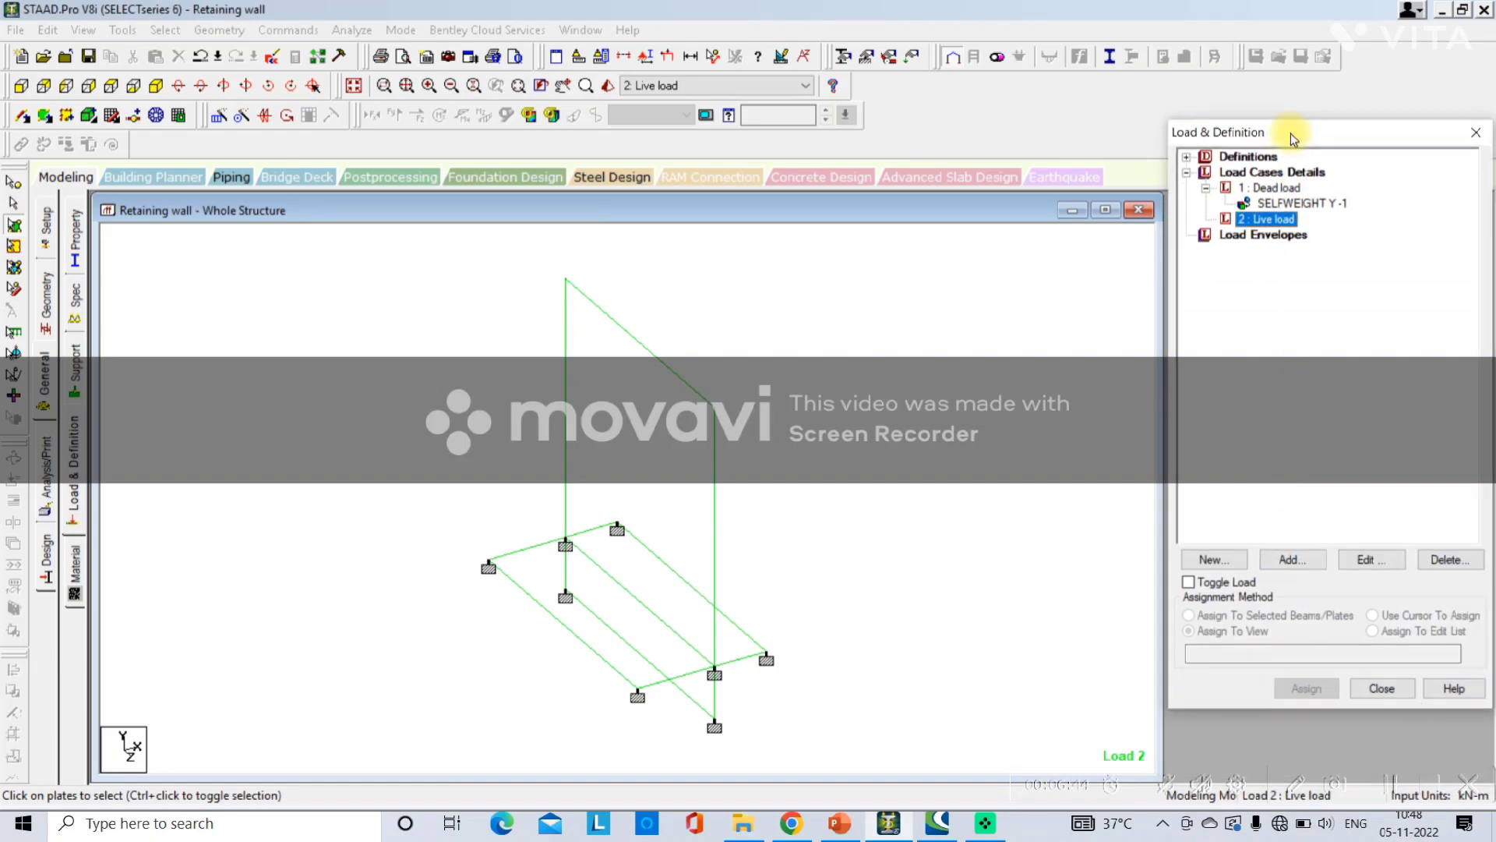
left_click(1278, 561)
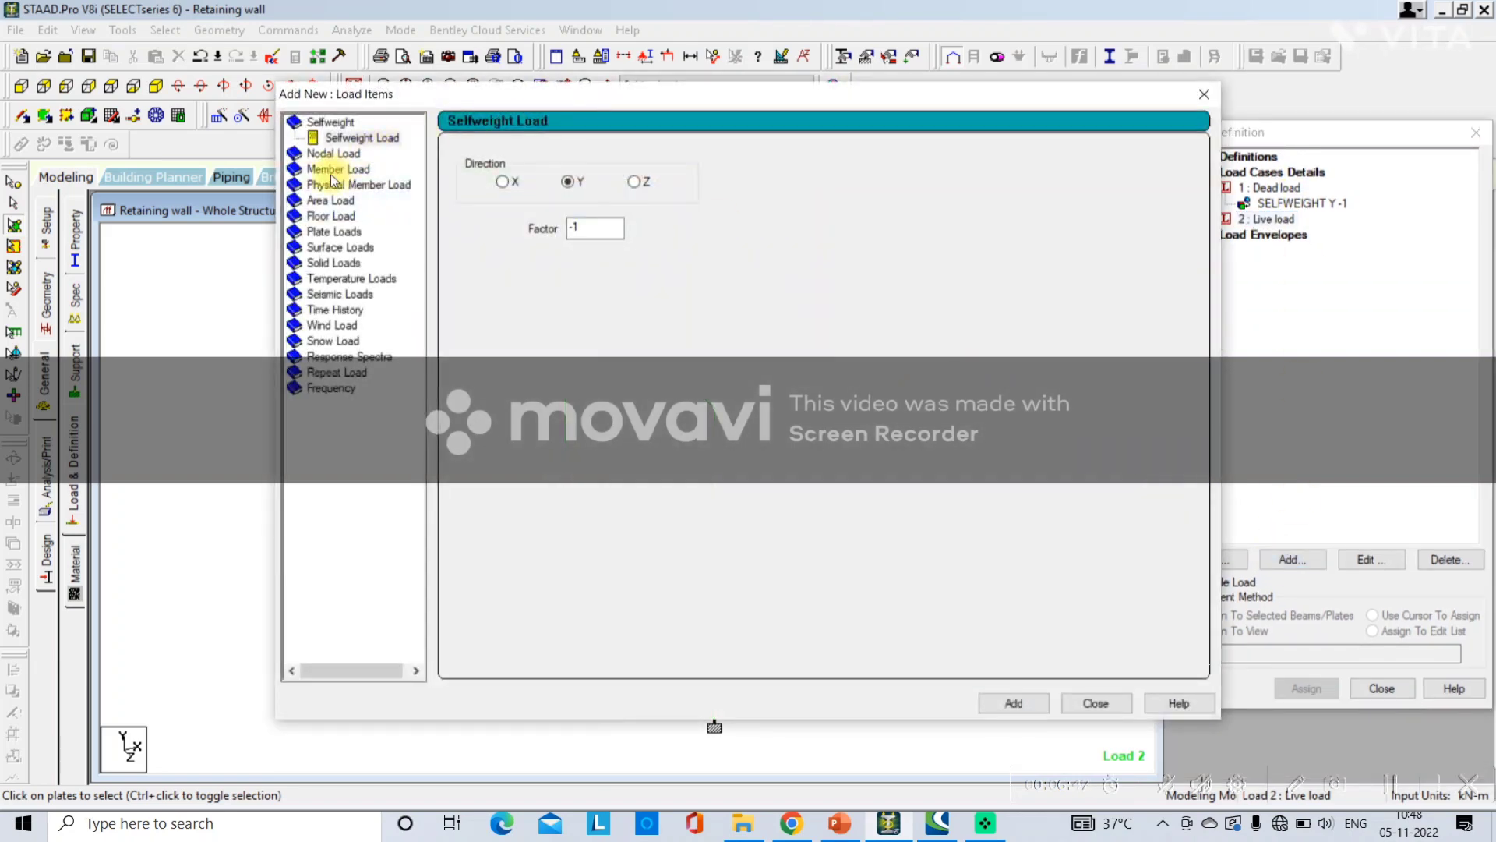
left_click(333, 232)
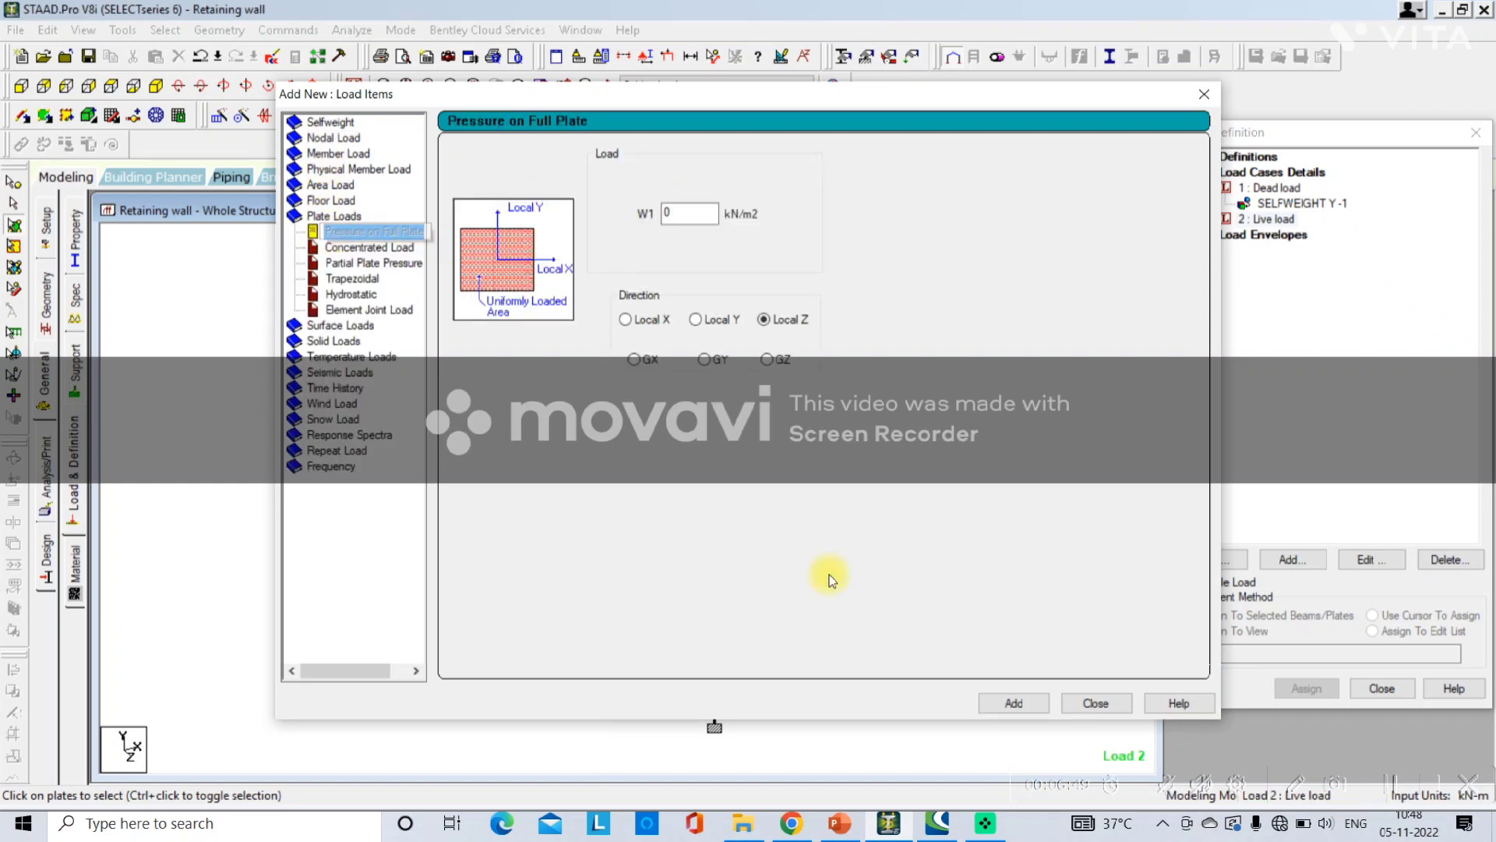
Switch to PowerPoint, add "Plate load" to the Live Load line of the notes, and return to STAAD.Pro
left_click(845, 824)
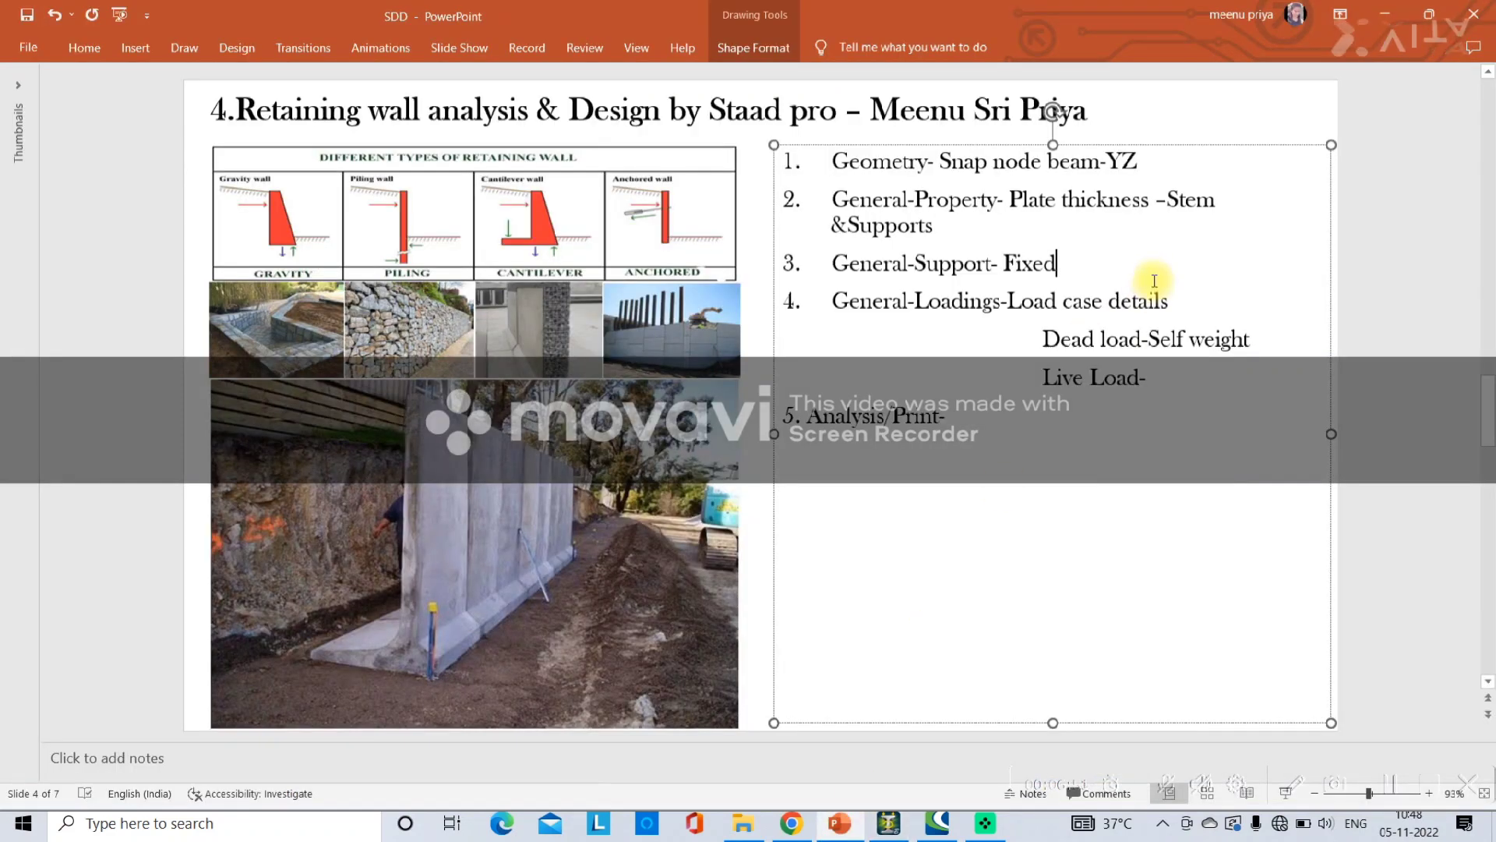
left_click(1178, 378)
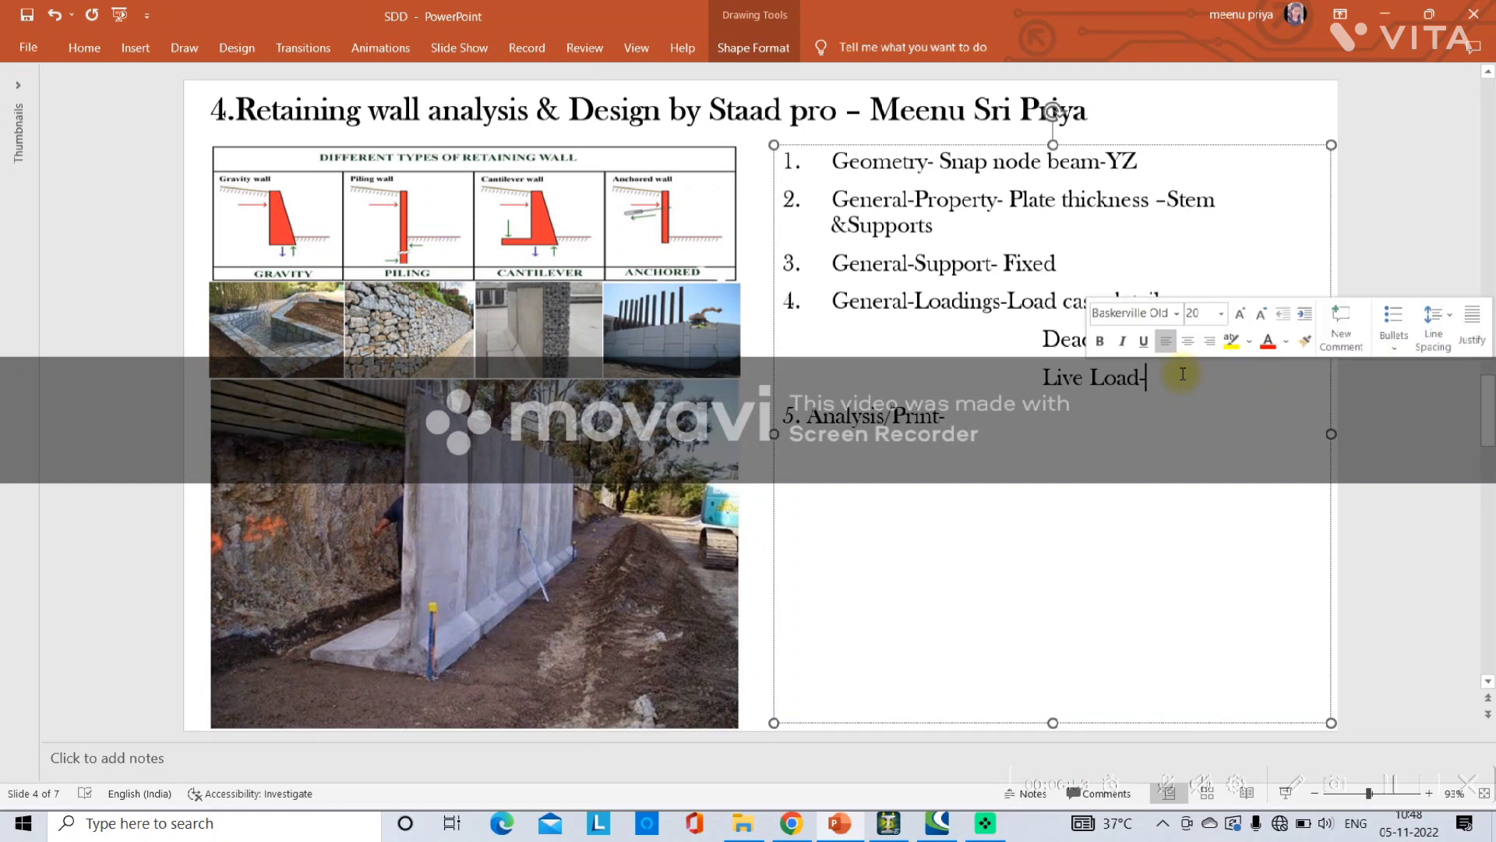
type("Plate load")
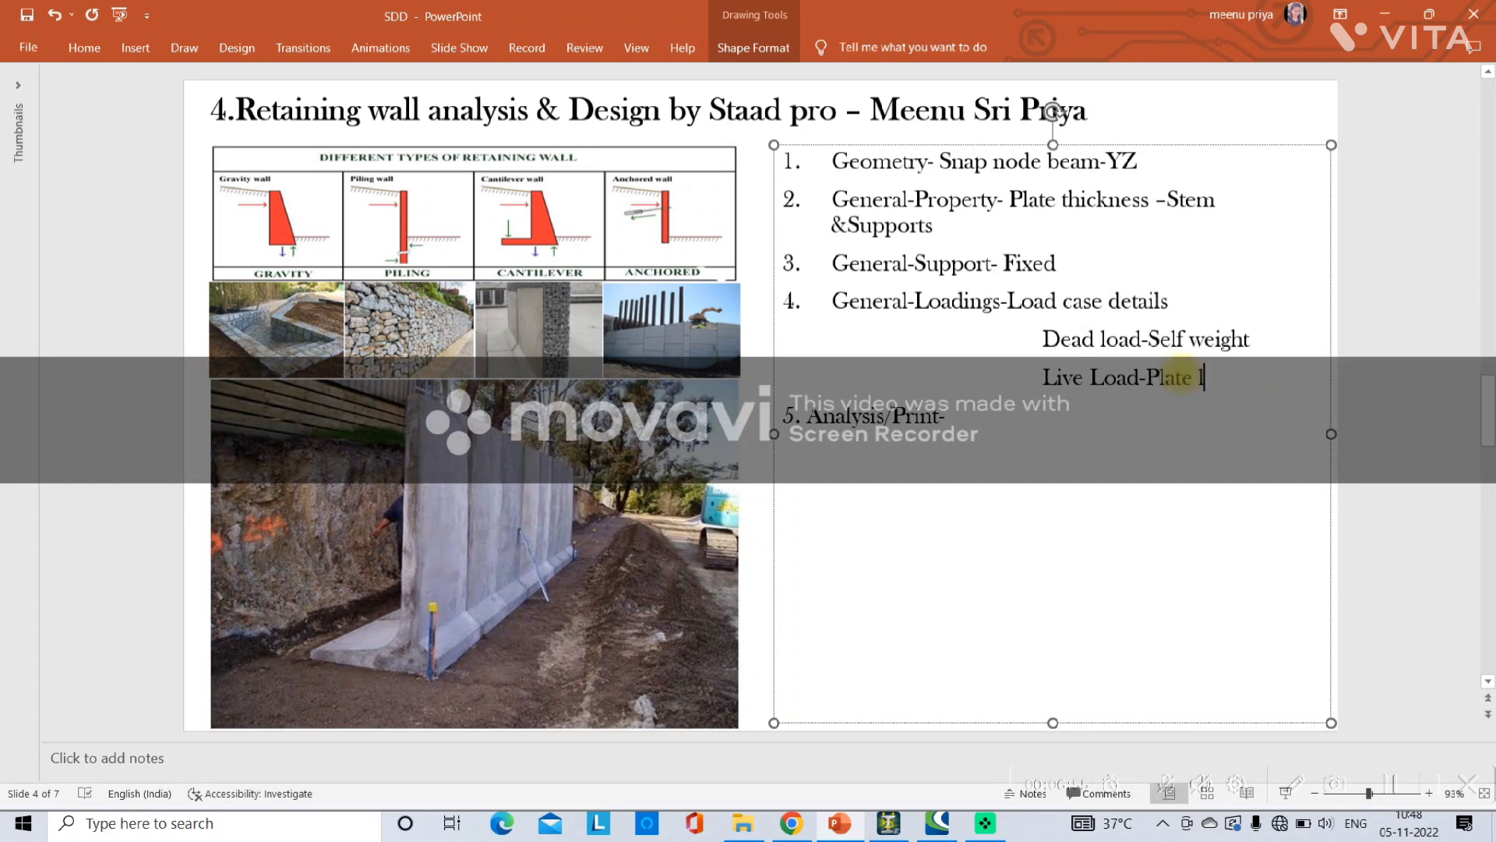
left_click(888, 823)
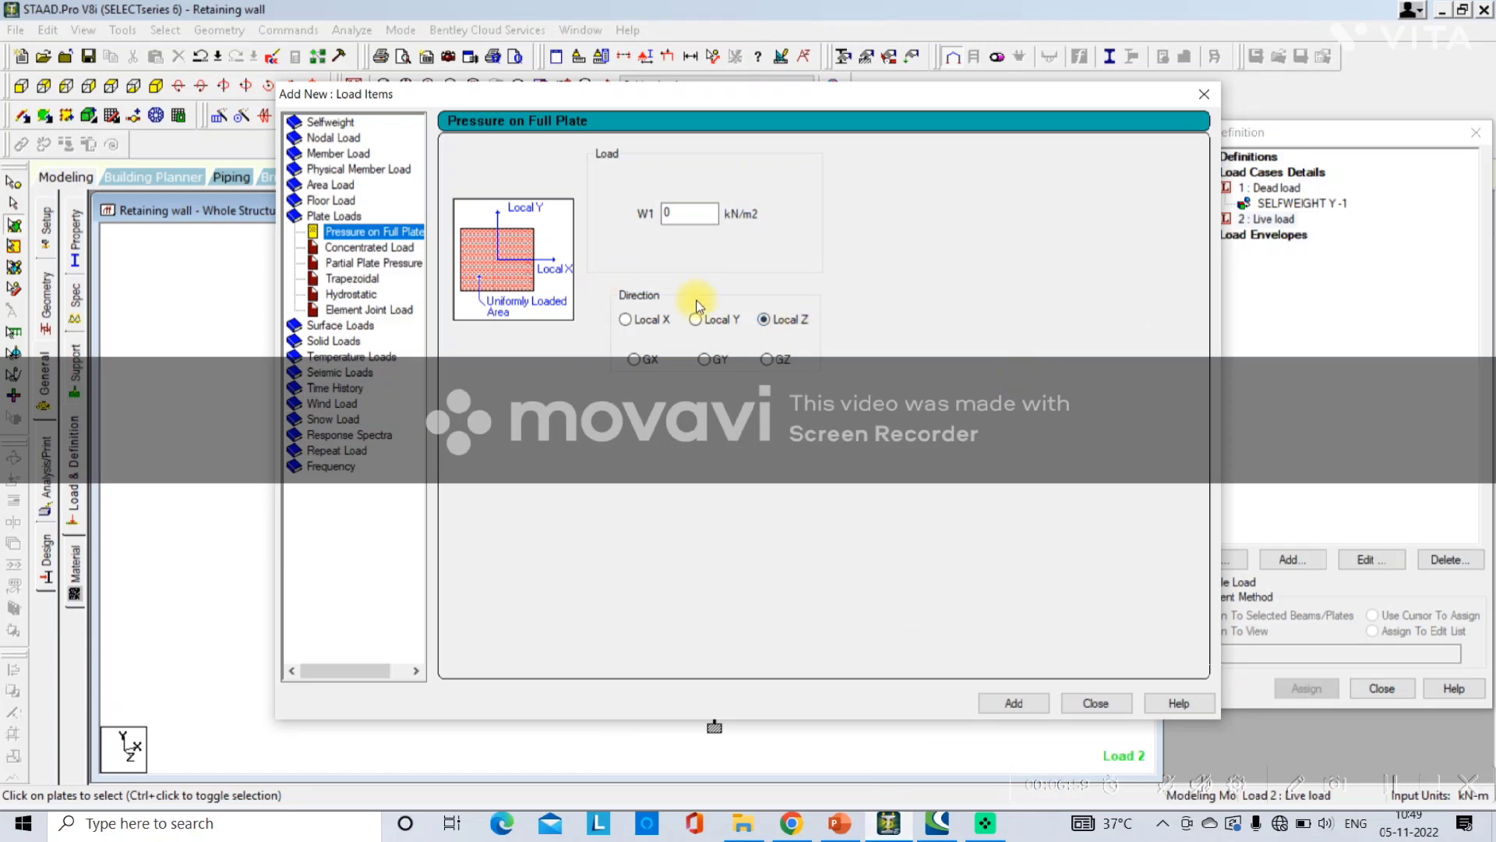
Add full-plate pressure loads of -5 kN/m2 in the GX and GY directions to the Live load case
left_click(637, 359)
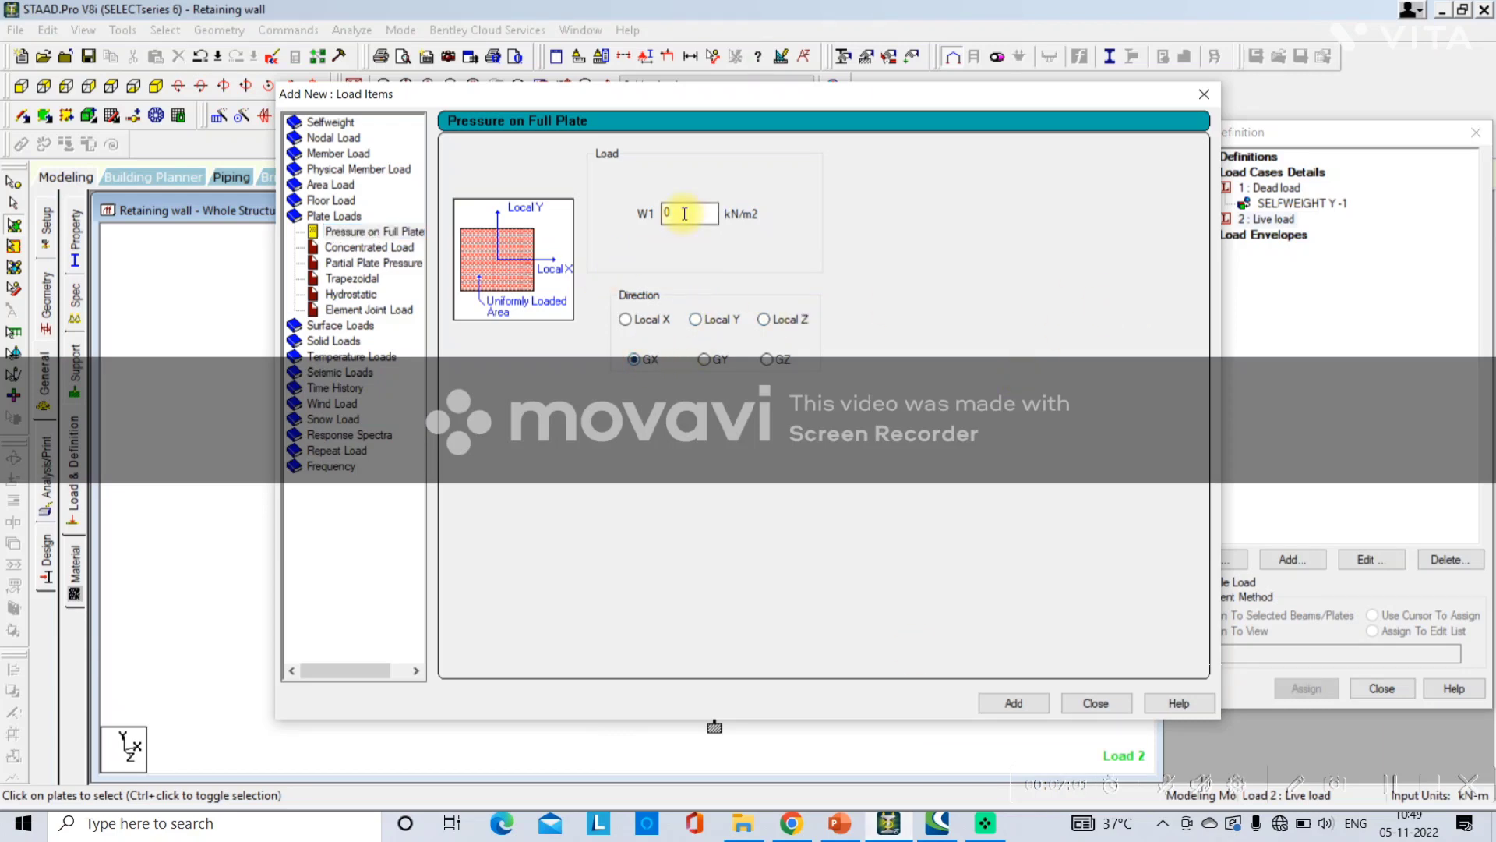
double_click(684, 214)
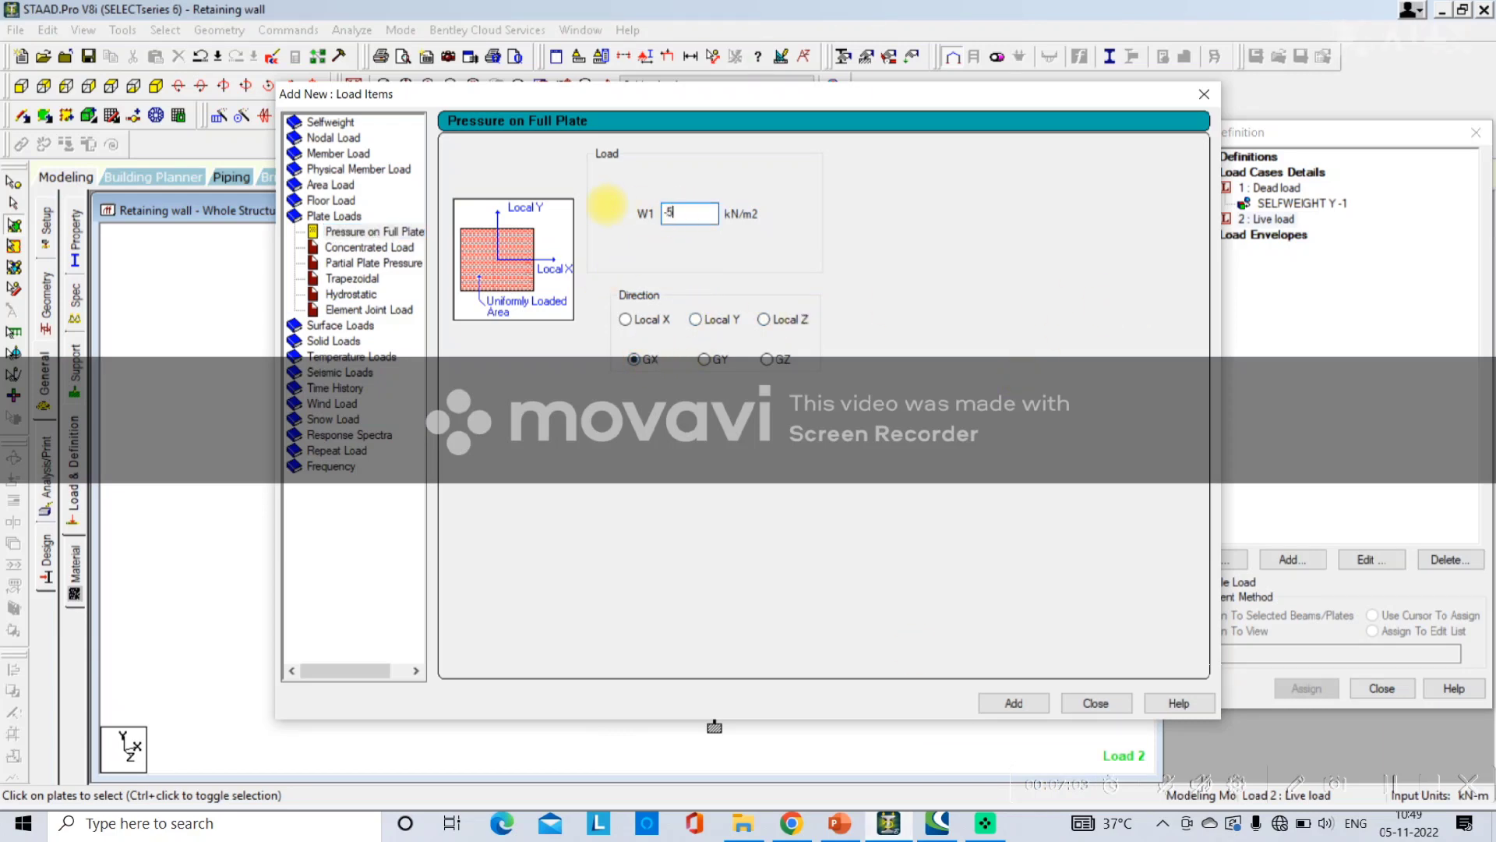
left_click(999, 703)
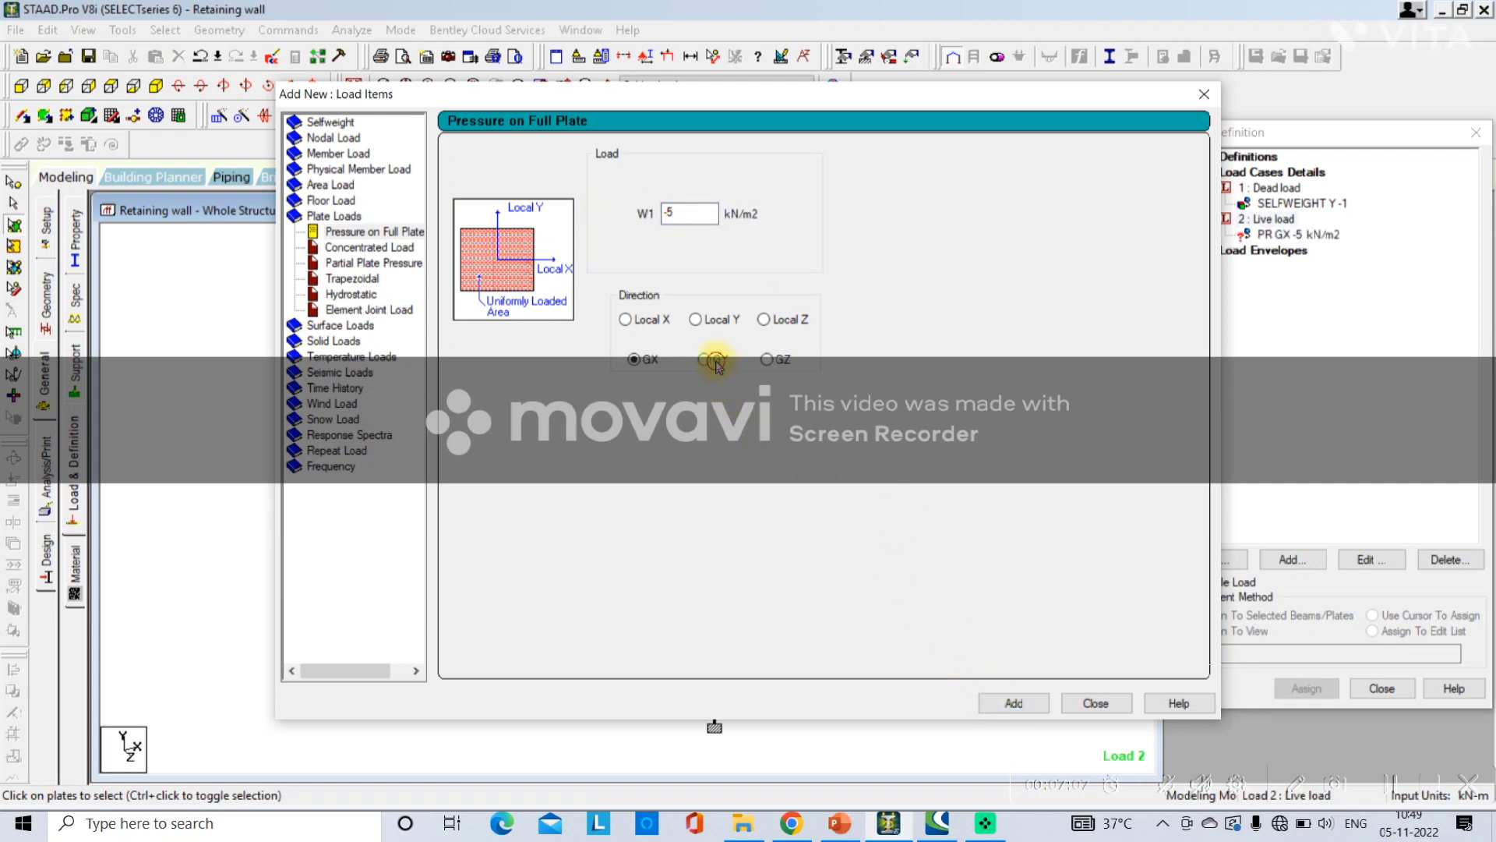
left_click(1009, 703)
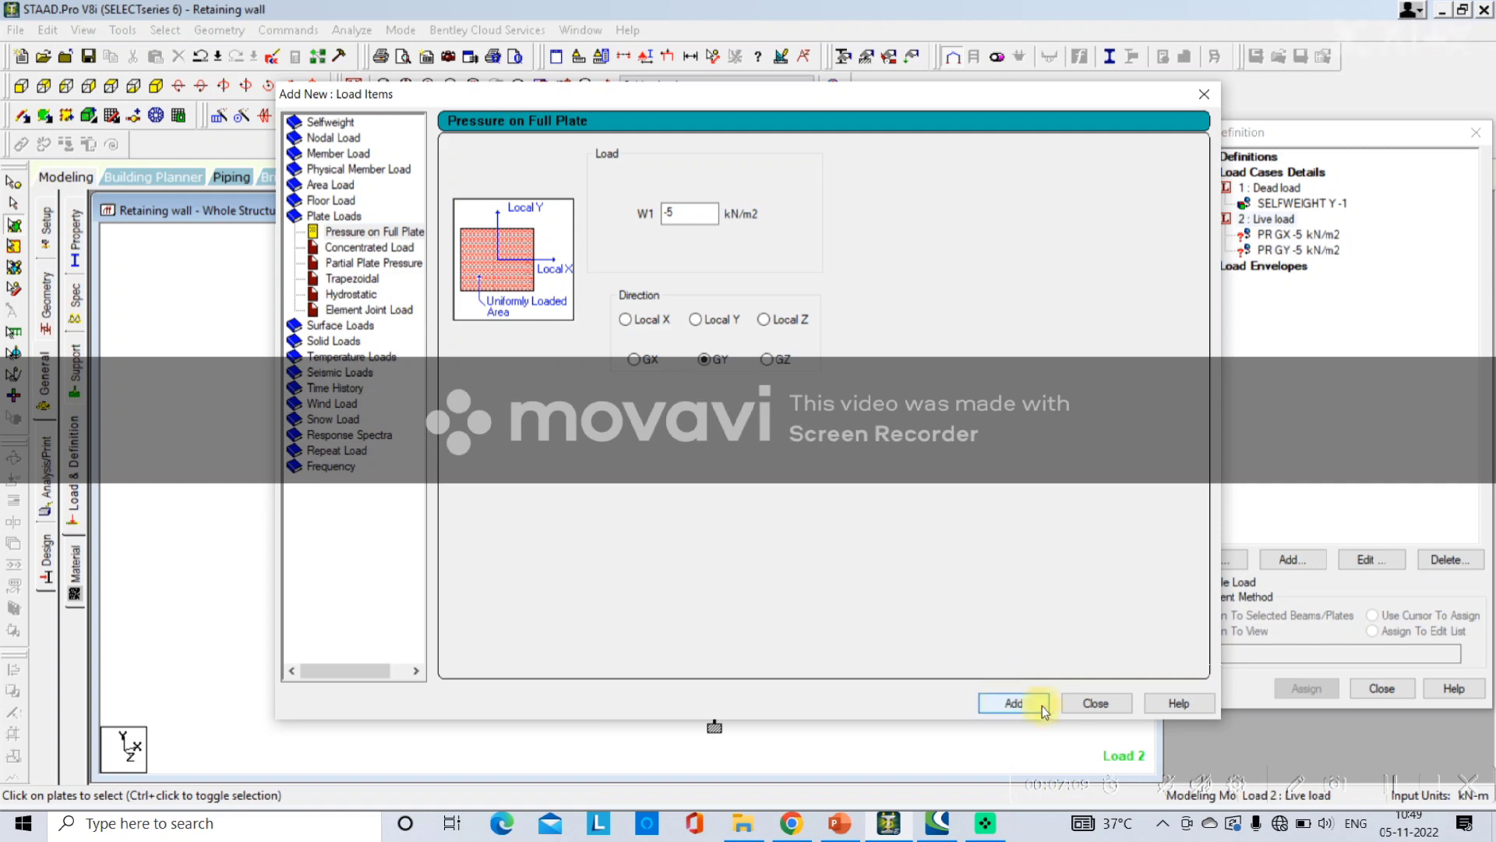
left_click(1091, 704)
Assign the GX -5 kN/m2 pressure to the upright stem plate using the cursor assignment method
left_click(1258, 234)
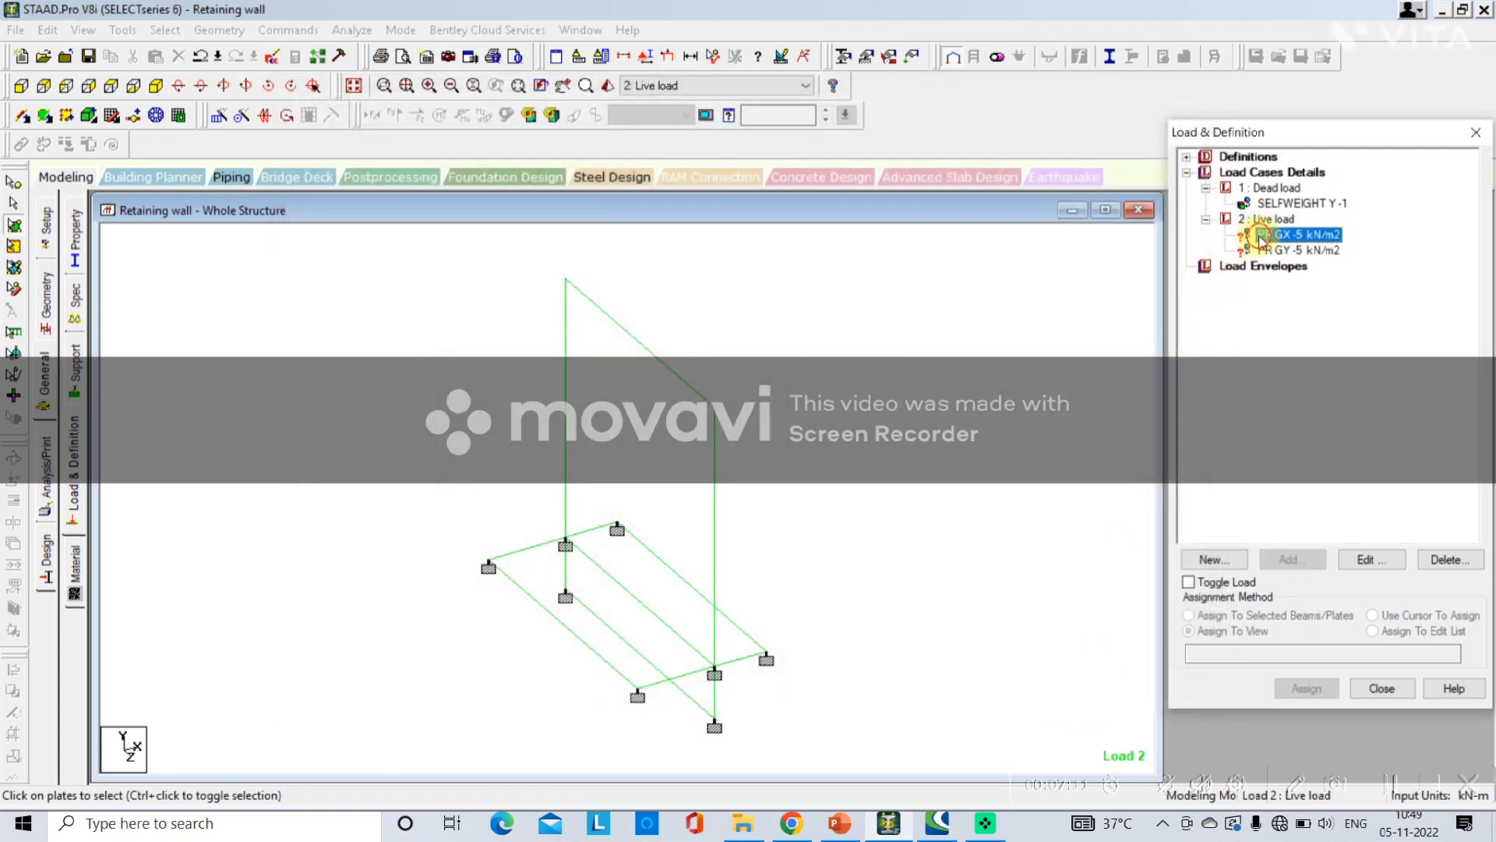
left_click(1373, 616)
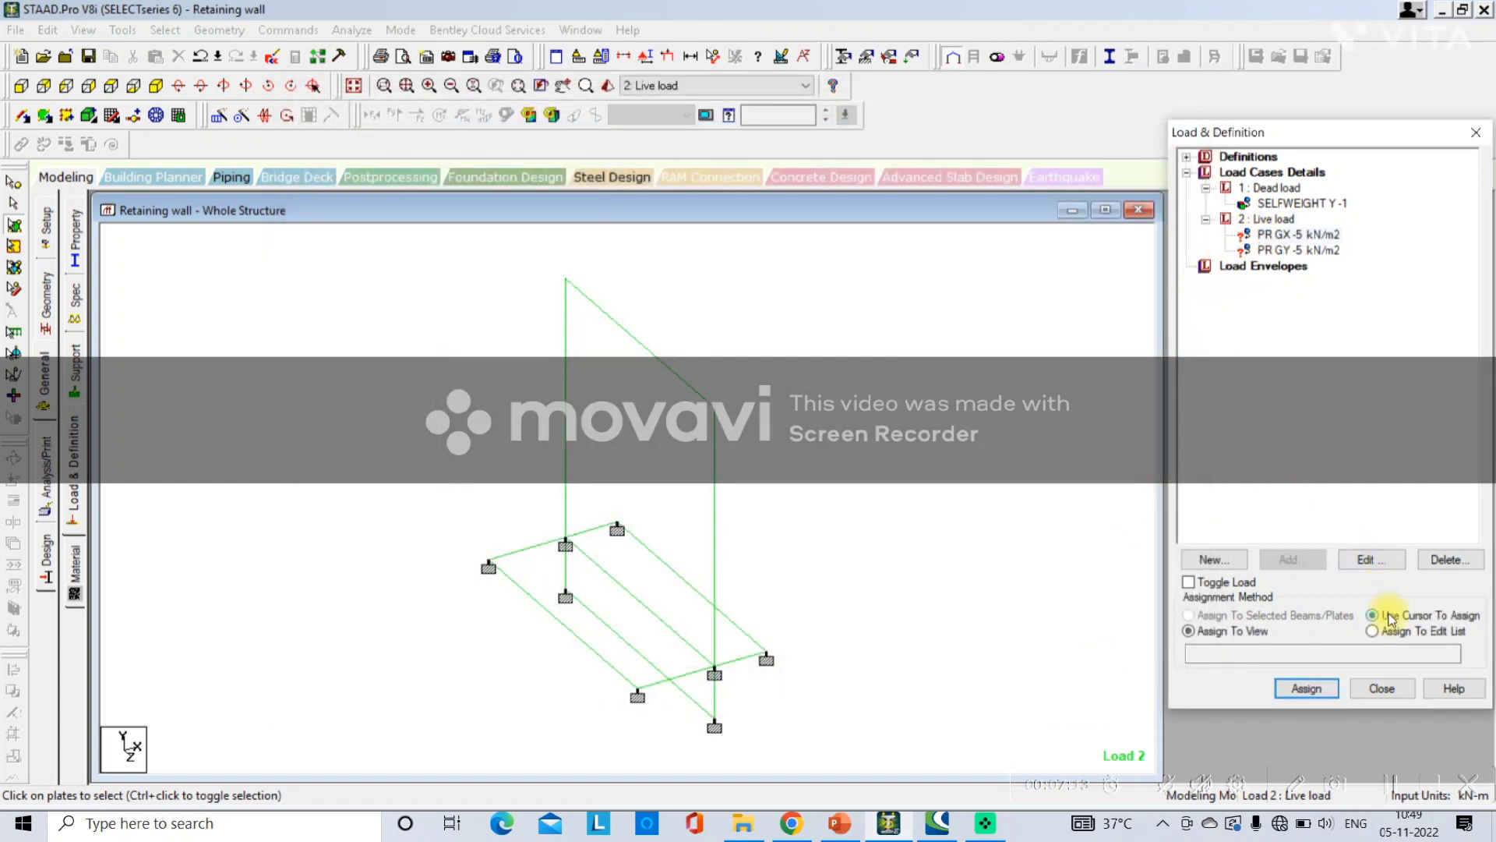
left_click(1306, 688)
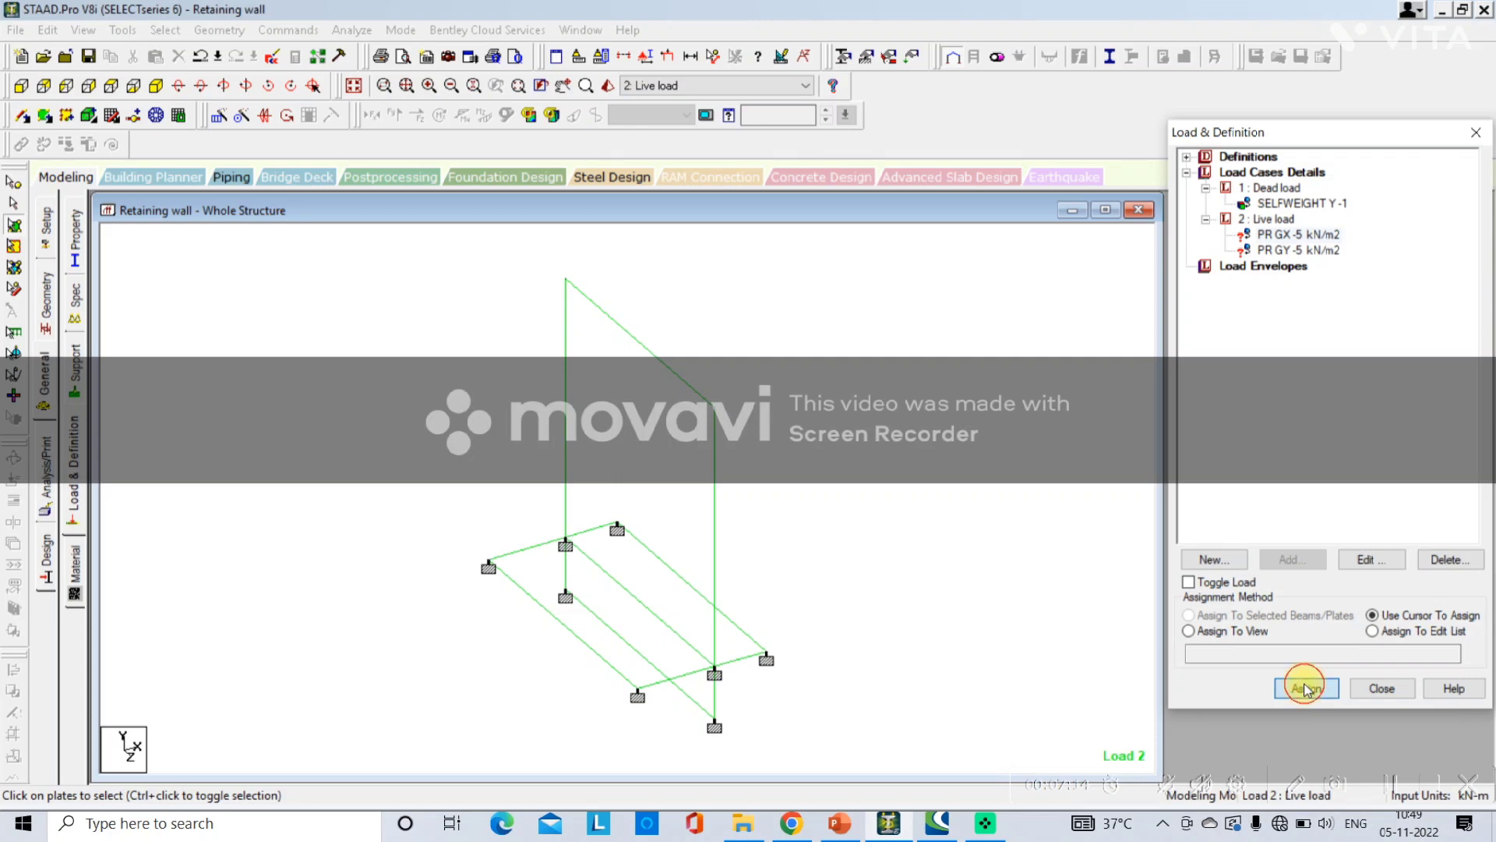
left_click(662, 443)
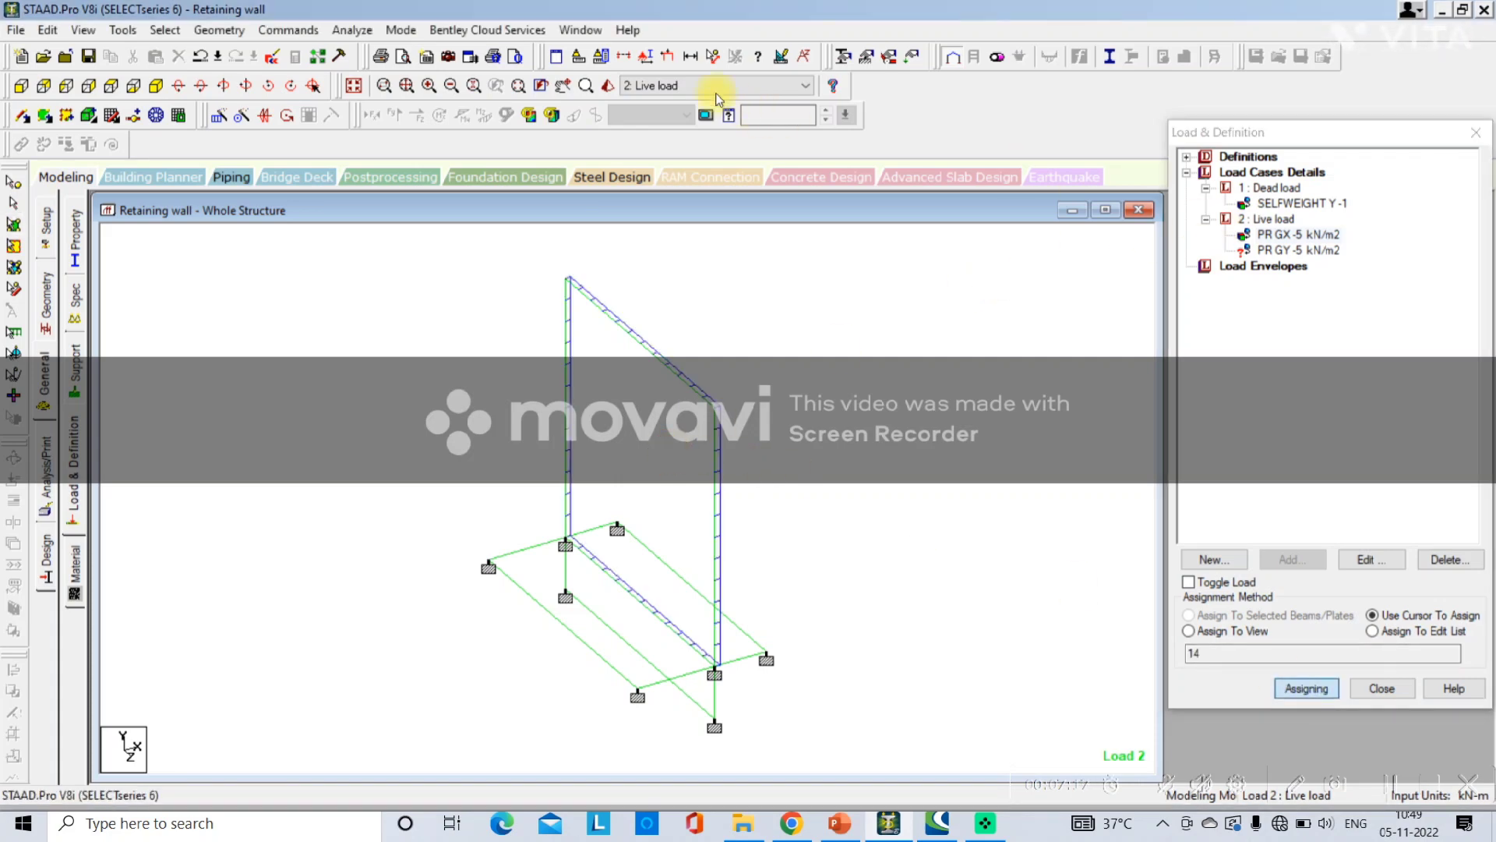
Assign the GY -5 kN/m2 pressure to the two base slab plates and the shear key plate, using the cursor assignment method
left_click(1285, 249)
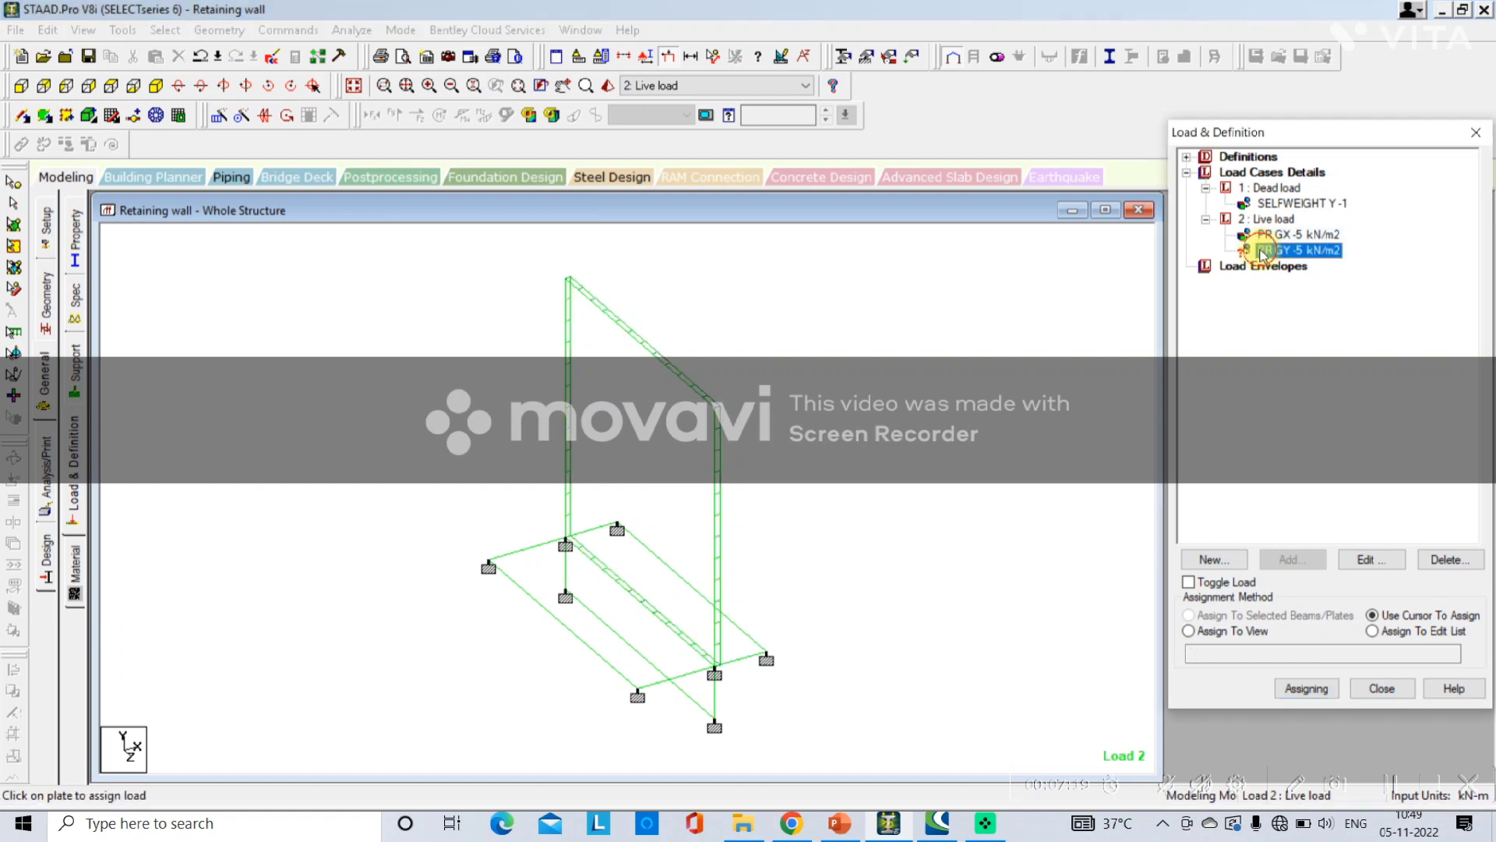
left_click(1317, 687)
left_click(733, 644)
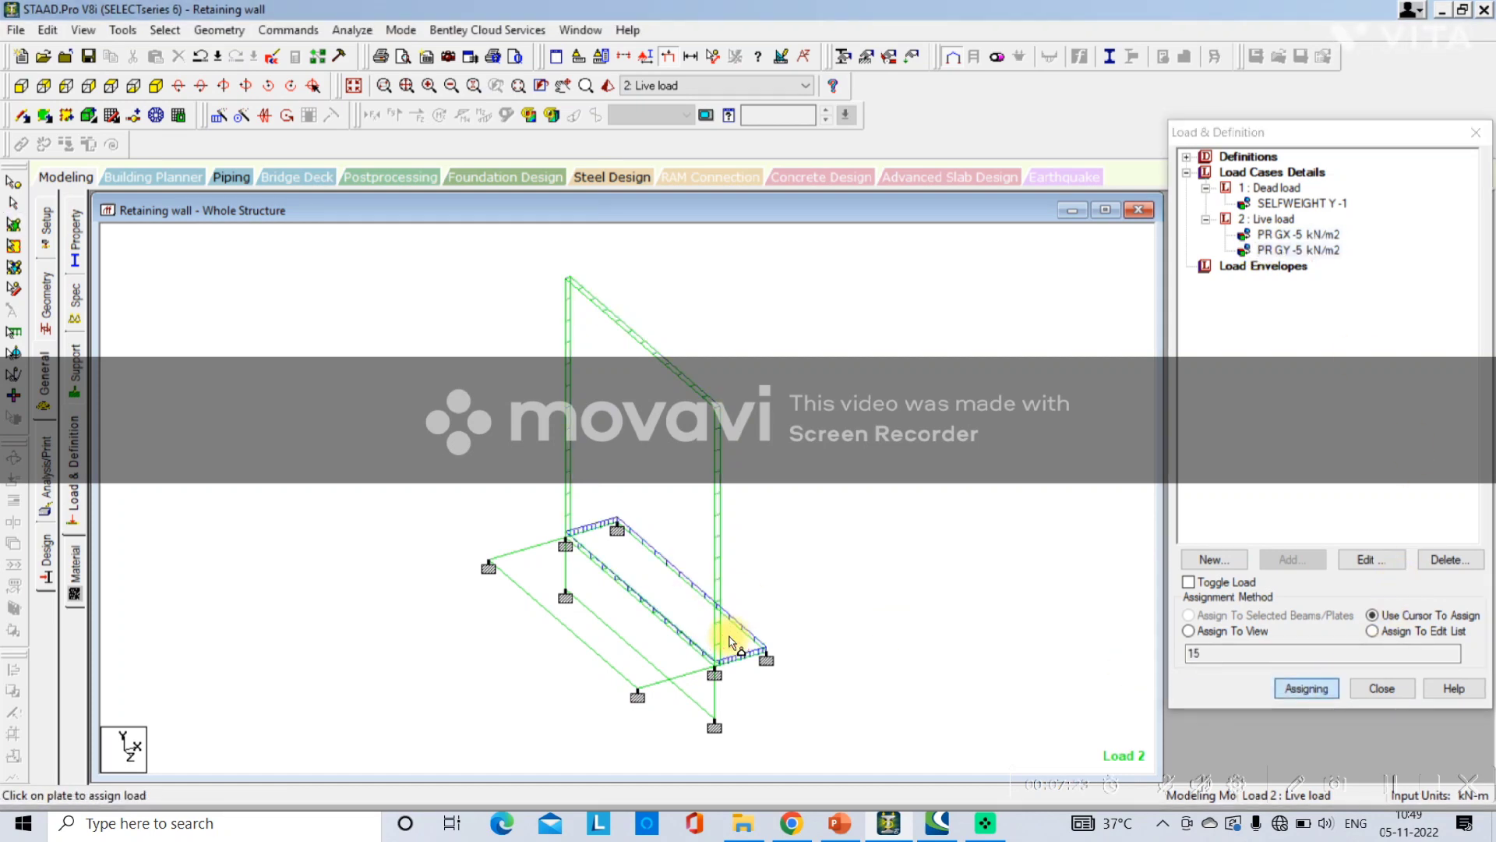
left_click(548, 578)
left_click(699, 679)
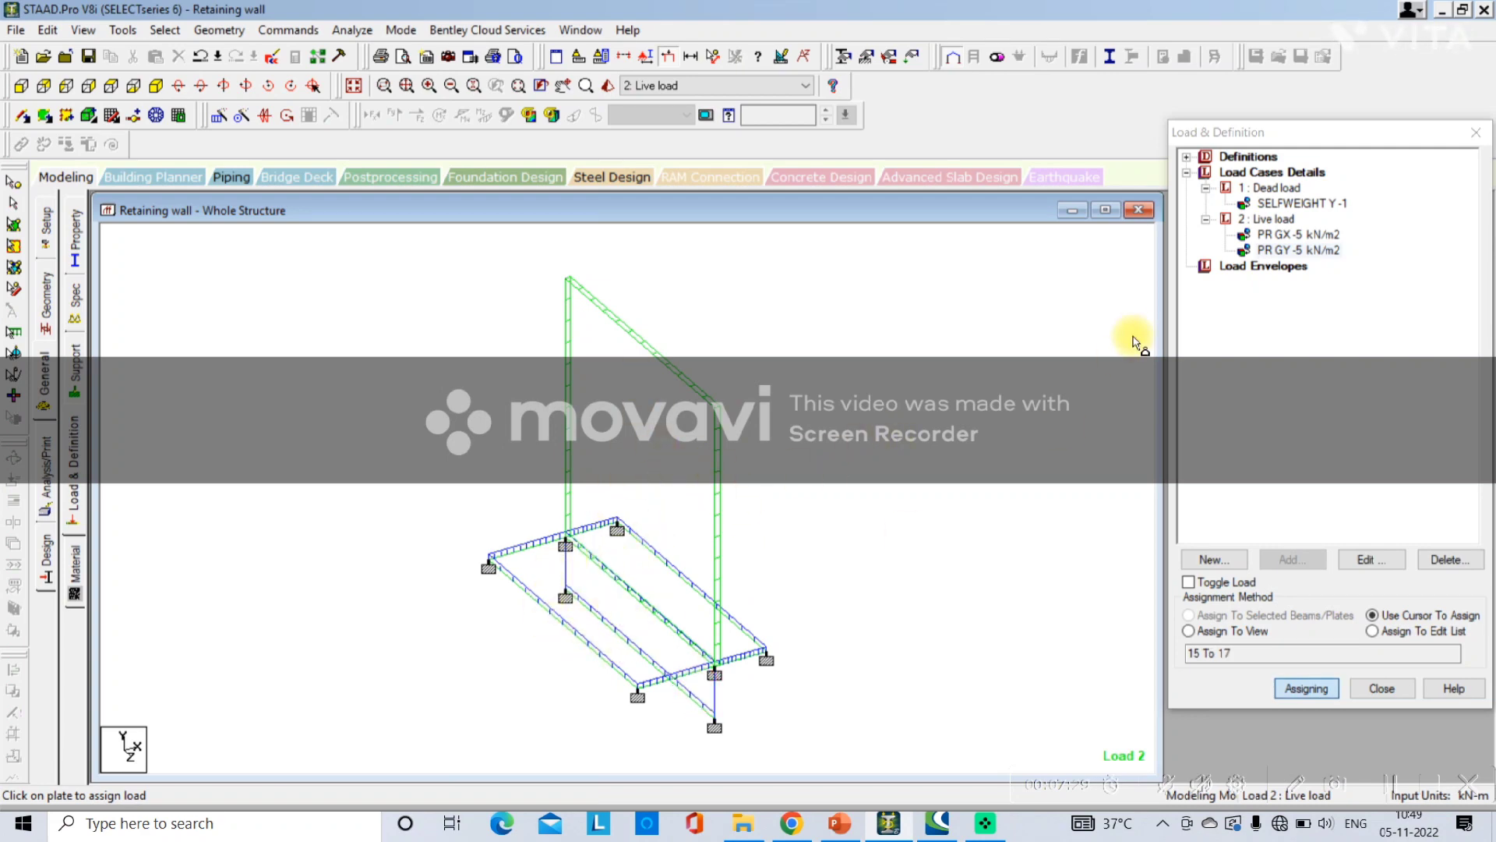
Step through the load entries from the GX pressure up to the Dead load case to review their assignments
left_click(1275, 235)
key("Up")
key("Up")
key("Up")
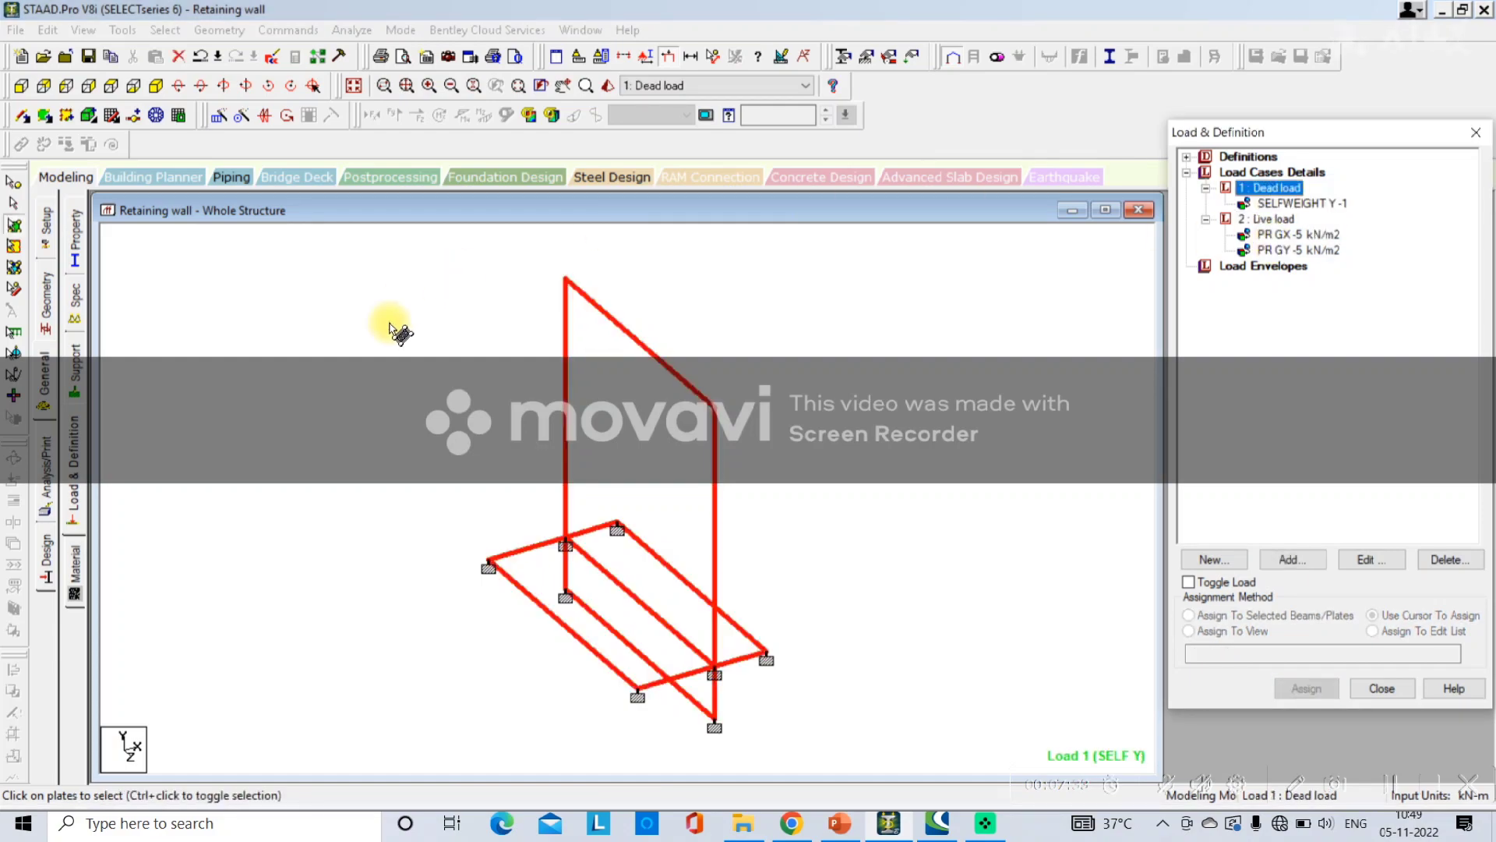
Check the workflow notes in PowerPoint, return to STAAD.Pro, and add a Perform Analysis command with the No Print option
left_click(839, 823)
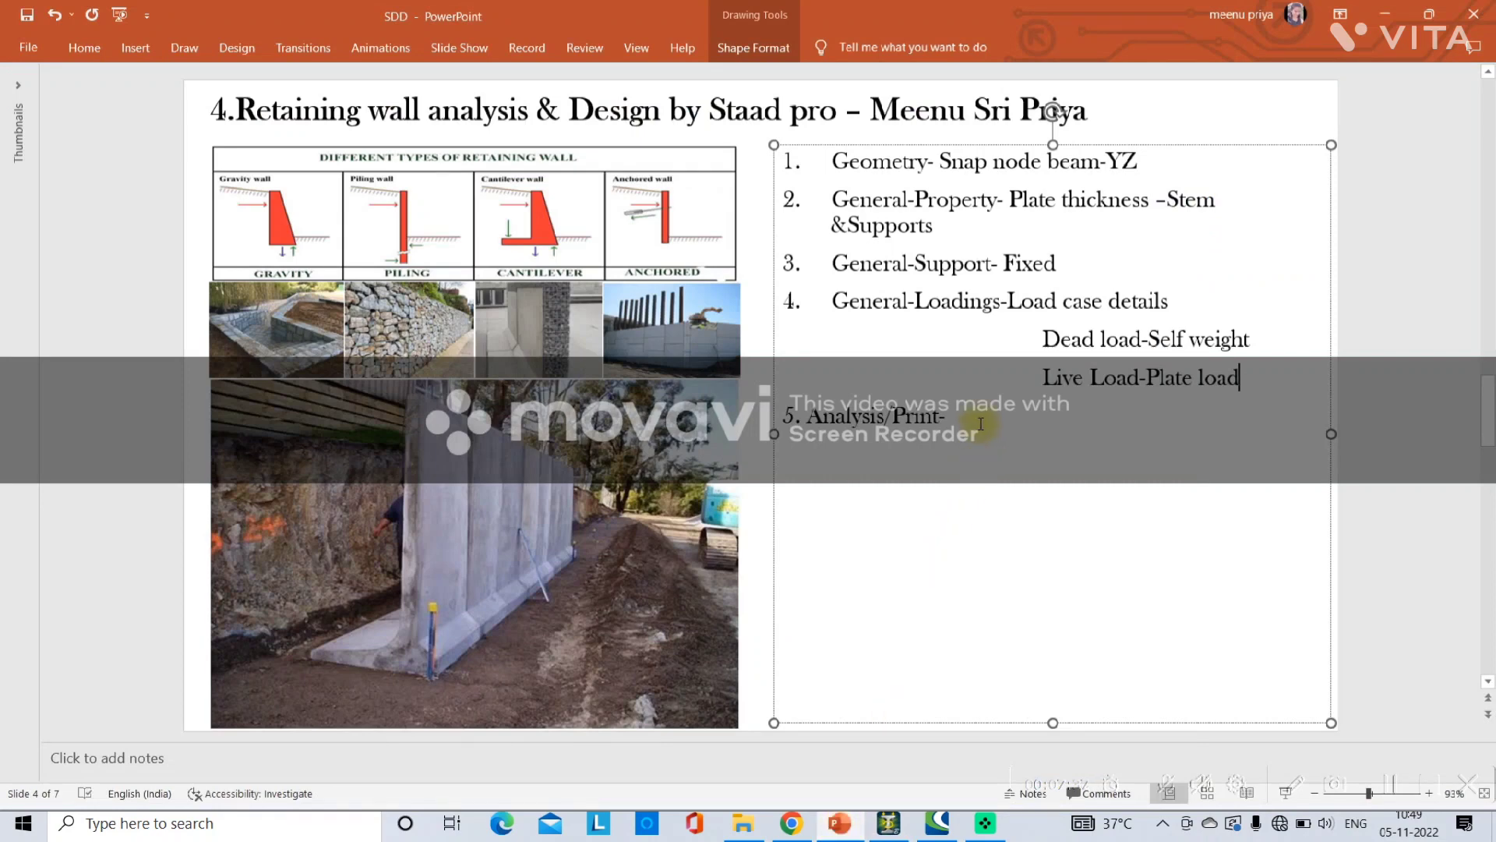
left_click(888, 823)
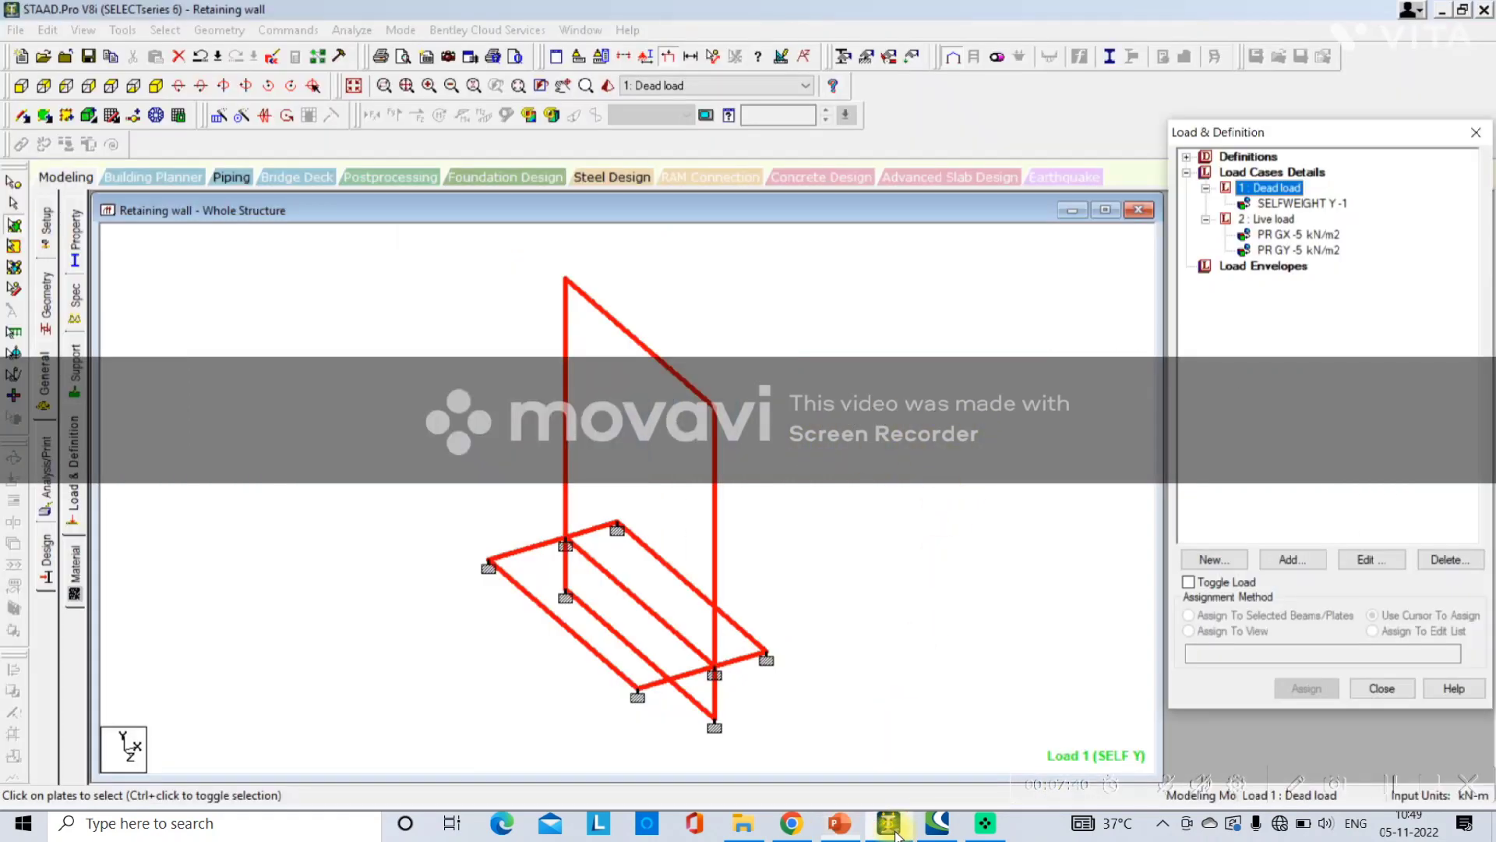
left_click(51, 482)
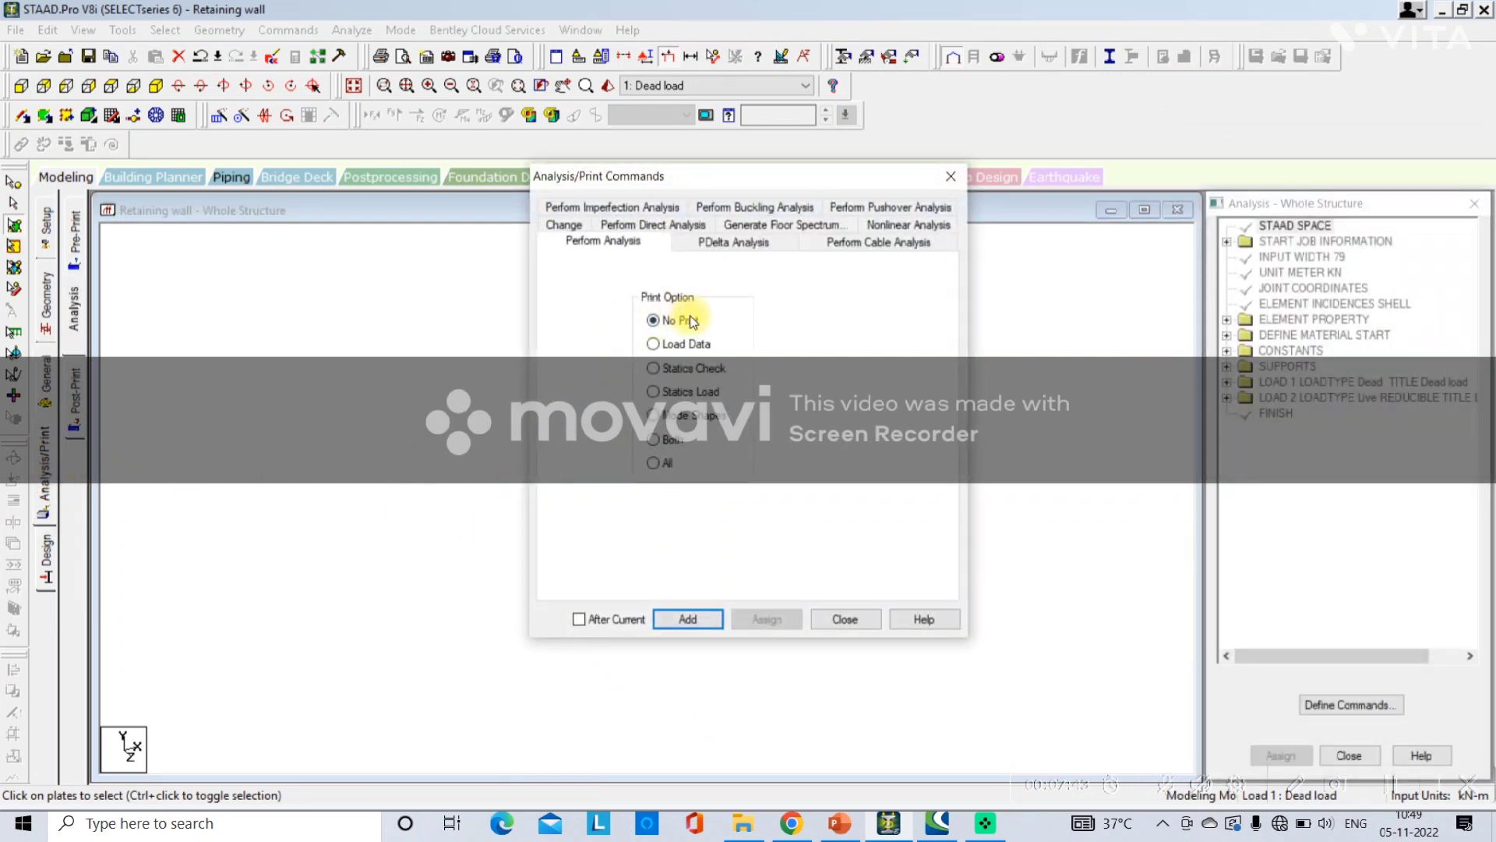
left_click(690, 620)
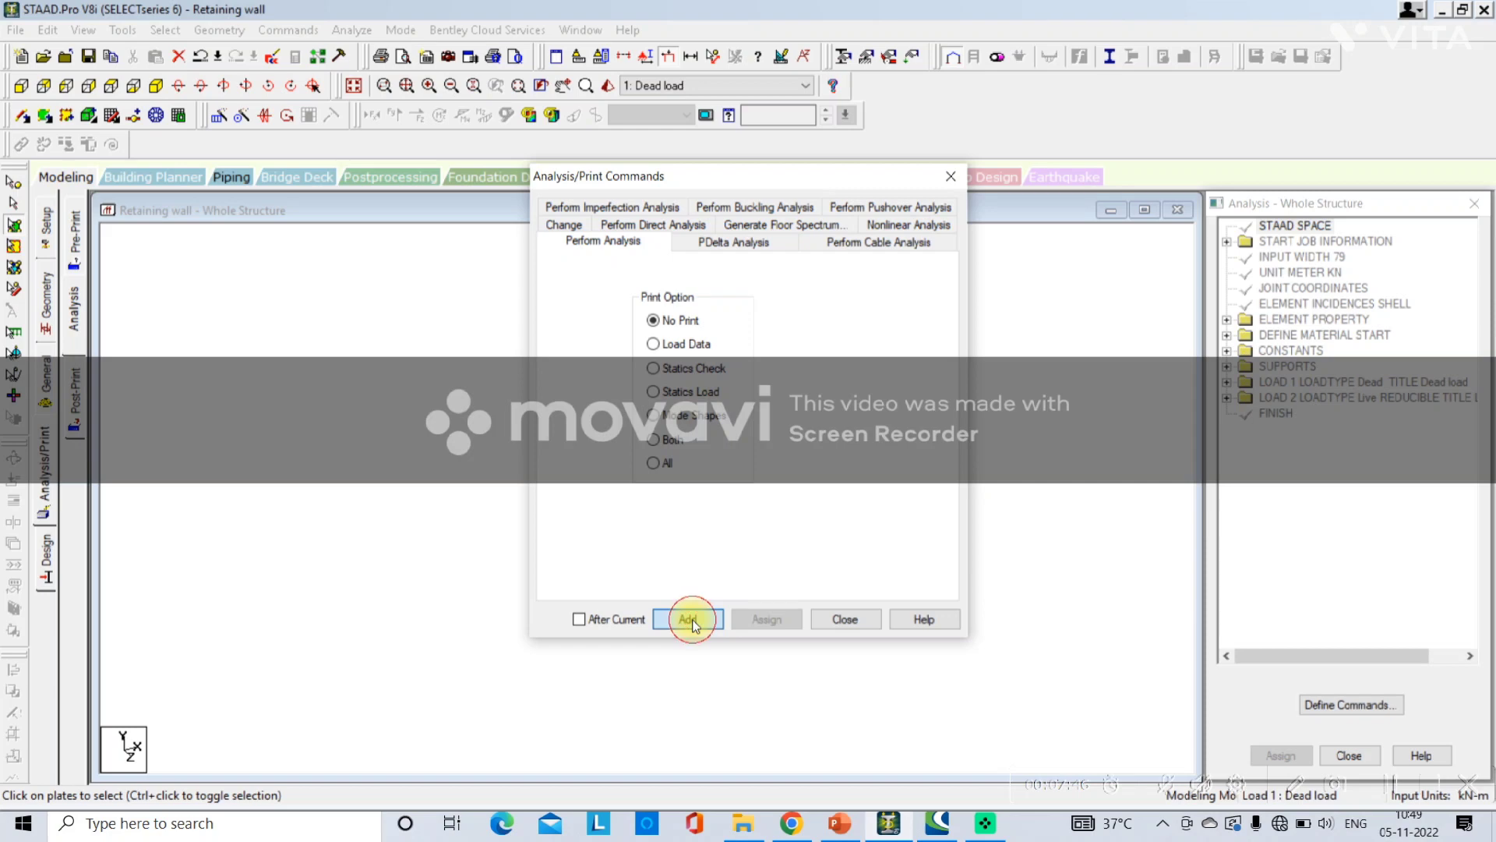
left_click(835, 613)
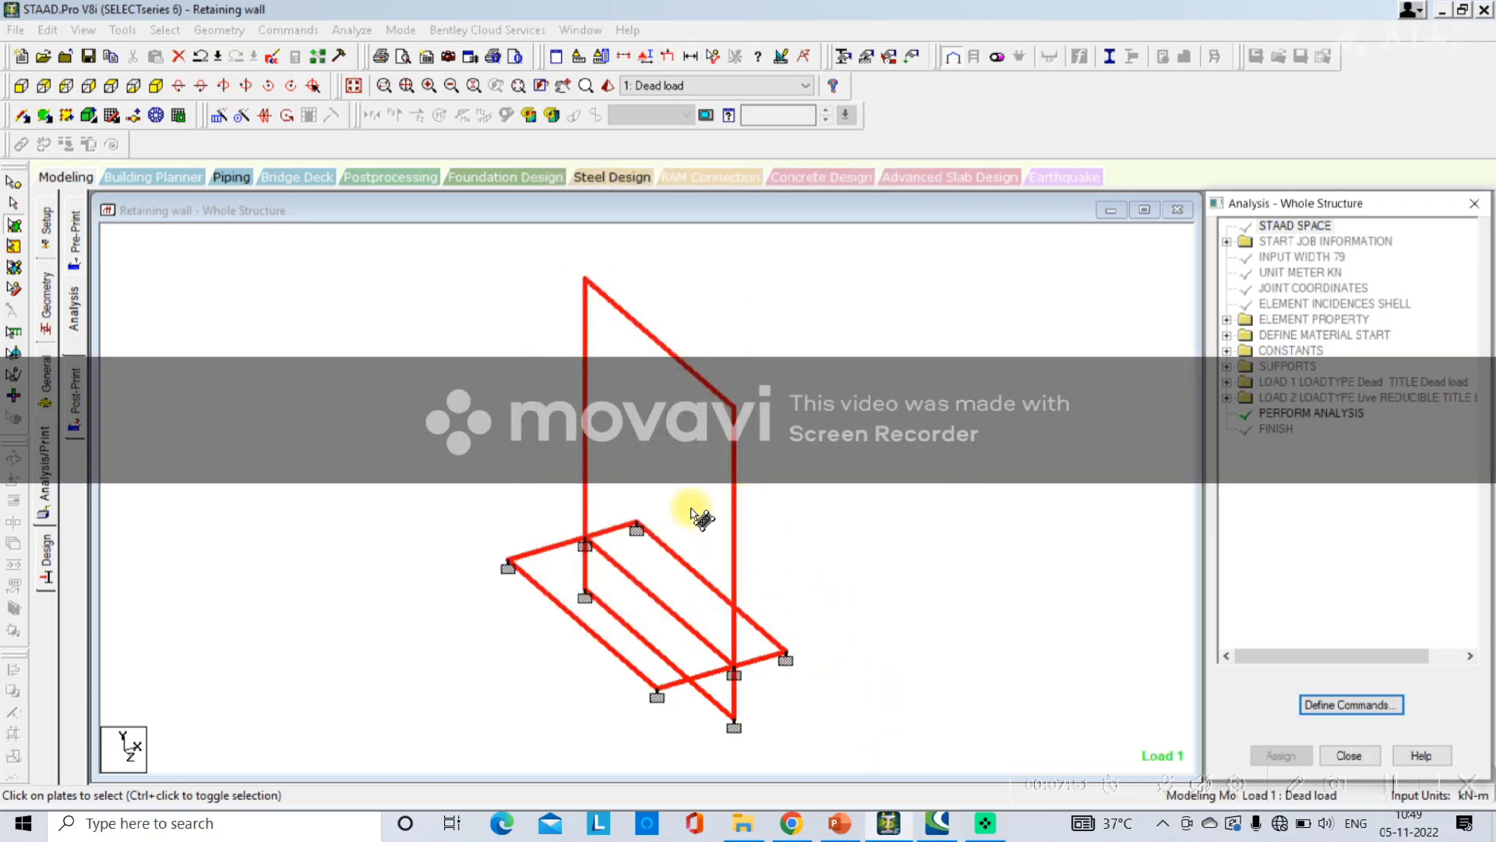
left_click(872, 515)
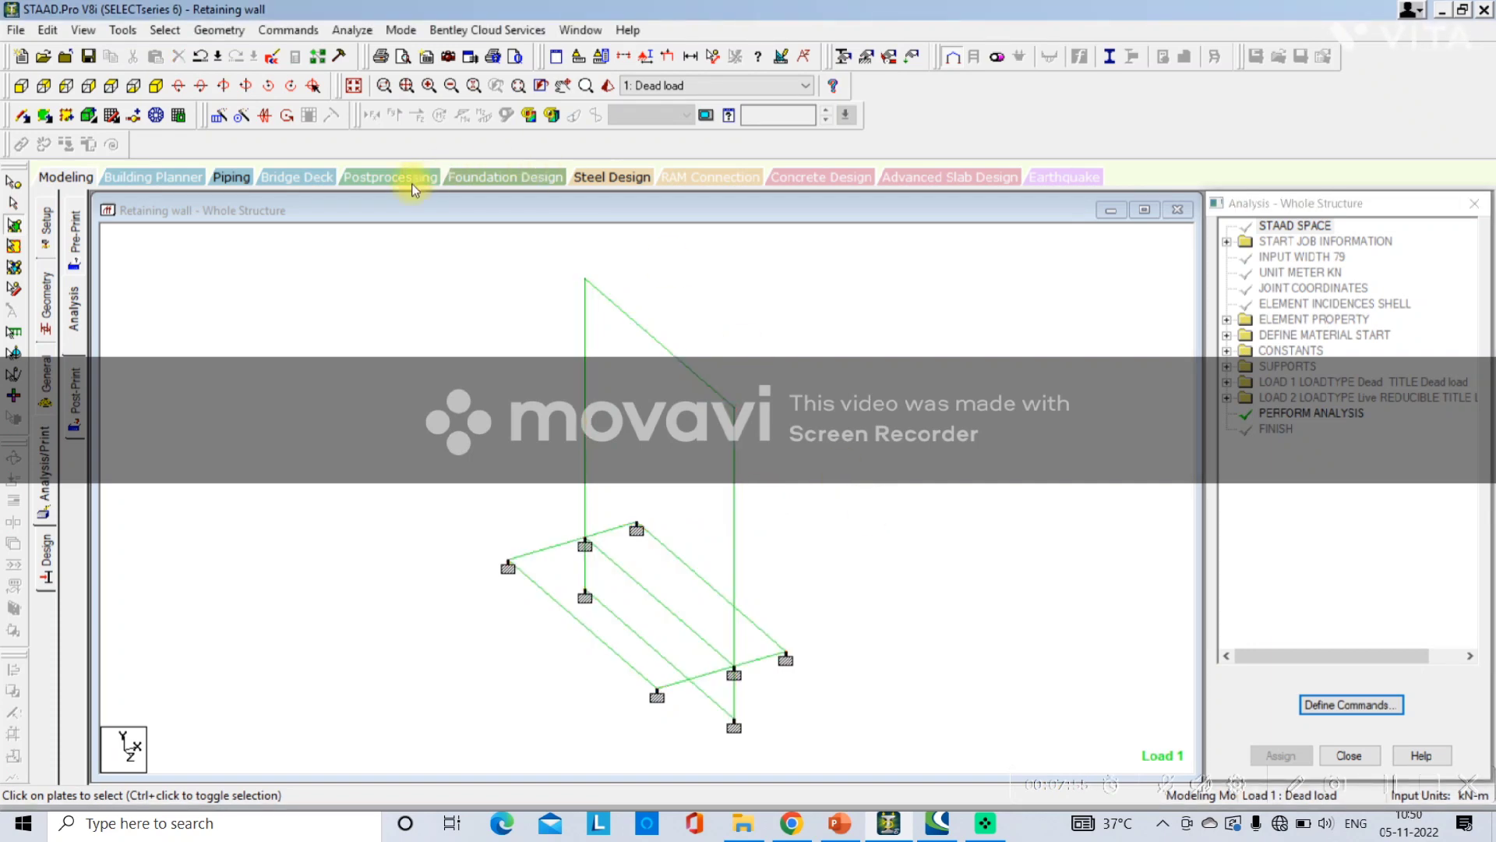
Save the structure, run the analysis, and enter Post Processing Mode with the Dead load and Live load cases selected
left_click(838, 822)
left_click(837, 822)
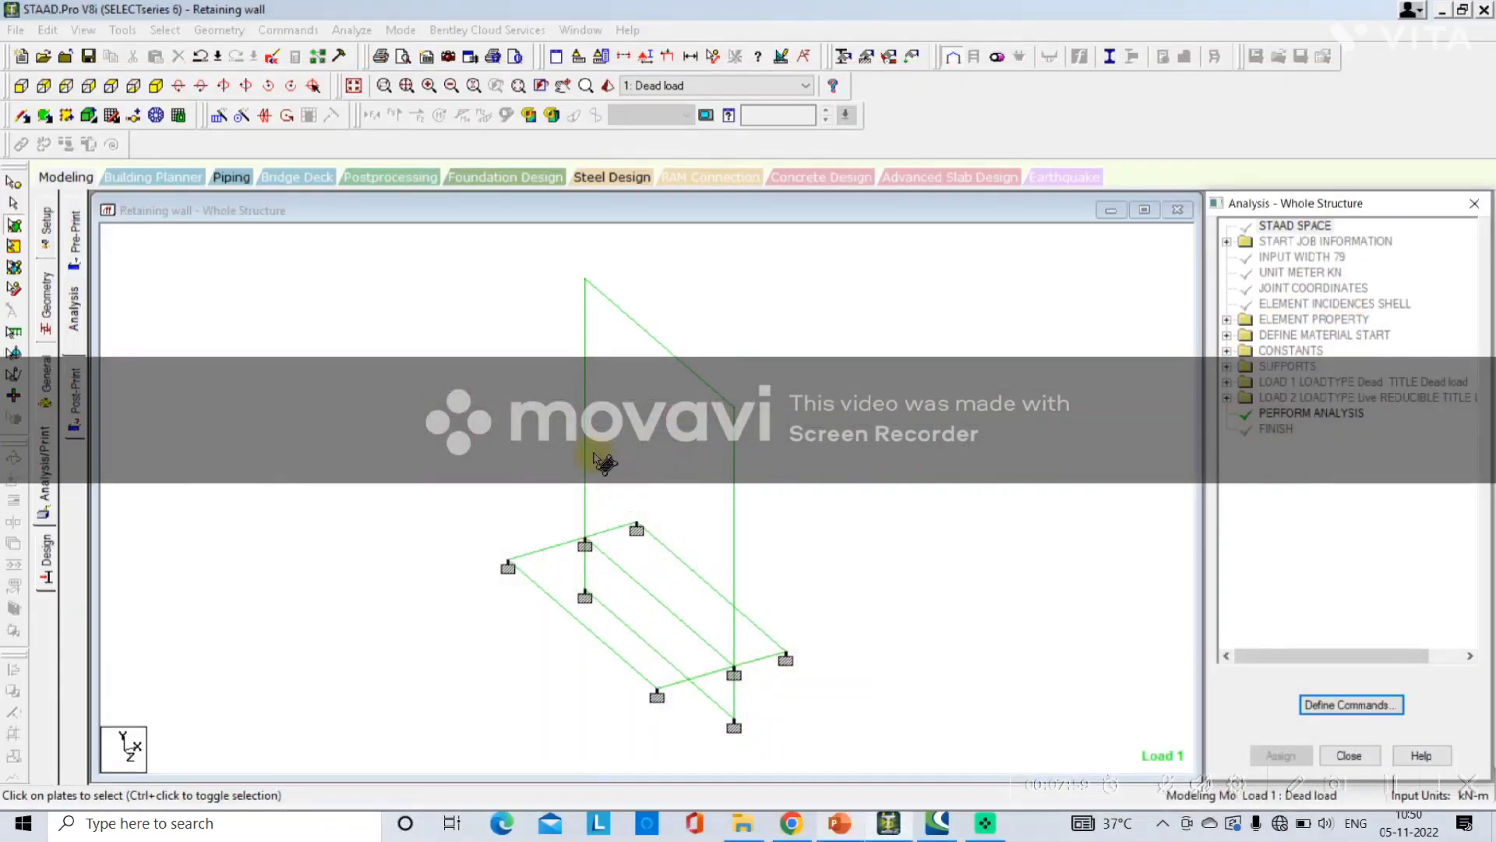
left_click(348, 29)
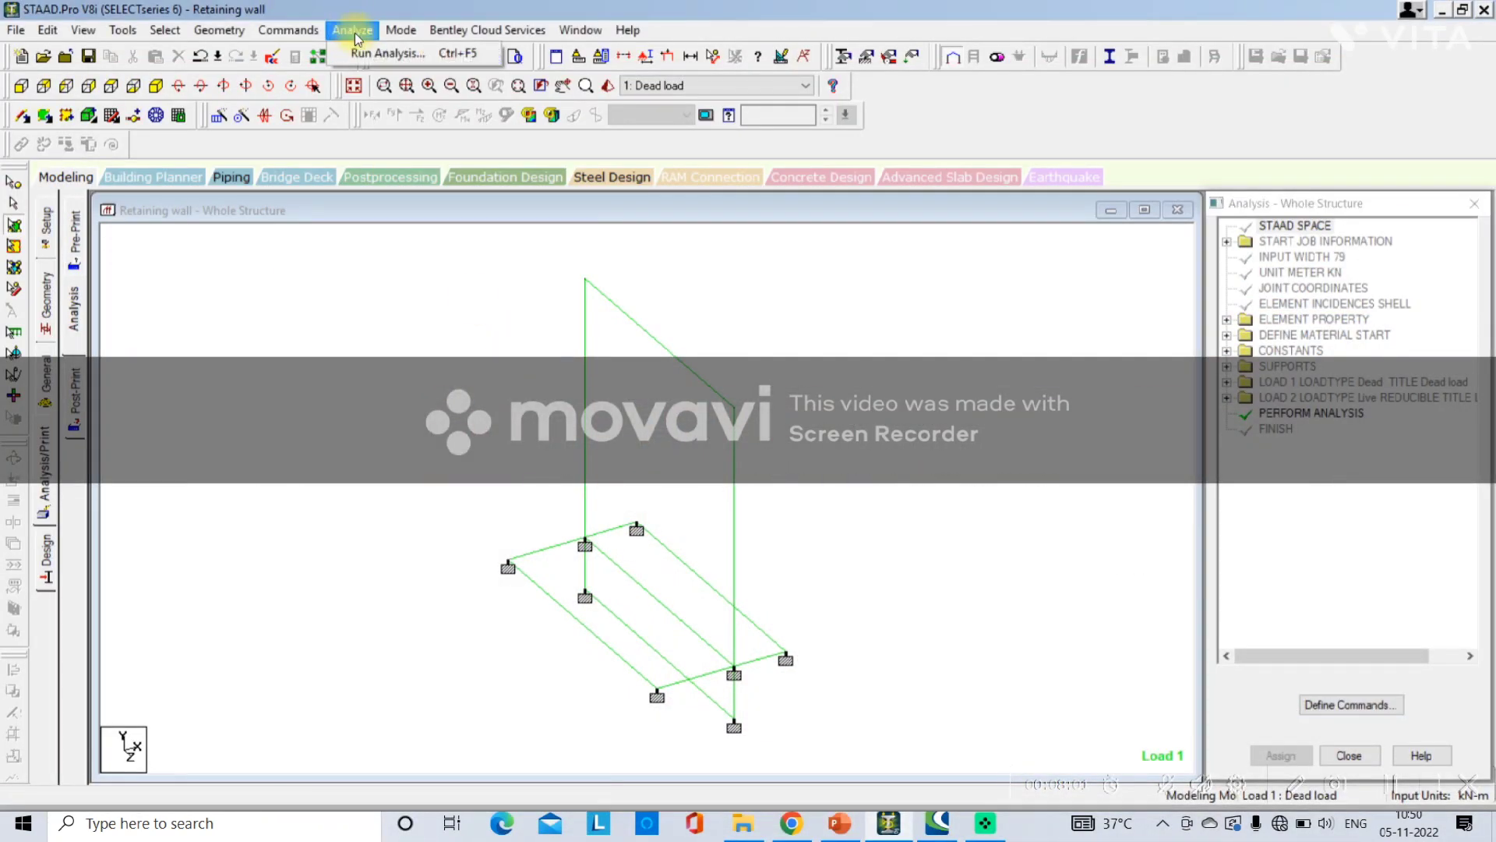
left_click(371, 54)
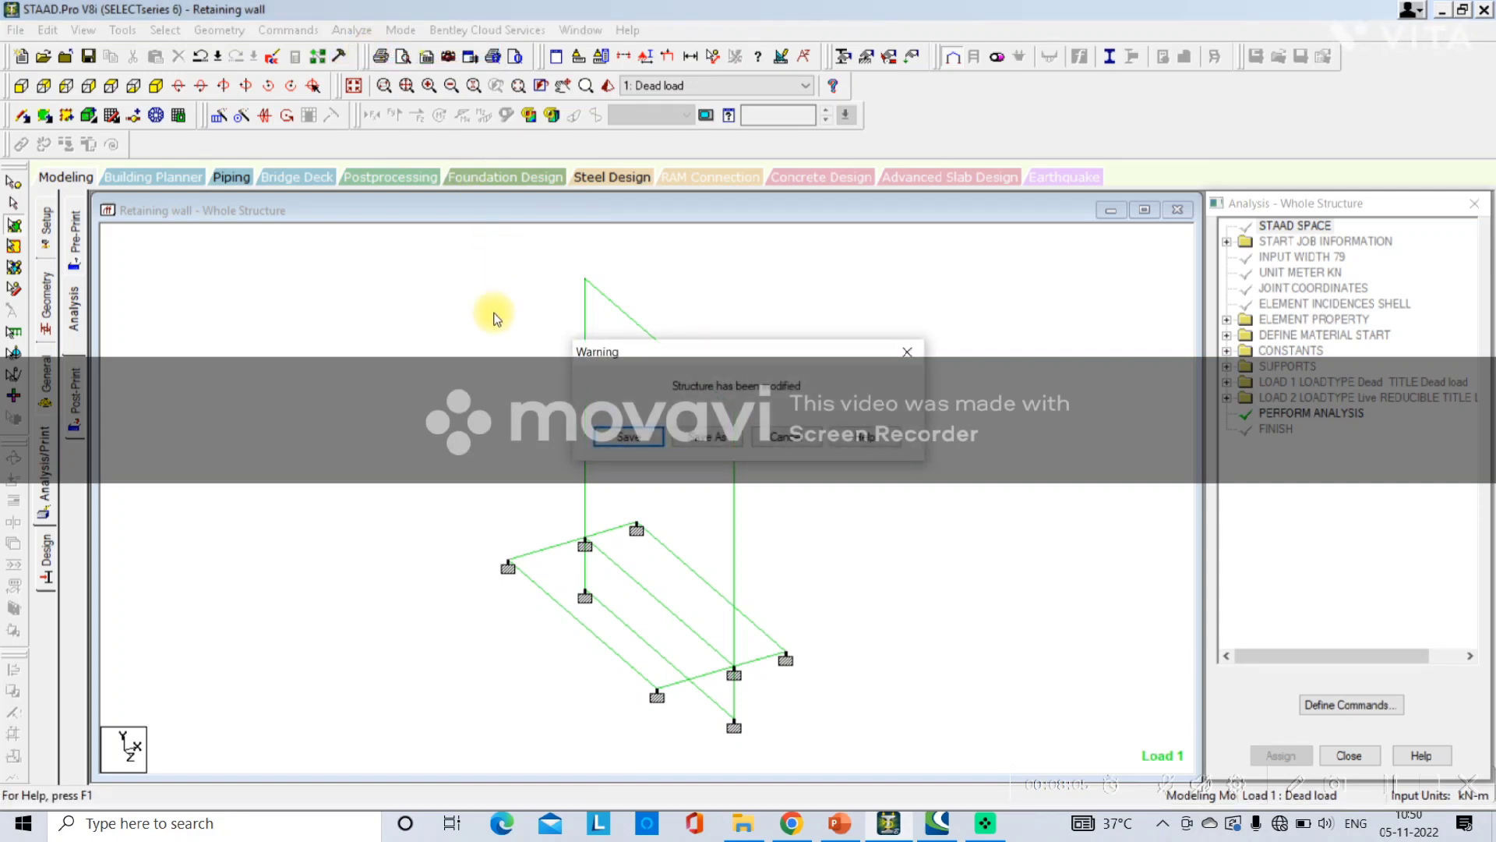
left_click(621, 439)
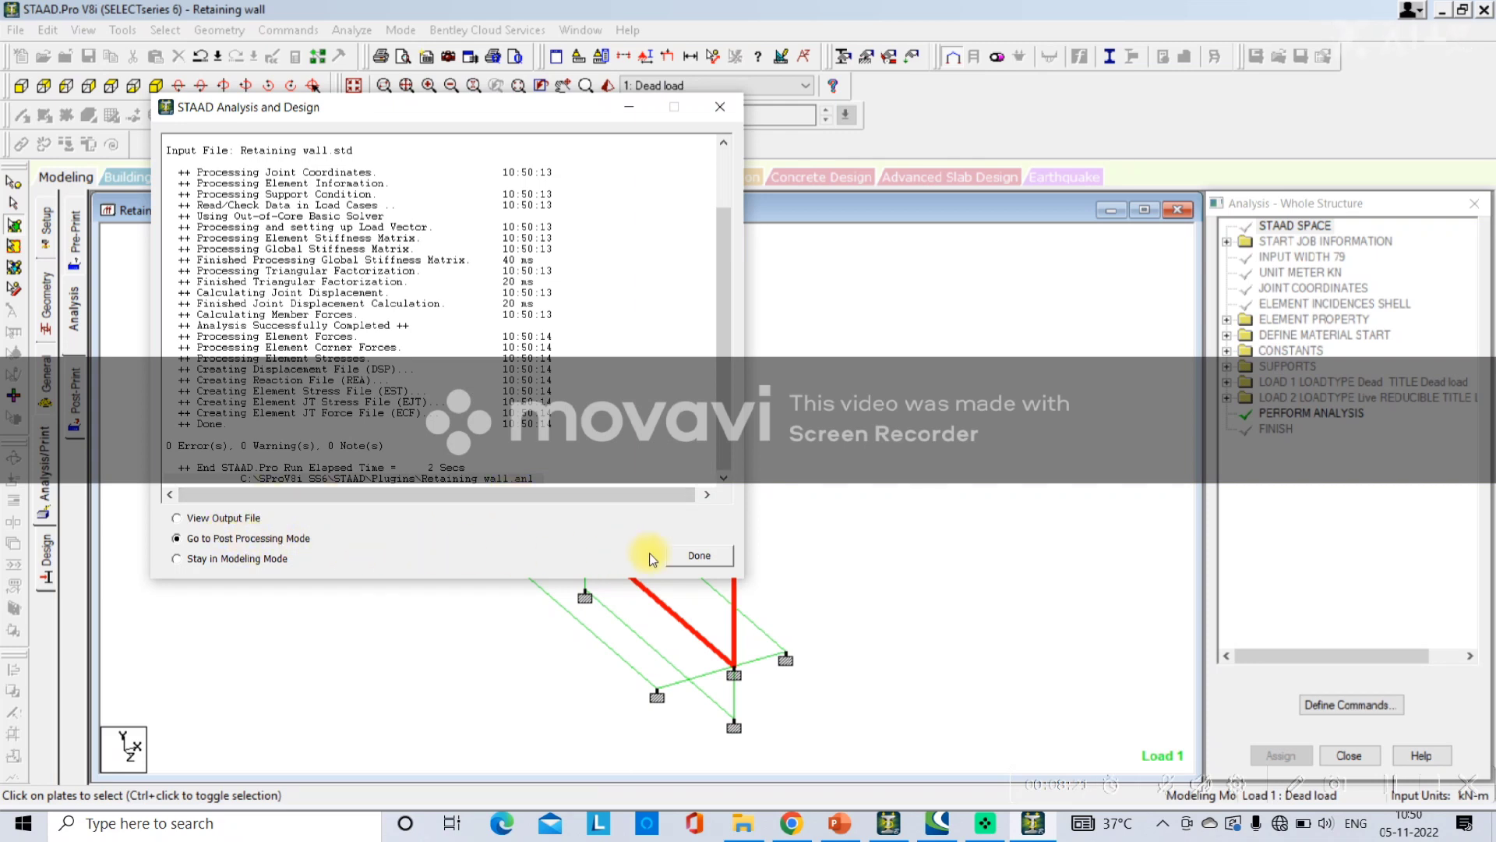
left_click(676, 556)
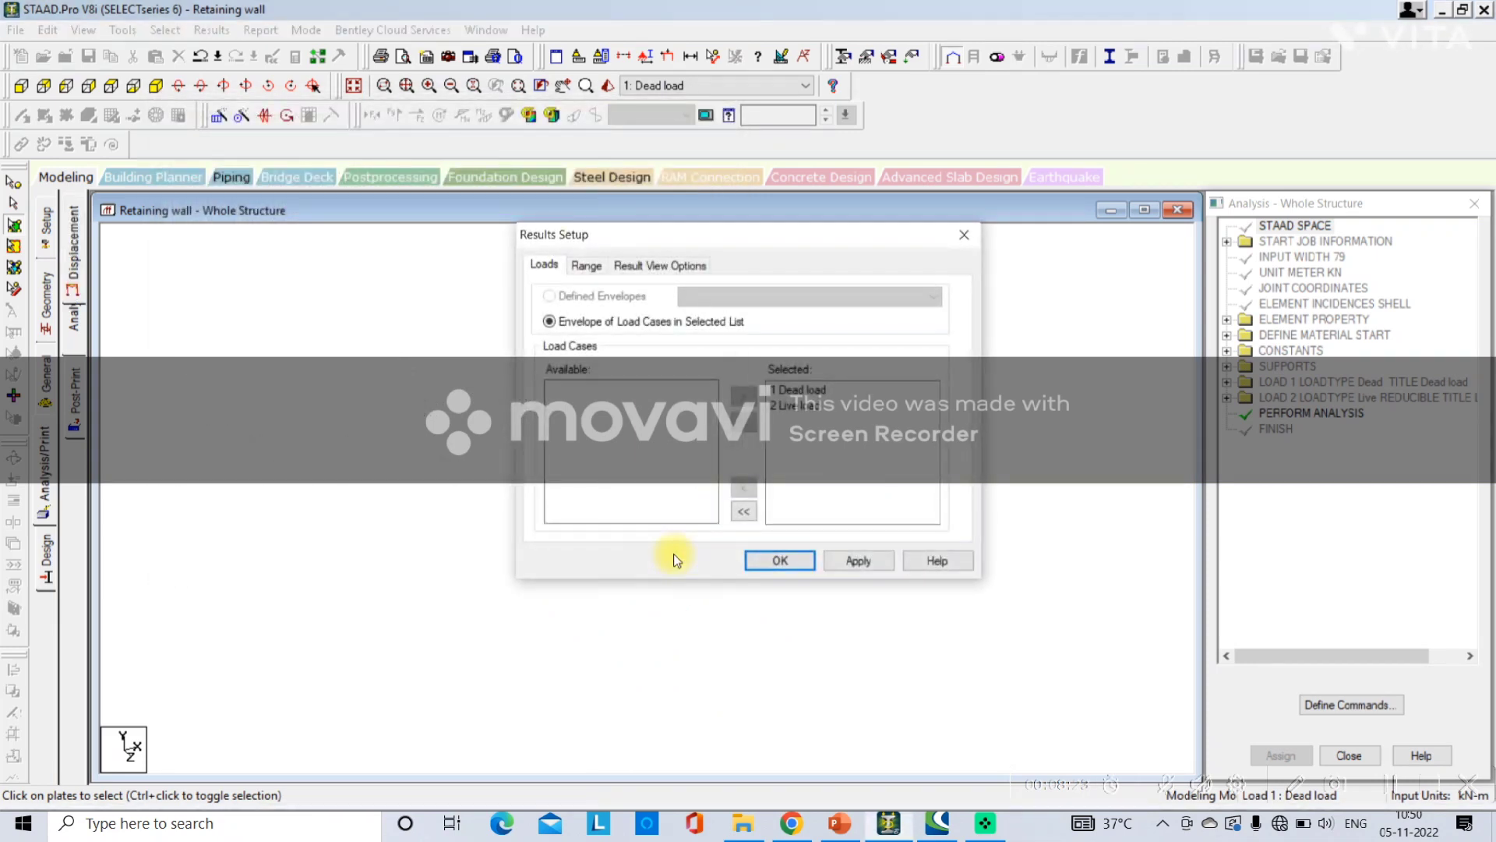
left_click(795, 565)
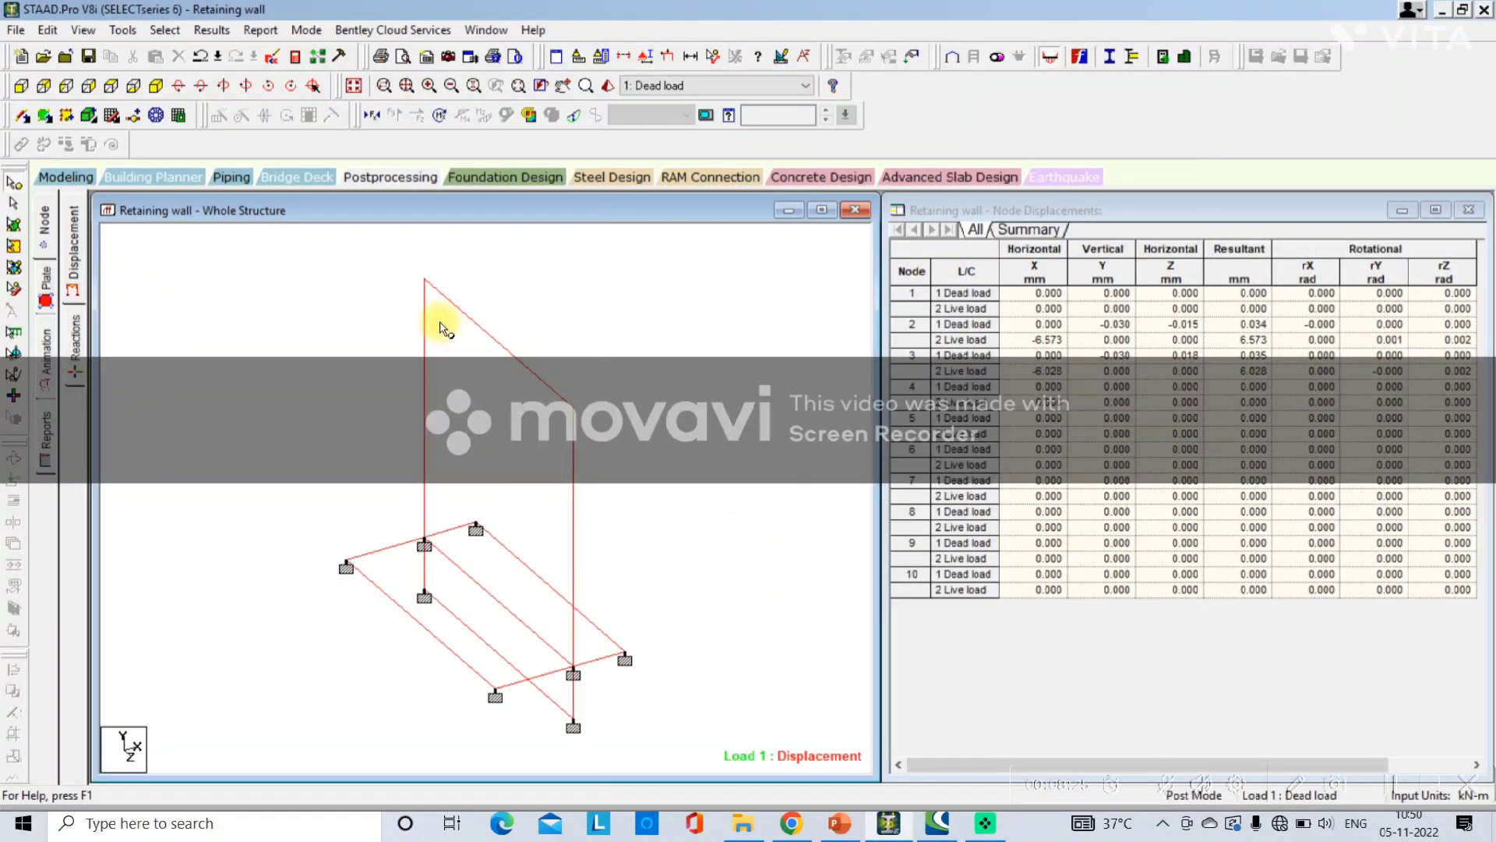
Display the Max Absolute plate stress contour for the Live load case with Normal Fill
left_click(44, 290)
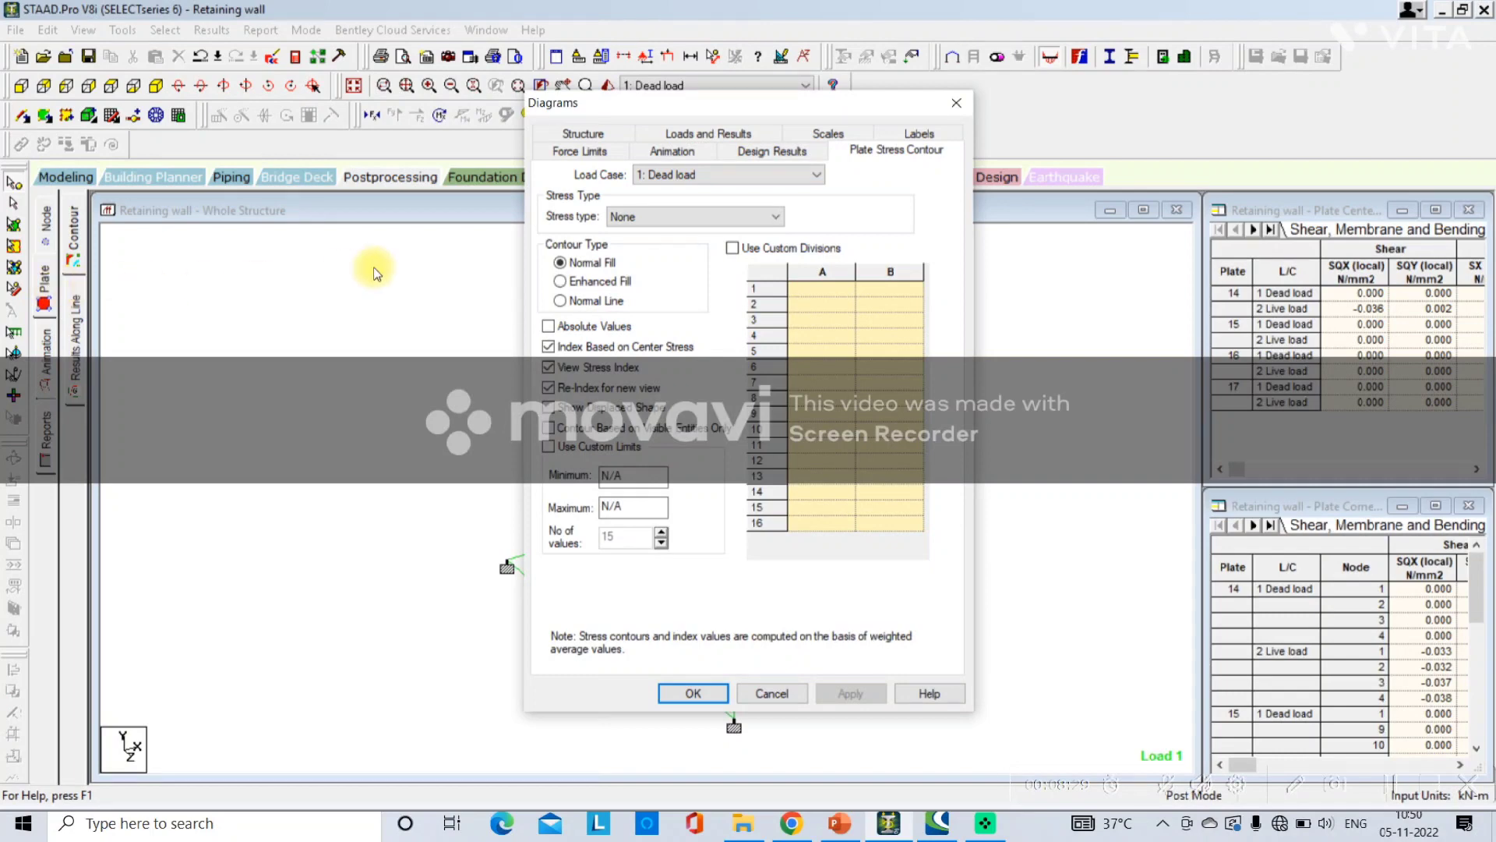
left_click(698, 174)
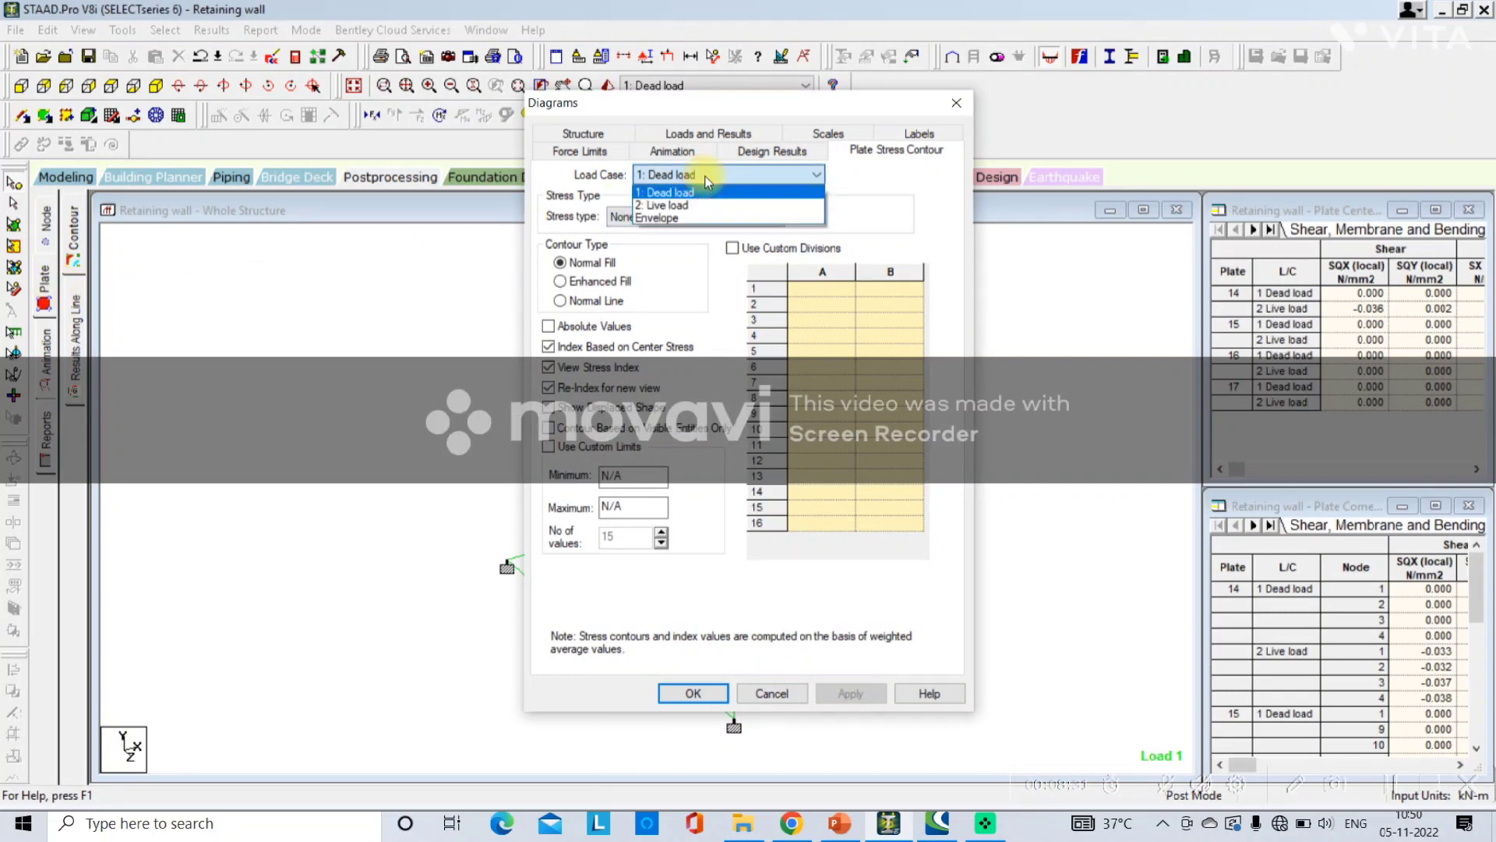
left_click(699, 207)
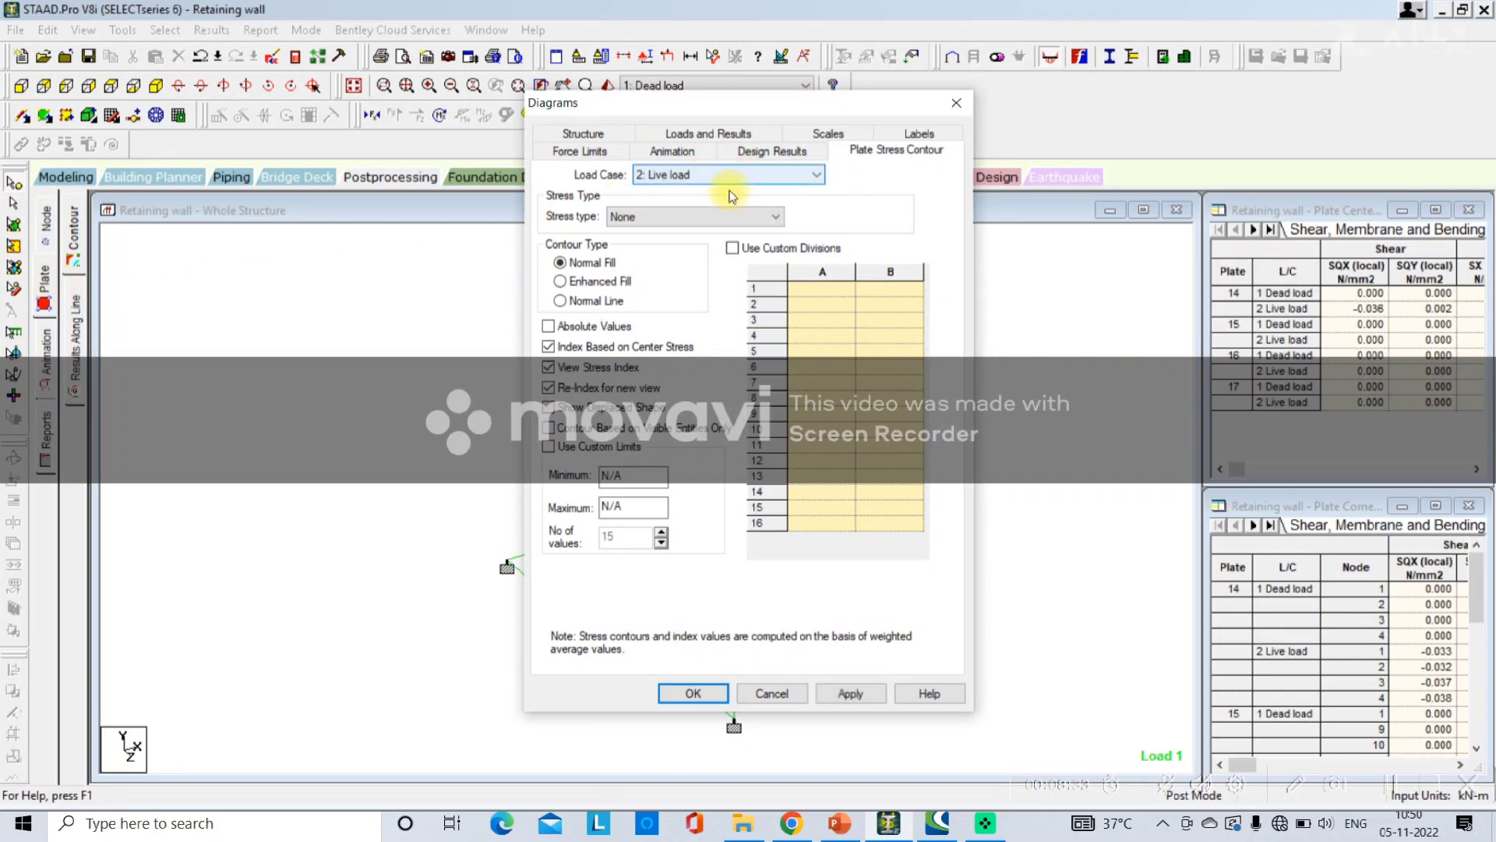
left_click(698, 216)
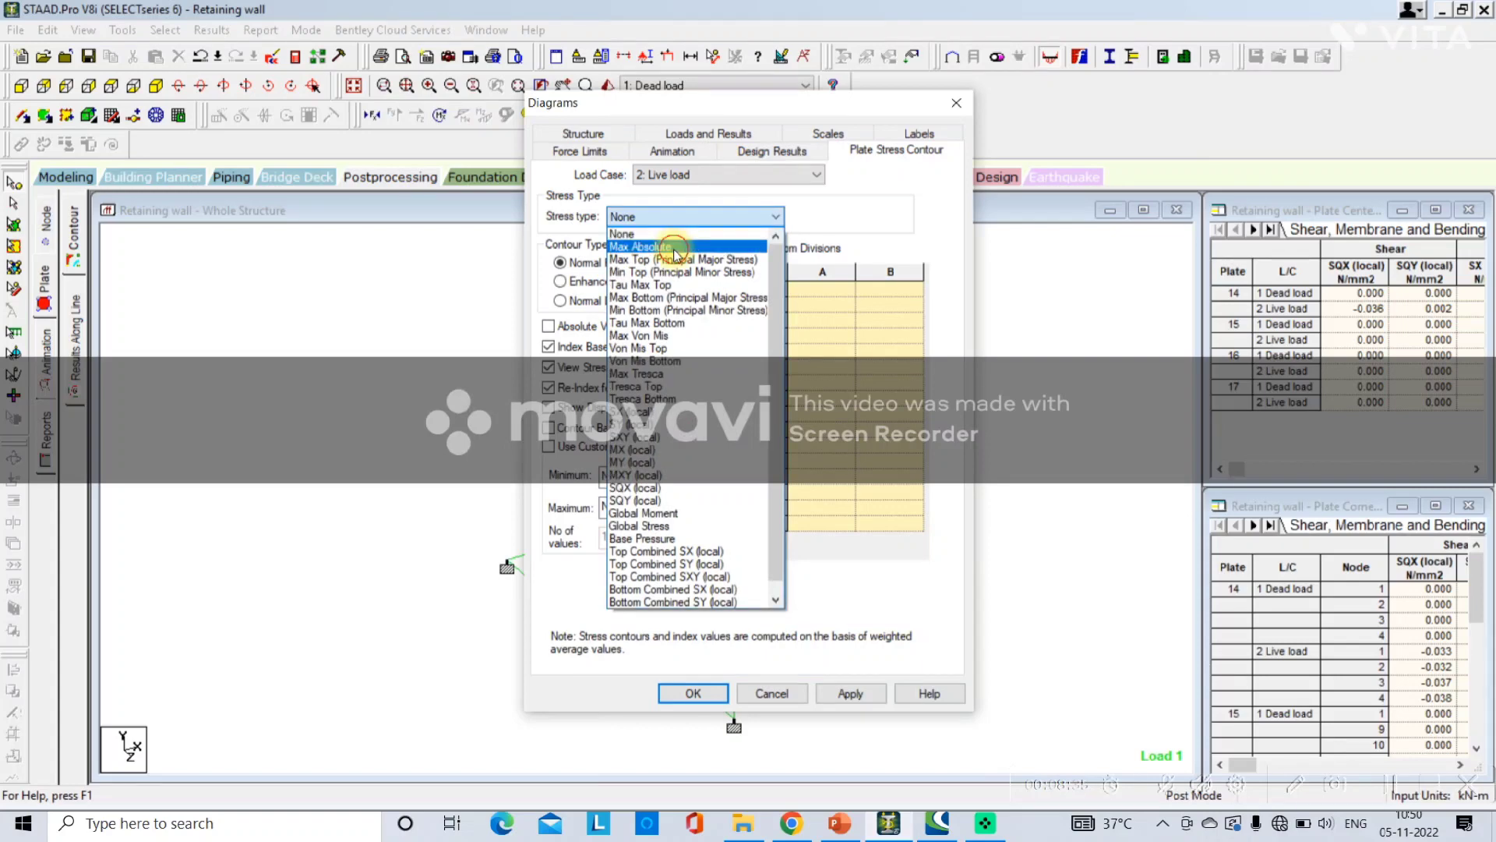
left_click(675, 248)
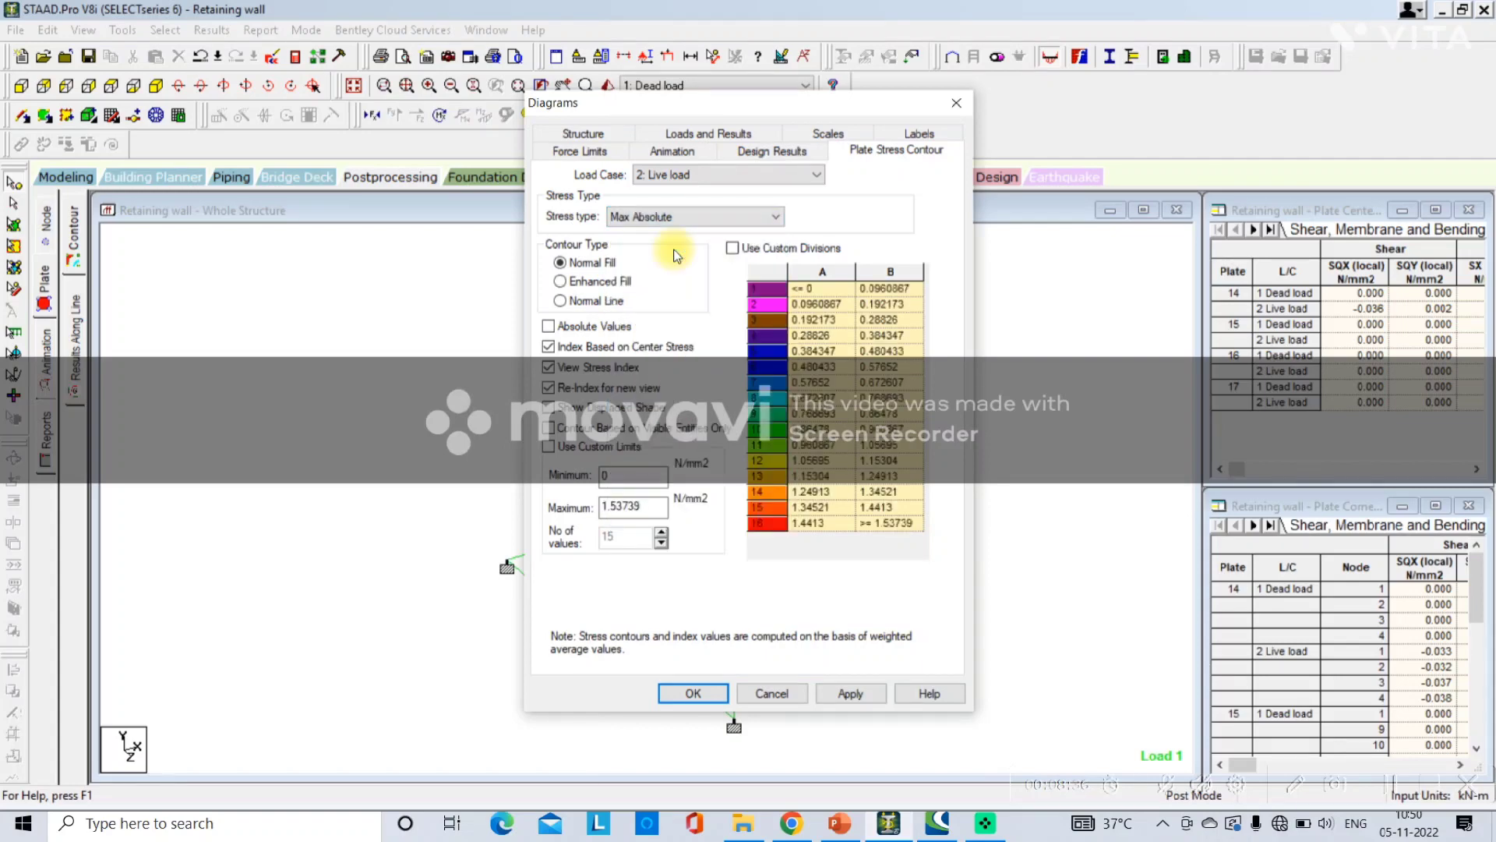
left_click(852, 695)
left_click(687, 695)
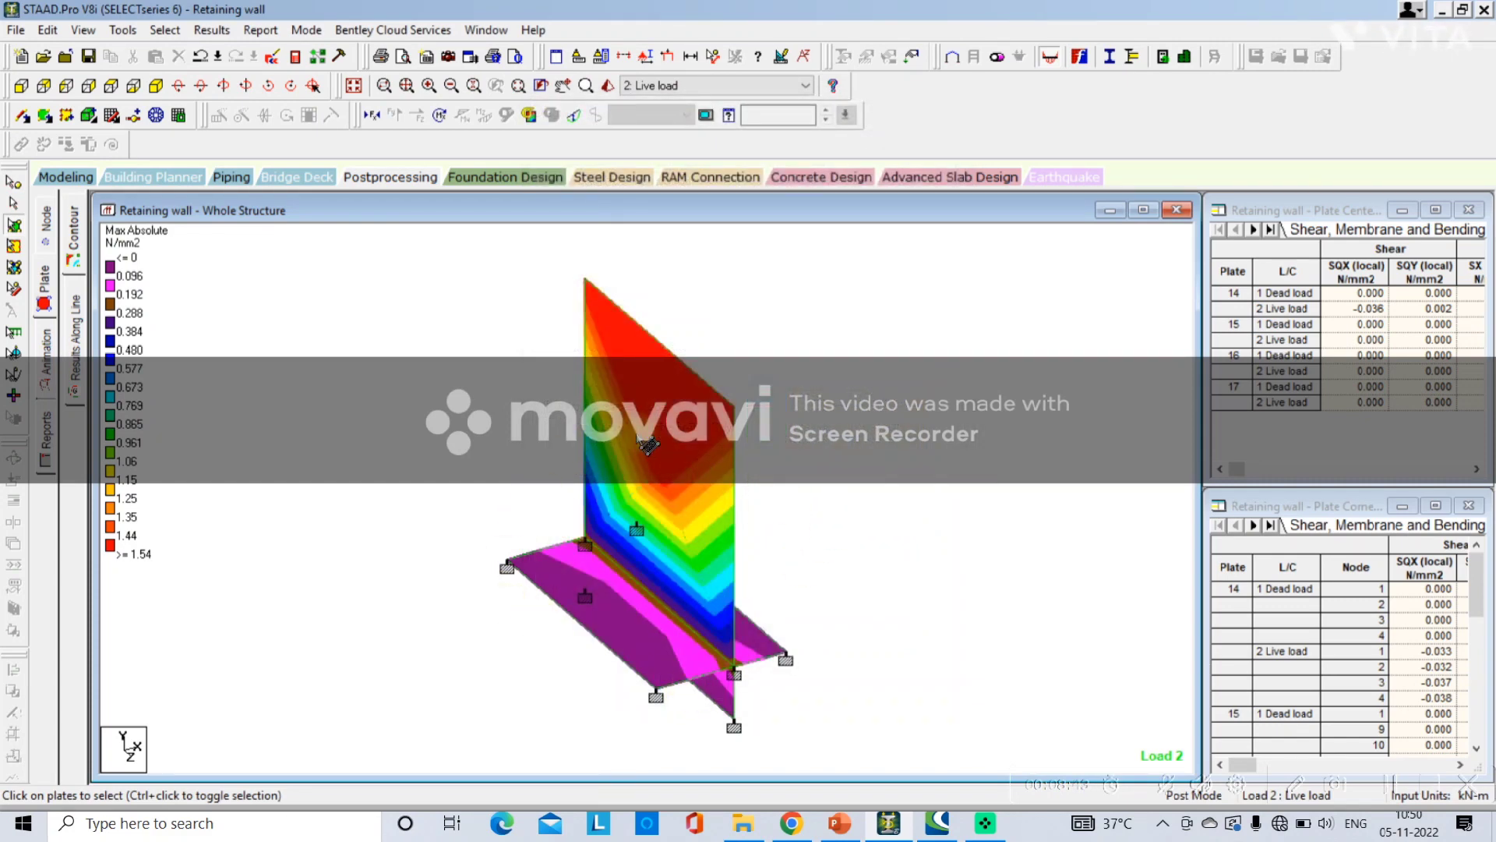
Reopen the plate stress contour settings and reapply the Max Absolute stress type for the Live load case
left_click(74, 234)
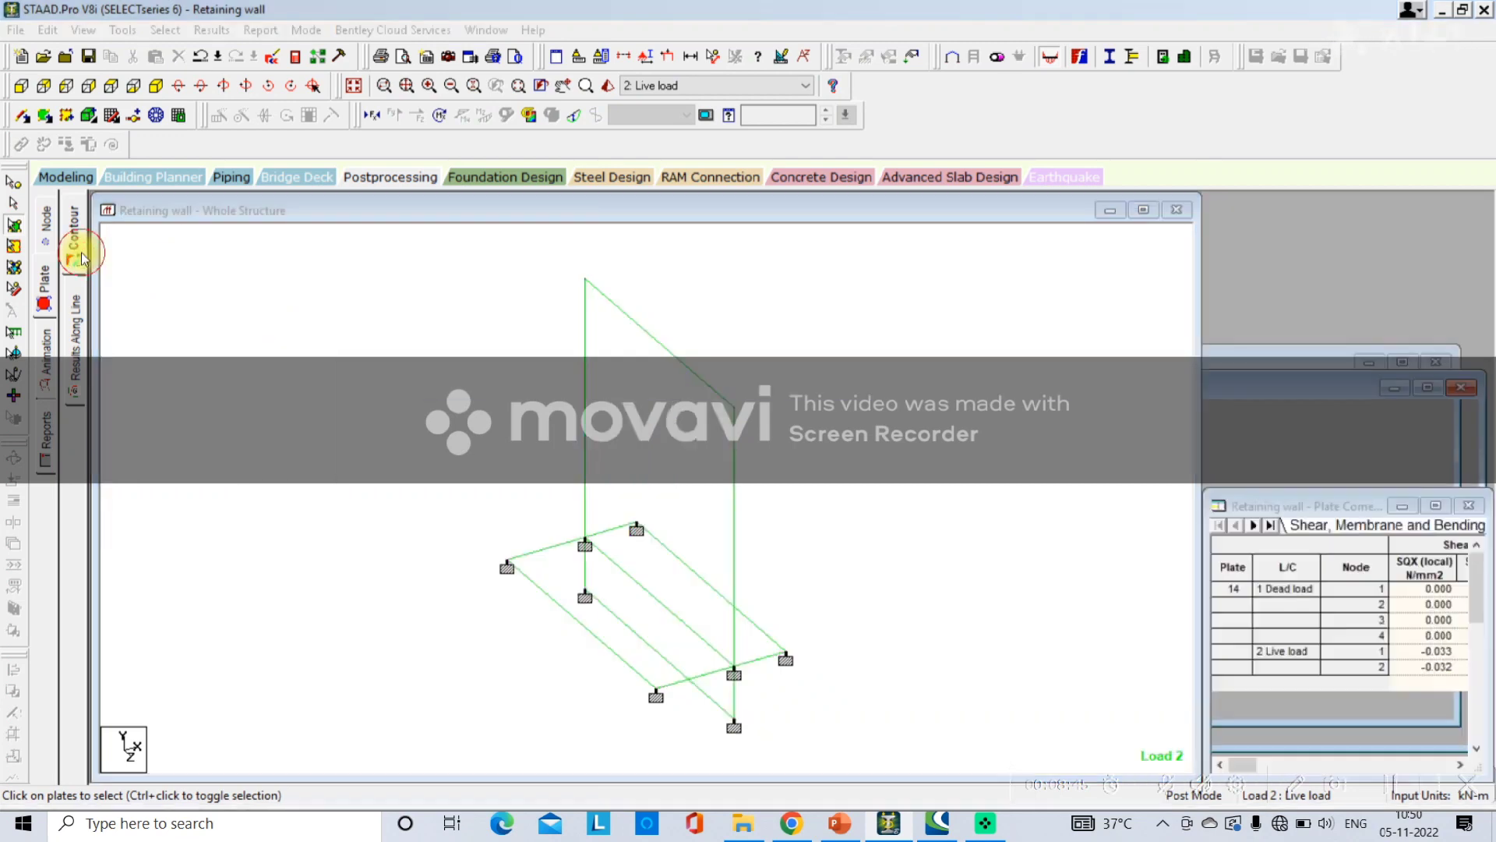
left_click(661, 218)
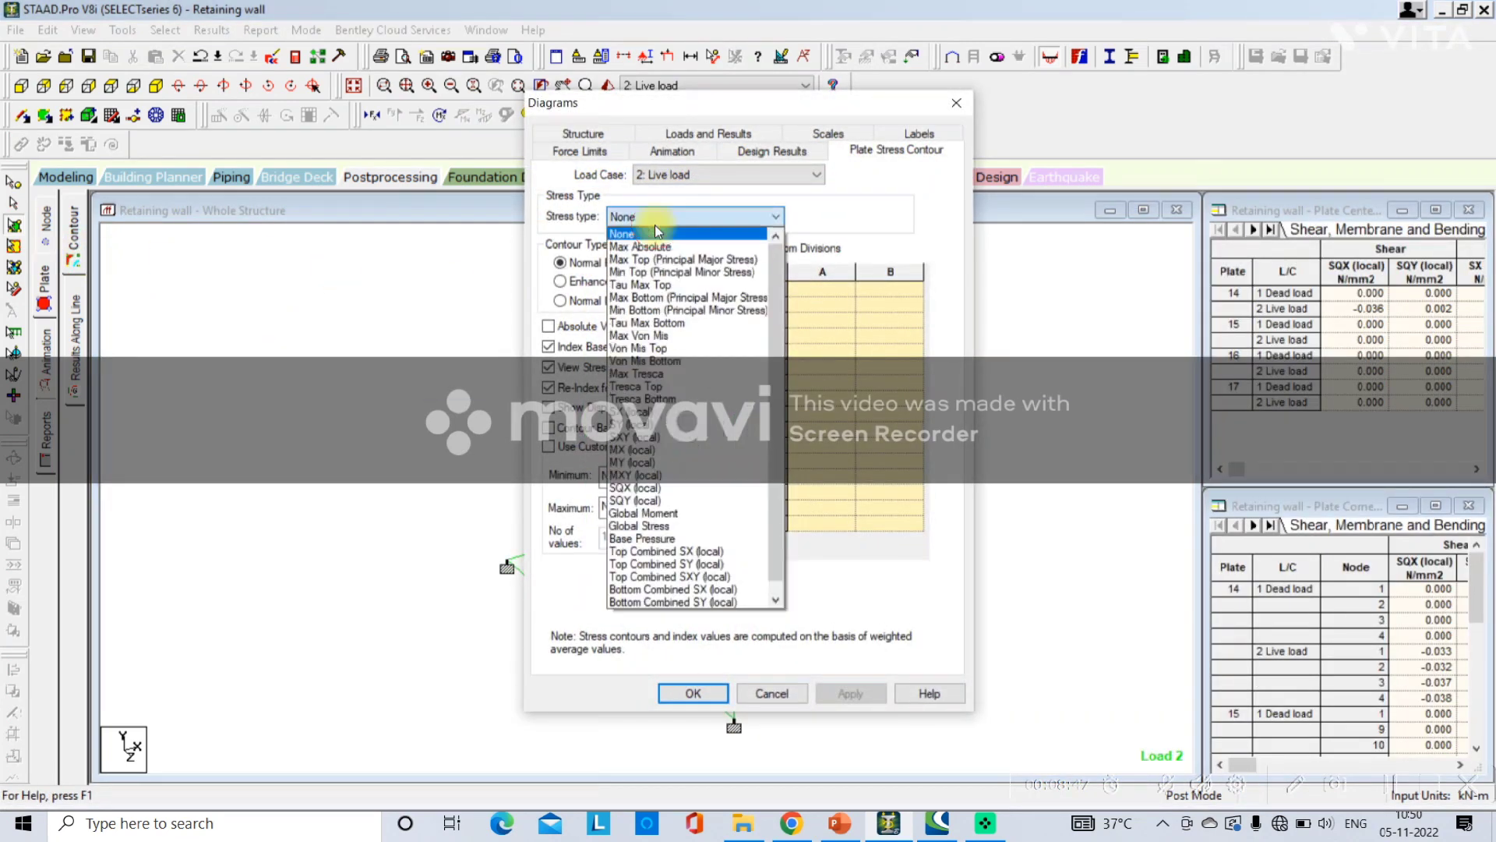
left_click(645, 248)
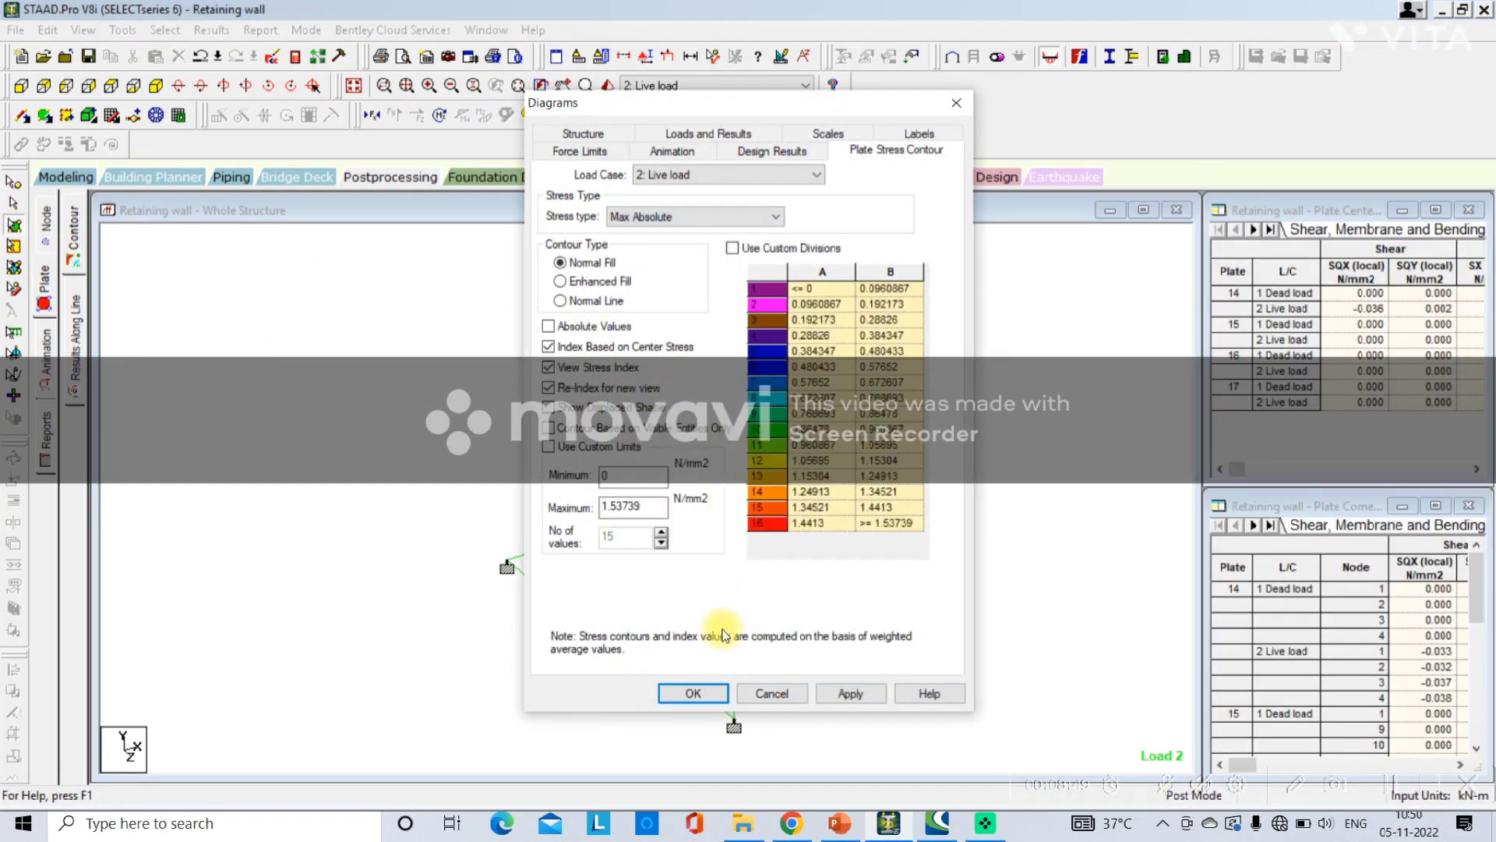
left_click(689, 694)
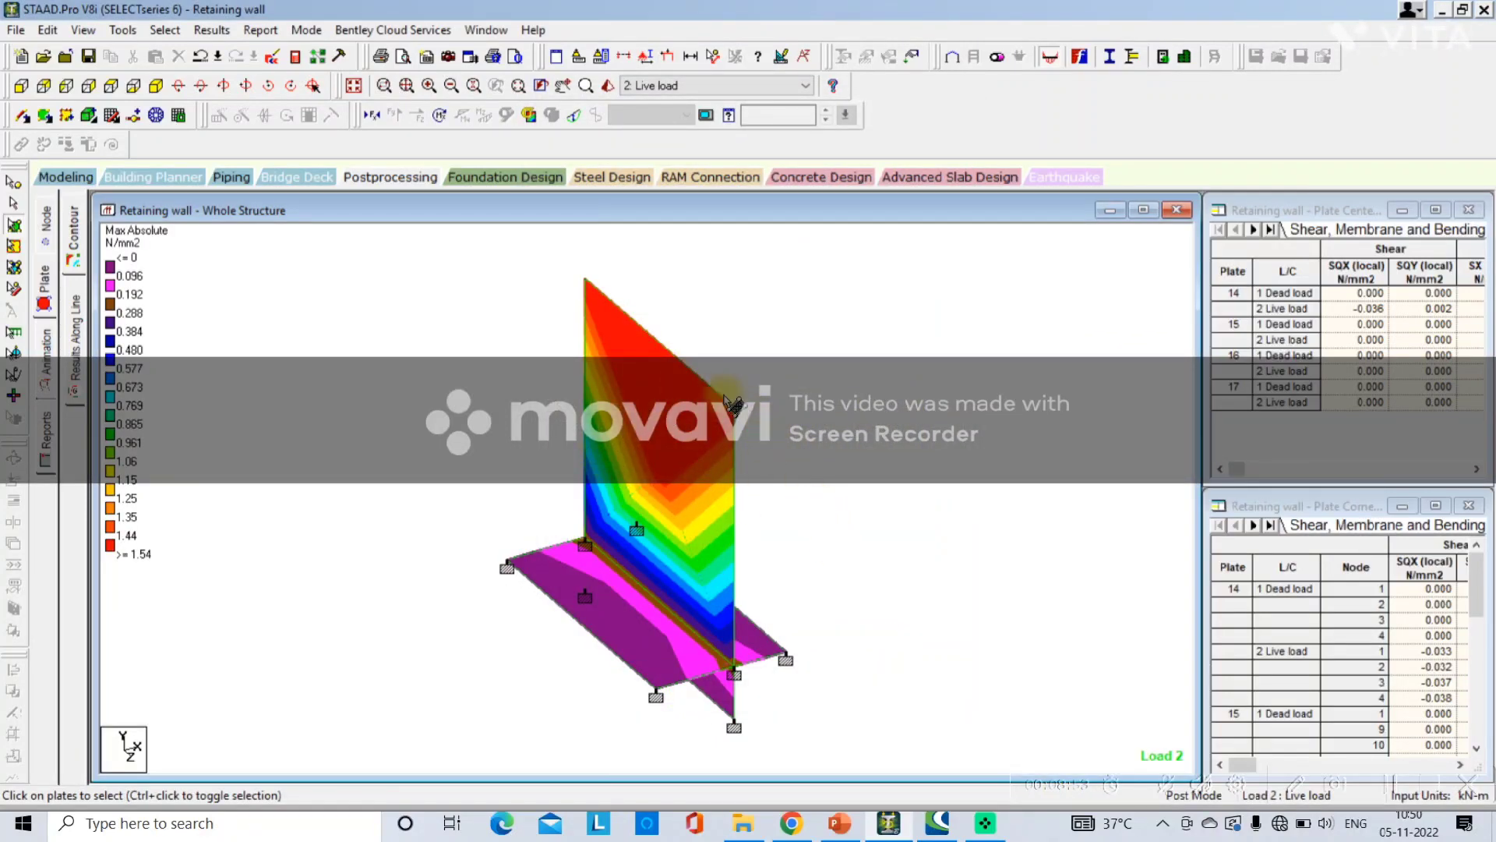
Inspect the stem plate's corner stresses and center stresses in its plate details, and close them
double_click(653, 516)
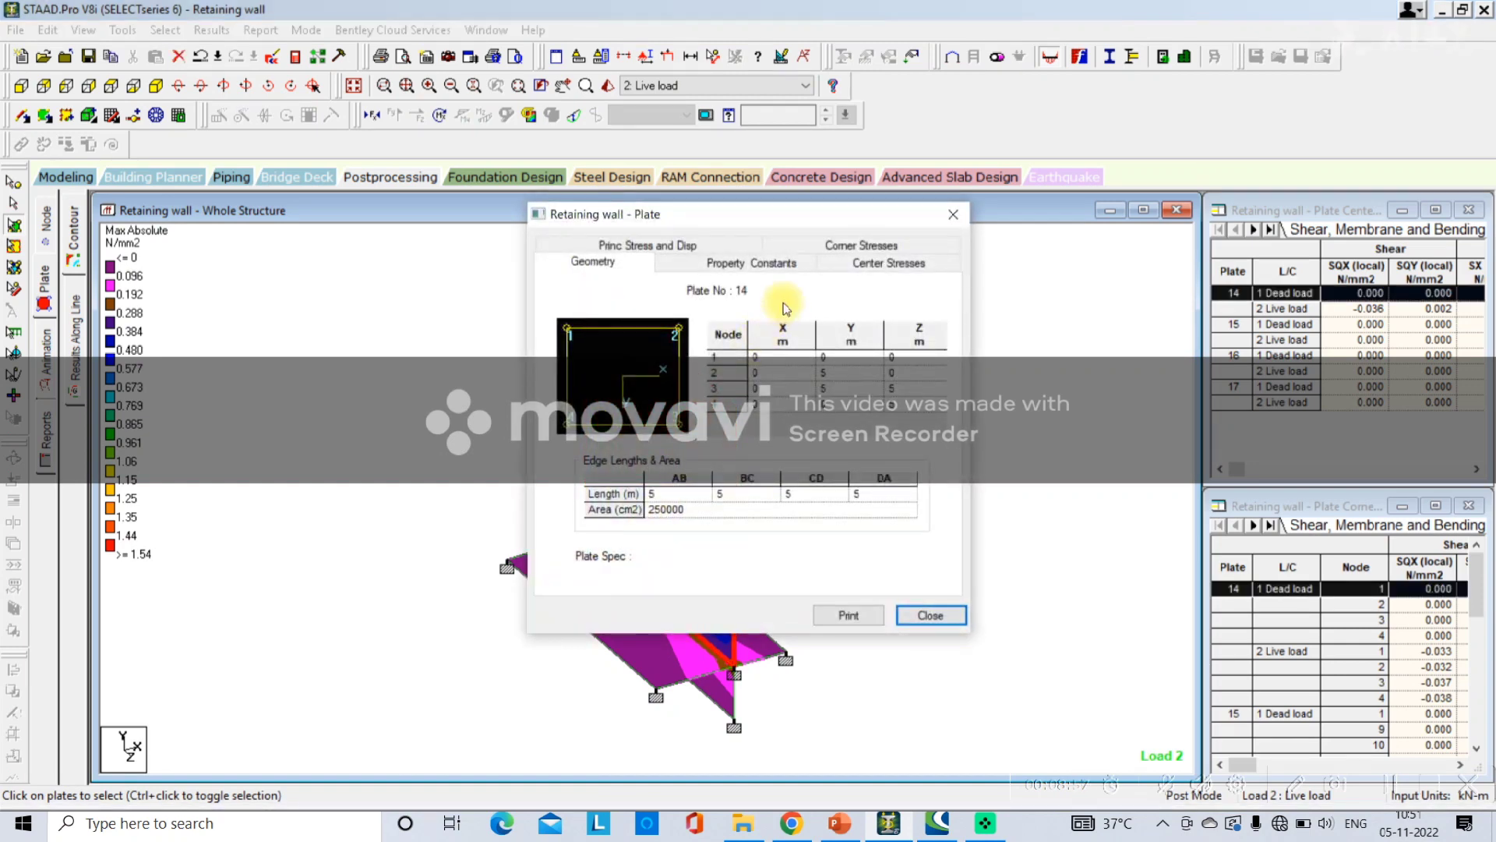
left_click(861, 247)
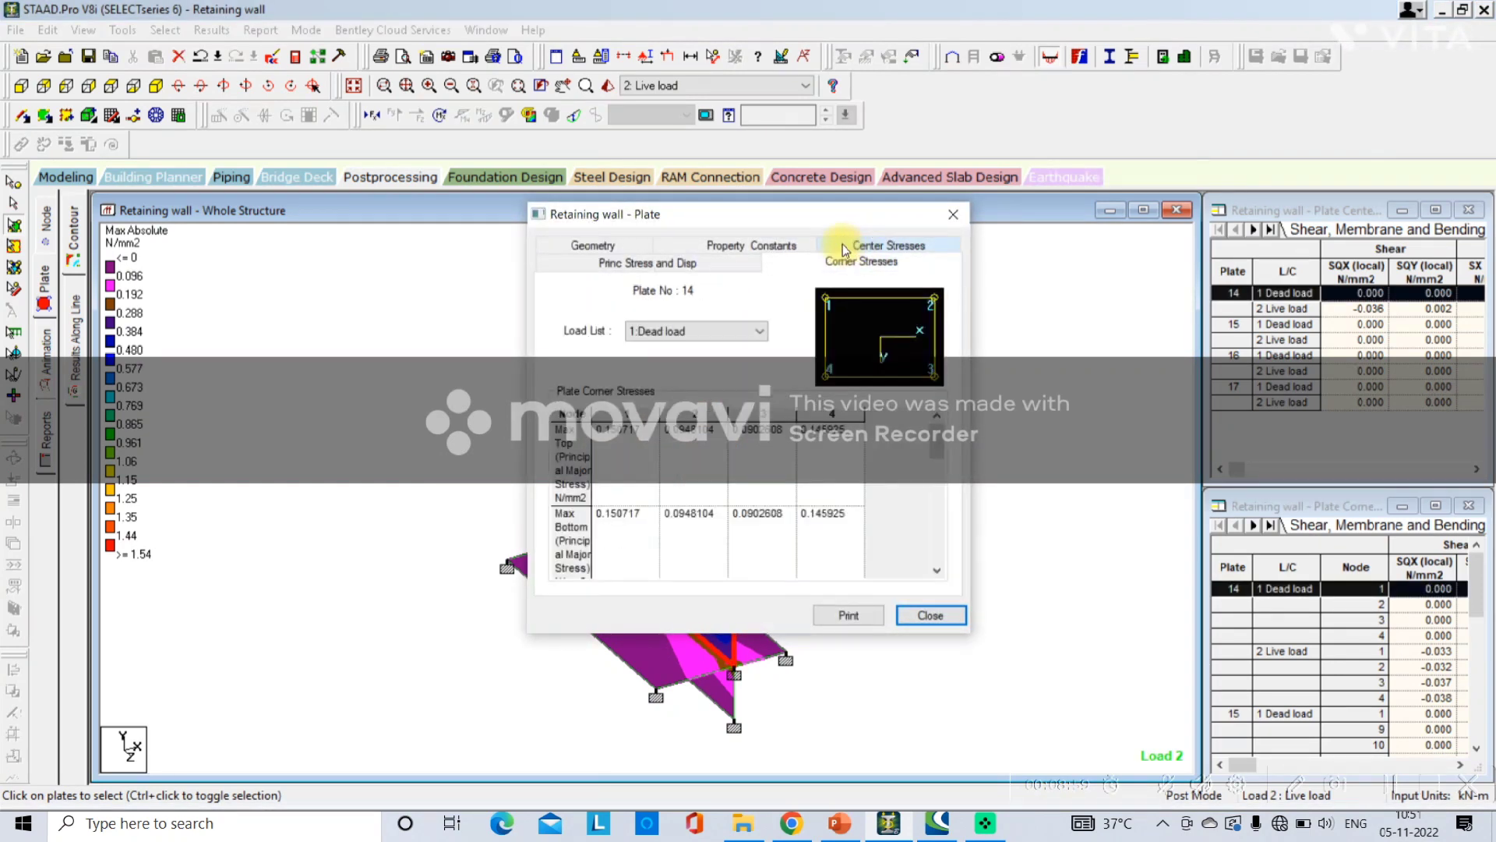
left_click(844, 248)
left_click(953, 214)
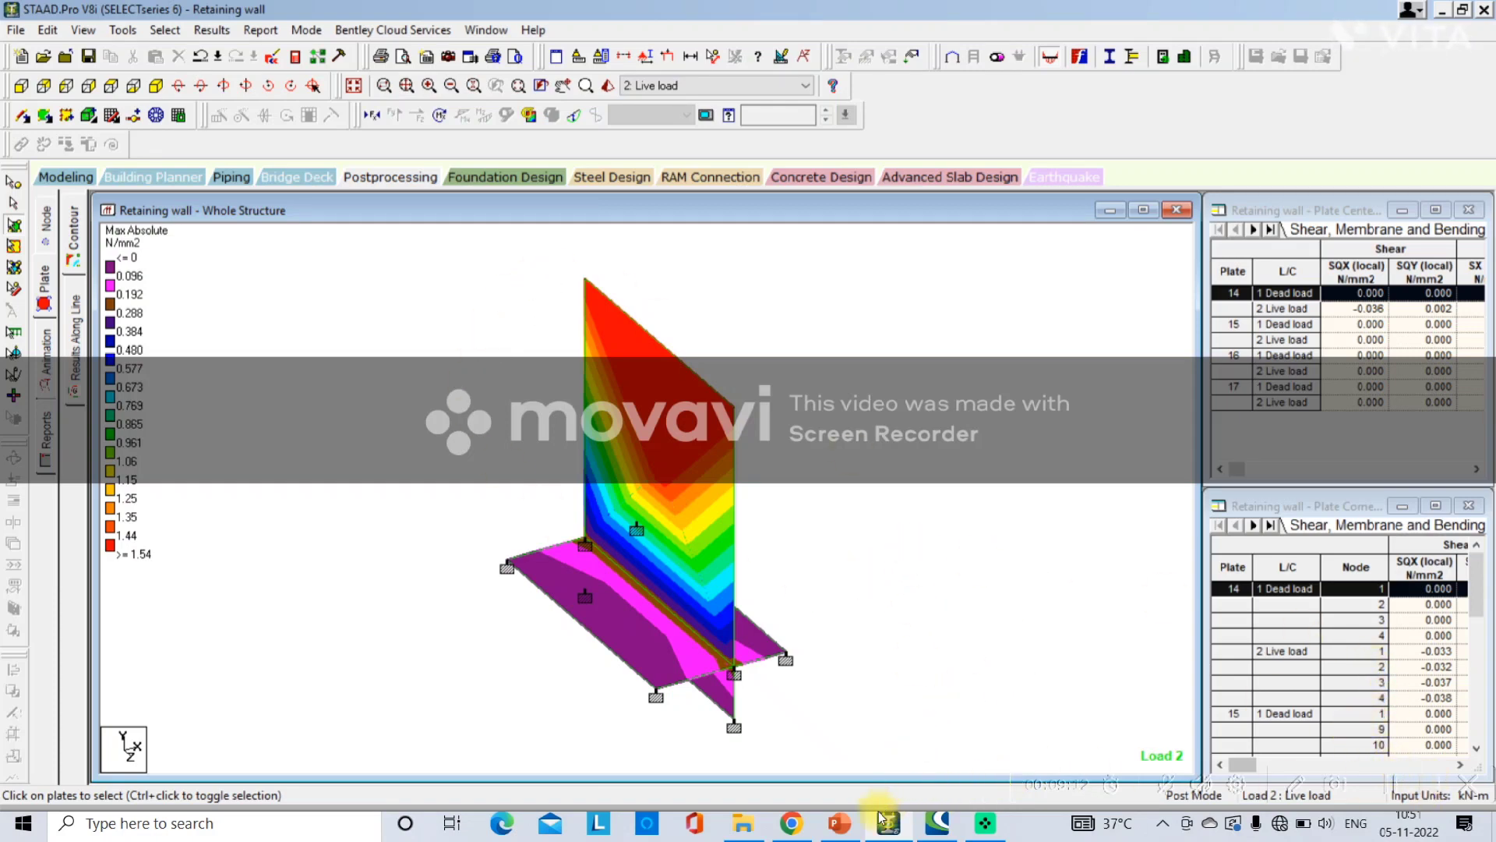
Switch to PowerPoint and go to the Analysis/Print line of the workflow notes
left_click(839, 823)
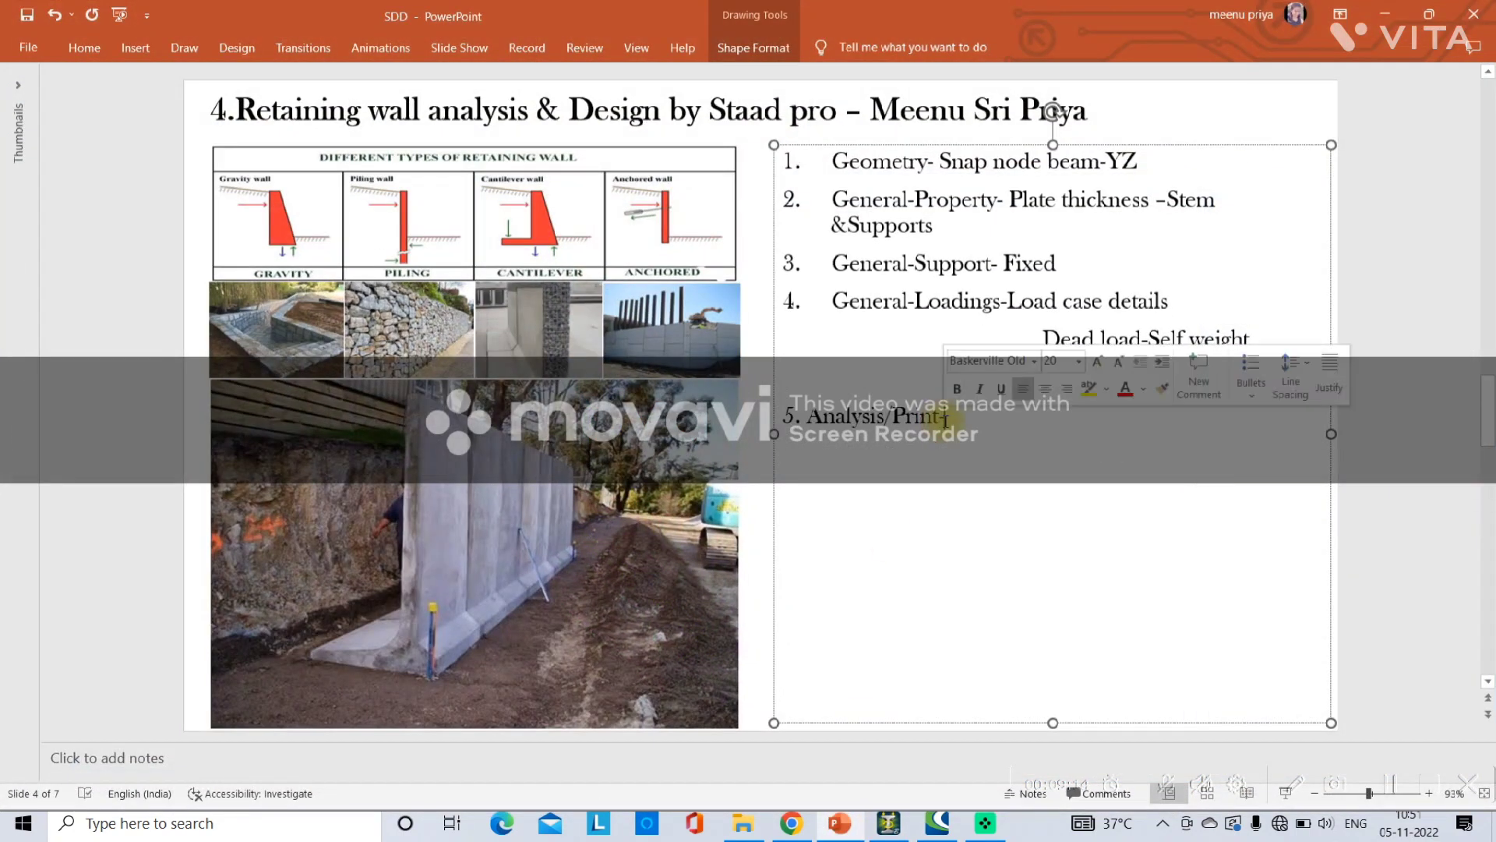